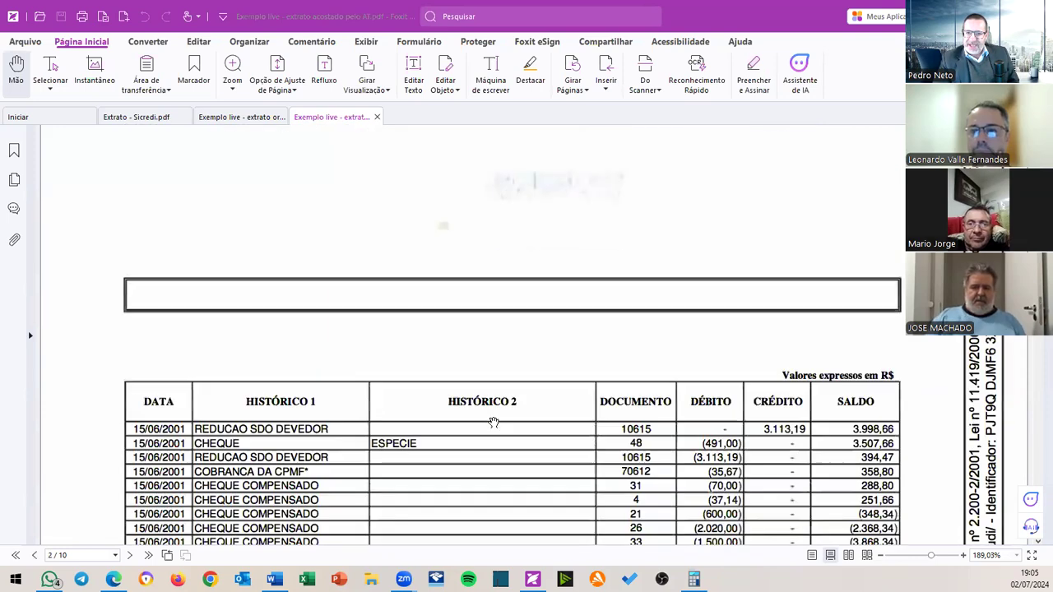
# Convert the open bank statement PDF to an Excel workbook and save it in Downloads as "Exemplo live - extrato acostado pelo AT".
pyautogui.scroll(4, 493, 422)
pyautogui.scroll(12, 494, 422)
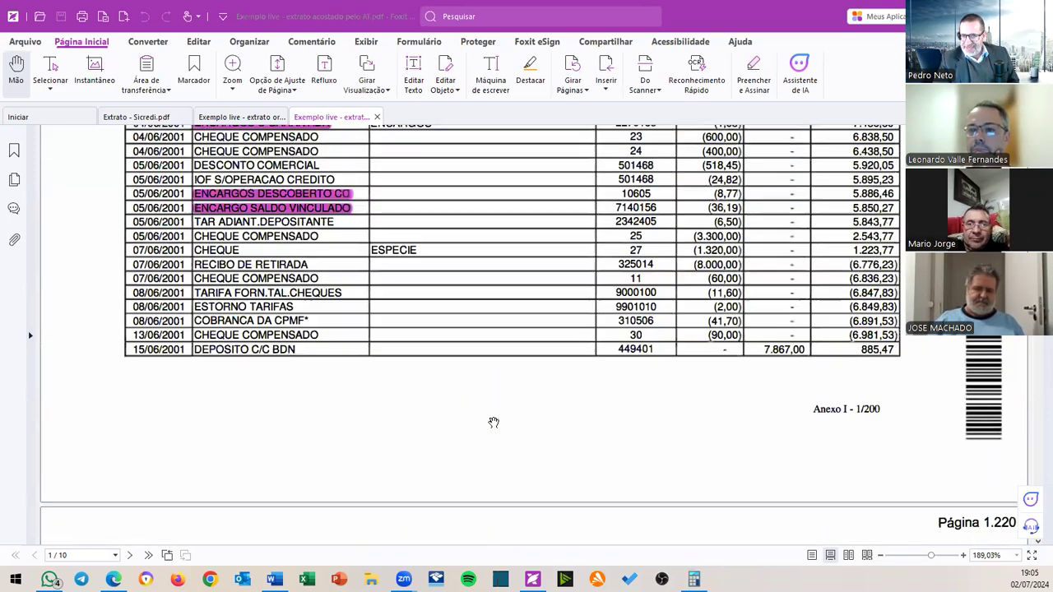
pyautogui.scroll(2, 494, 422)
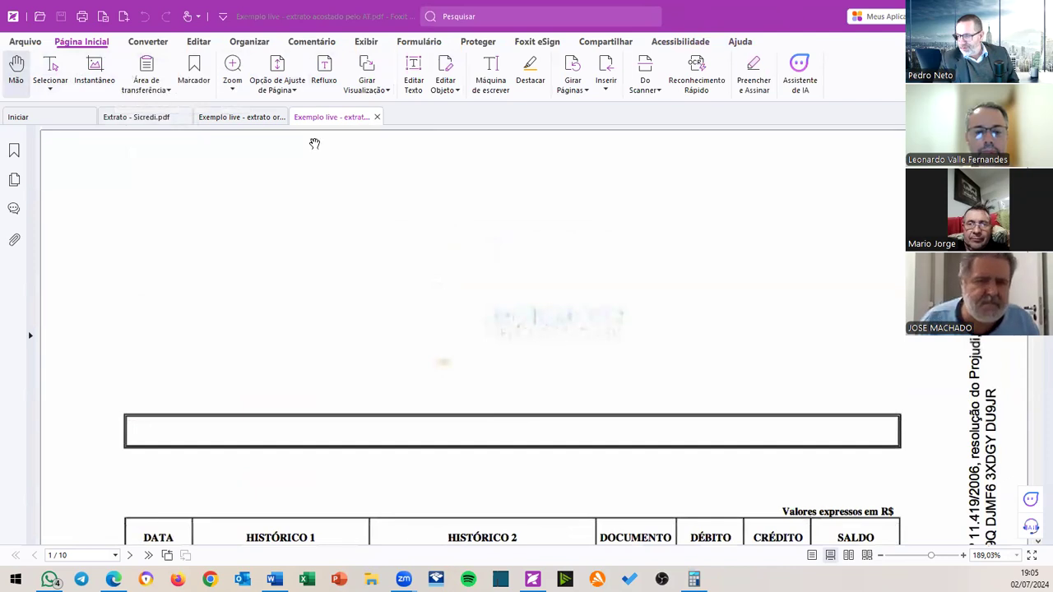
pyautogui.click(148, 41)
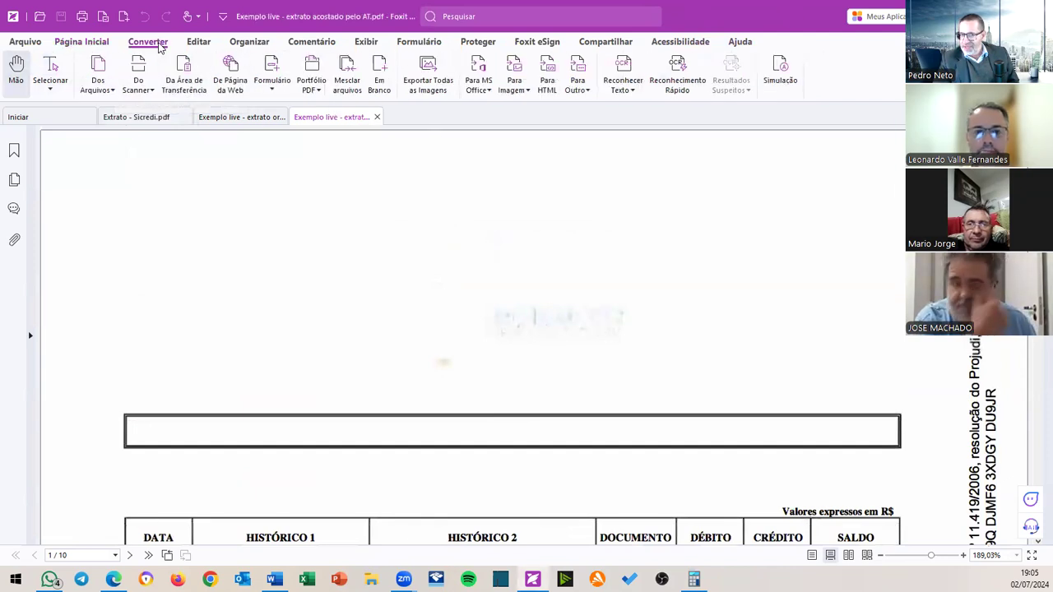
pyautogui.click(479, 86)
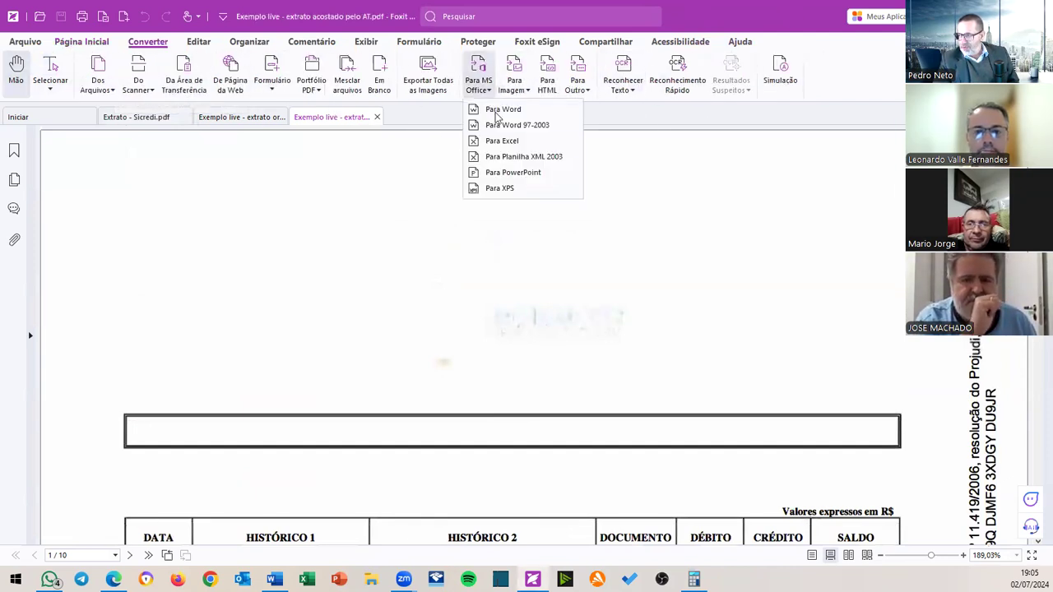
pyautogui.click(519, 143)
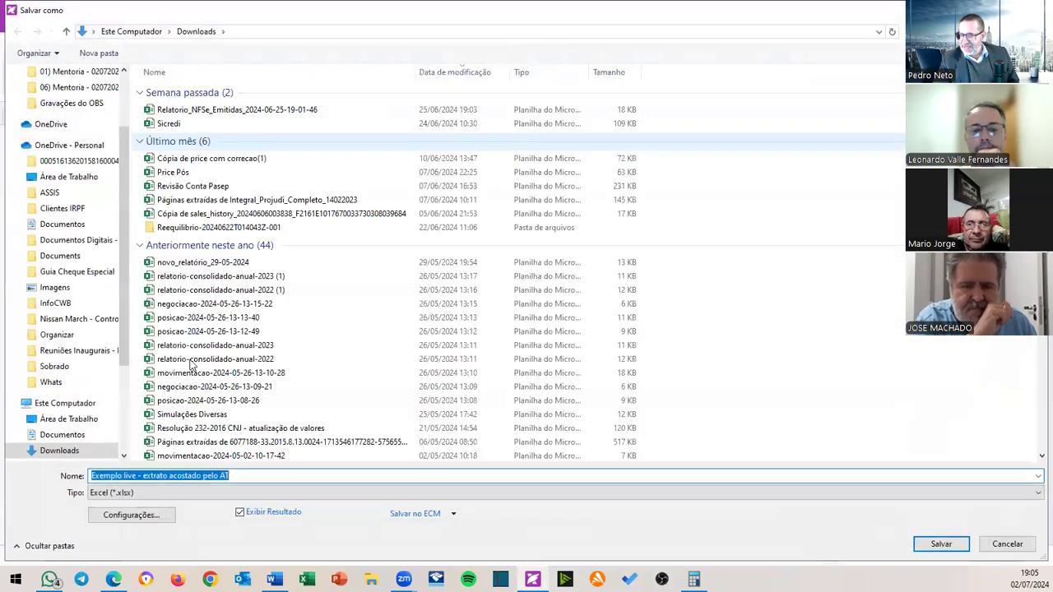
pyautogui.click(942, 544)
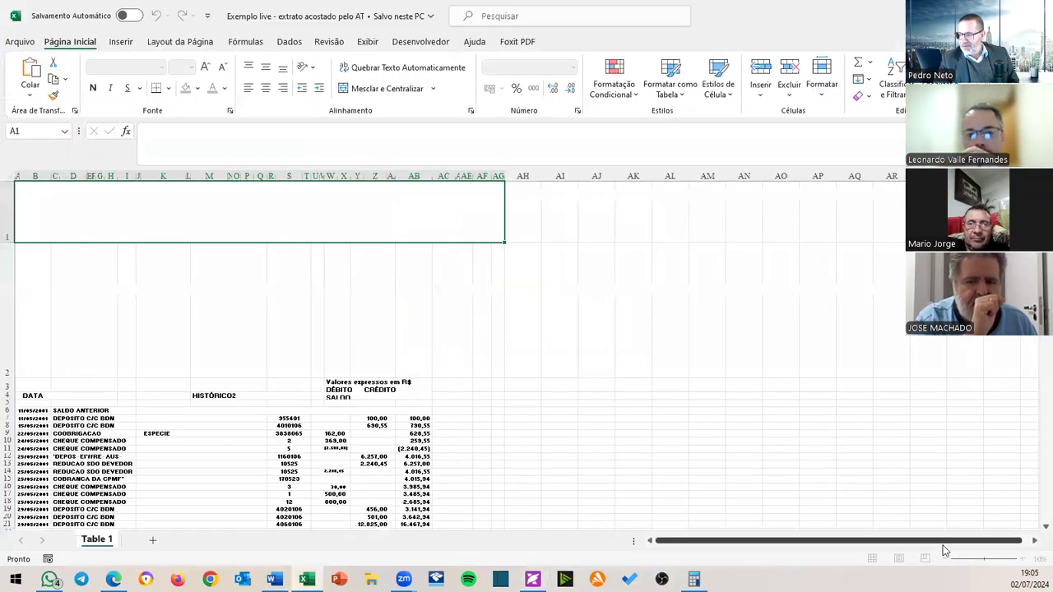
# Review the converted Table 1 sheet and delete all its embedded objects, selecting them through Go To Special.
pyautogui.click(437, 439)
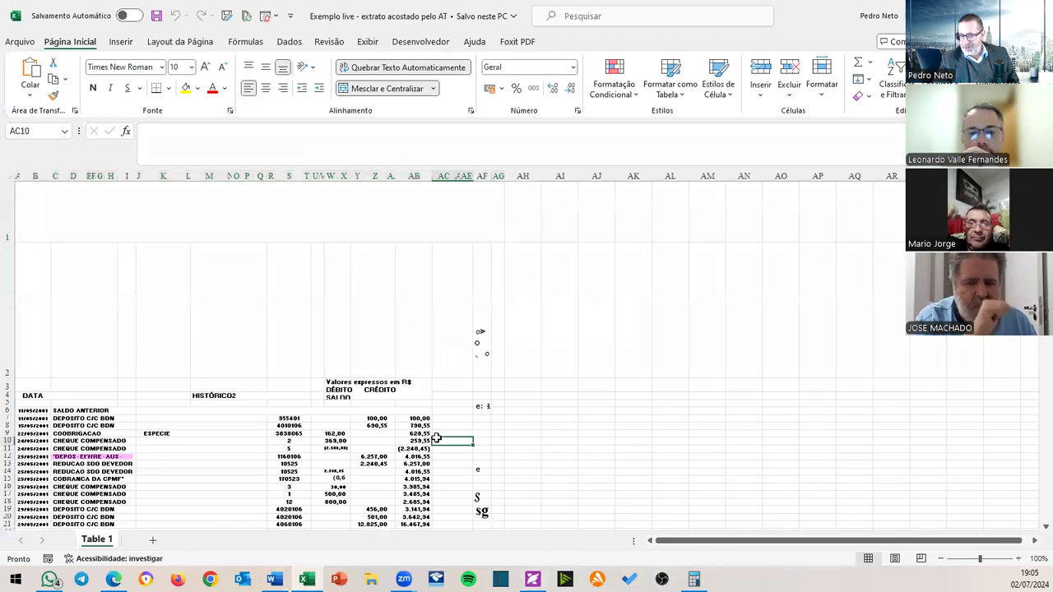
pyautogui.scroll(-5, 437, 438)
pyautogui.scroll(5, 463, 425)
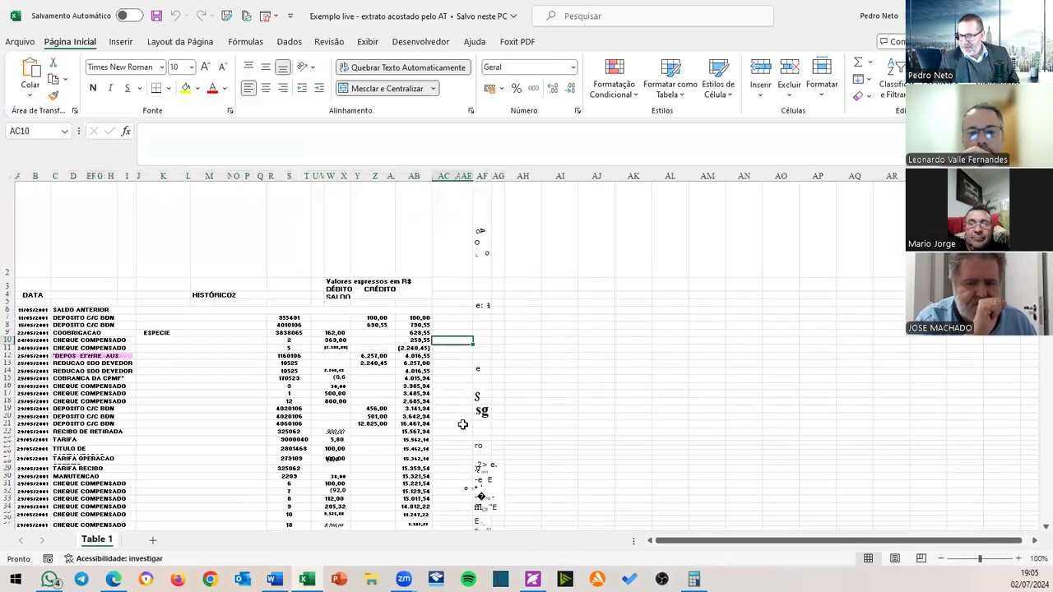
pyautogui.scroll(-15, 377, 418)
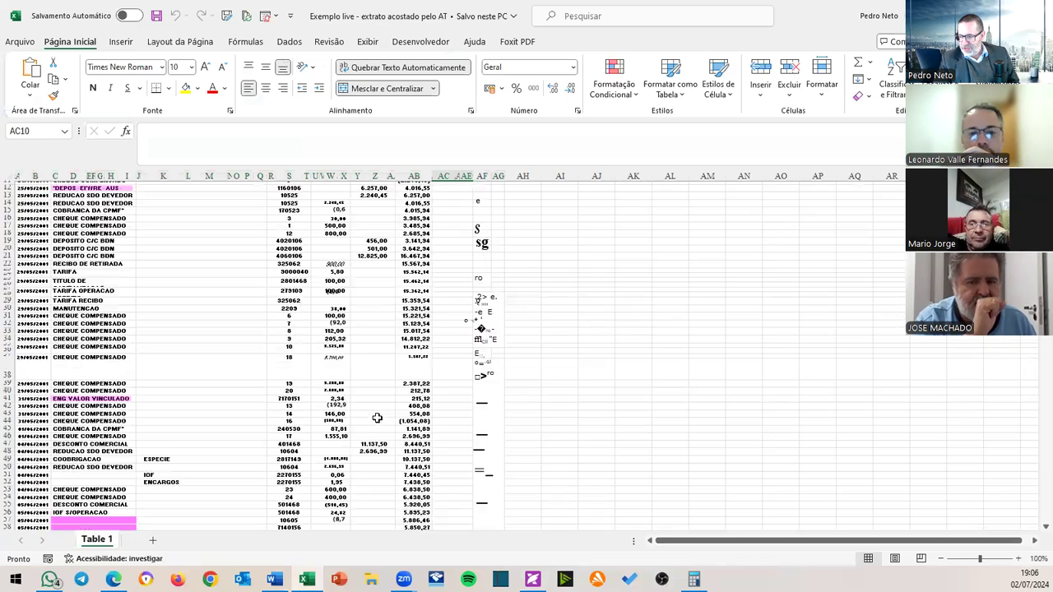
pyautogui.scroll(-6, 377, 420)
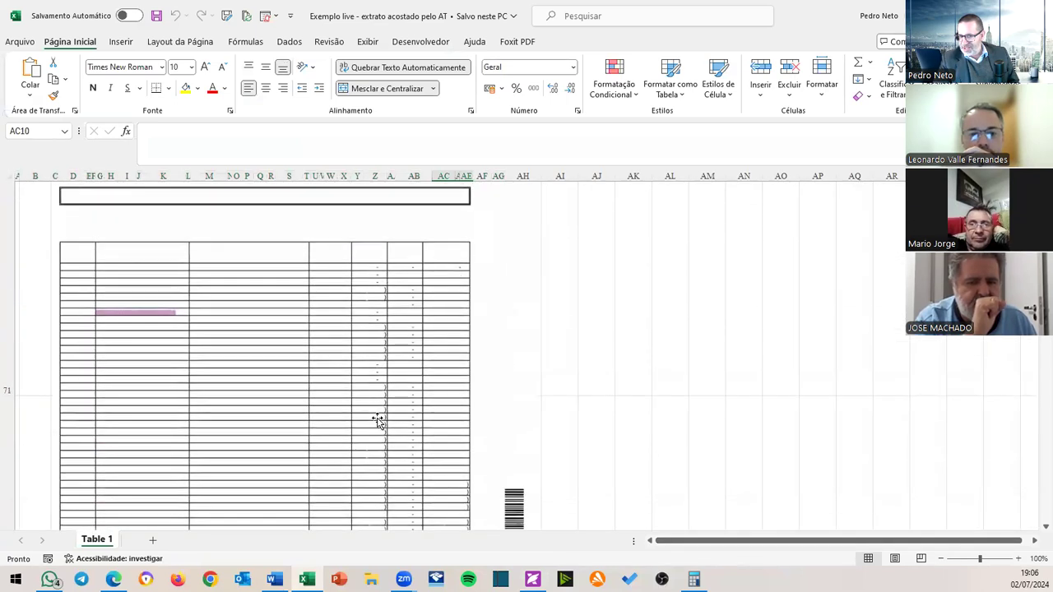
pyautogui.click(712, 321)
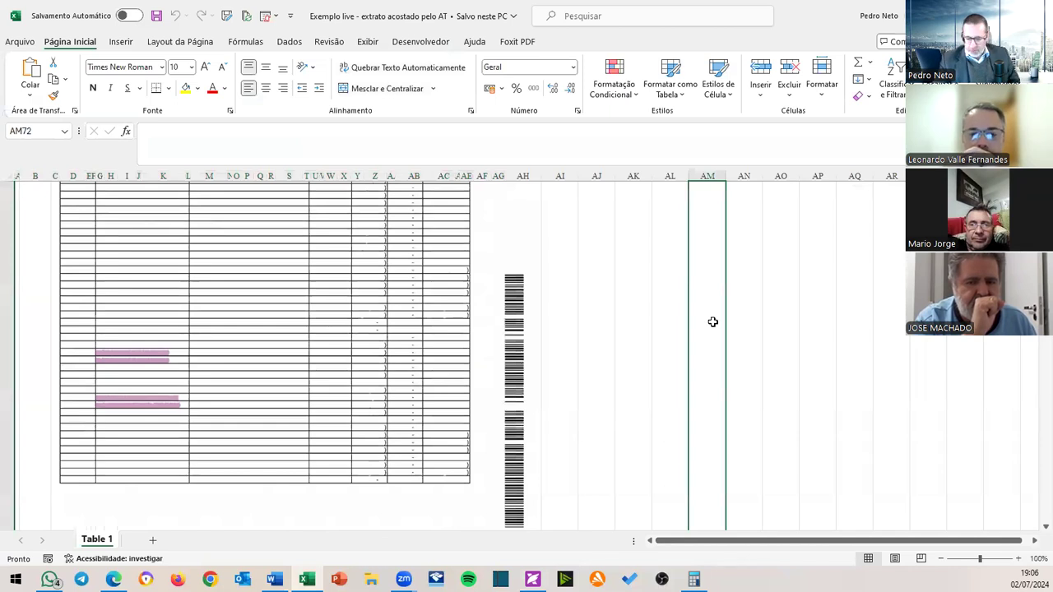
pyautogui.press('F5')
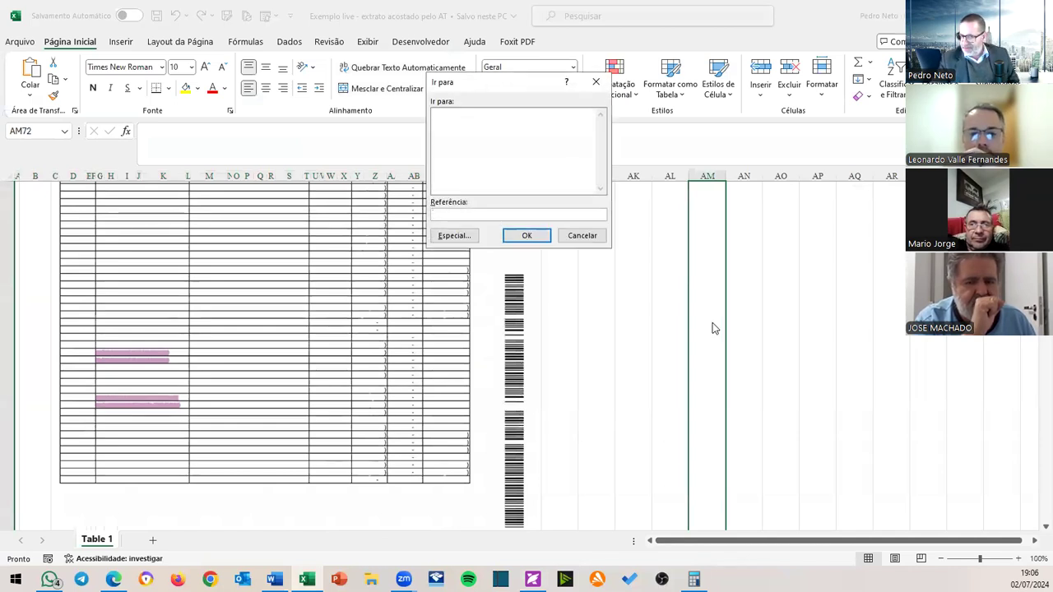
pyautogui.click(458, 239)
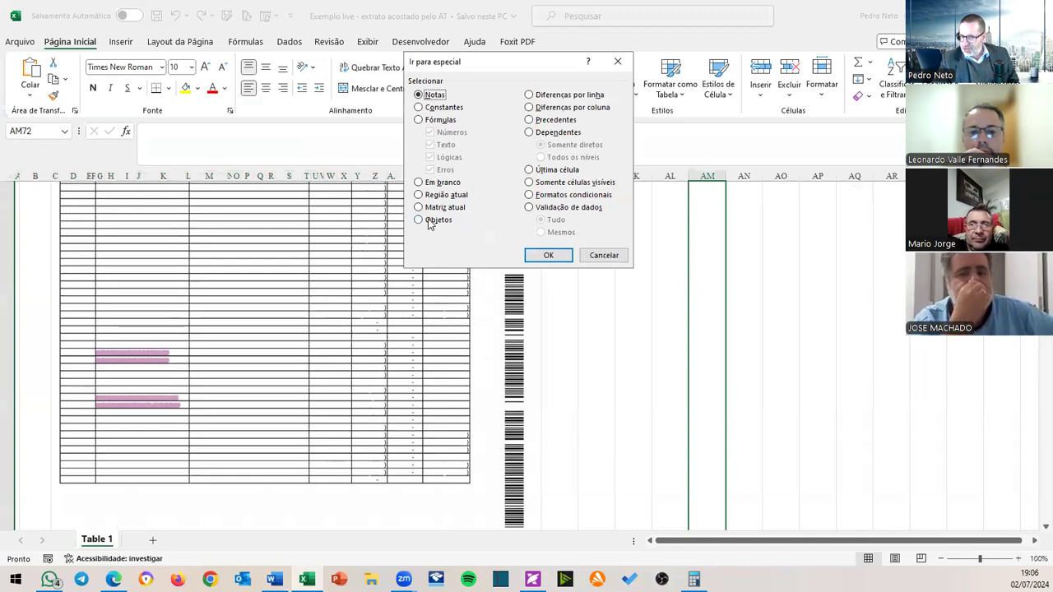
pyautogui.click(548, 255)
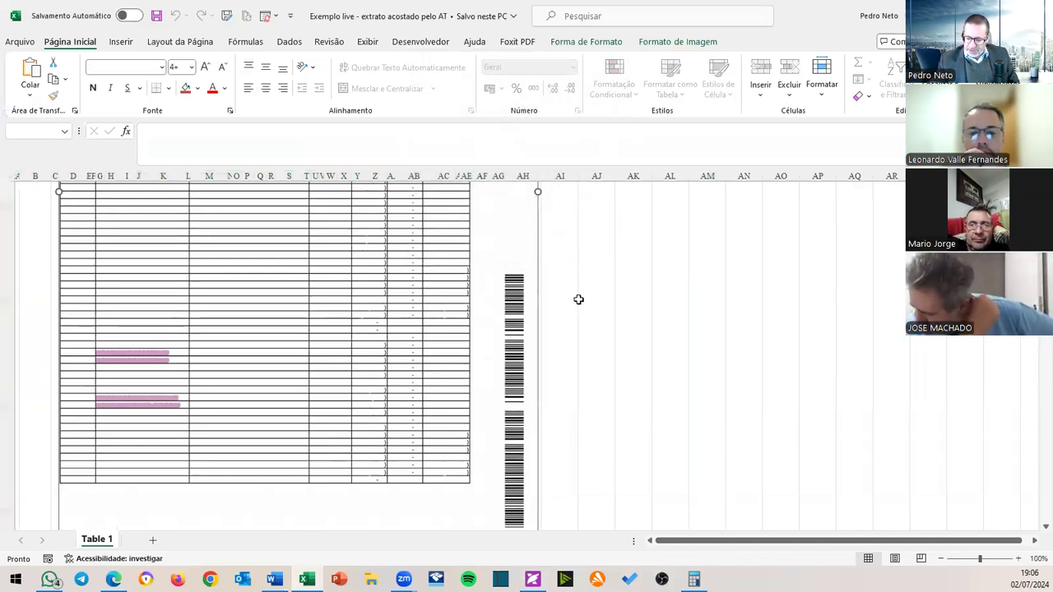
pyautogui.press('Delete')
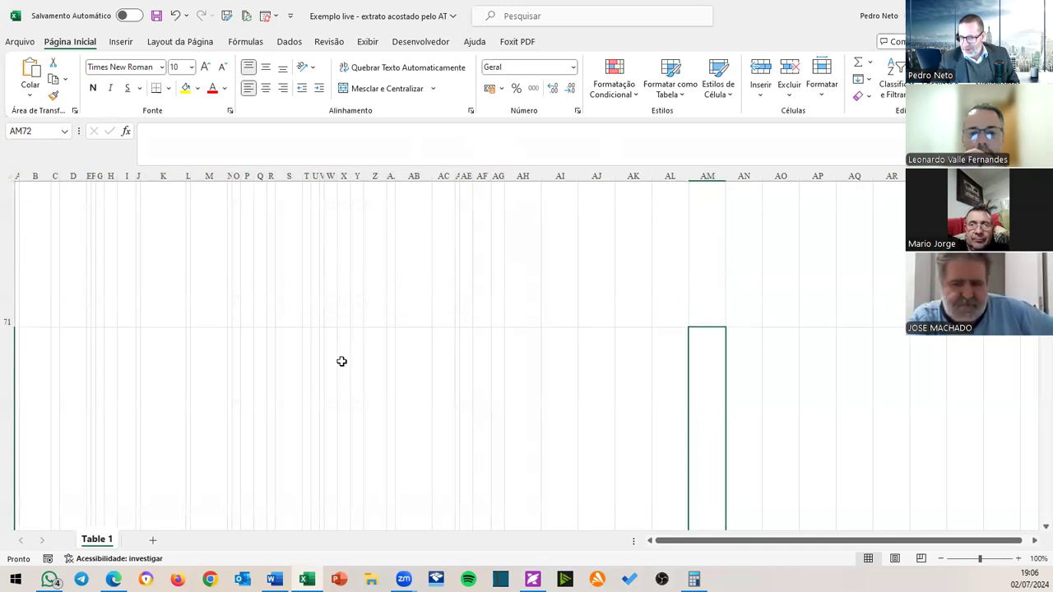
# Check the remaining statement rows from row 69 downward and close the workbook without saving the changes.
pyautogui.scroll(-5, 127, 496)
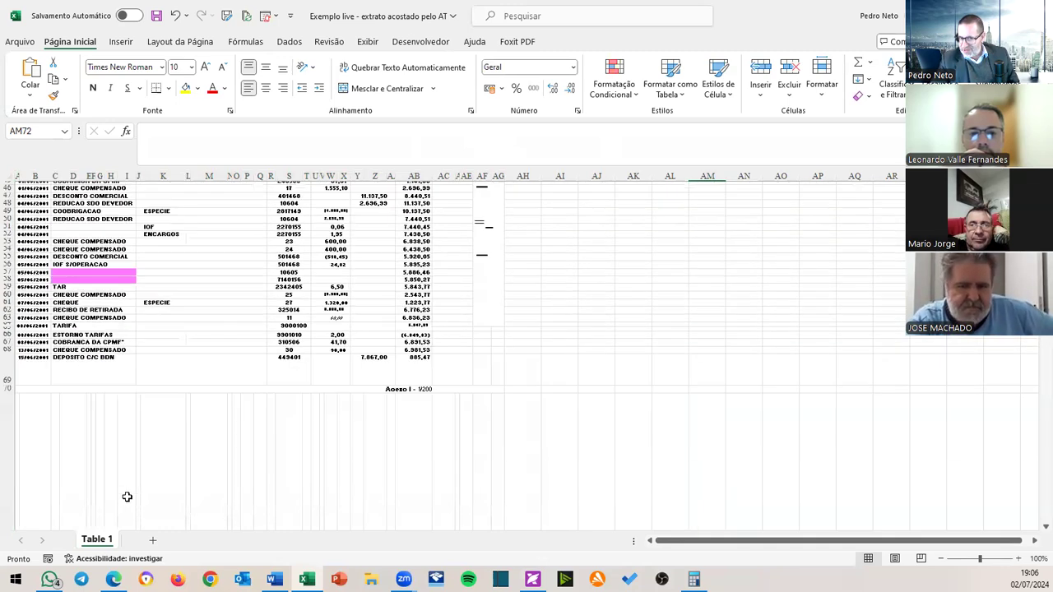
pyautogui.moveTo(8, 346); pyautogui.dragTo(18, 436)
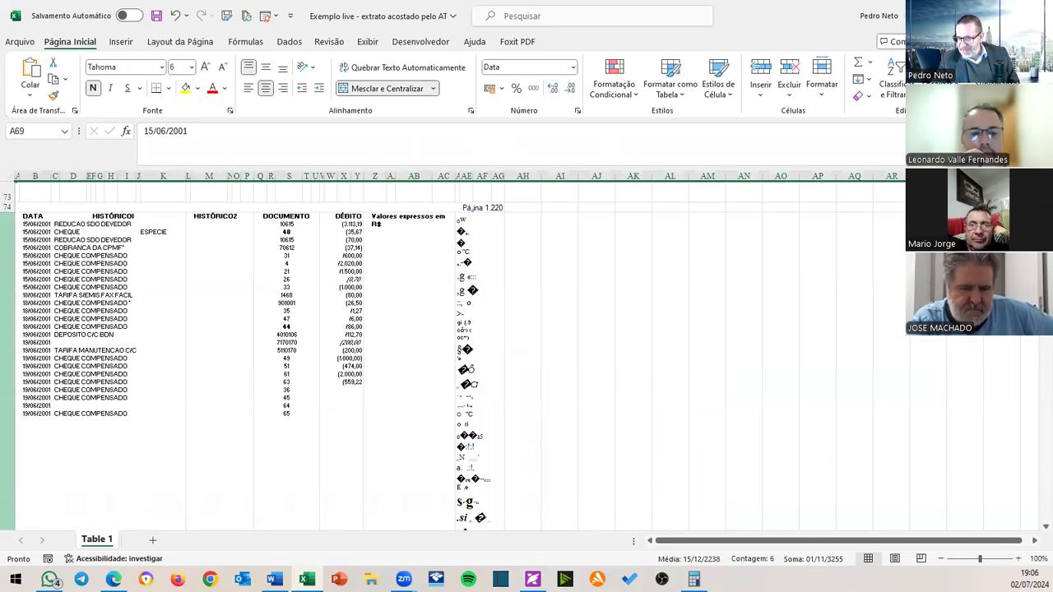
pyautogui.click(73, 240)
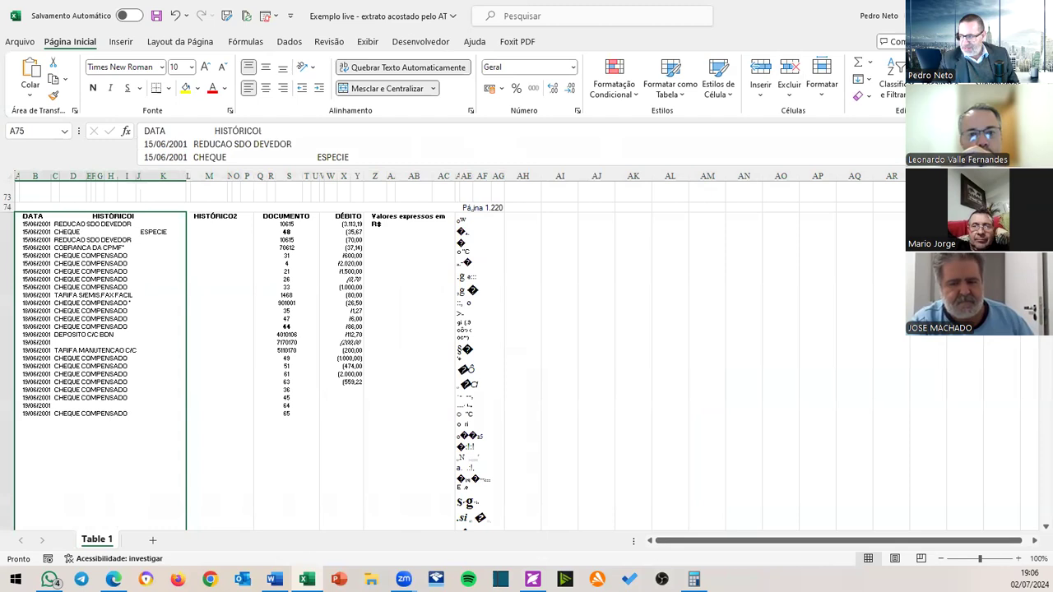
pyautogui.hotkey('alt', 'F4')
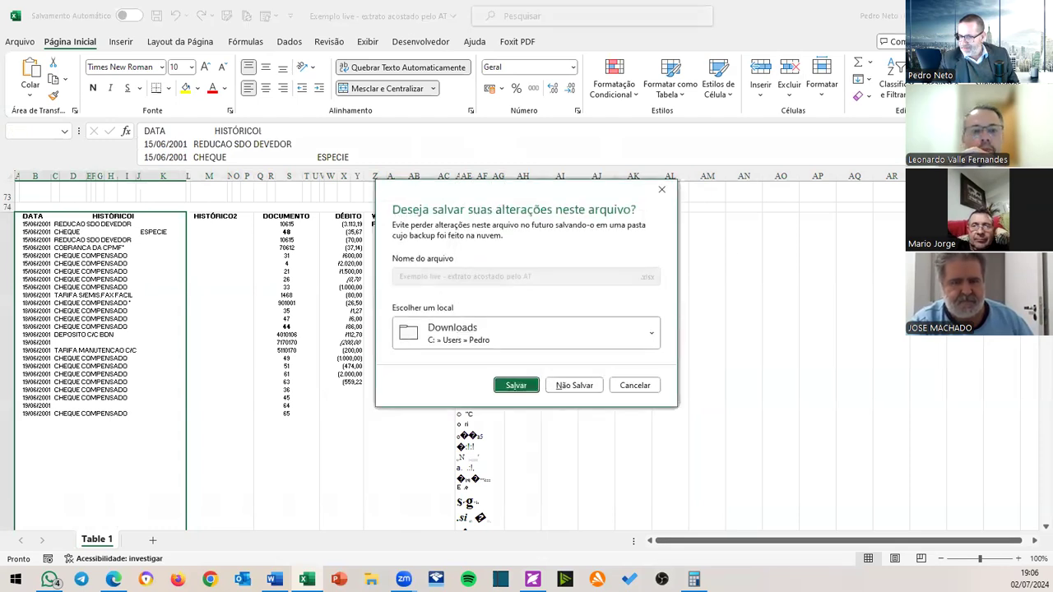
pyautogui.click(574, 386)
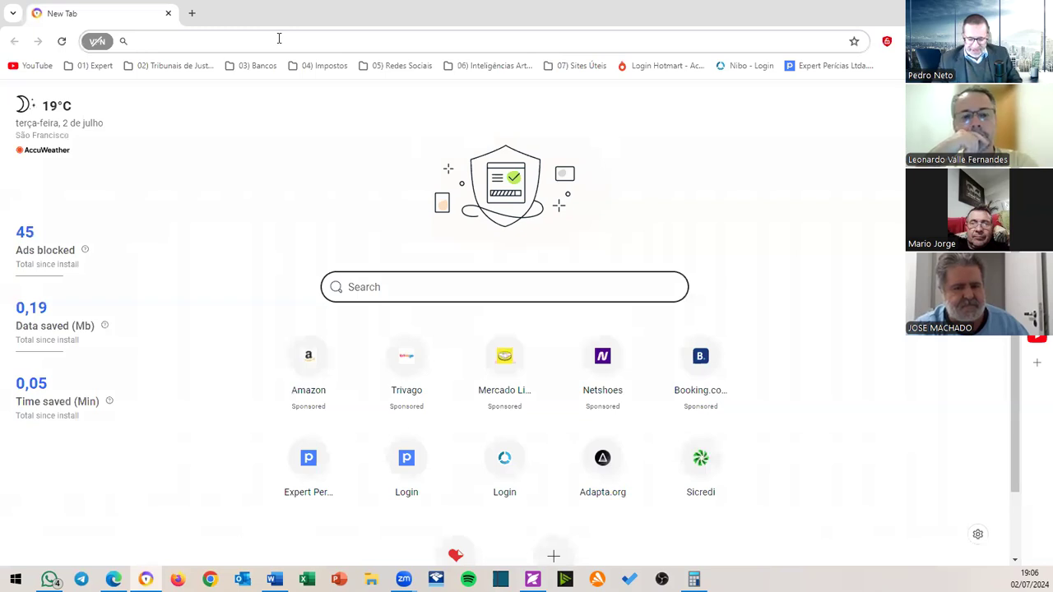
# Search the web for "ilovepdf" in the browser, accept the cookie notice and open the iLovePDF site.
pyautogui.click(279, 38)
pyautogui.write('ilovw')
pyautogui.press('BackSpace')
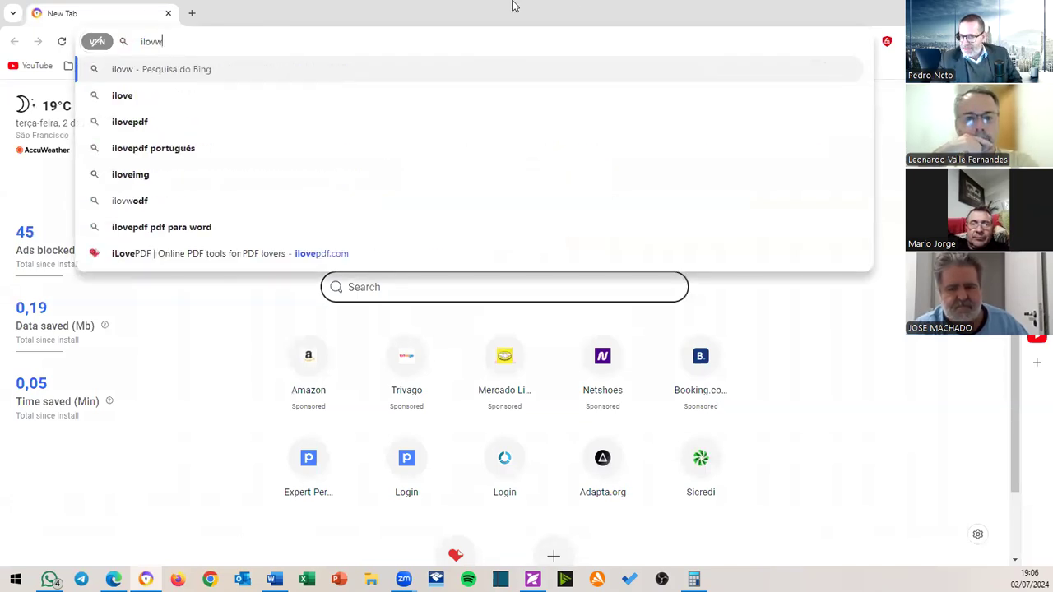
pyautogui.click(173, 129)
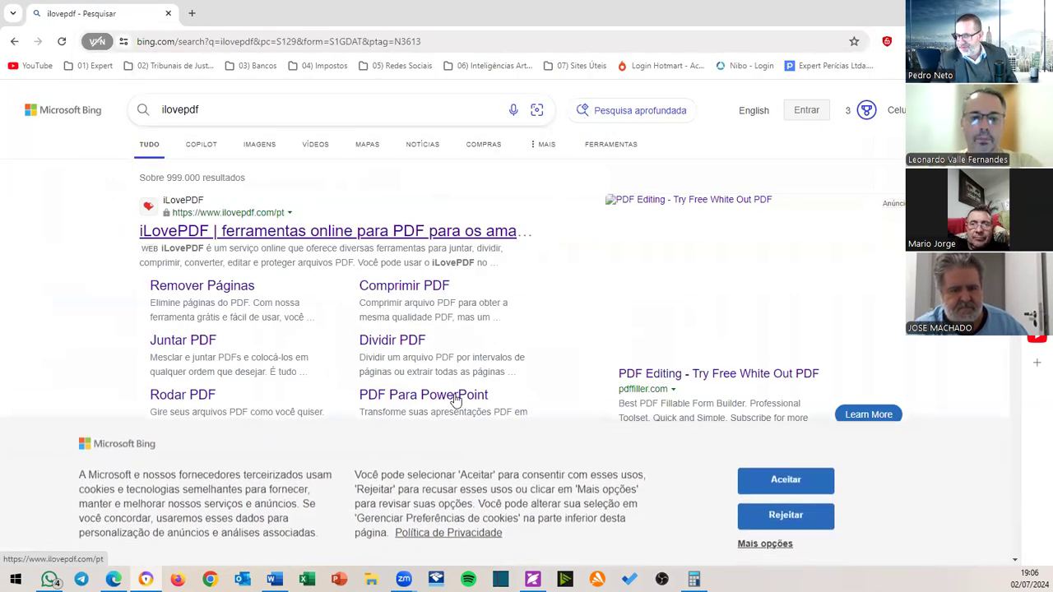
pyautogui.click(766, 488)
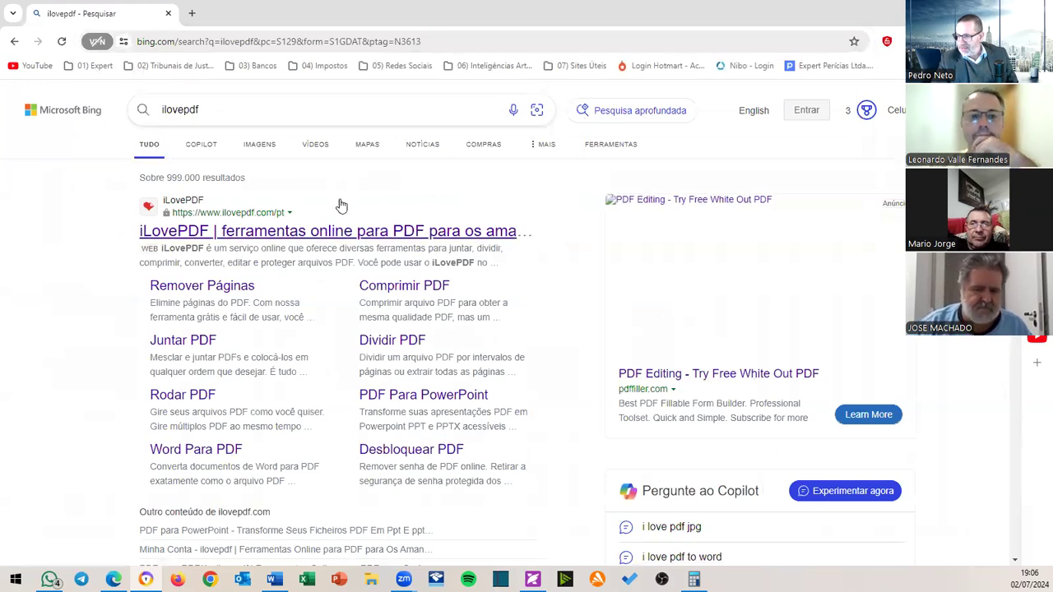
pyautogui.click(318, 232)
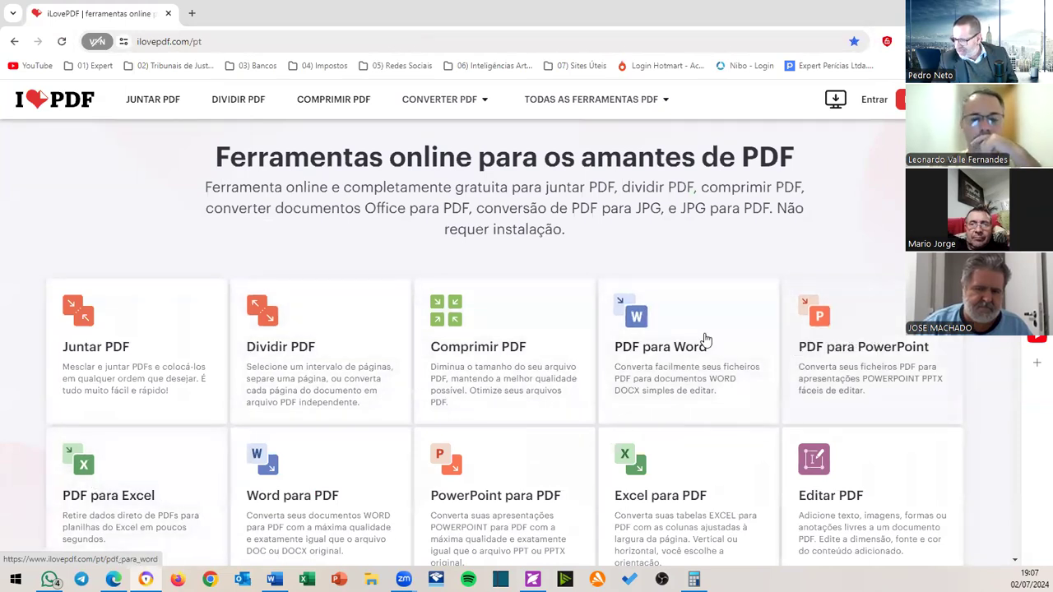
# Choose the PDF to Excel tool and upload "Exemplo live - extrato acostado pelo AT" from Downloads.
pyautogui.scroll(-1, 169, 348)
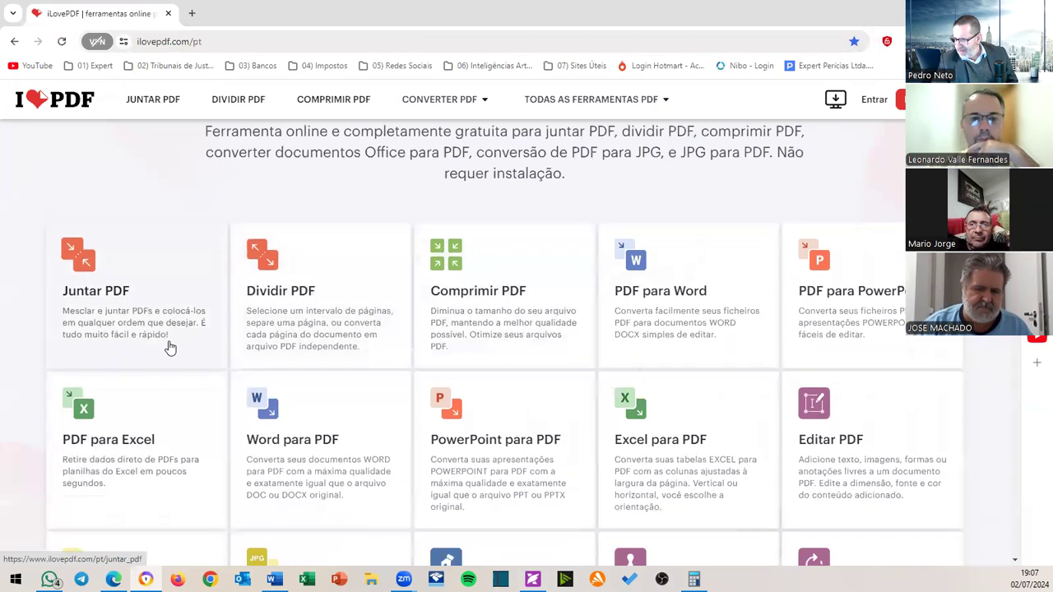
pyautogui.scroll(-1, 170, 348)
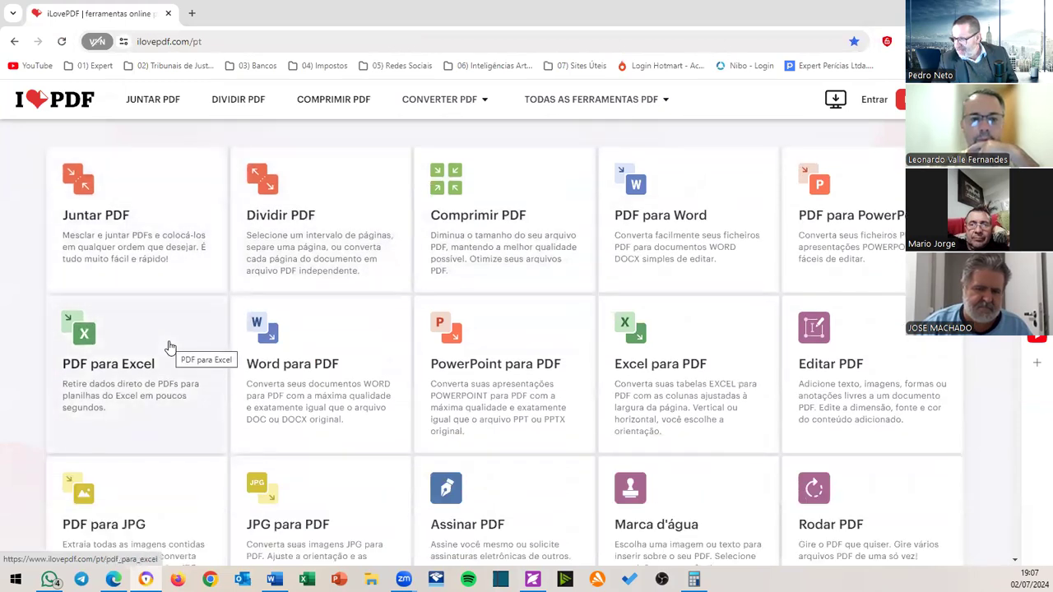
pyautogui.scroll(2, 173, 346)
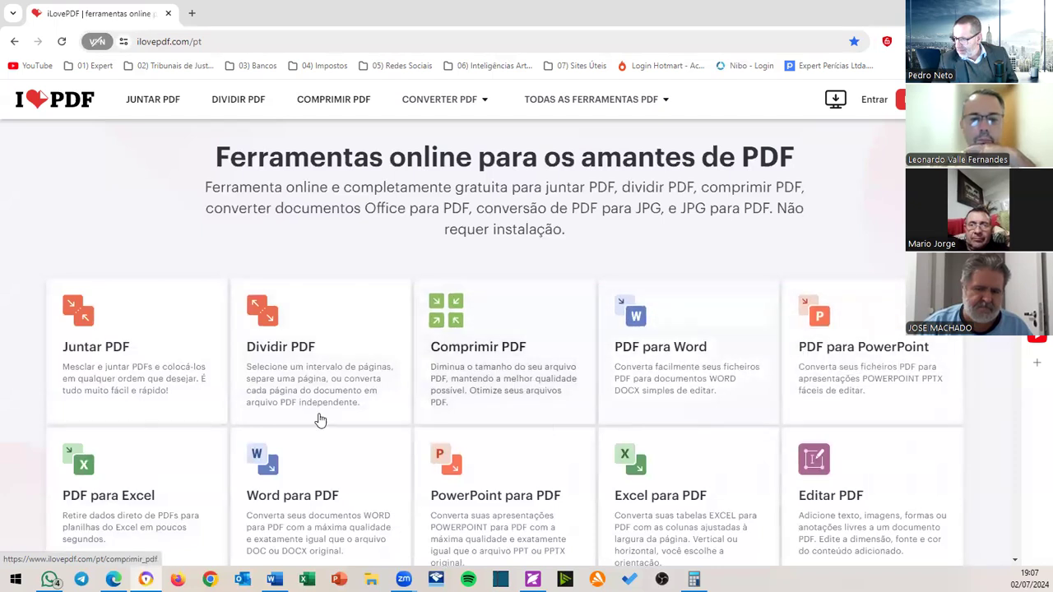
pyautogui.click(117, 495)
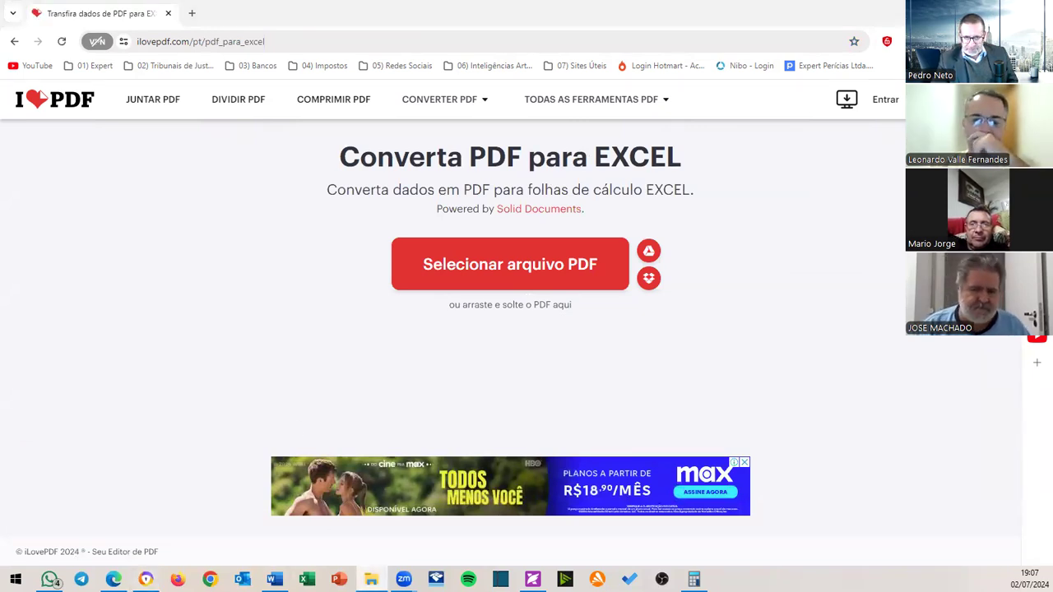
pyautogui.click(559, 268)
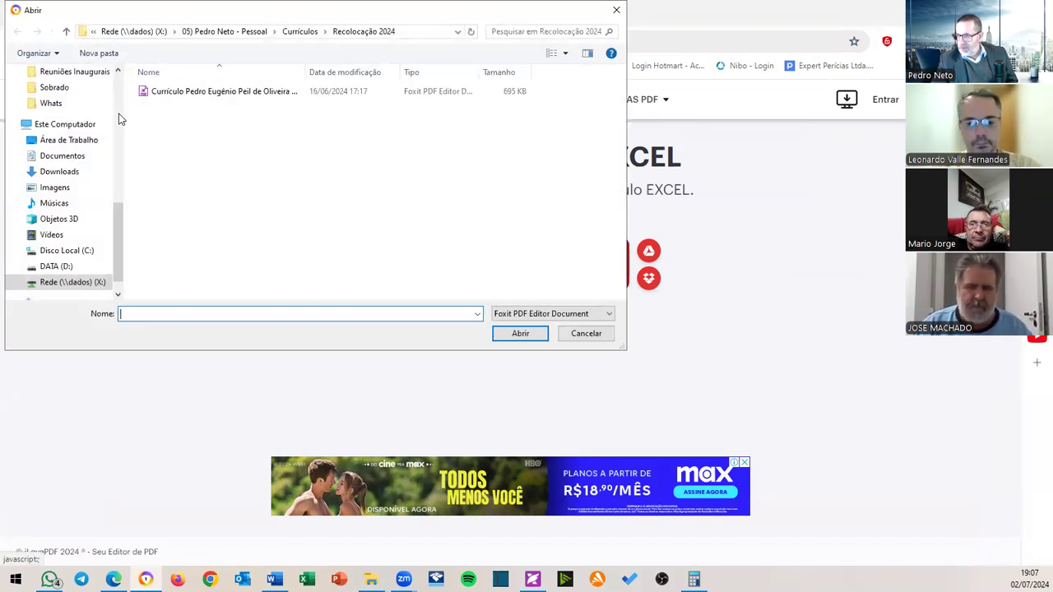
pyautogui.click(58, 171)
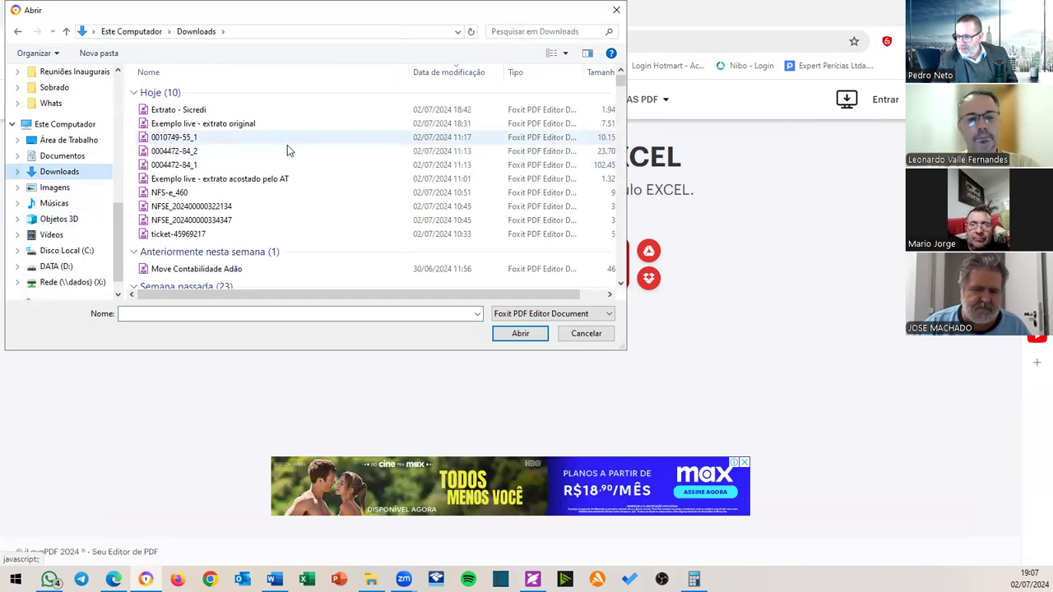
pyautogui.doubleClick(265, 180)
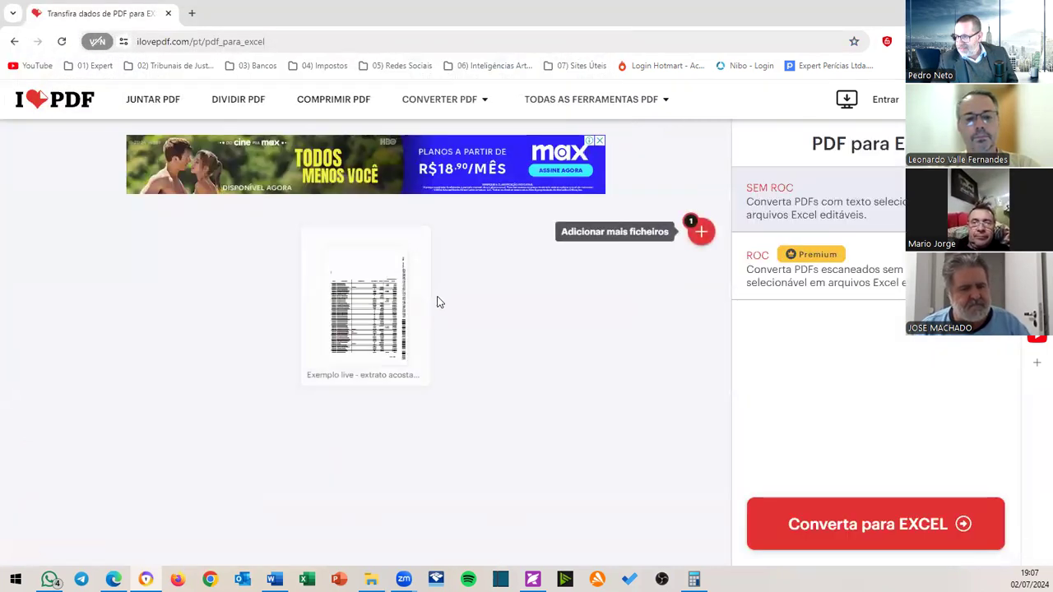
# Convert the uploaded PDF to Excel without OCR, inspect the downloaded workbook in Excel and return to the browser.
pyautogui.click(847, 531)
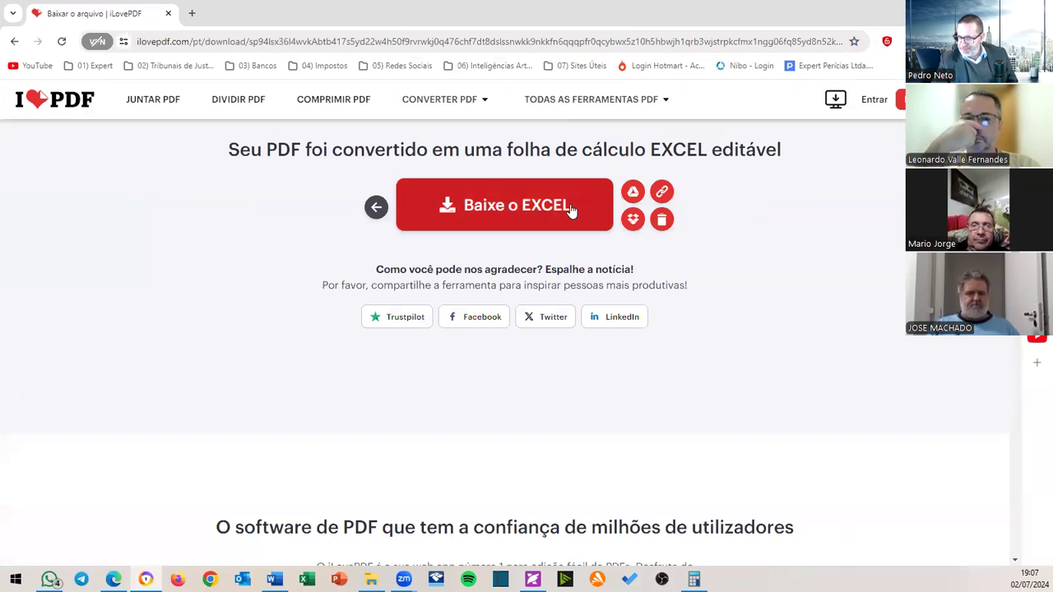
pyautogui.click(521, 208)
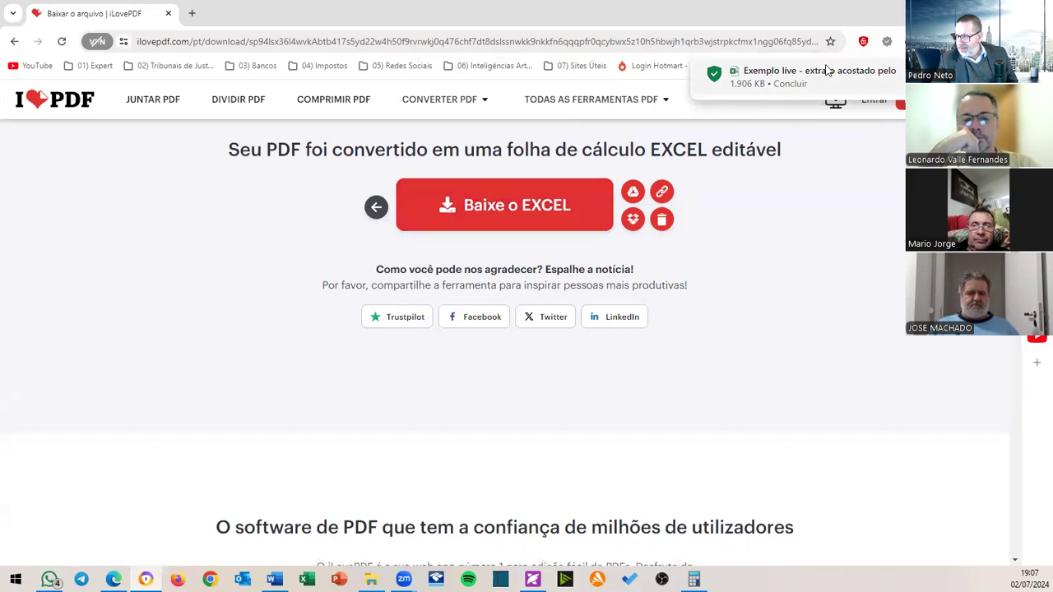
pyautogui.click(819, 74)
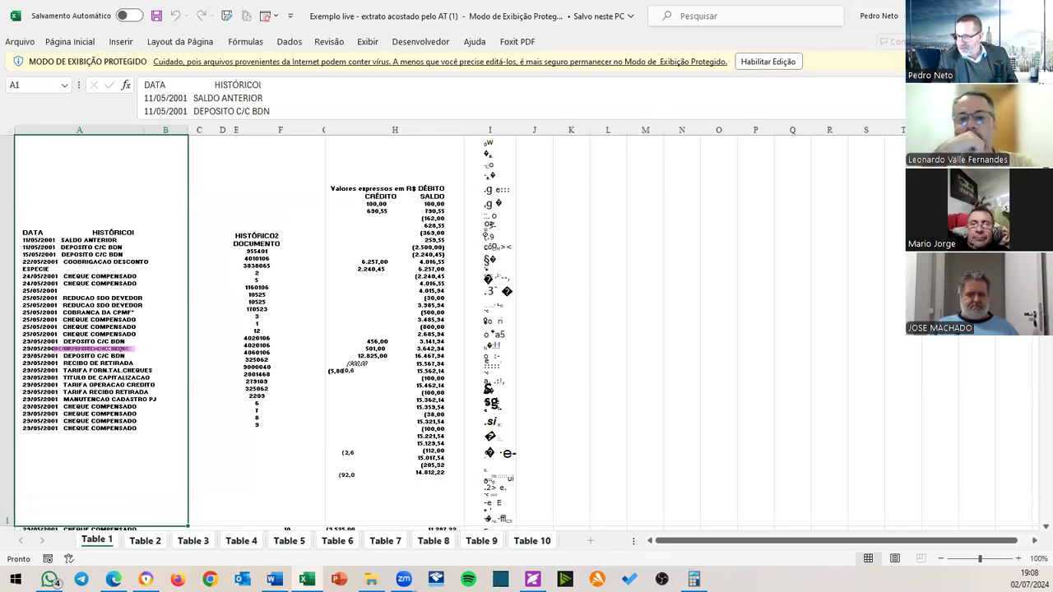
pyautogui.hotkey('alt', 'Tab')
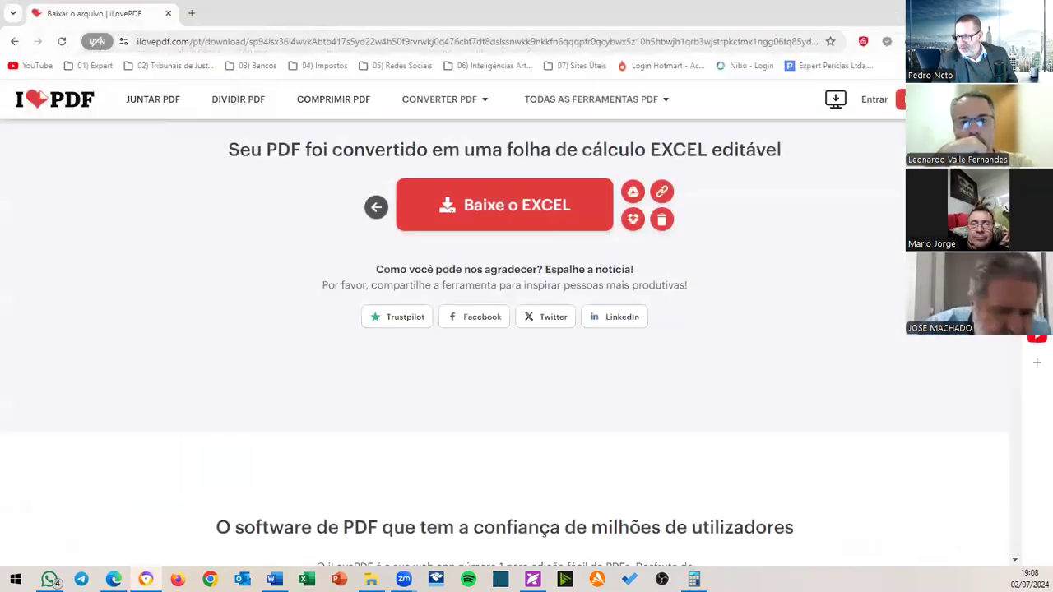
# Switch to Excel, create a blank workbook and import the PDF "Exemplo live - extrato acostado pelo AT" from Downloads as a data source.
pyautogui.hotkey('alt', 'Tab')
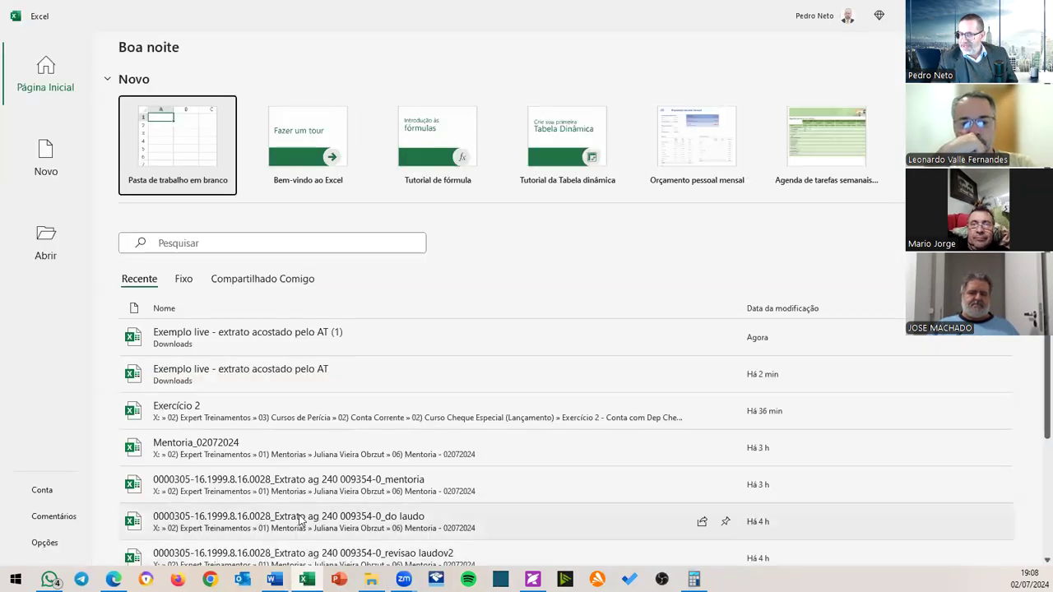
pyautogui.click(172, 147)
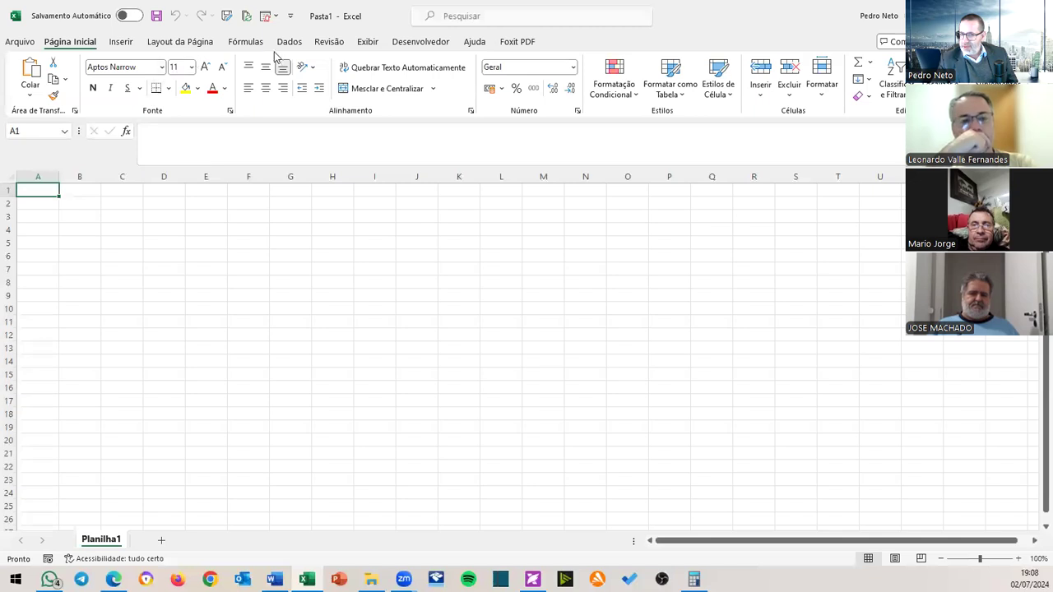
pyautogui.click(290, 43)
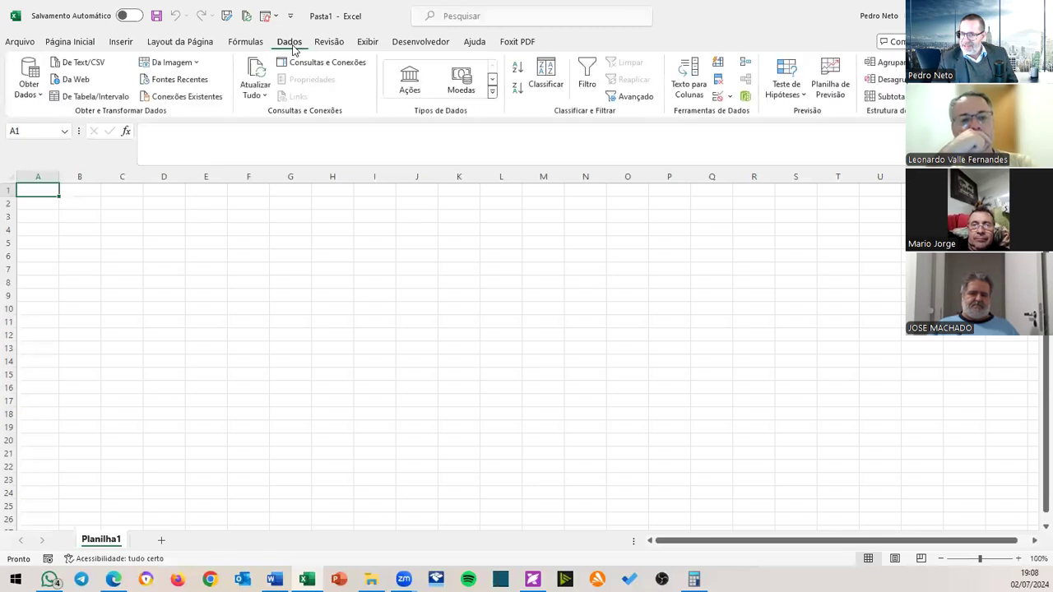
pyautogui.click(28, 89)
pyautogui.moveTo(68, 125)
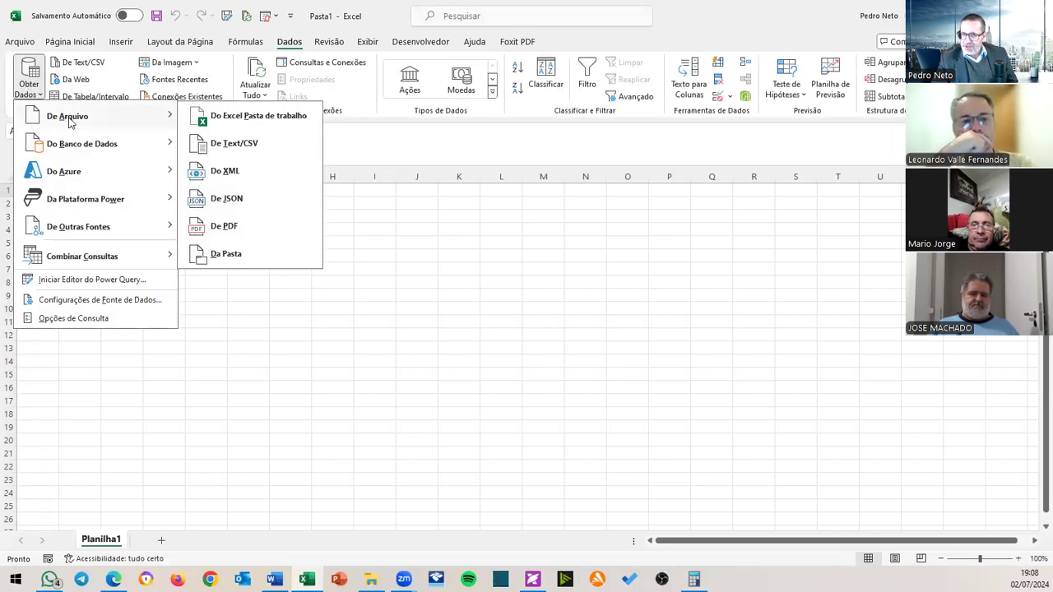
pyautogui.click(224, 231)
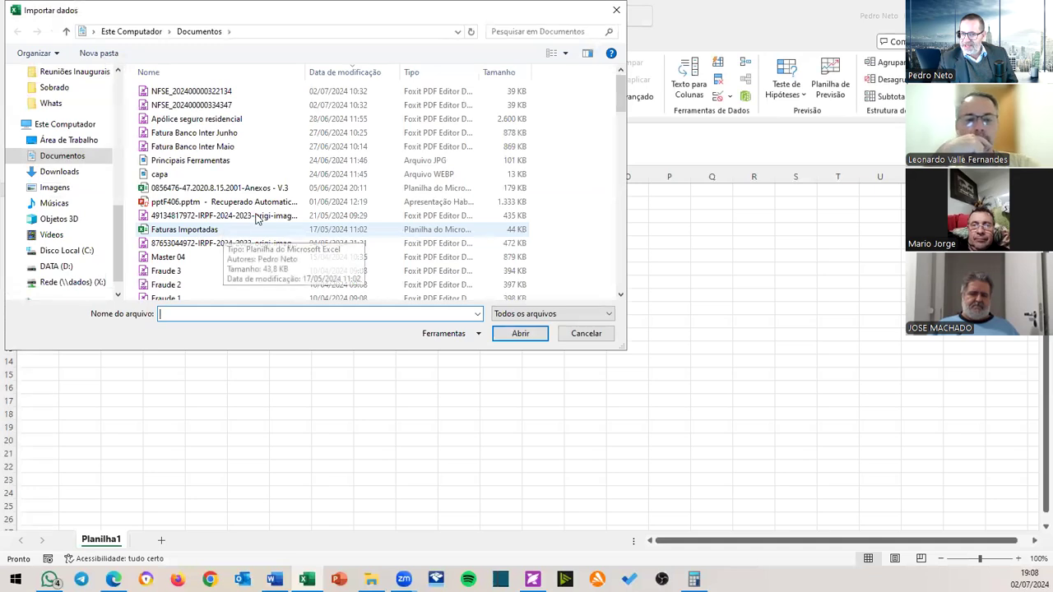
pyautogui.click(50, 172)
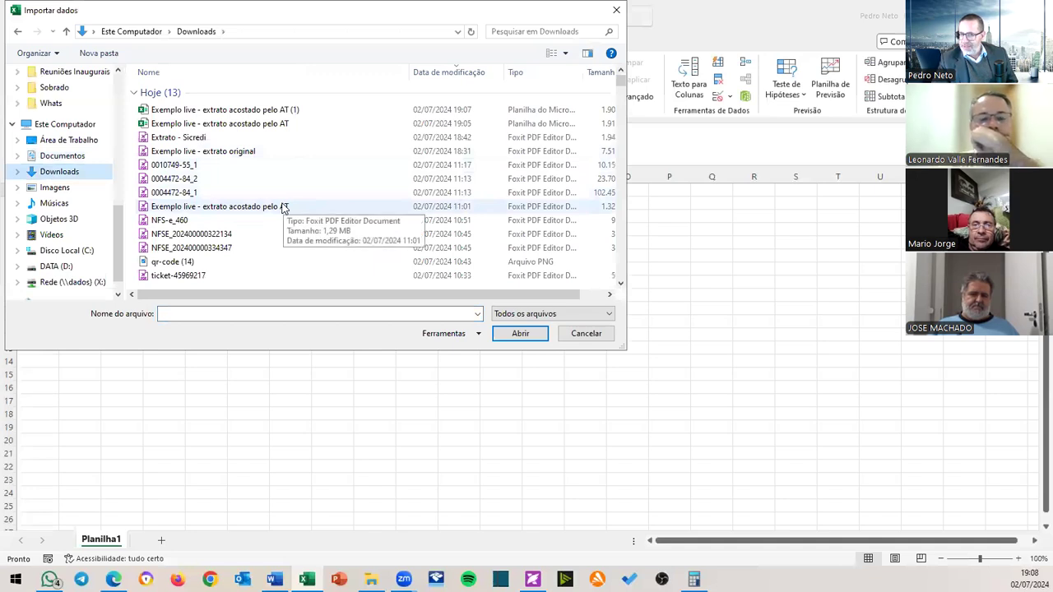
pyautogui.doubleClick(282, 207)
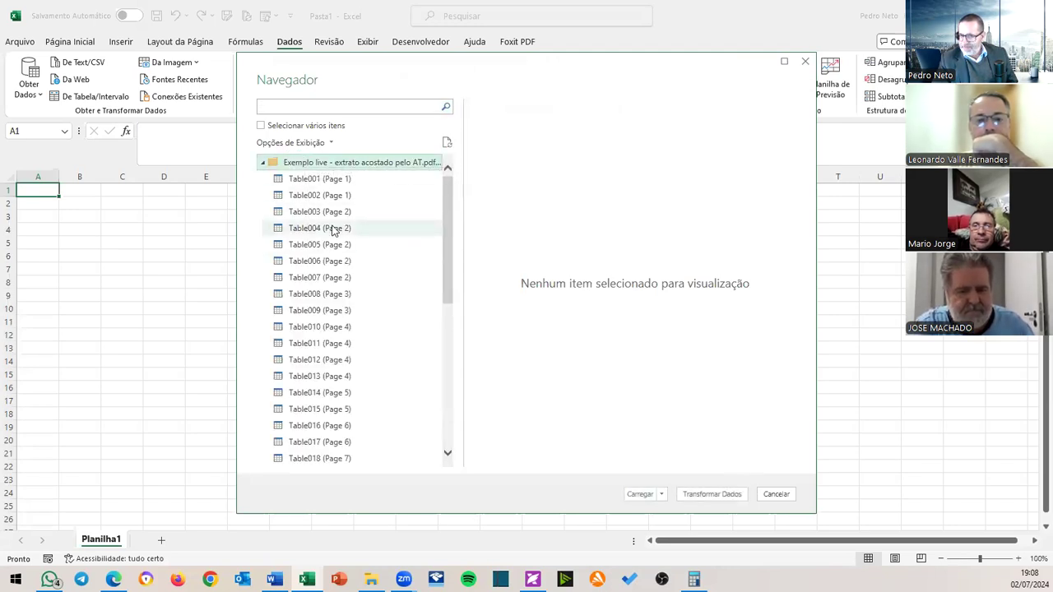
# Preview Table001 (Page 1) and Page001 of the imported PDF and examine how the statement rows were recognised.
pyautogui.click(315, 182)
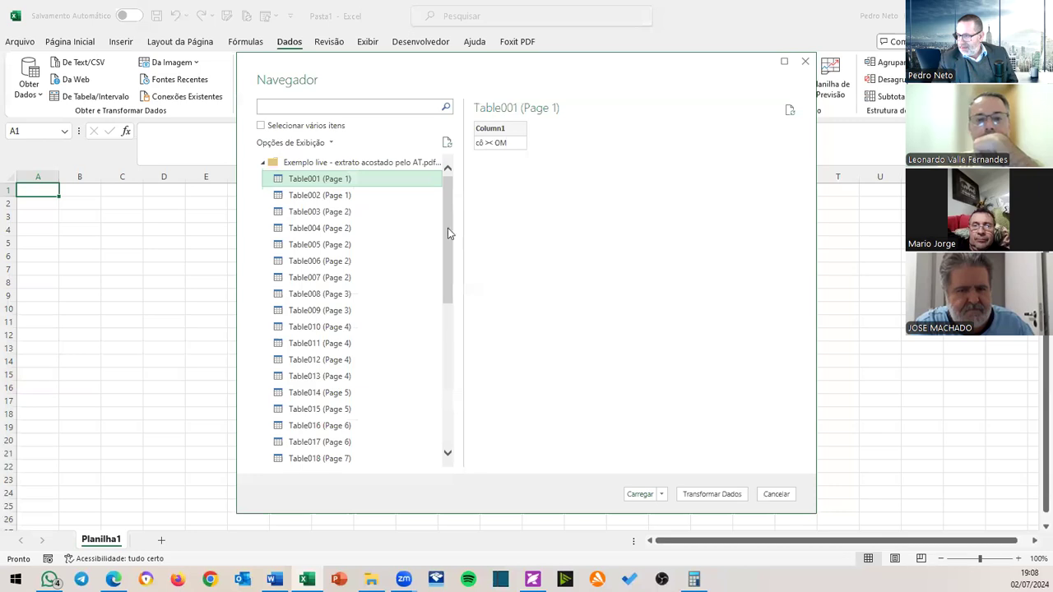
pyautogui.scroll(-7, 303, 327)
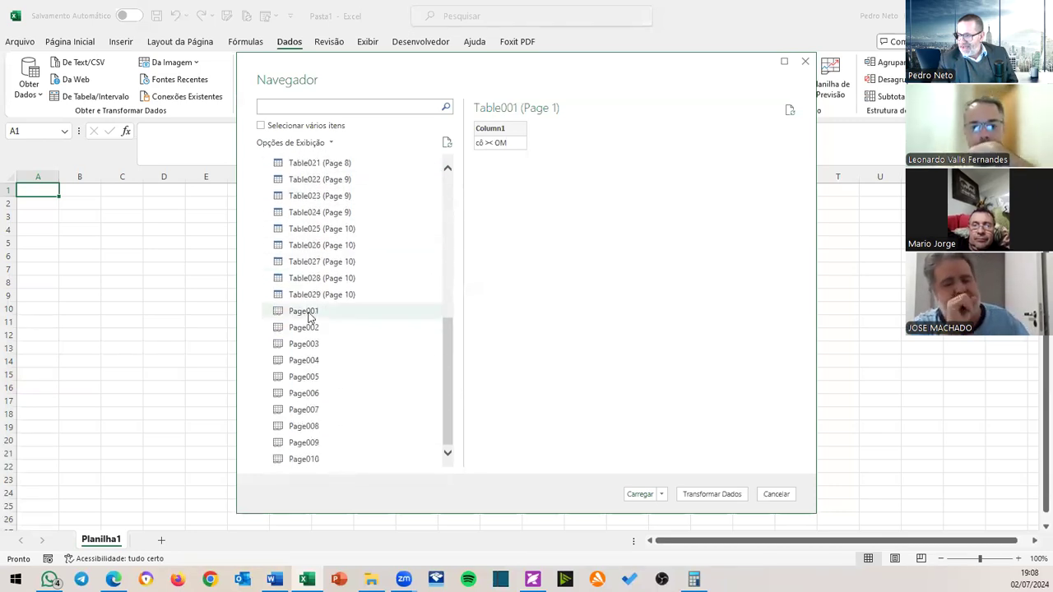
pyautogui.click(310, 316)
pyautogui.scroll(-10, 593, 288)
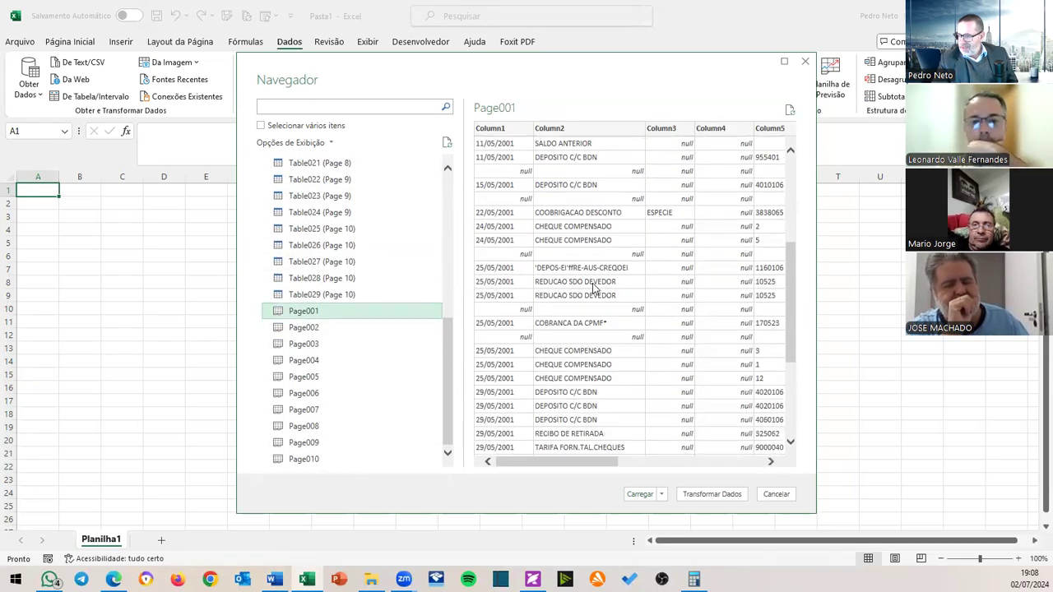
pyautogui.scroll(10, 593, 288)
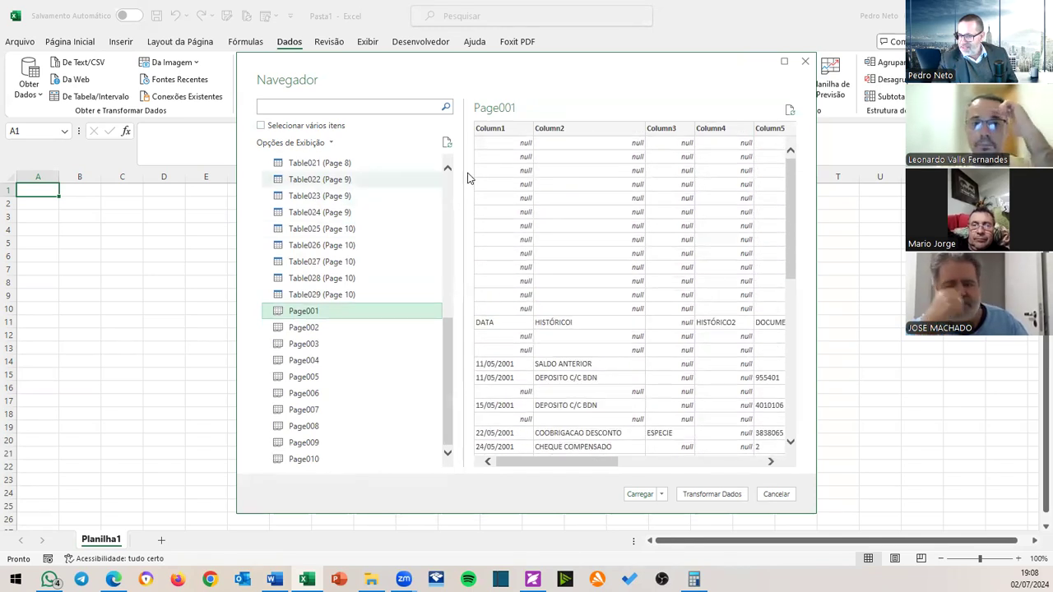
pyautogui.scroll(7, 451, 173)
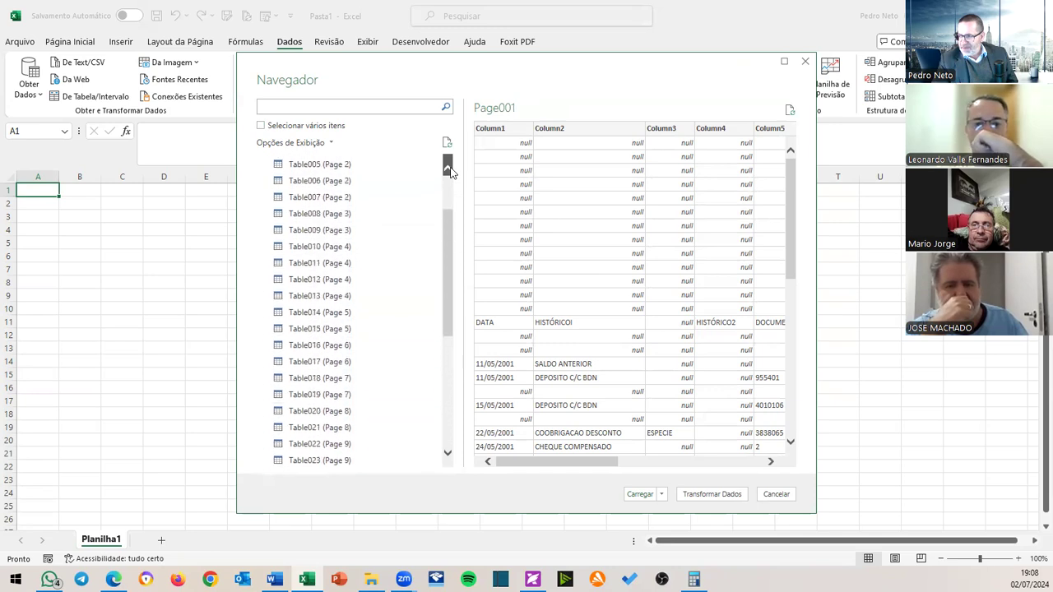
# Open the whole PDF for transformation in Power Query and filter the Kind column to keep only Page entries.
pyautogui.click(393, 163)
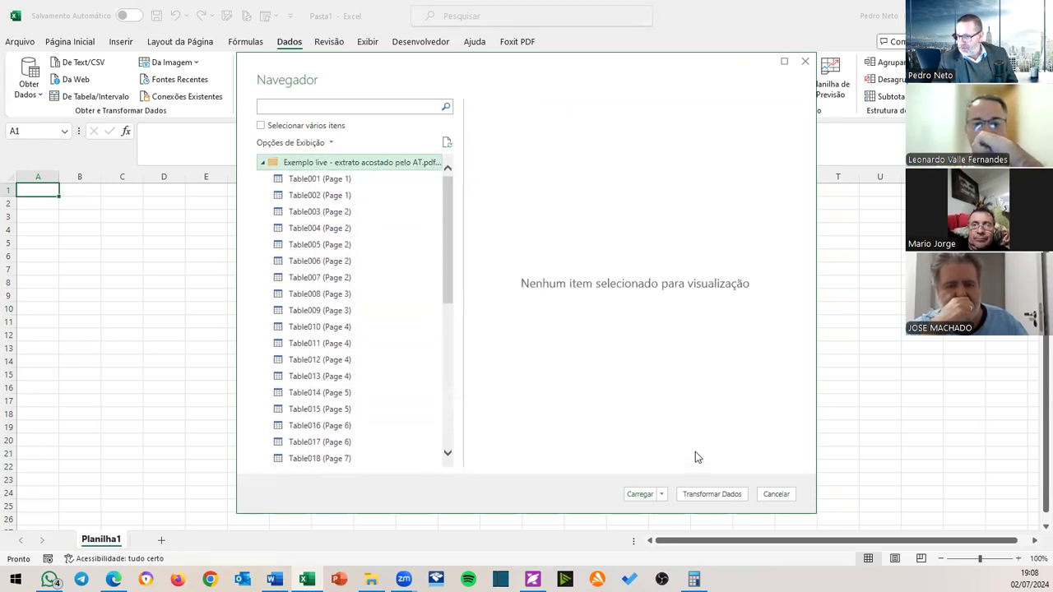
pyautogui.click(702, 495)
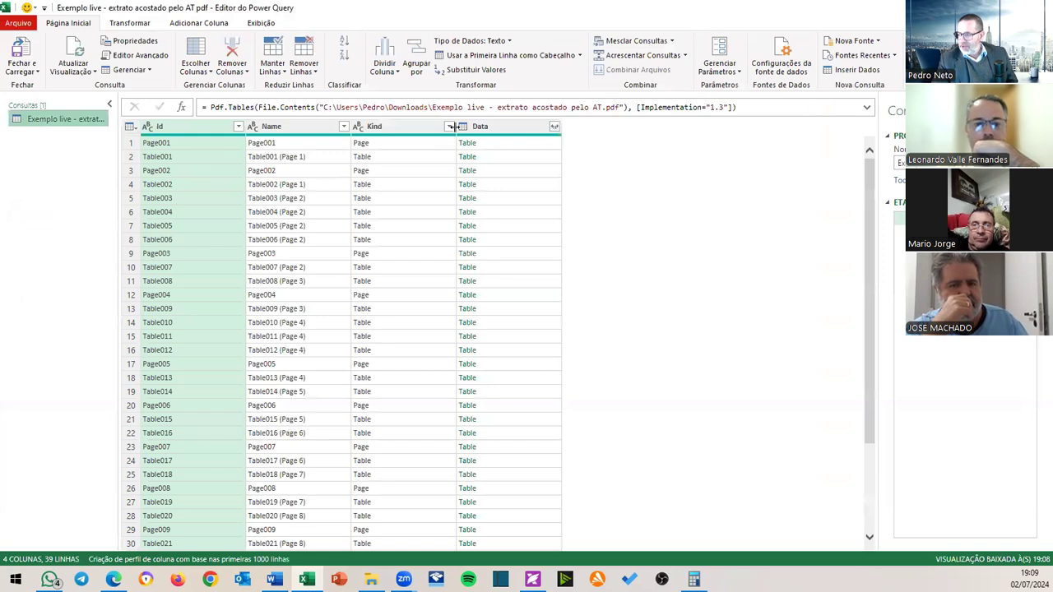
pyautogui.click(449, 128)
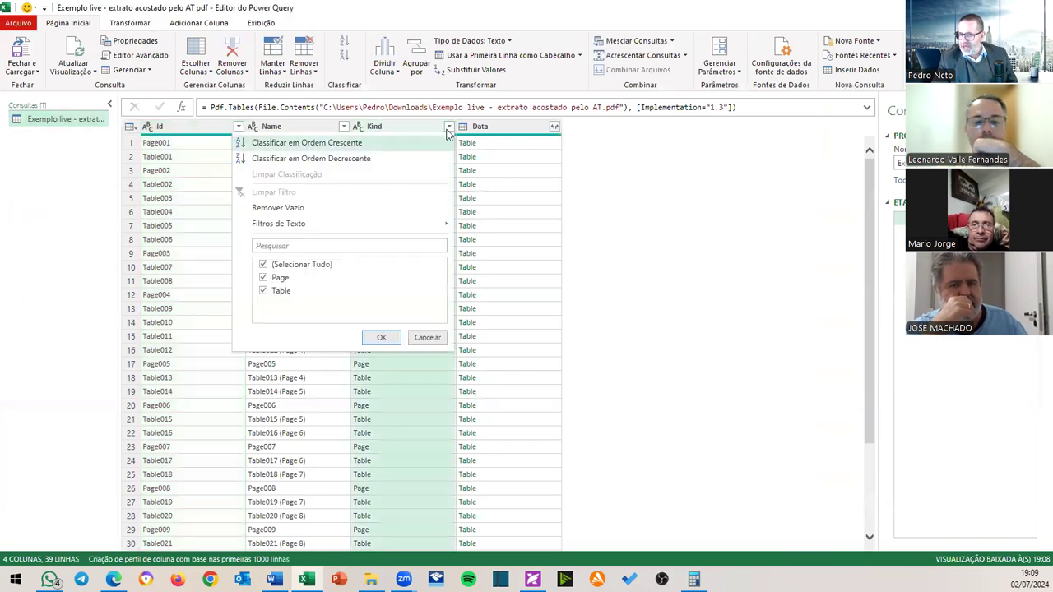
pyautogui.click(264, 292)
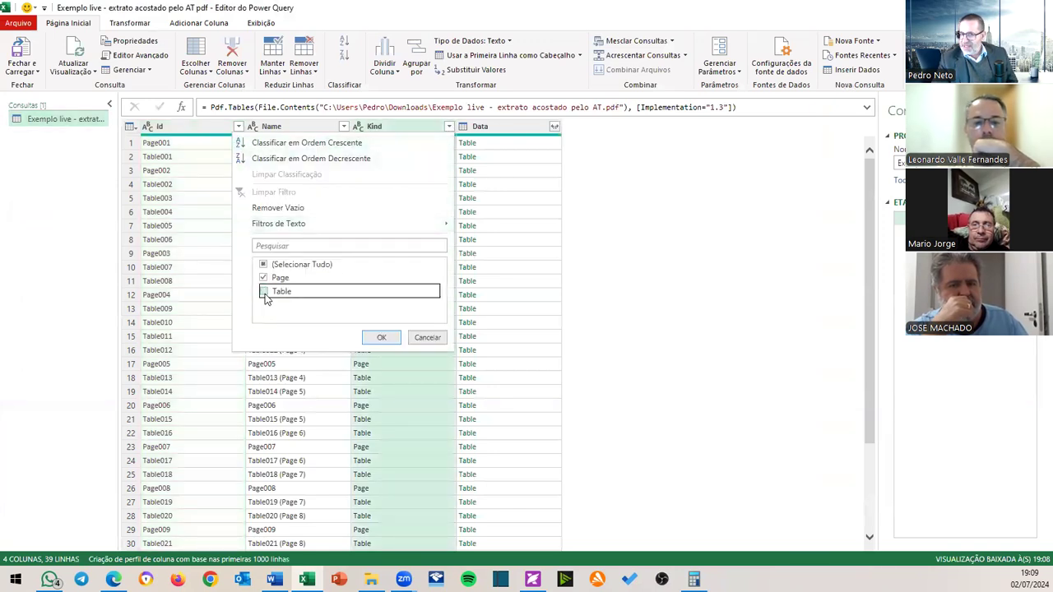
pyautogui.click(383, 339)
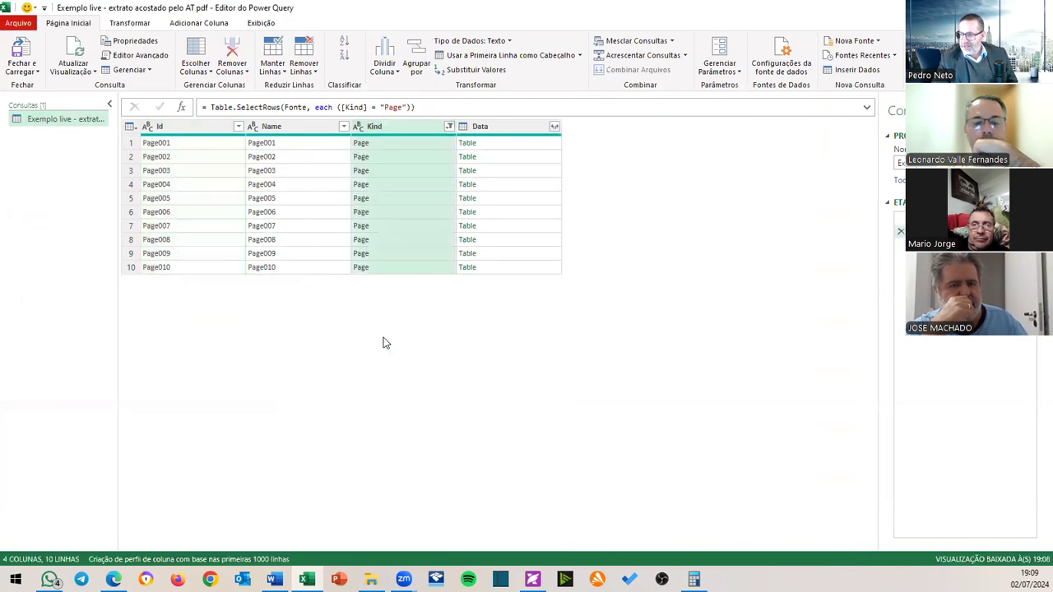
# Remove all columns except Data and expand it into Column1 through Column12 with the original name as prefix.
pyautogui.click(505, 132)
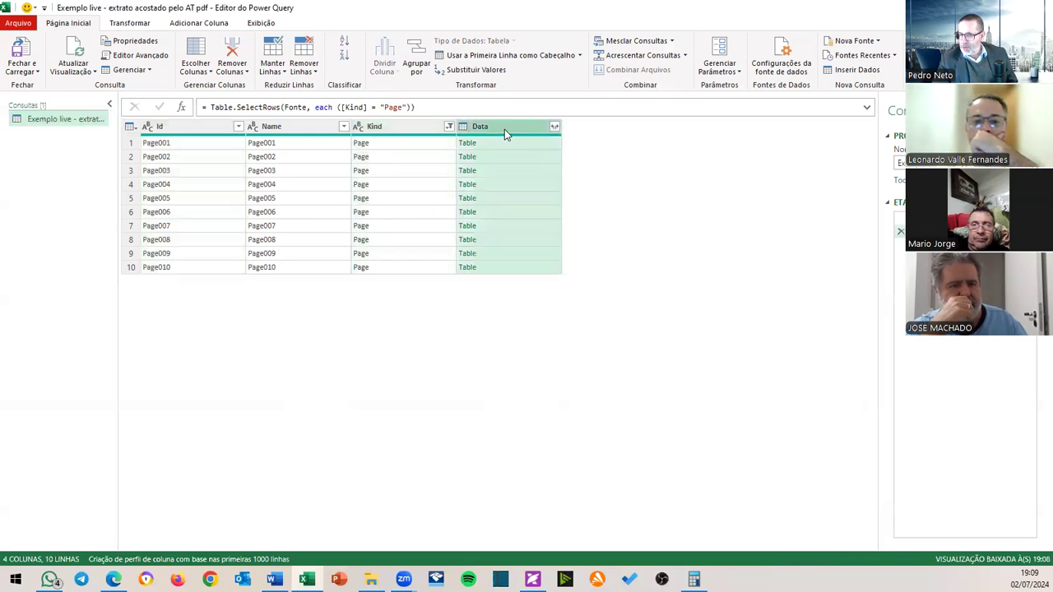
pyautogui.rightClick(504, 129)
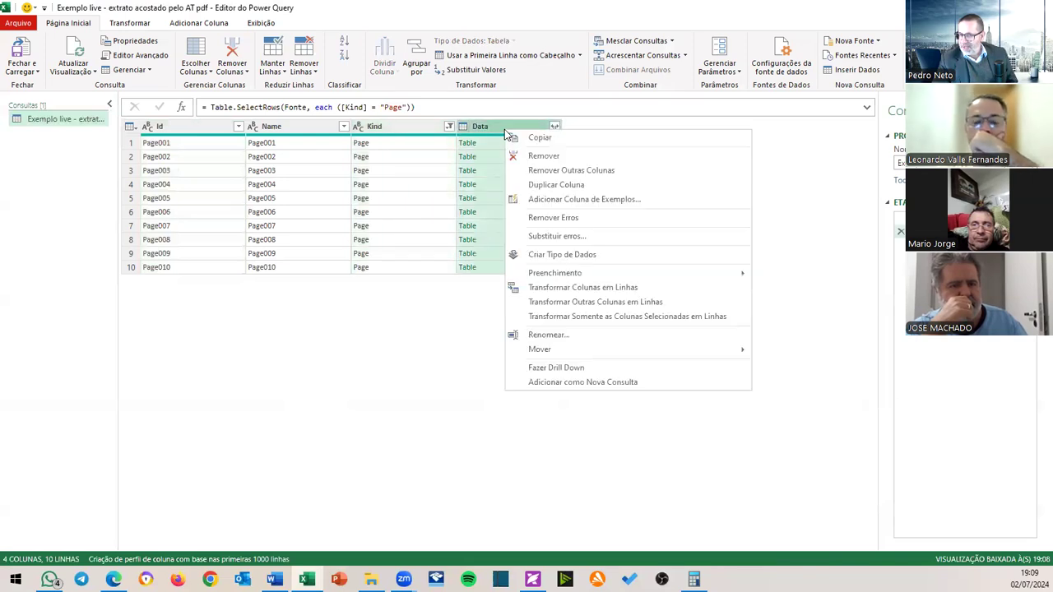
pyautogui.click(549, 171)
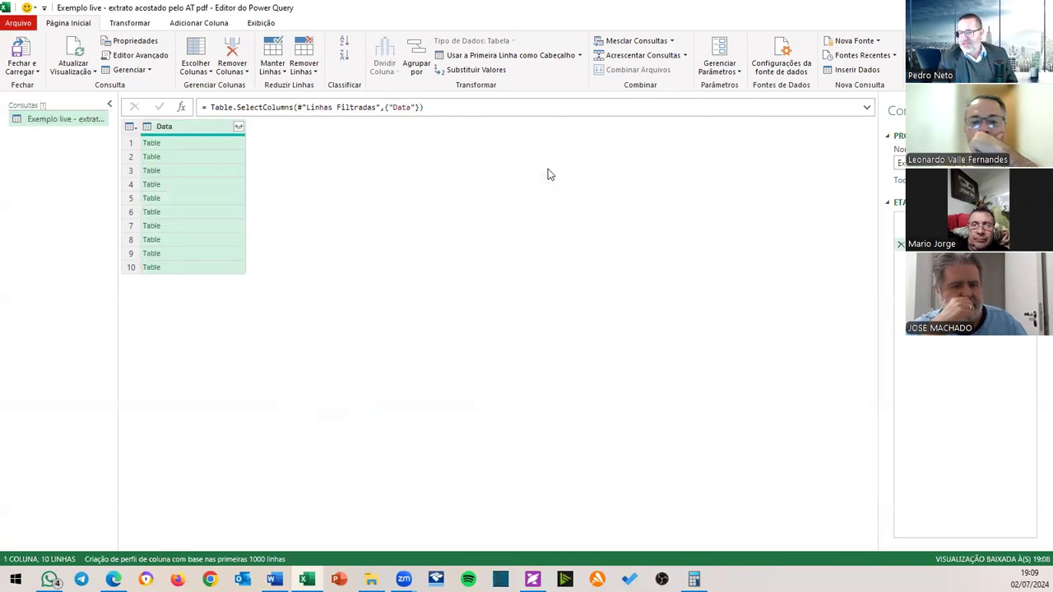
pyautogui.click(239, 127)
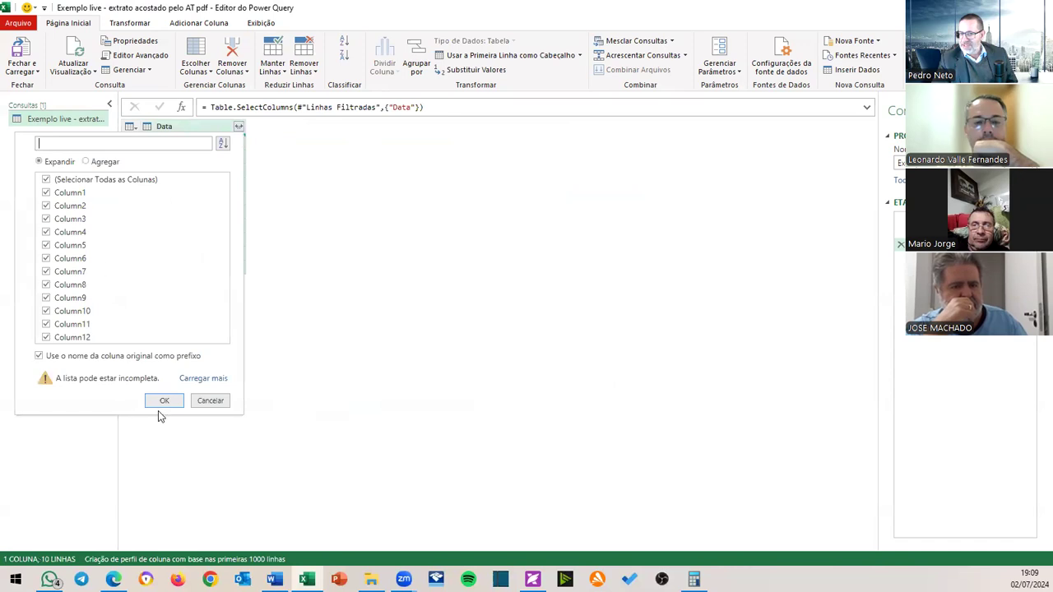
pyautogui.click(164, 401)
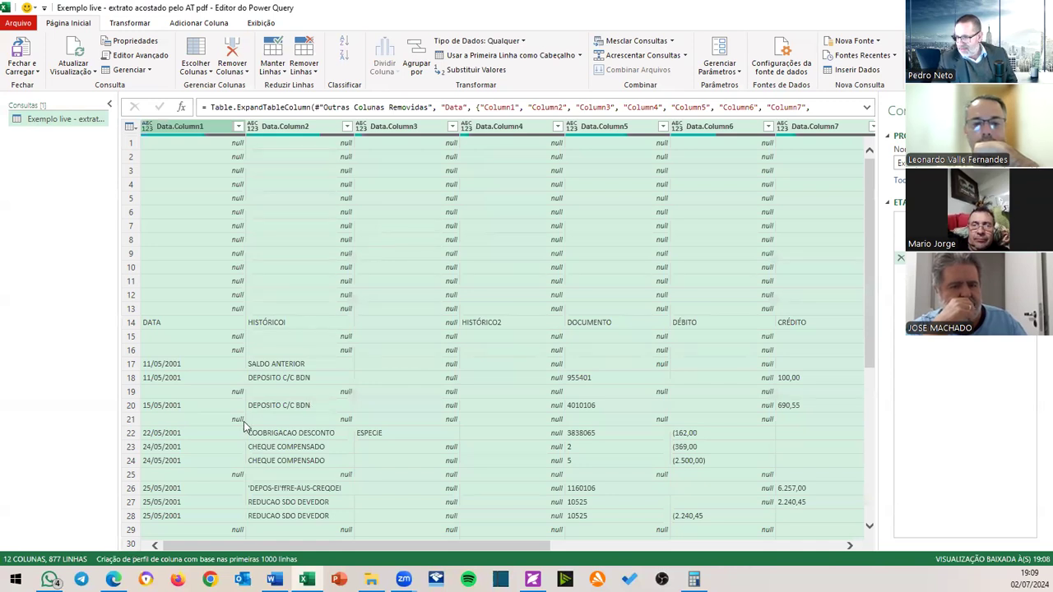
# Remove the top 13 rows above the statement's heading row and use the first row as column headers.
pyautogui.scroll(-4, 386, 439)
pyautogui.scroll(3, 386, 439)
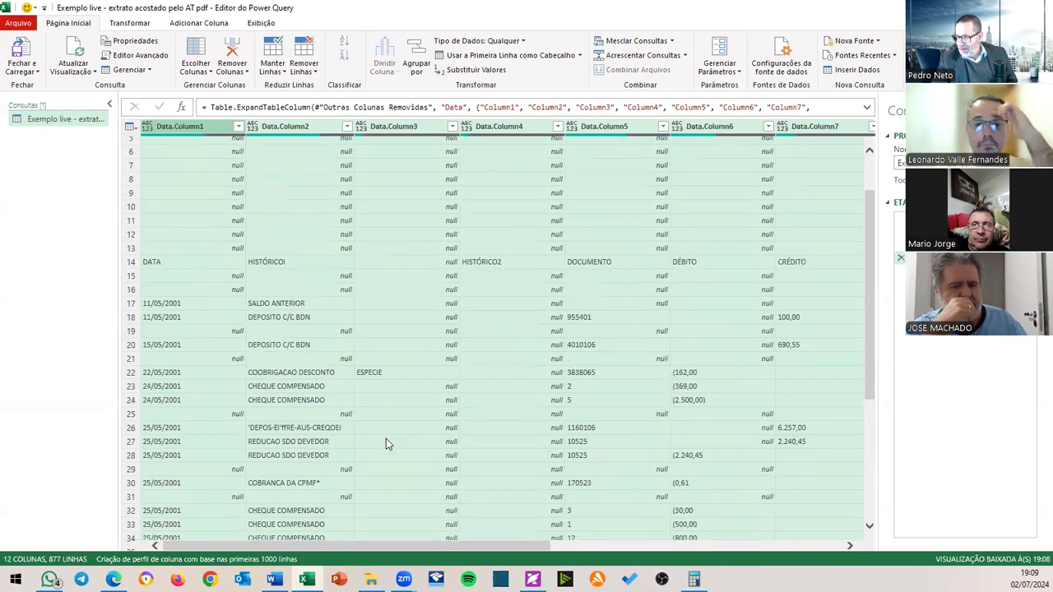
pyautogui.scroll(2, 381, 354)
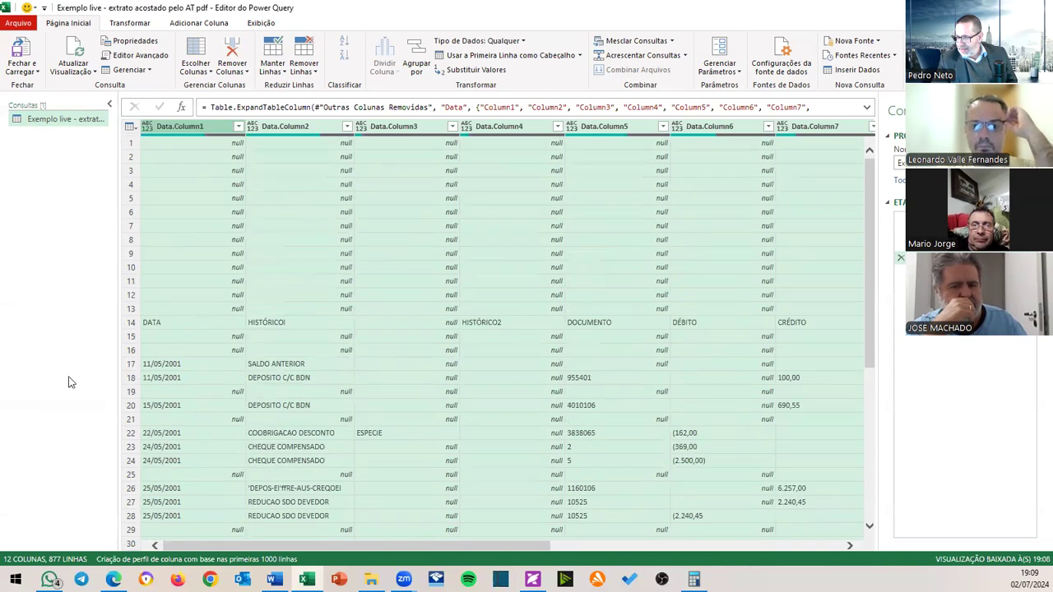
pyautogui.click(131, 323)
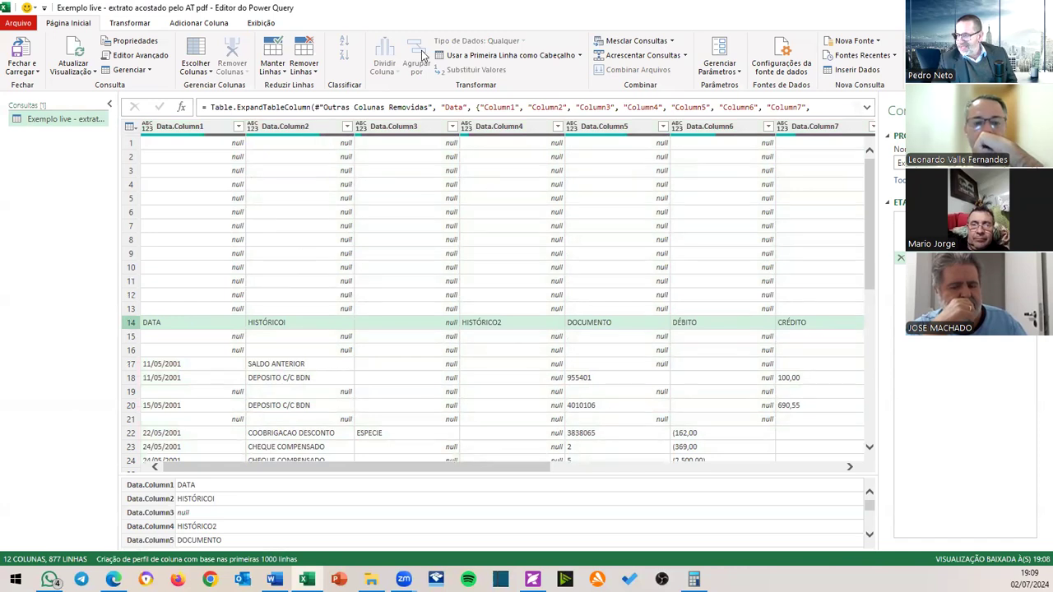
pyautogui.click(304, 66)
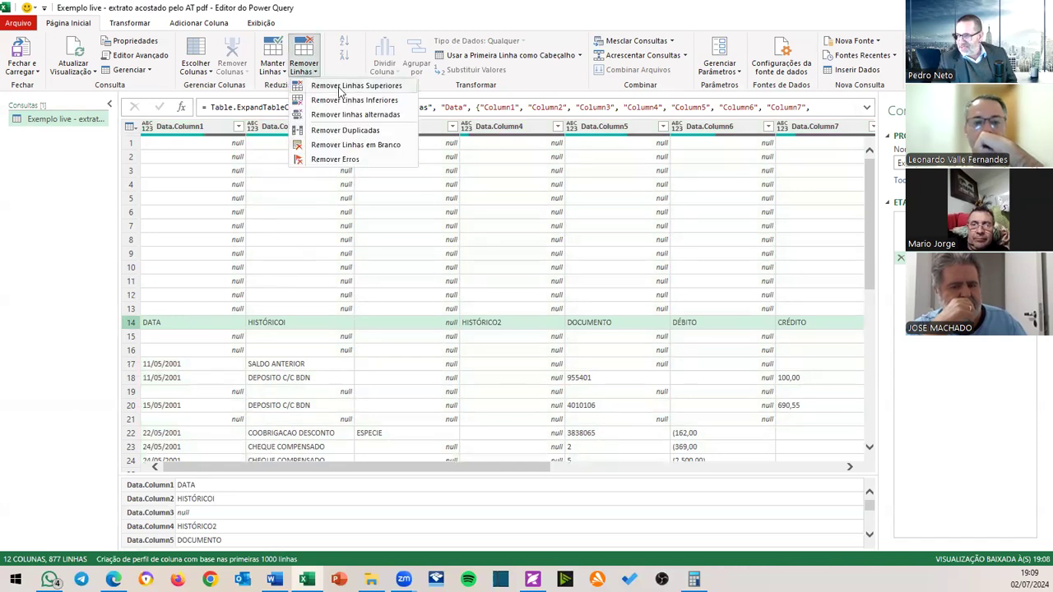
pyautogui.click(355, 85)
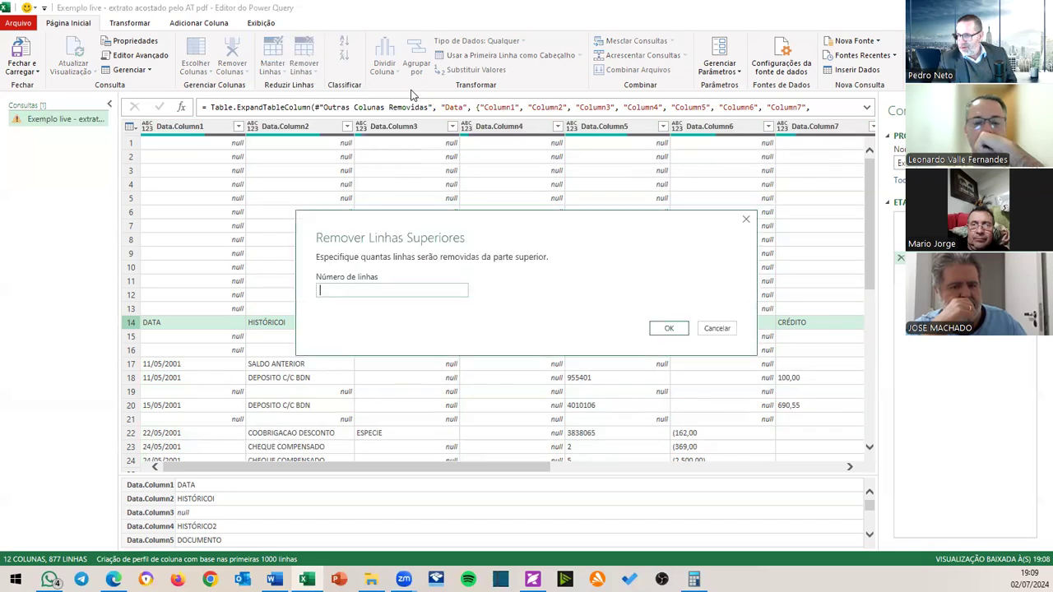
pyautogui.click(374, 290)
pyautogui.write('13')
pyautogui.press('Return')
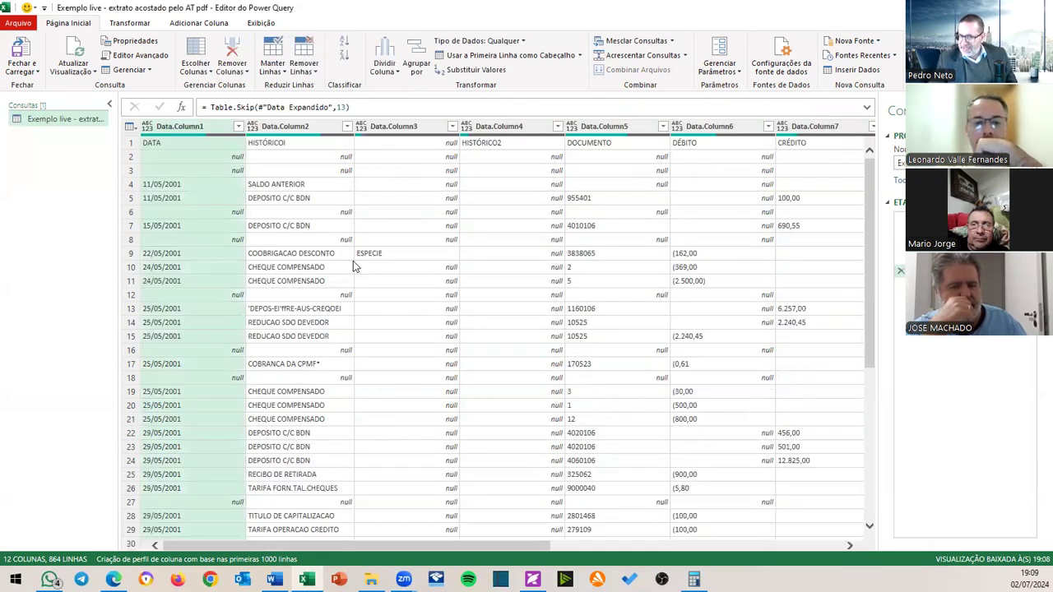
pyautogui.click(130, 144)
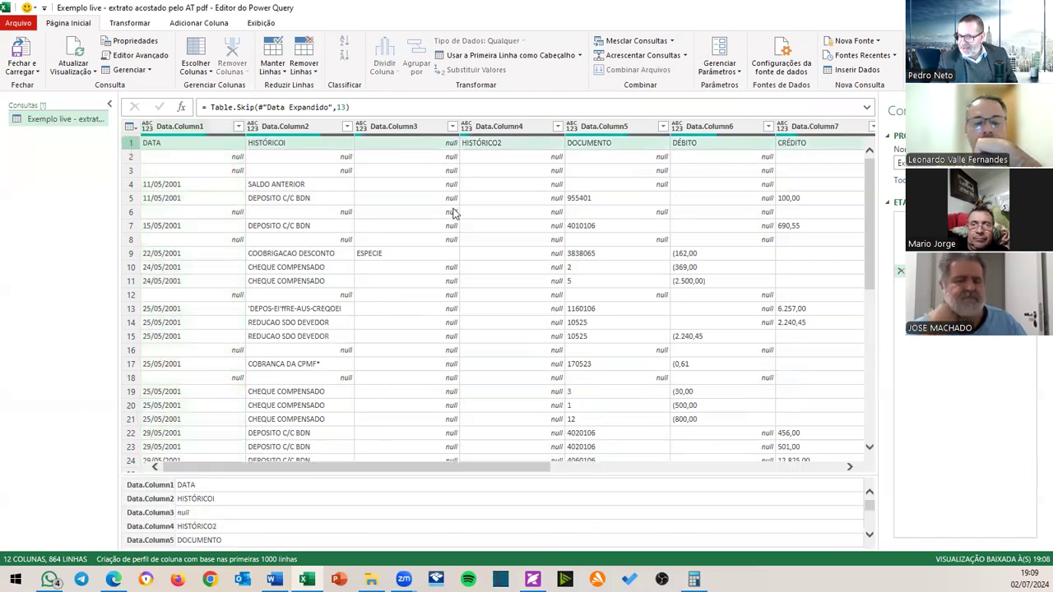
pyautogui.click(506, 55)
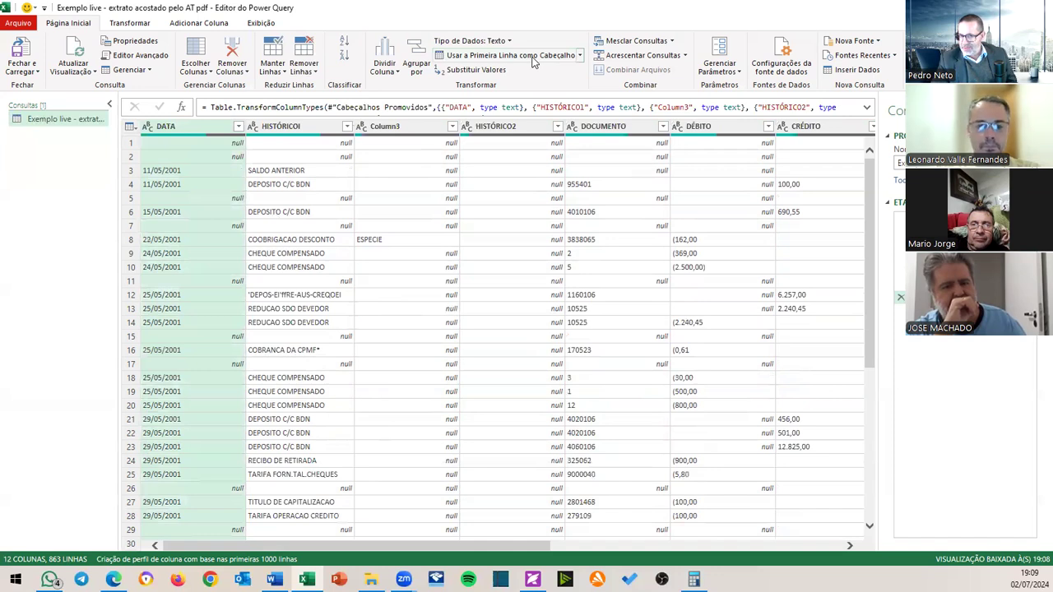
# Filter the DATA column to exclude the null values and the repeated "DATA" heading rows.
pyautogui.click(238, 128)
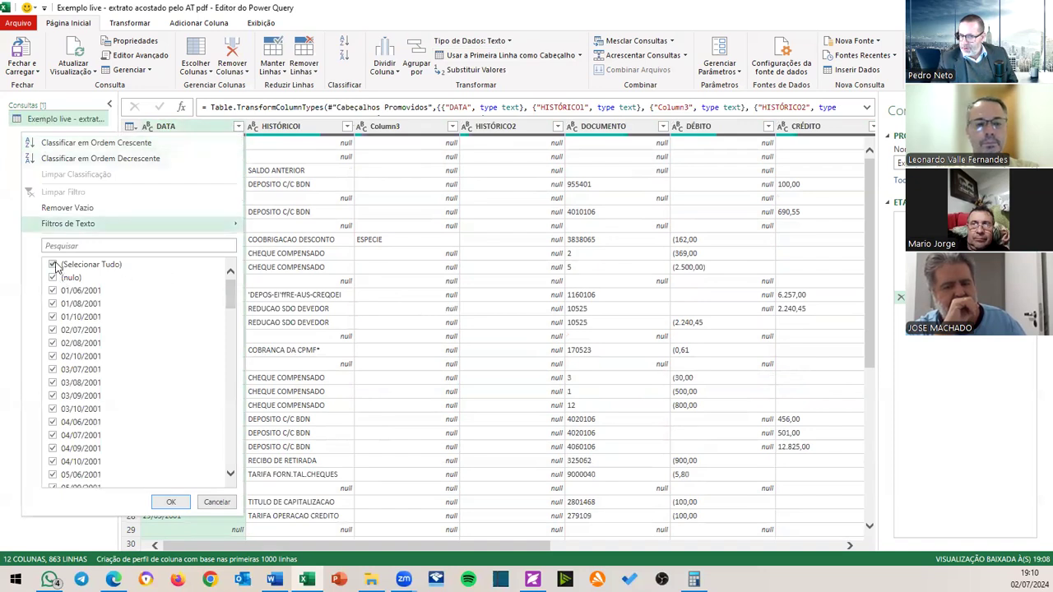
pyautogui.scroll(-15, 90, 292)
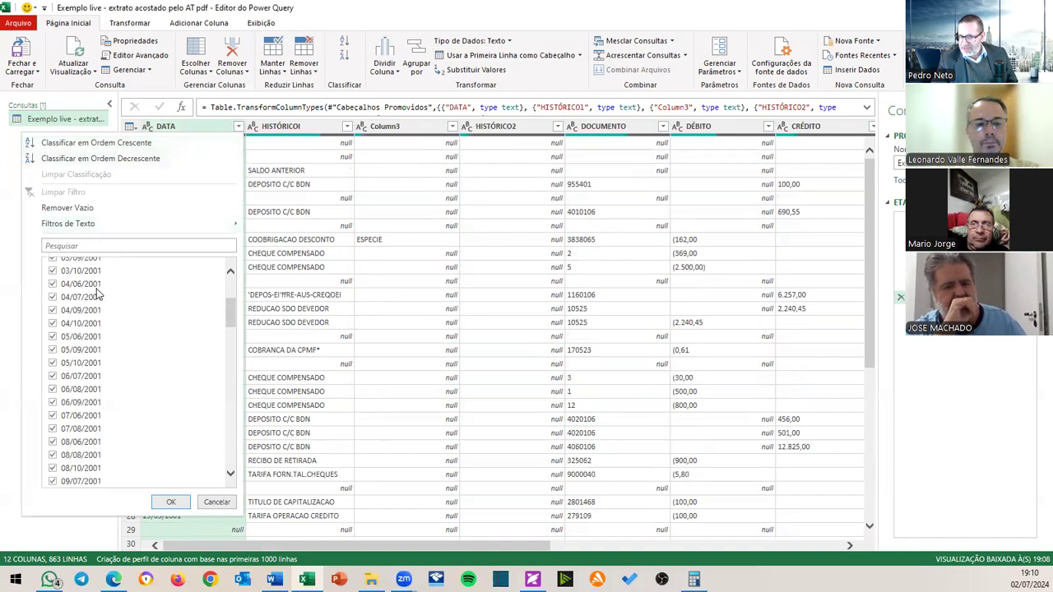
pyautogui.scroll(-10, 98, 292)
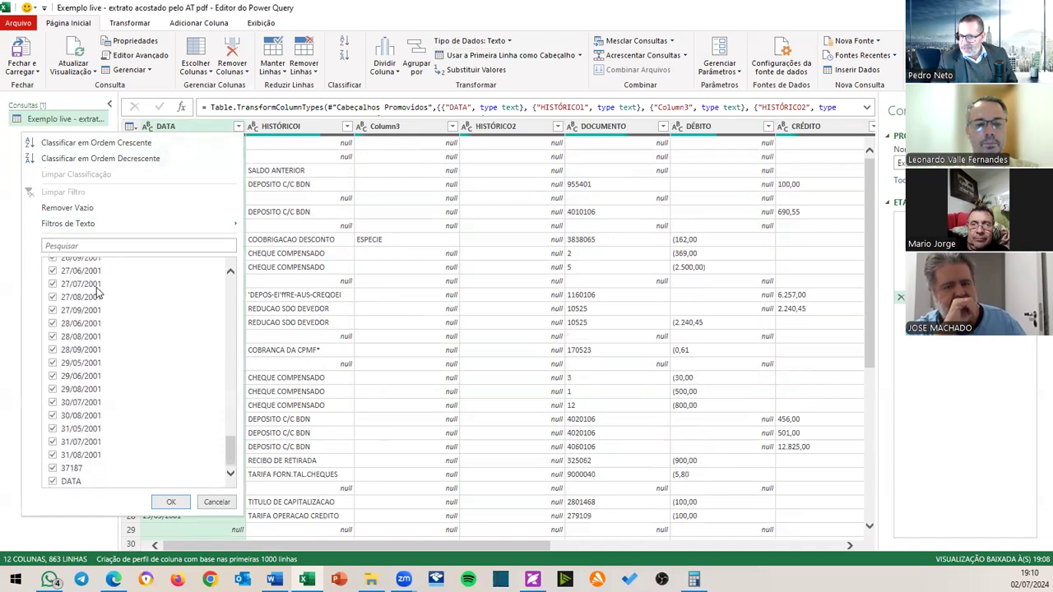
pyautogui.click(53, 483)
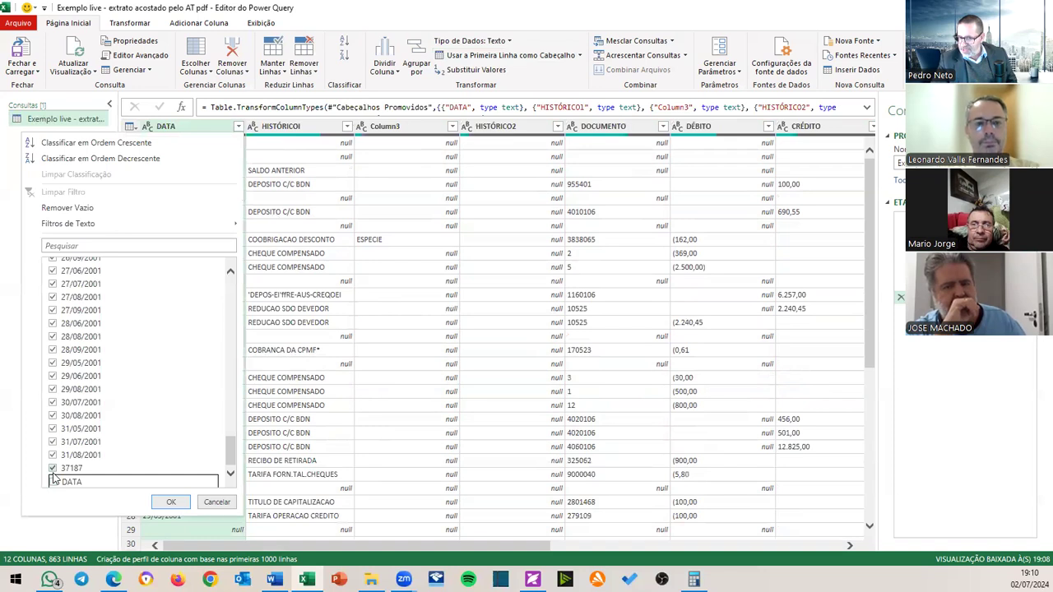
pyautogui.click(169, 502)
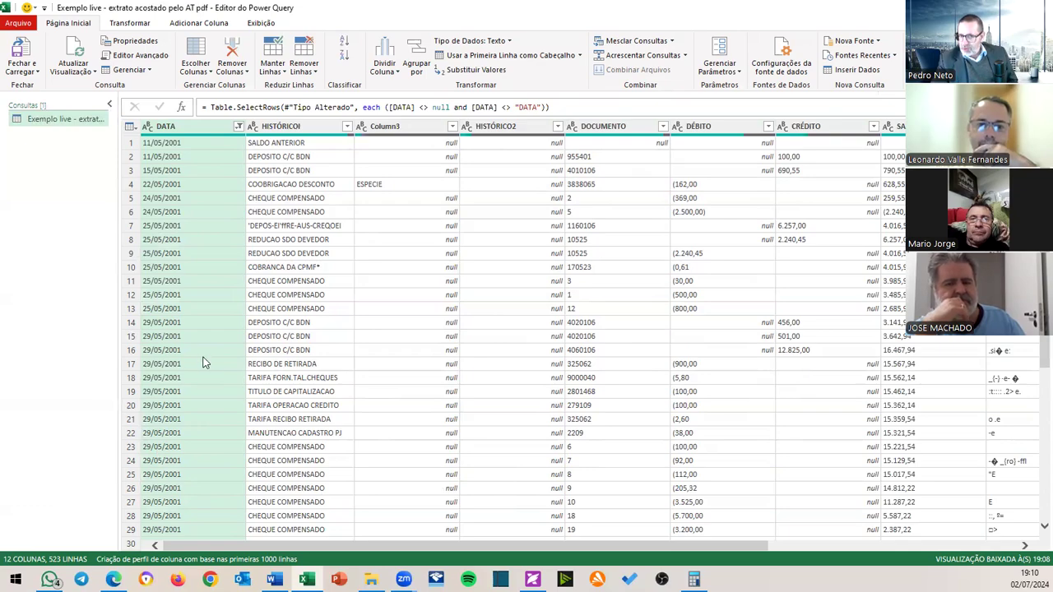
# Look through the filtered statement rows to check the dates and how the remaining columns are filled.
pyautogui.scroll(-20, 204, 363)
pyautogui.scroll(-20, 206, 363)
pyautogui.scroll(20, 212, 241)
pyautogui.scroll(20, 213, 241)
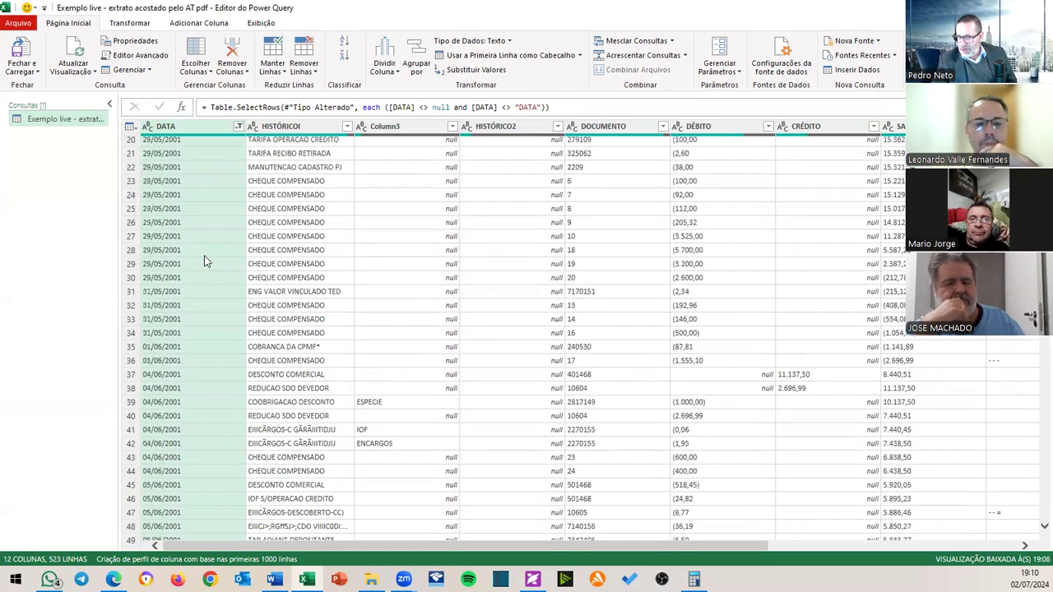
pyautogui.scroll(7, 206, 262)
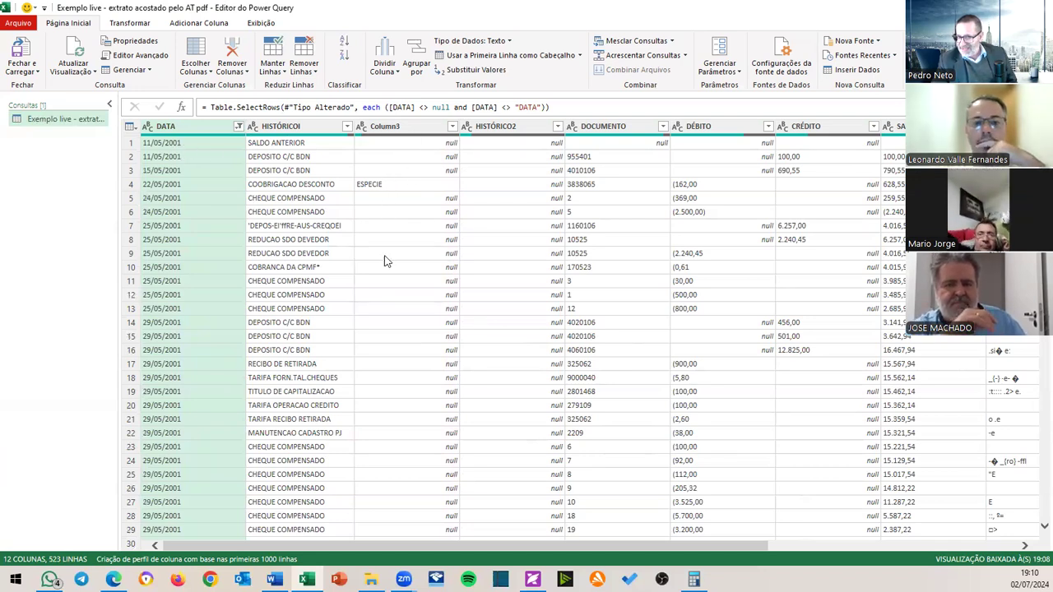
pyautogui.scroll(-15, 400, 381)
pyautogui.scroll(-16, 400, 381)
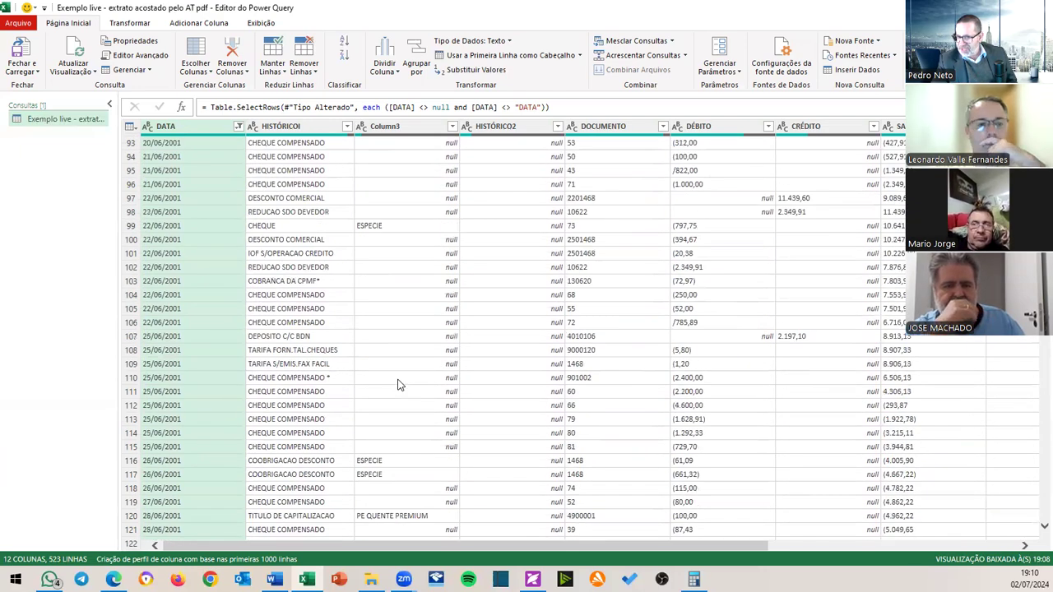
pyautogui.scroll(20, 397, 384)
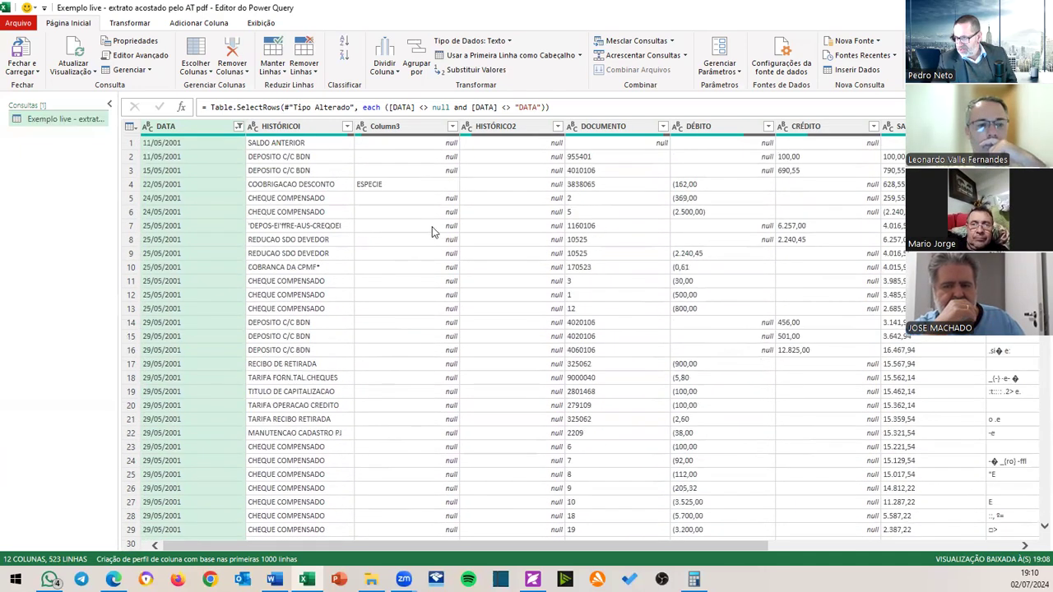
# Check the lists of distinct values in Column3 and HISTÓRICO2 without filtering them.
pyautogui.click(452, 126)
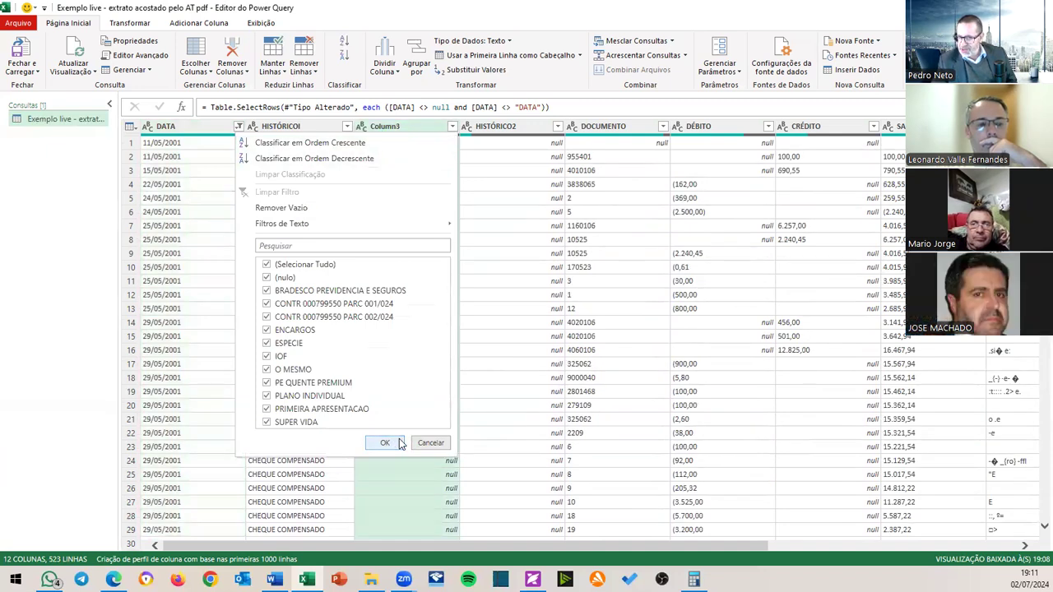
pyautogui.click(505, 322)
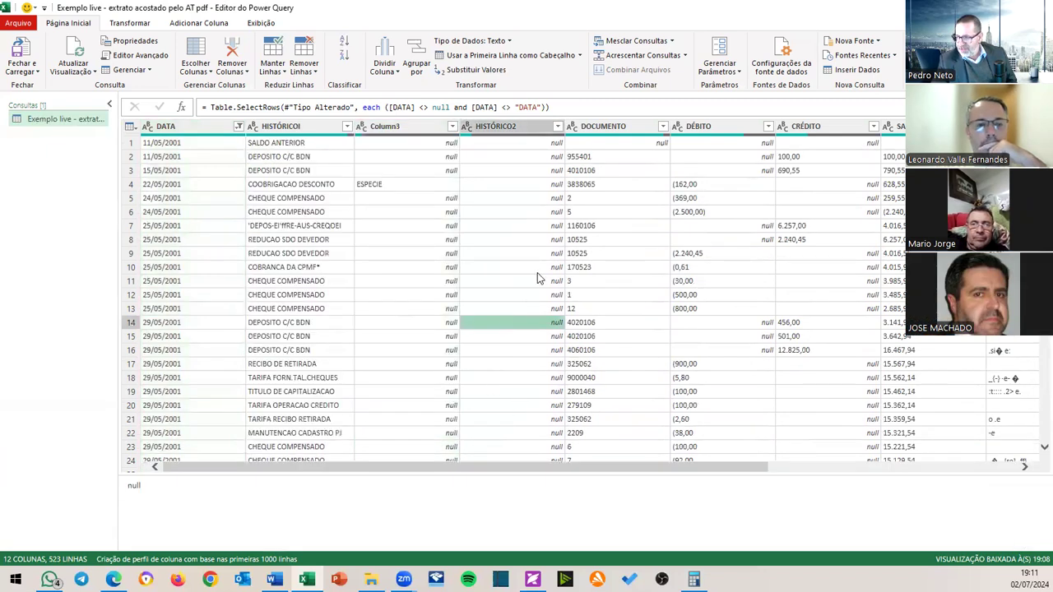
pyautogui.click(558, 126)
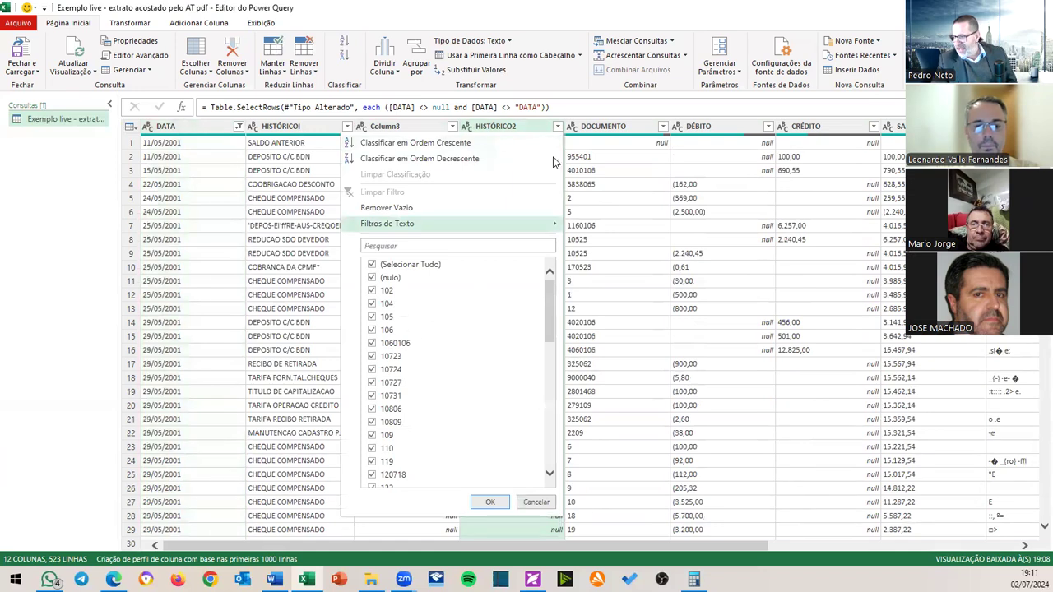
pyautogui.click(558, 128)
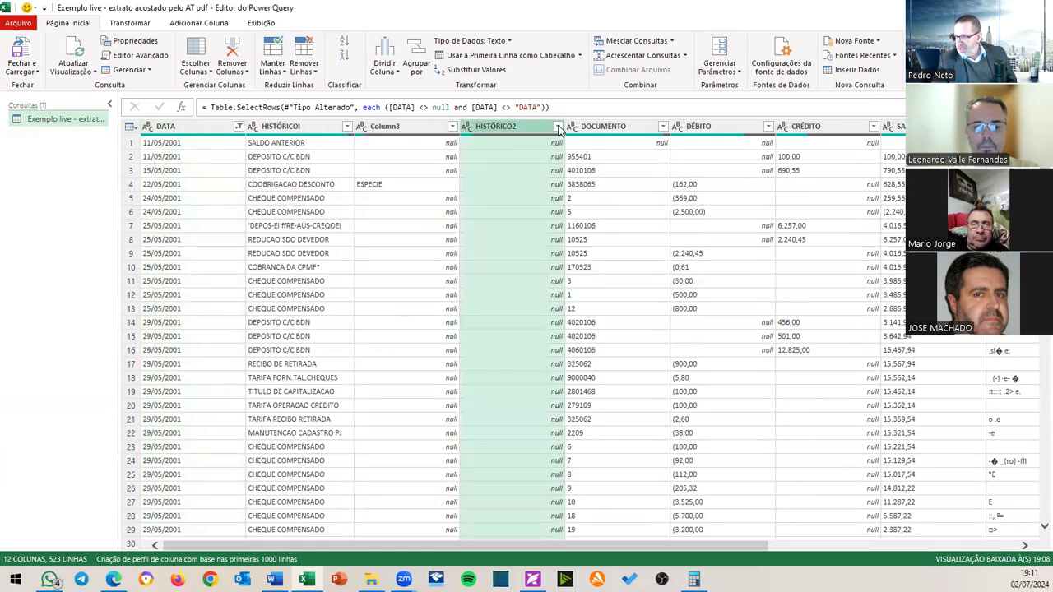
# Try to filter HISTÓRICO2 with all its values deselected, and restore the full selection of values.
pyautogui.click(558, 127)
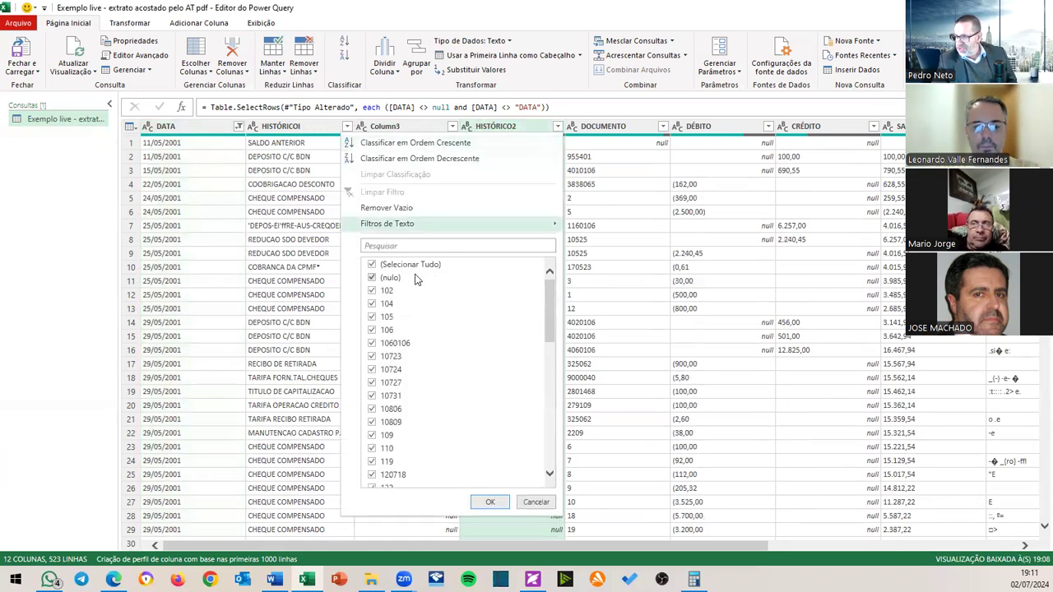
pyautogui.click(372, 265)
pyautogui.click(491, 500)
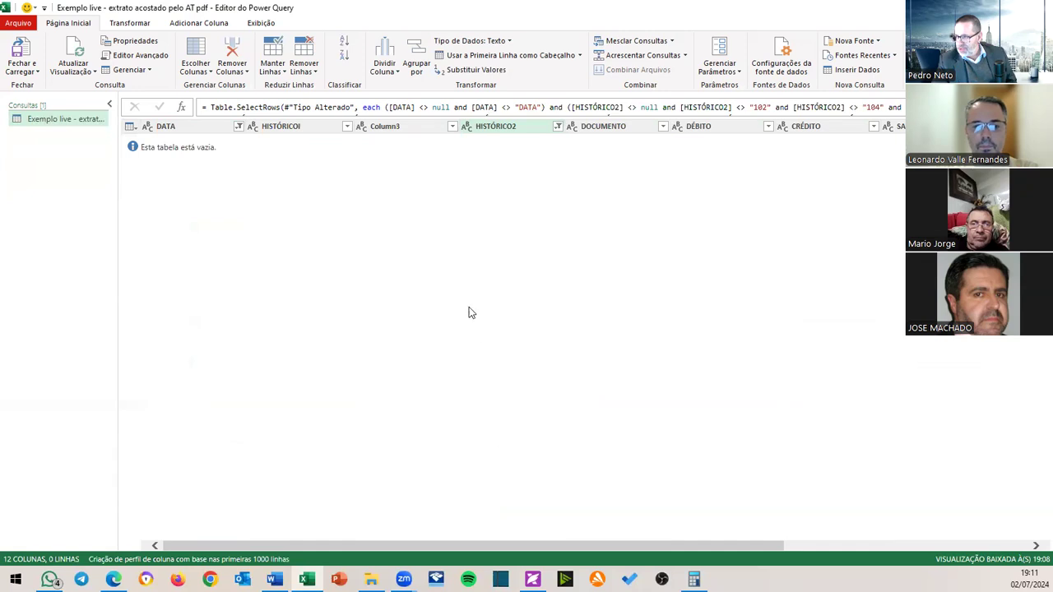
pyautogui.click(393, 126)
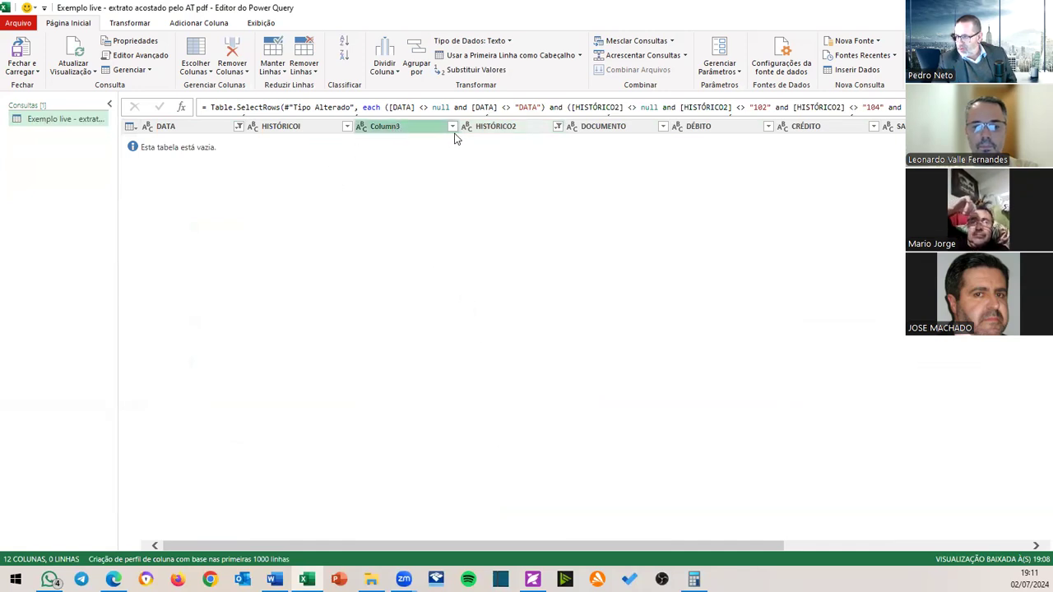
pyautogui.click(557, 127)
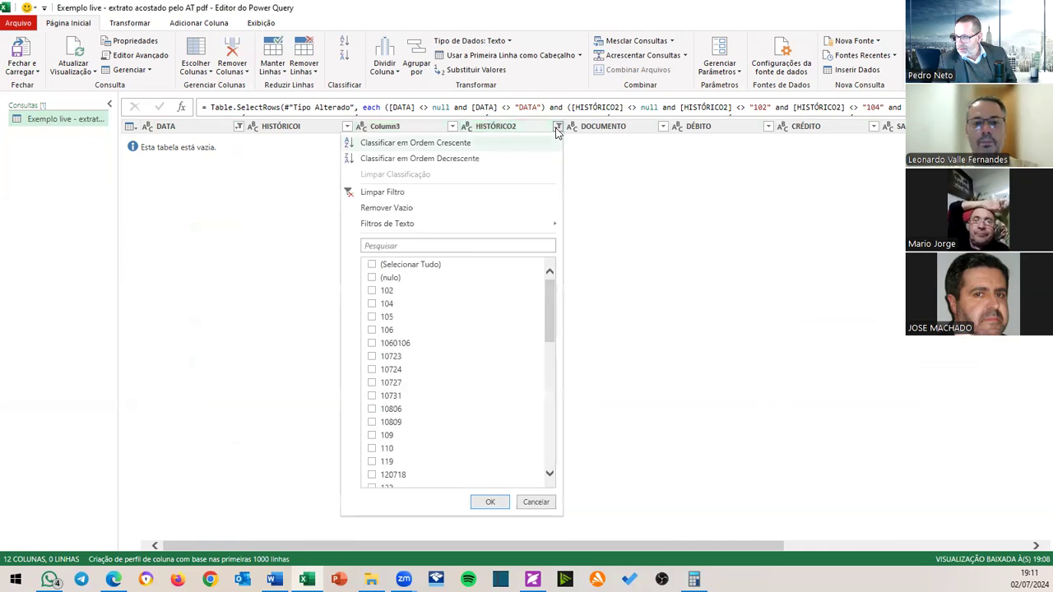
pyautogui.click(372, 265)
pyautogui.click(490, 502)
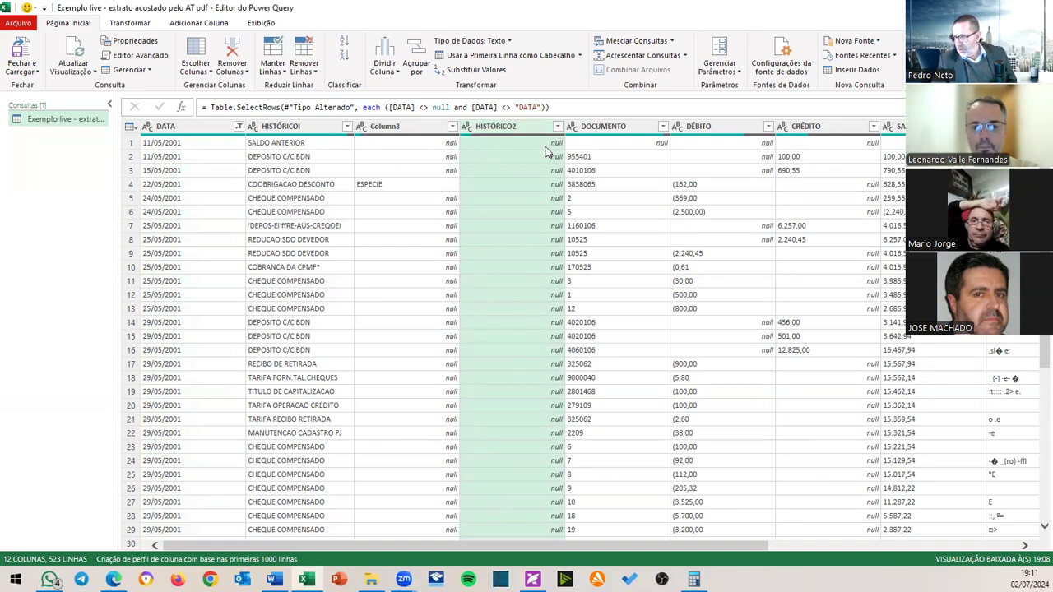
# Remove the HISTÓRICO2 column from the query.
pyautogui.scroll(-5, 504, 205)
pyautogui.scroll(5, 494, 157)
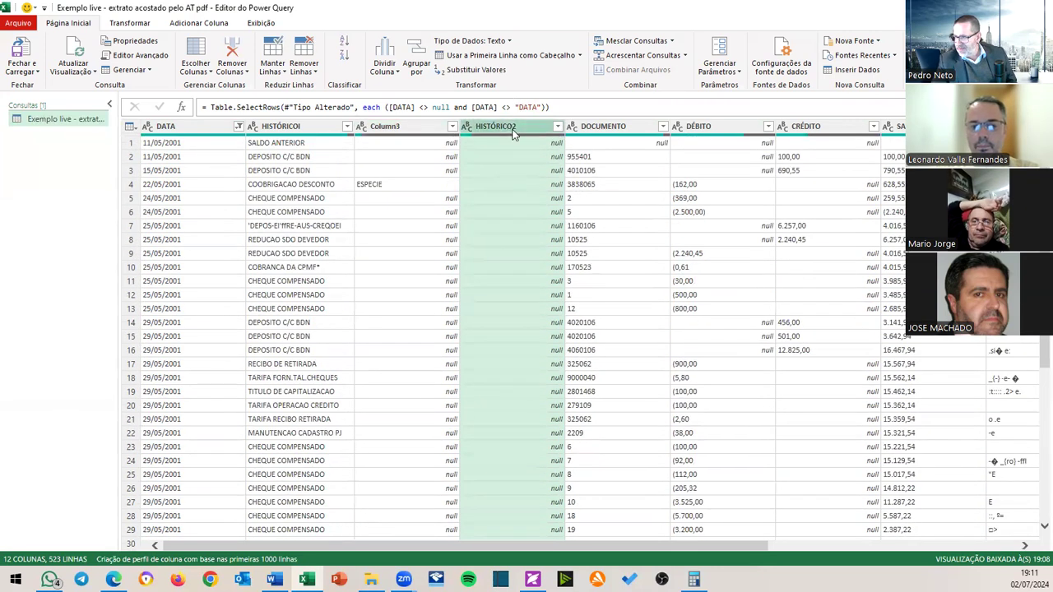
pyautogui.rightClick(514, 134)
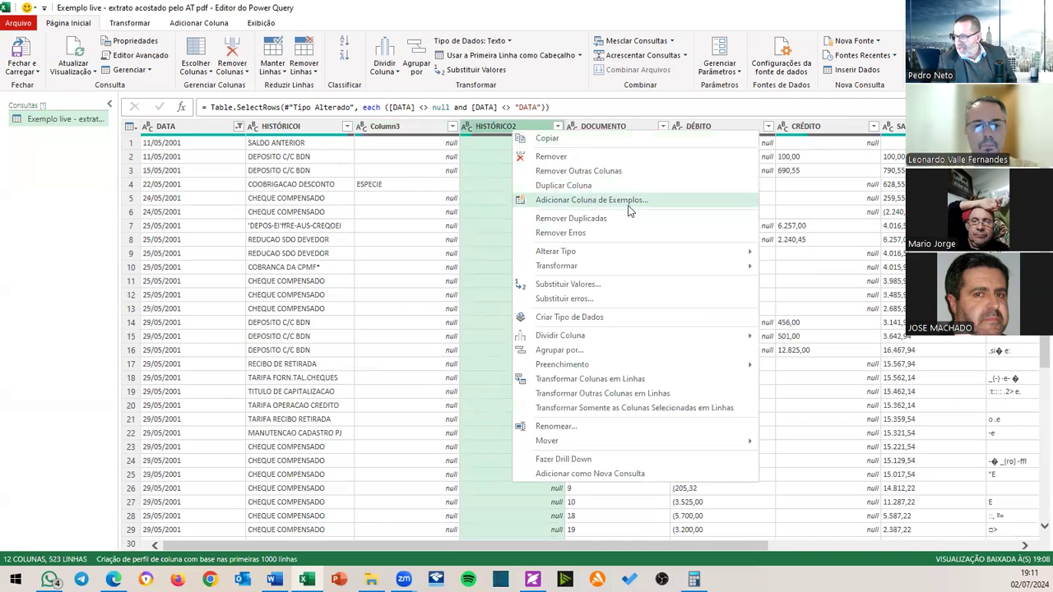
pyautogui.click(561, 158)
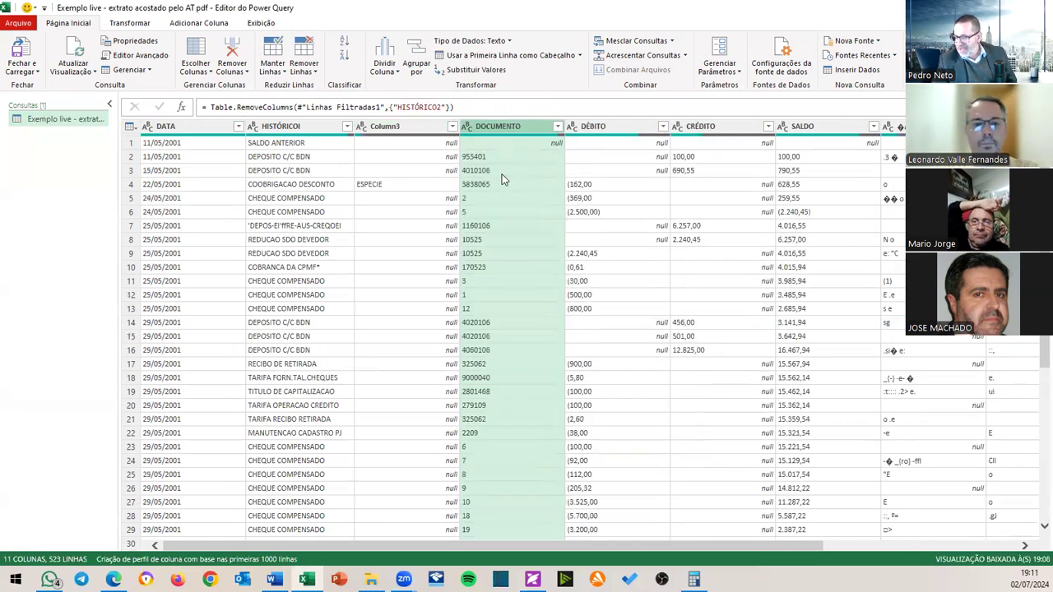
pyautogui.click(561, 144)
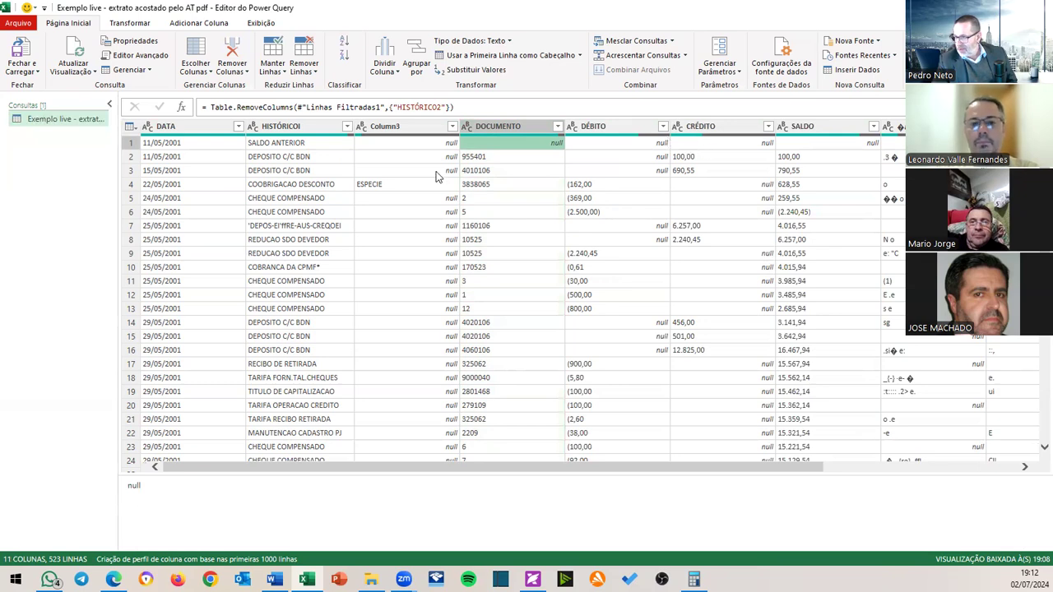
# Filter the HISTÓRICO1 column to exclude the SALDO ANTERIOR entries.
pyautogui.click(347, 127)
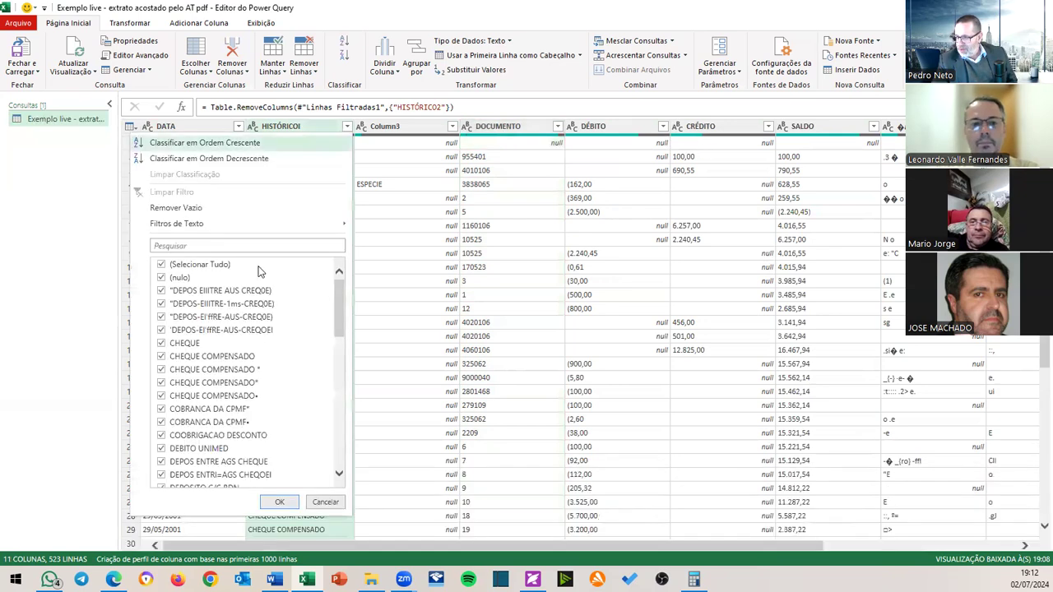
pyautogui.scroll(-15, 234, 335)
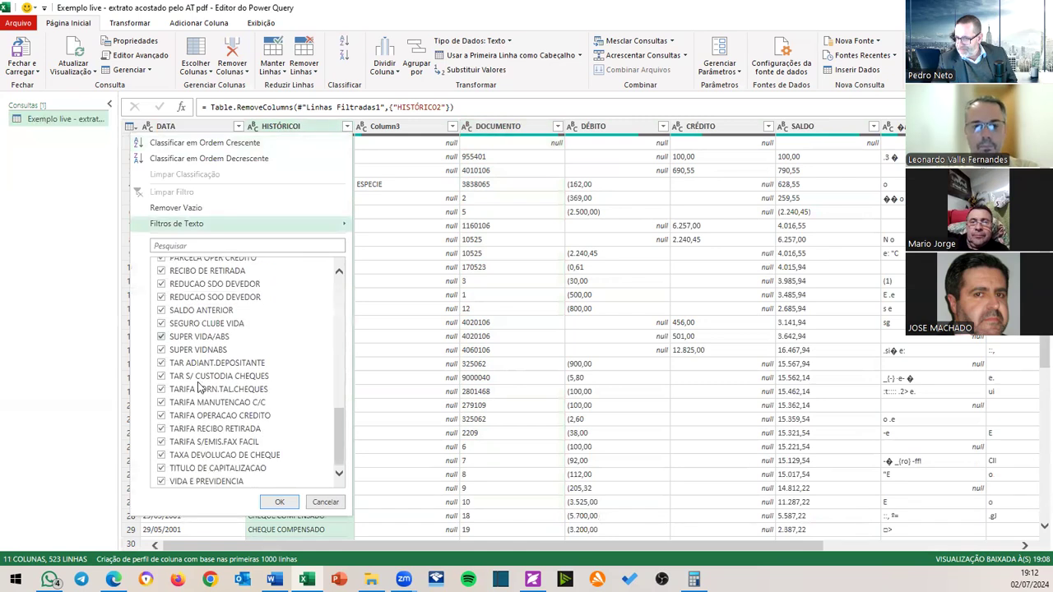
pyautogui.scroll(1, 188, 416)
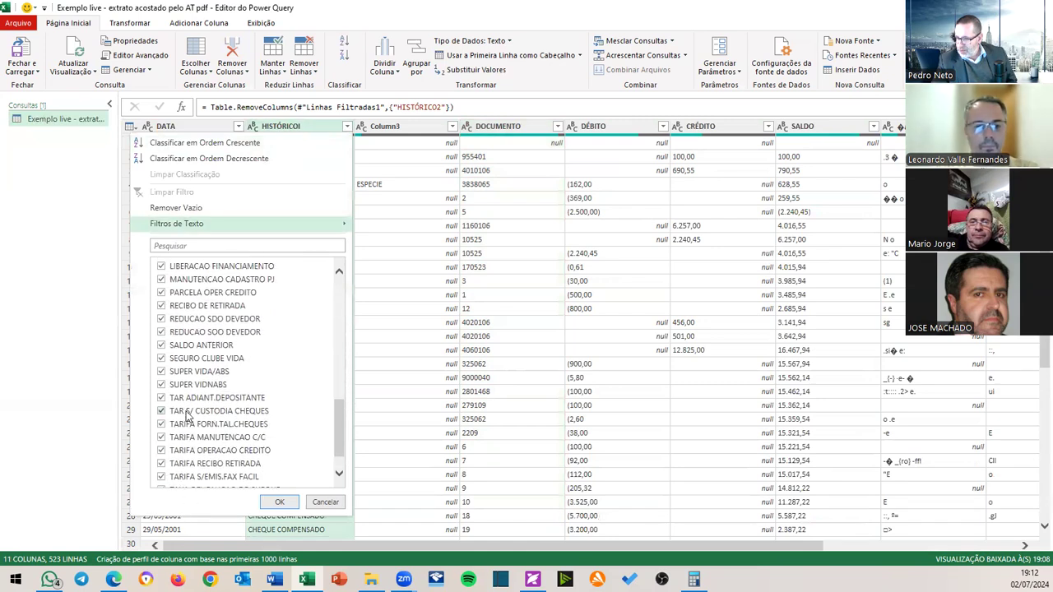
pyautogui.click(161, 345)
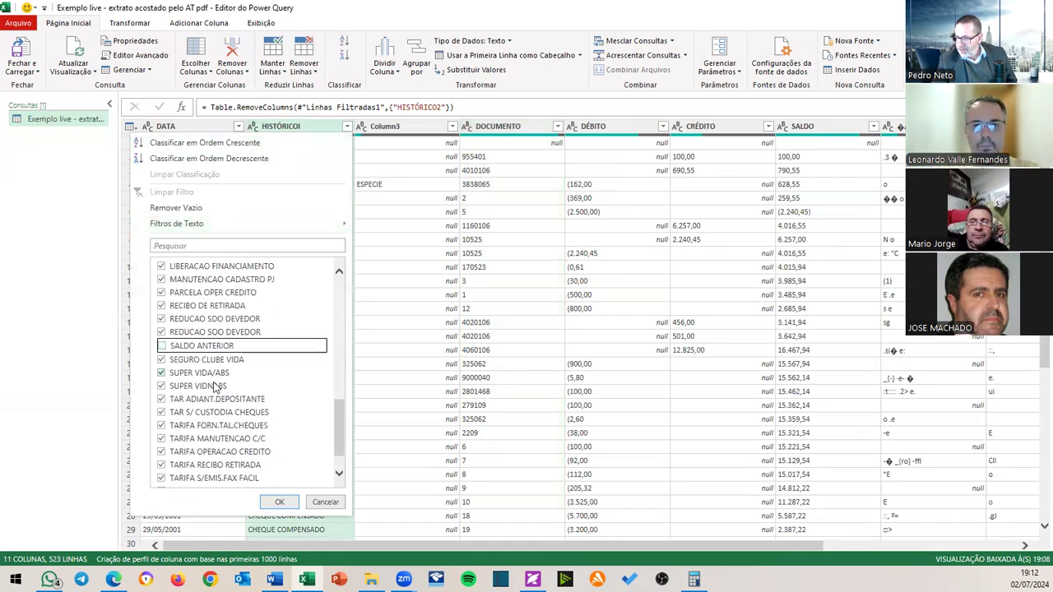
pyautogui.click(277, 503)
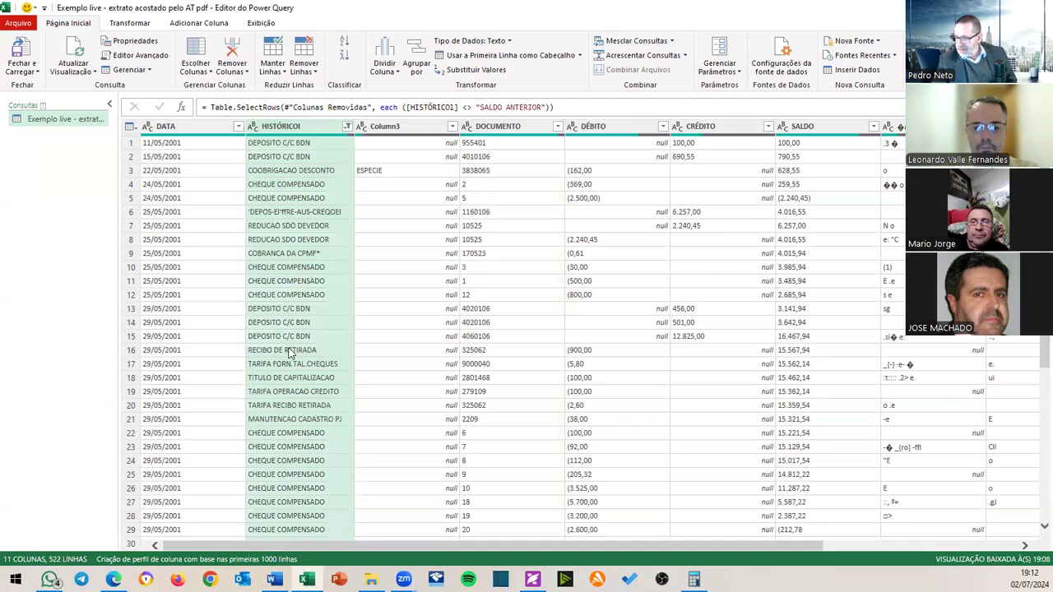
# Review the remaining rows for misaligned columns and close the Power Query editor, discarding the changes.
pyautogui.scroll(-6, 288, 354)
pyautogui.scroll(-12, 288, 354)
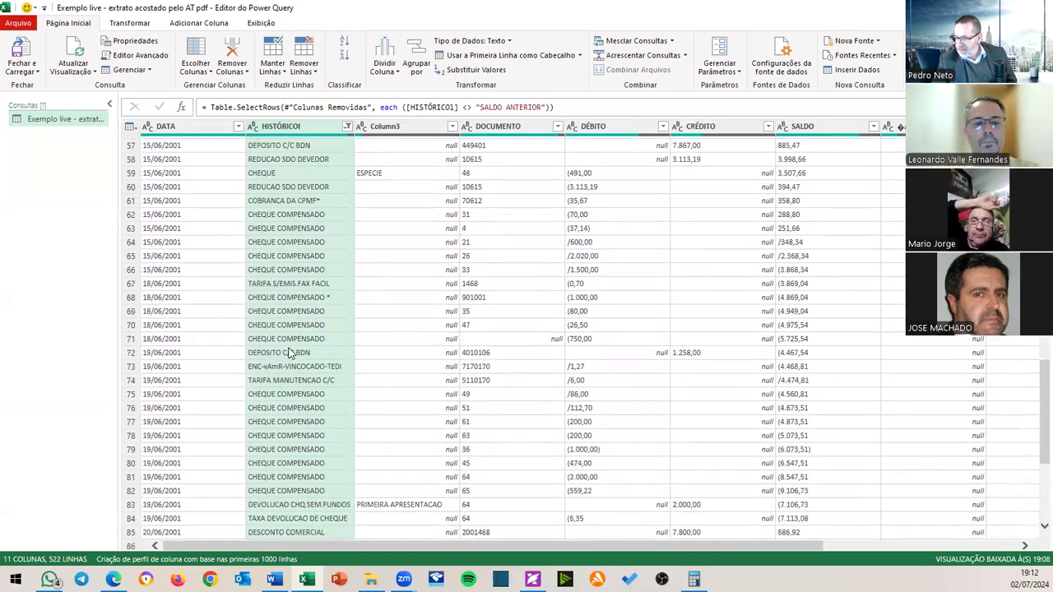
pyautogui.scroll(-4, 289, 352)
pyautogui.scroll(-18, 309, 311)
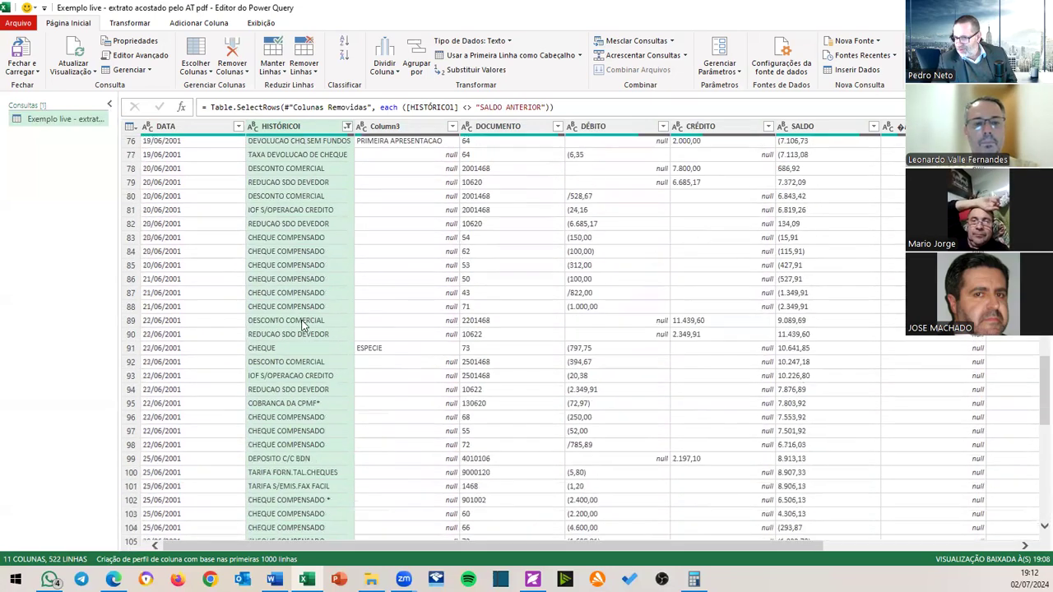
pyautogui.scroll(-20, 303, 326)
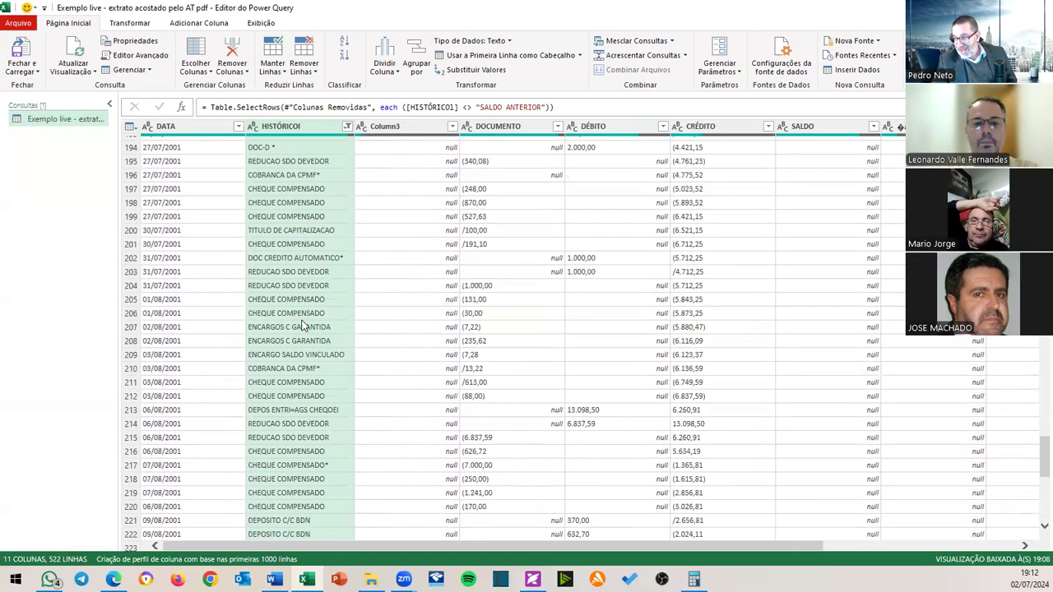
pyautogui.scroll(-3, 303, 326)
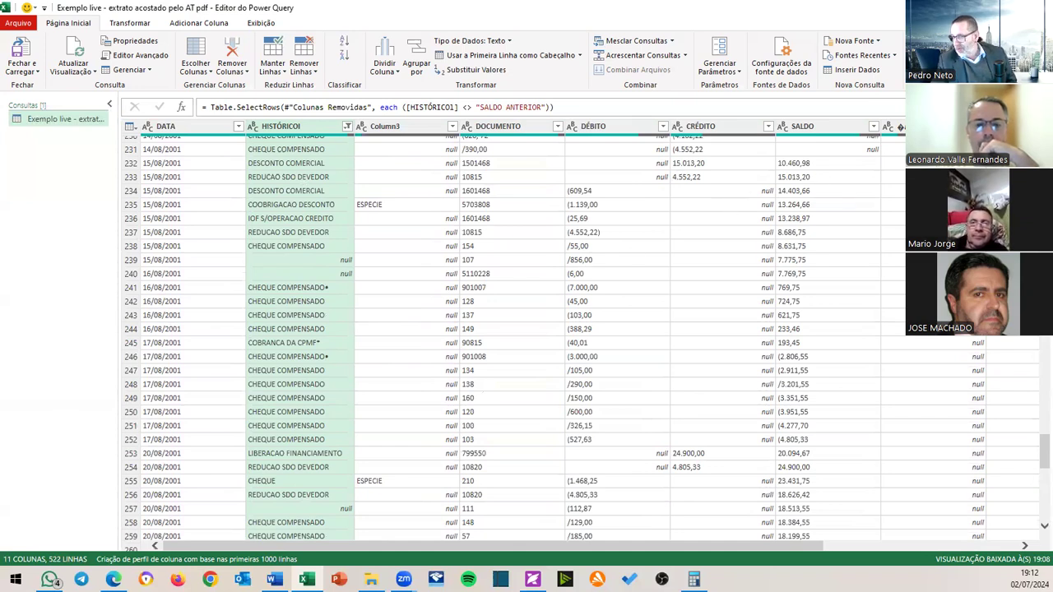
pyautogui.hotkey('alt', 'F4')
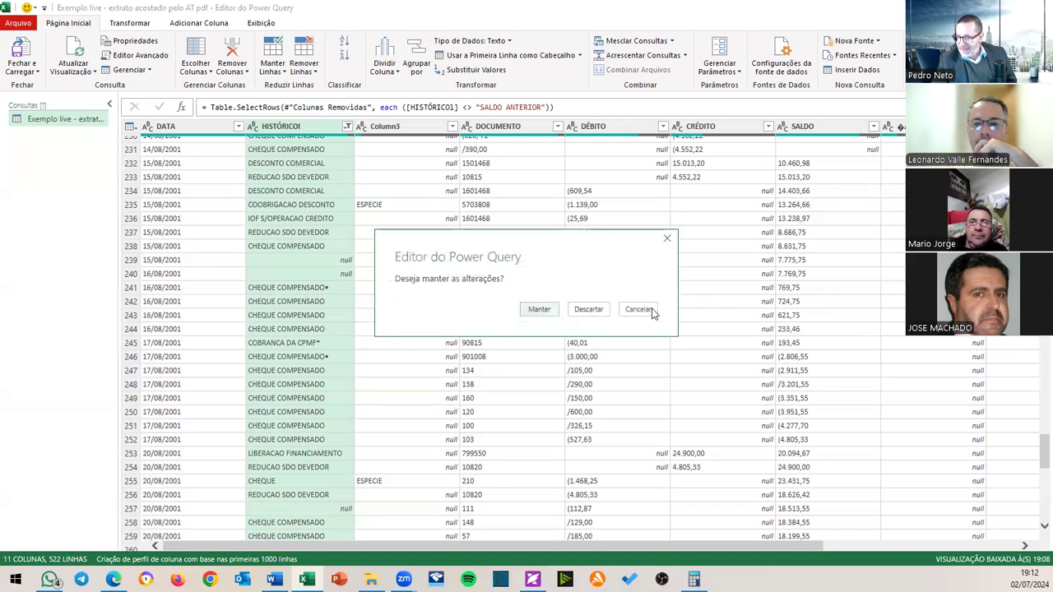
pyautogui.click(588, 312)
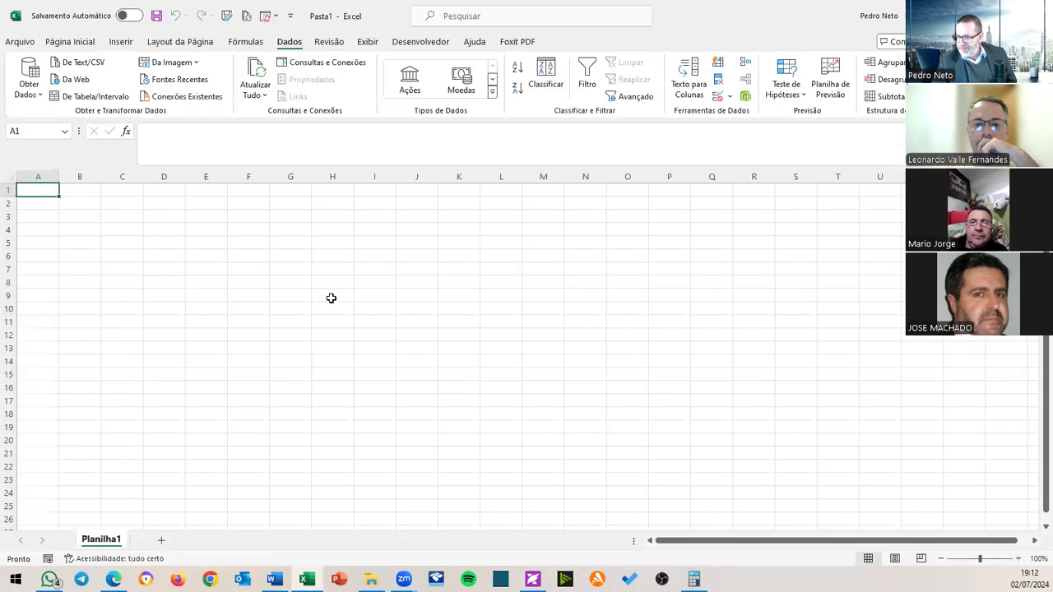
# Import the PDF file "Extrato - Sicredi" from Downloads as a new data source.
pyautogui.click(33, 85)
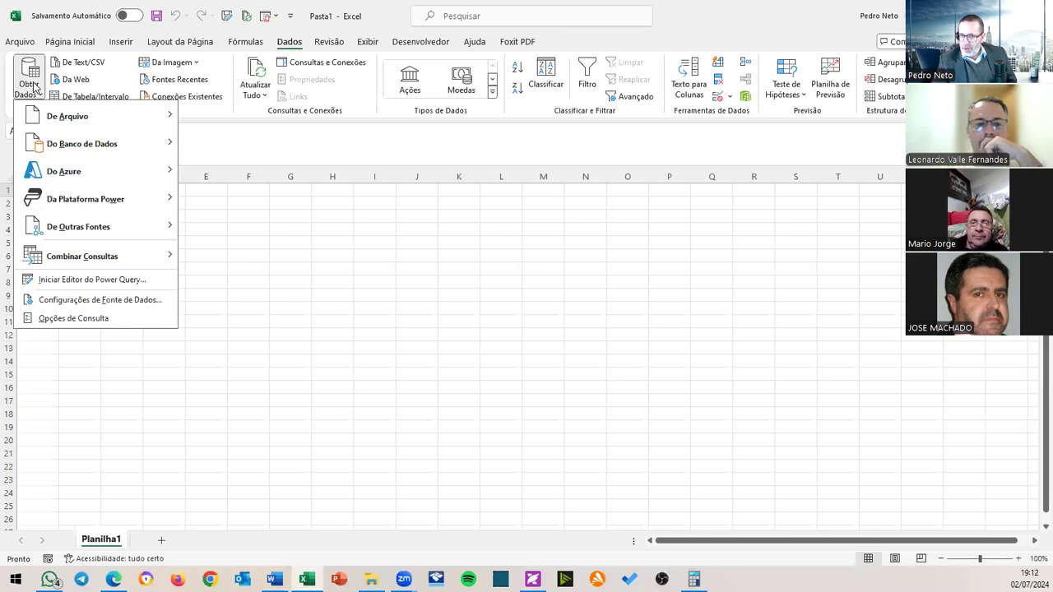
pyautogui.moveTo(165, 122)
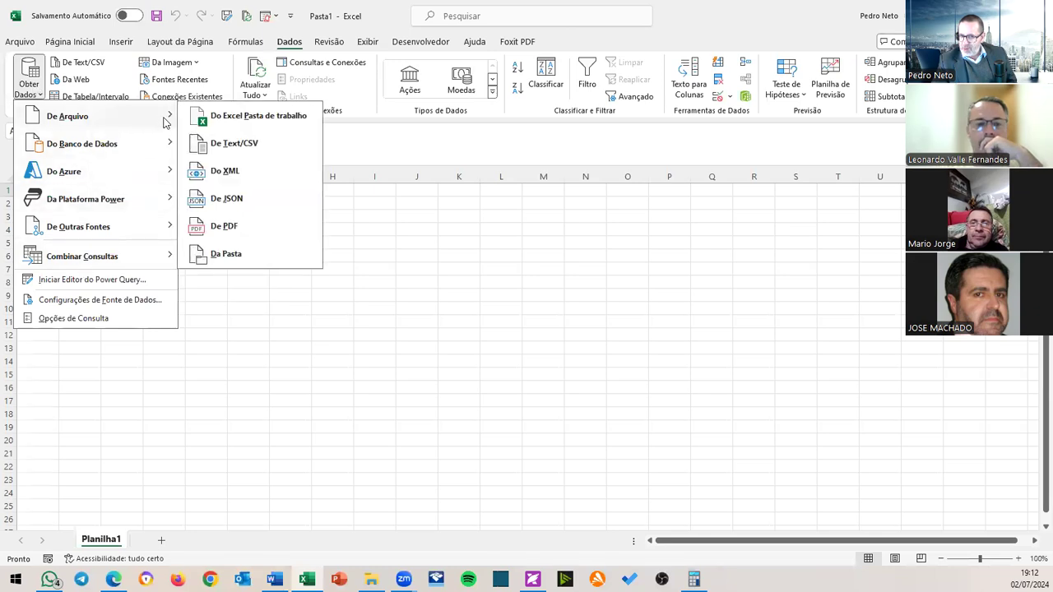
pyautogui.click(234, 228)
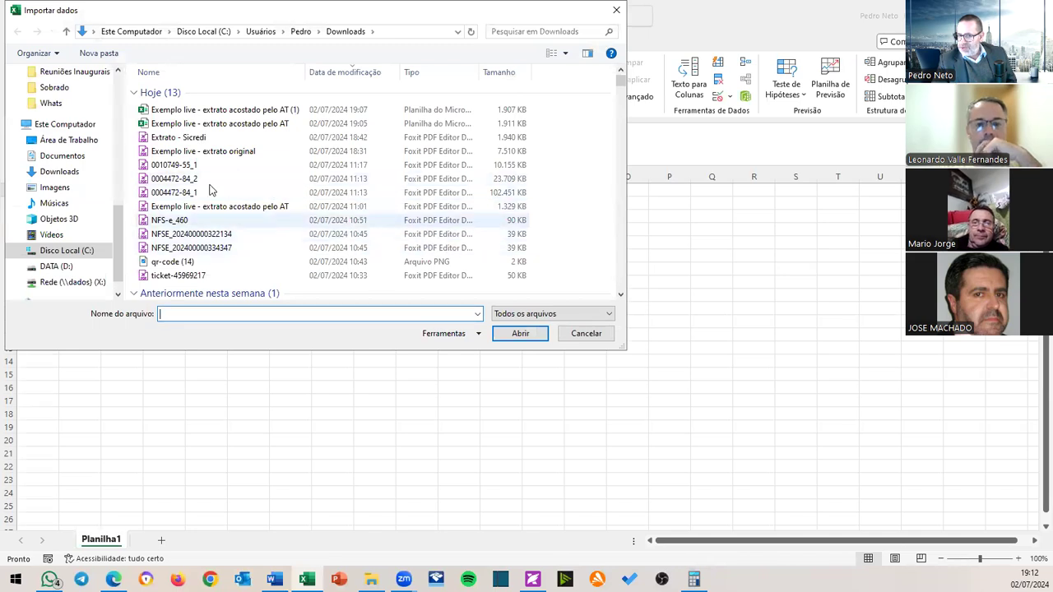
pyautogui.click(180, 138)
pyautogui.doubleClick(179, 138)
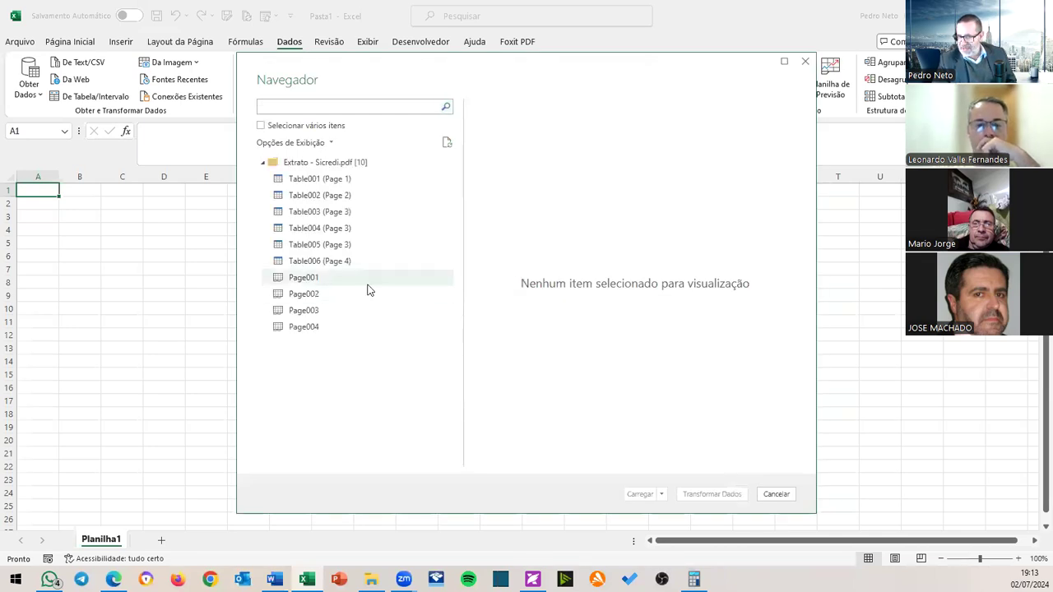
# Preview Page001 and the six extracted tables of the Sicredi statement to see what each contains.
pyautogui.click(303, 280)
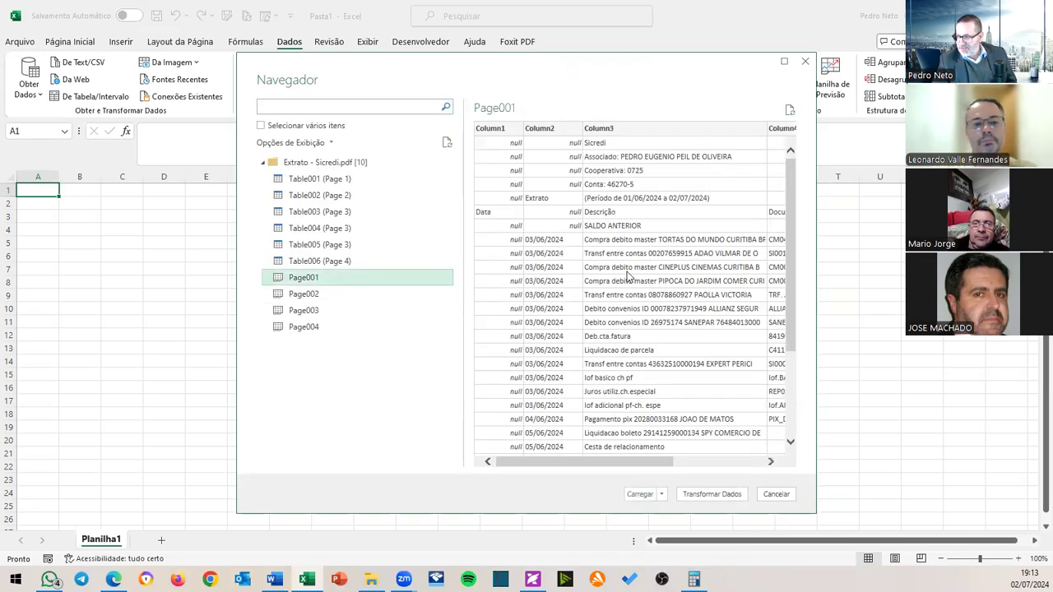
pyautogui.click(333, 183)
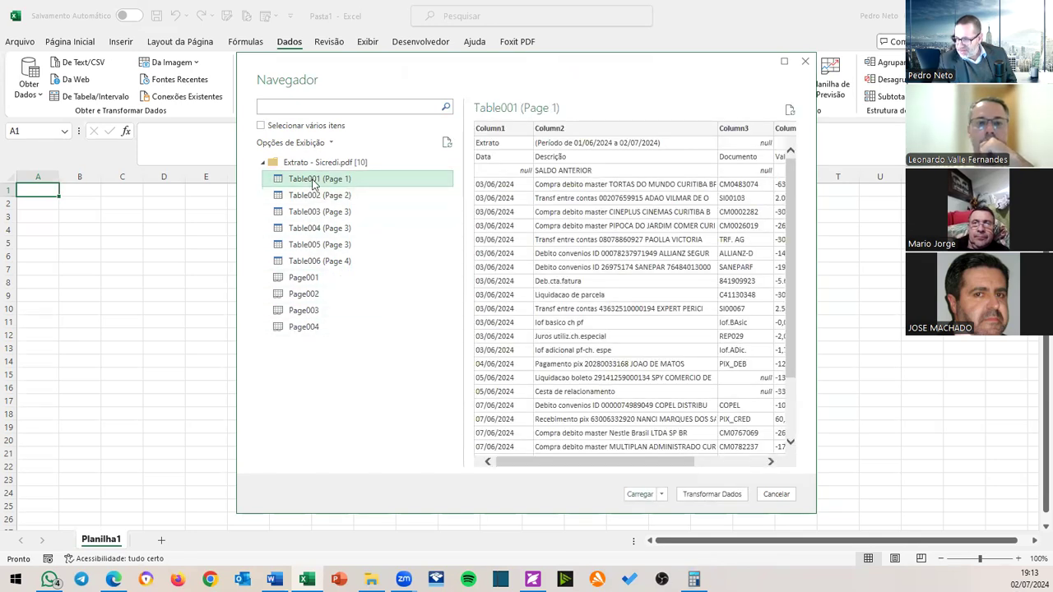
pyautogui.click(321, 199)
pyautogui.click(319, 216)
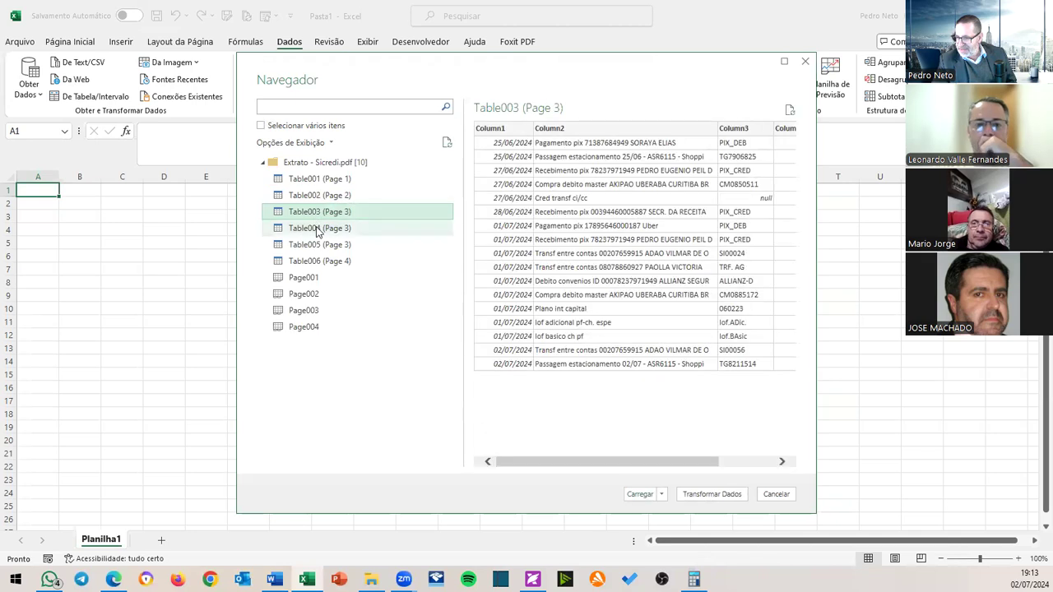
pyautogui.click(318, 229)
pyautogui.click(316, 244)
pyautogui.click(314, 261)
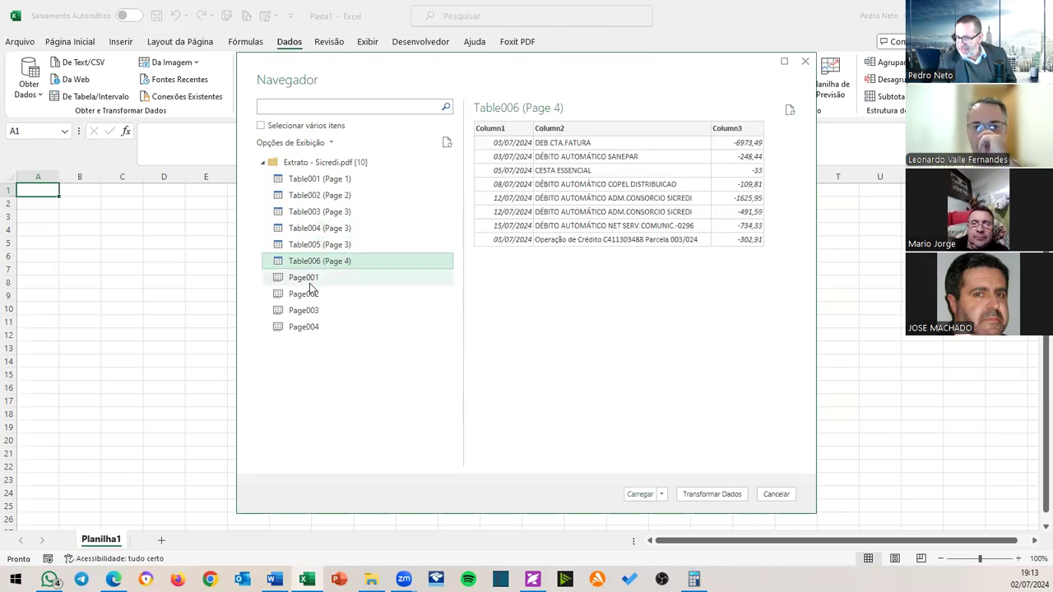
pyautogui.click(311, 279)
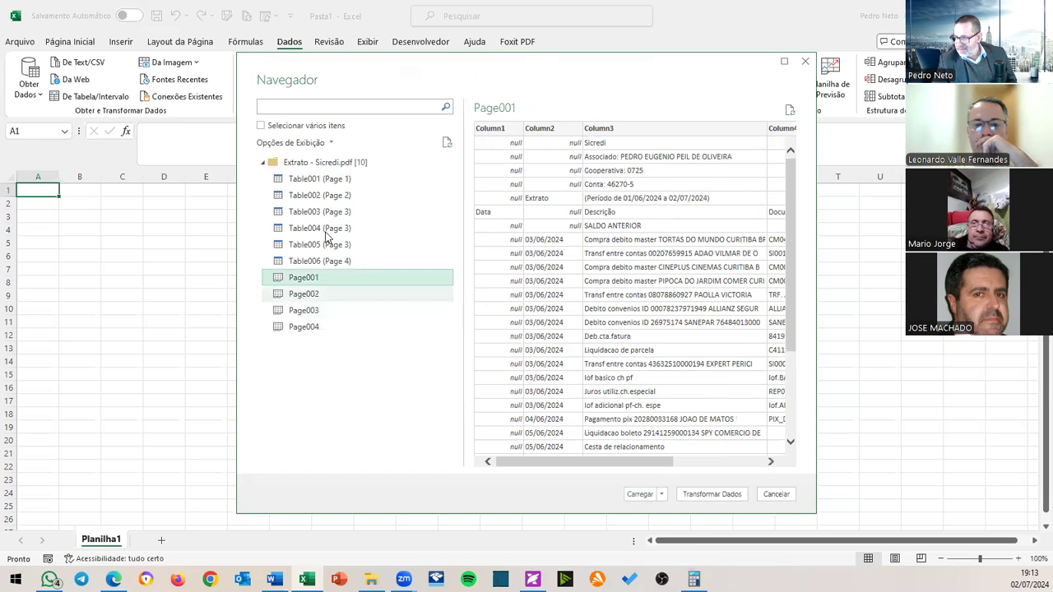
# Compare the rows and columns of Table001 through Table006 with the full-page extraction in Page001.
pyautogui.click(336, 182)
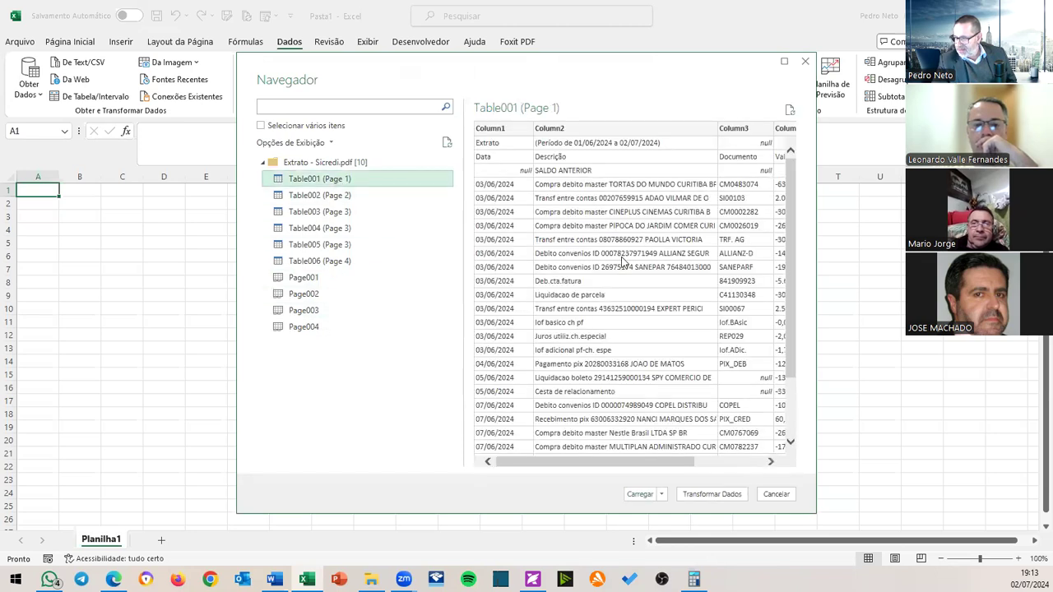
pyautogui.scroll(-2, 619, 321)
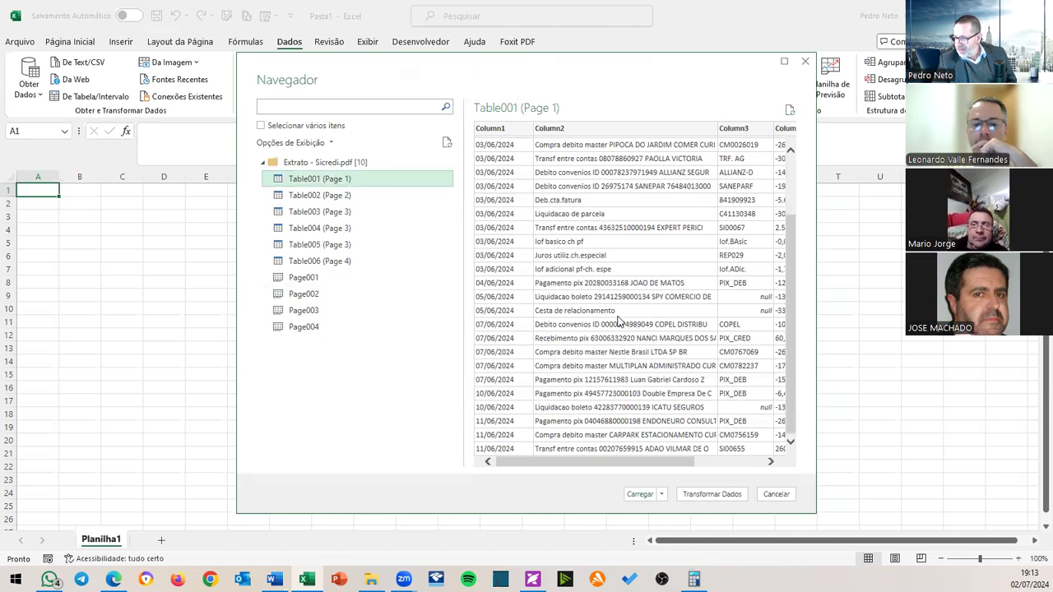
pyautogui.click(313, 199)
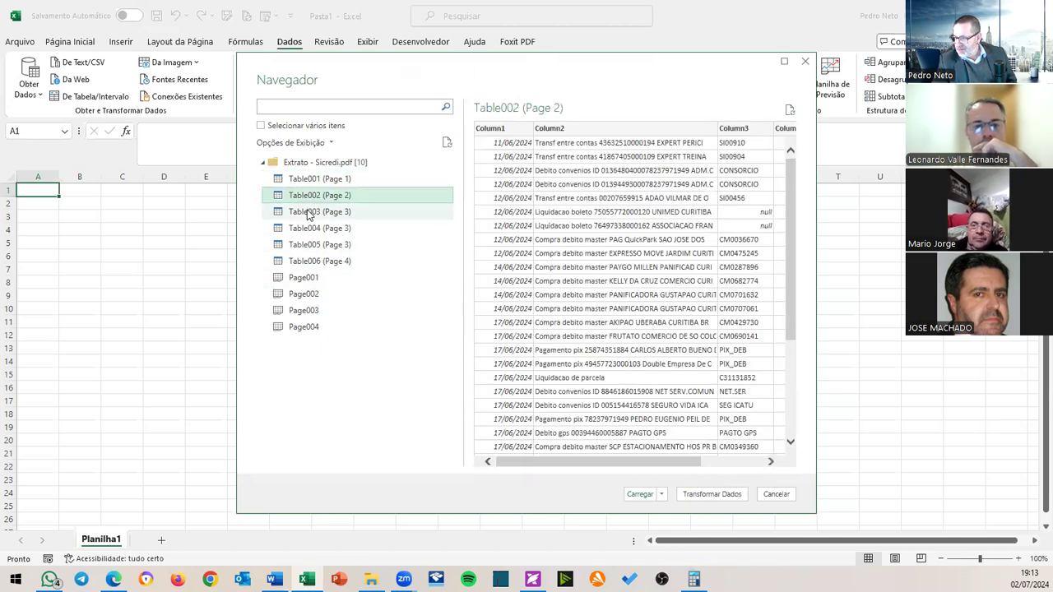
pyautogui.click(311, 213)
pyautogui.click(315, 232)
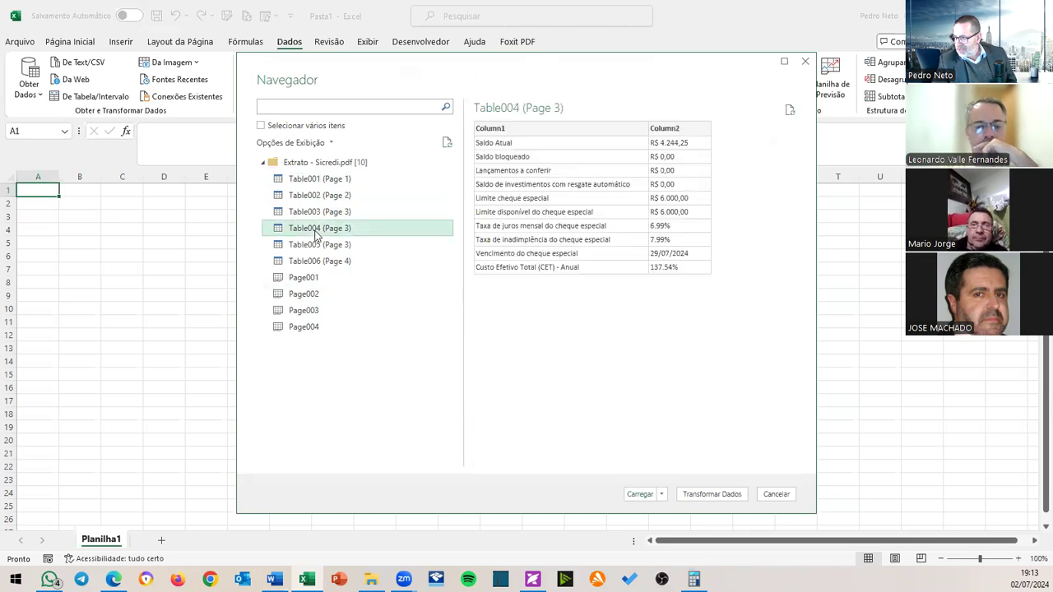
pyautogui.click(320, 246)
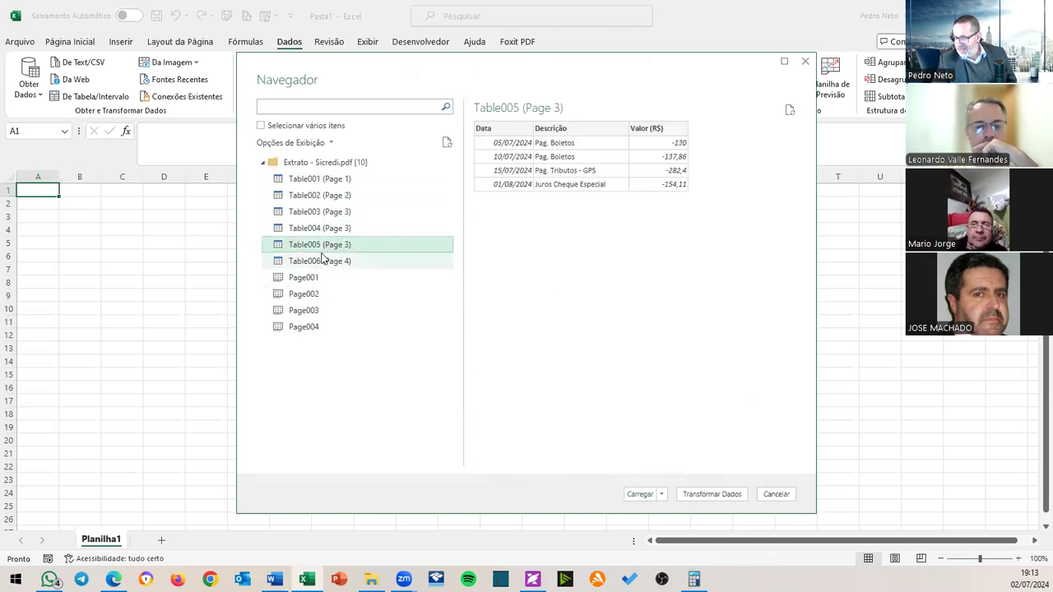
pyautogui.click(321, 260)
pyautogui.click(304, 280)
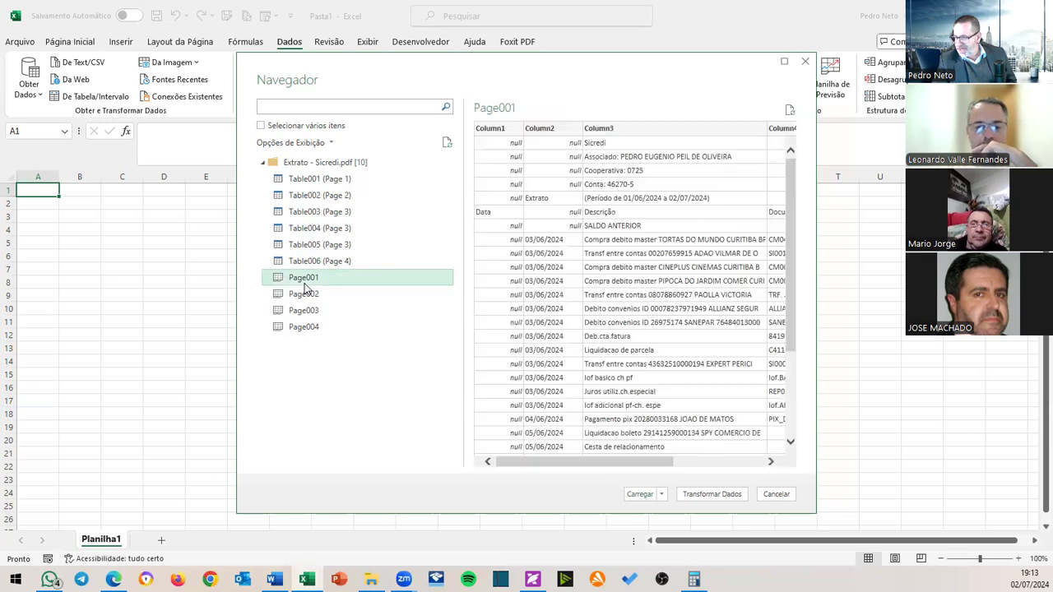
pyautogui.scroll(-3, 772, 332)
pyautogui.scroll(3, 630, 331)
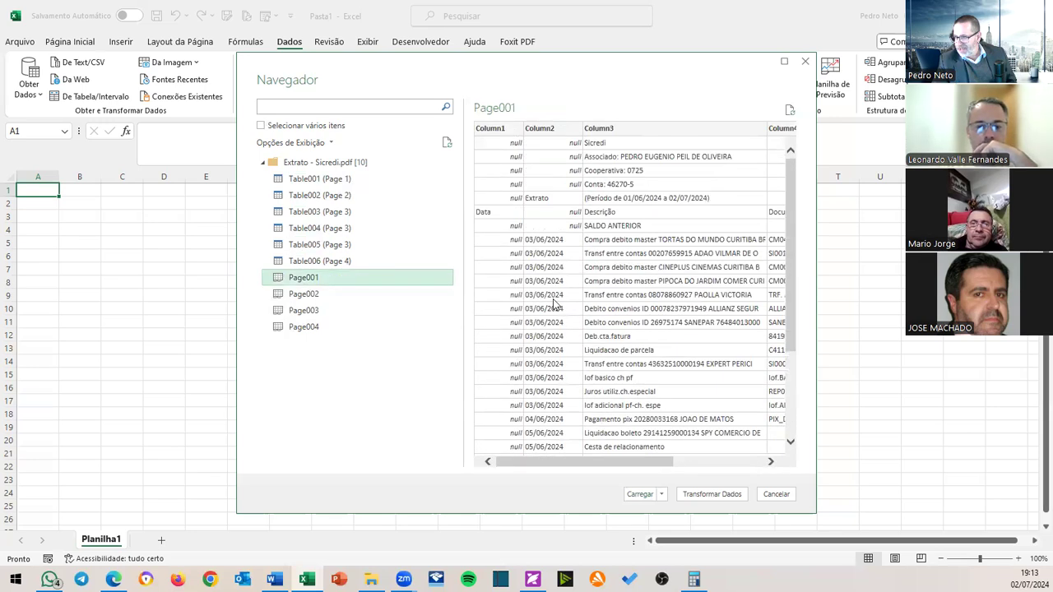
# Select the whole Extrato - Sicredi.pdf source and load it into the Power Query editor for transformation.
pyautogui.click(348, 163)
pyautogui.click(713, 496)
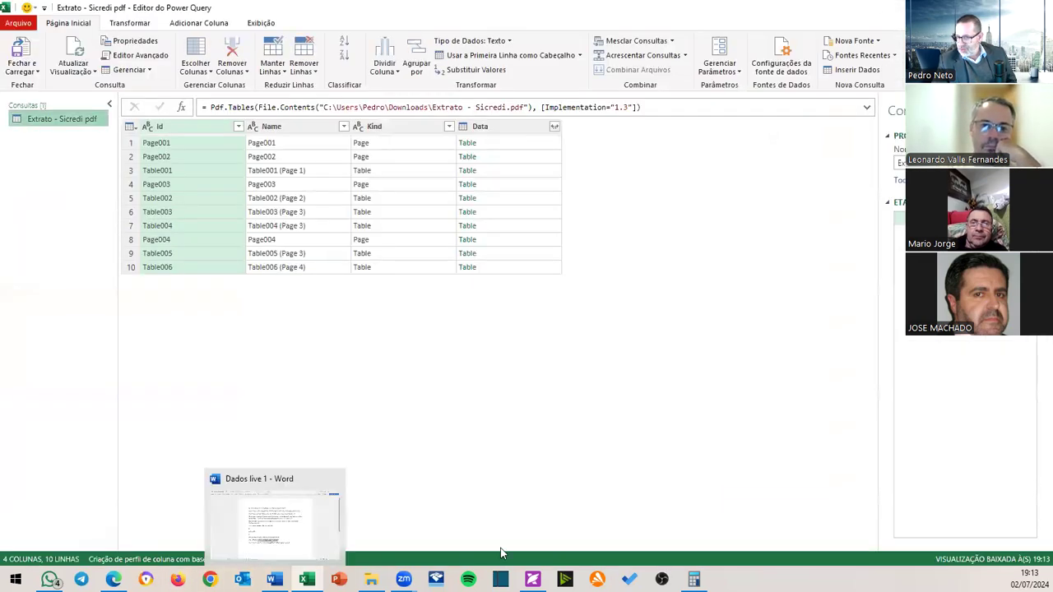
# Switch to Foxit PDF Editor and examine the header and column layout of the first page of Extrato - Sicredi.pdf.
pyautogui.click(532, 518)
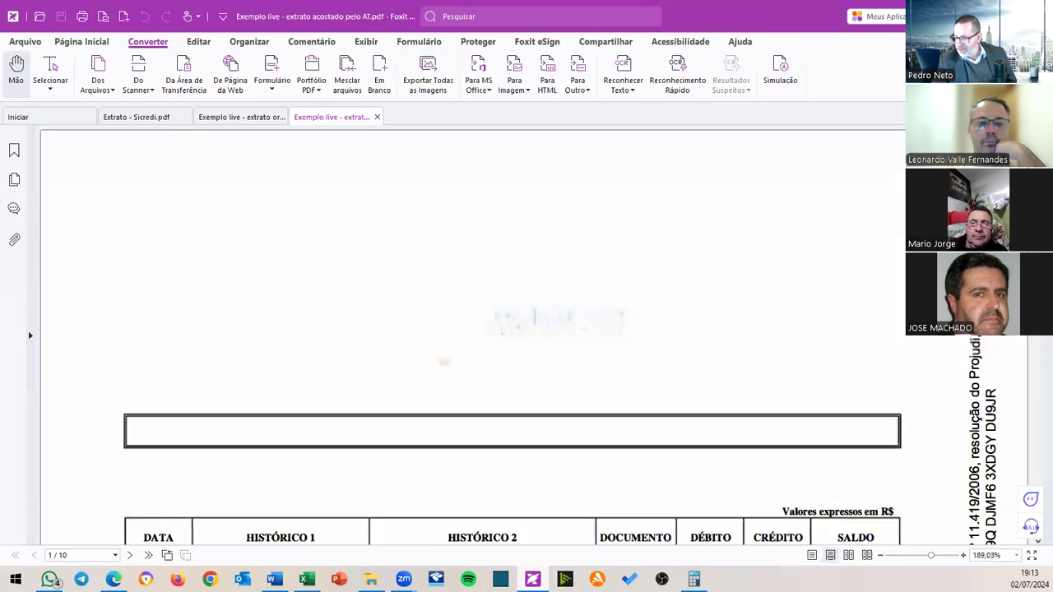
pyautogui.click(164, 118)
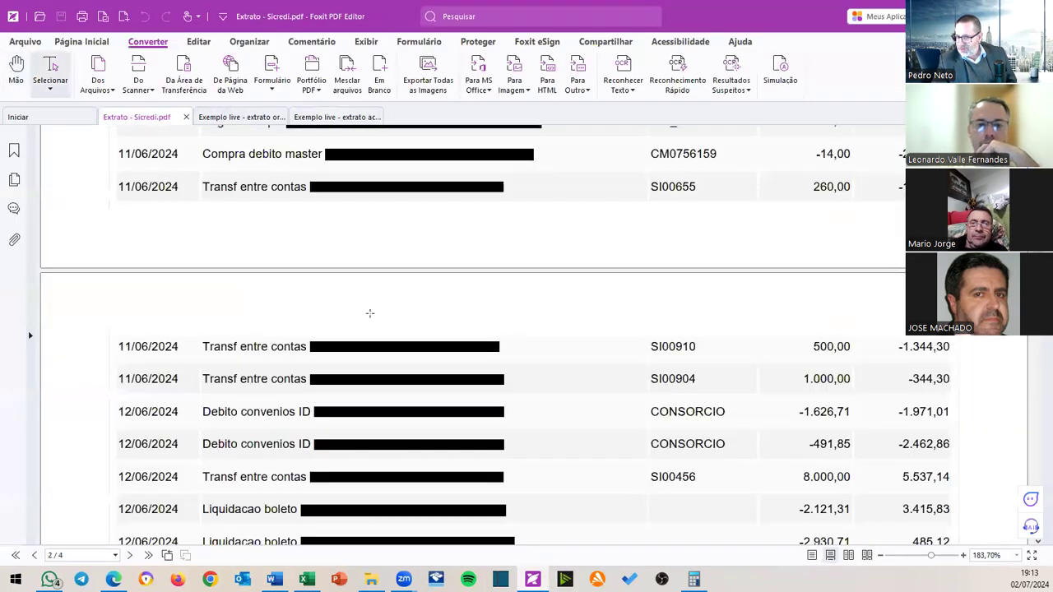
pyautogui.scroll(10, 499, 311)
pyautogui.scroll(5, 498, 305)
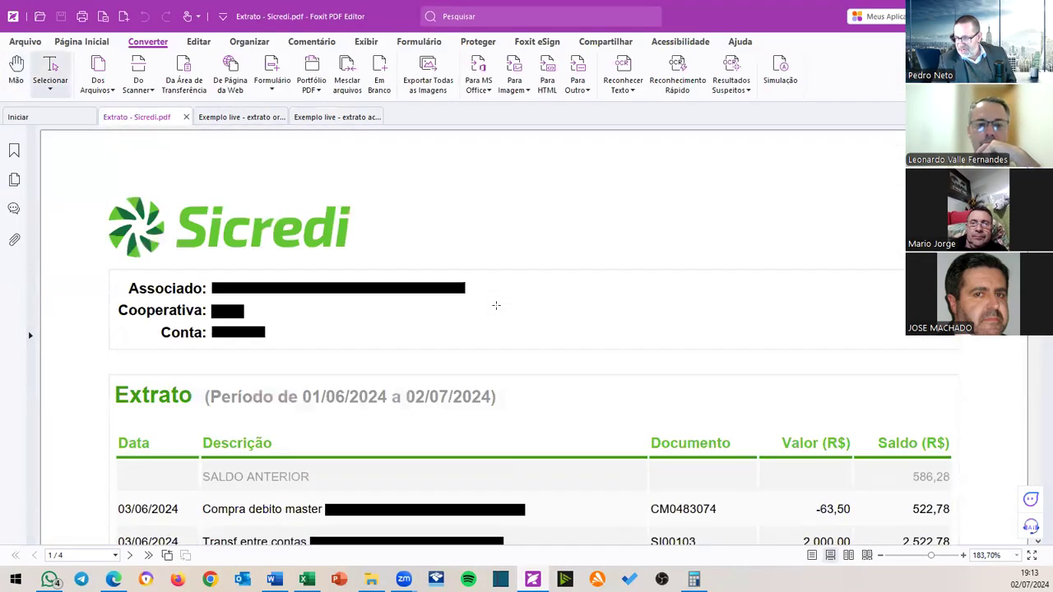
pyautogui.scroll(-10, 496, 305)
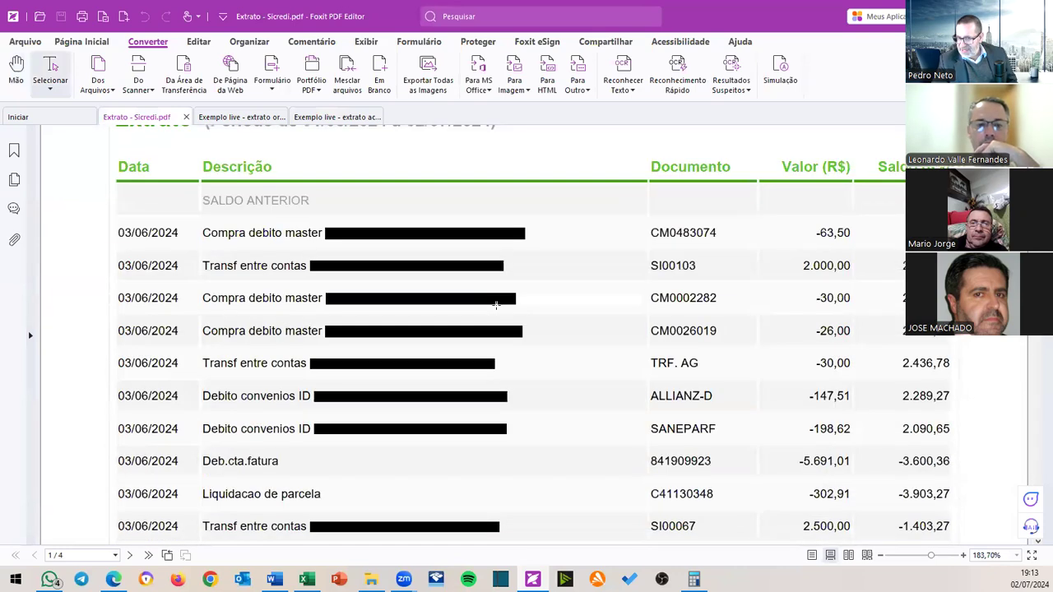
pyautogui.scroll(3, 496, 306)
pyautogui.scroll(4, 496, 305)
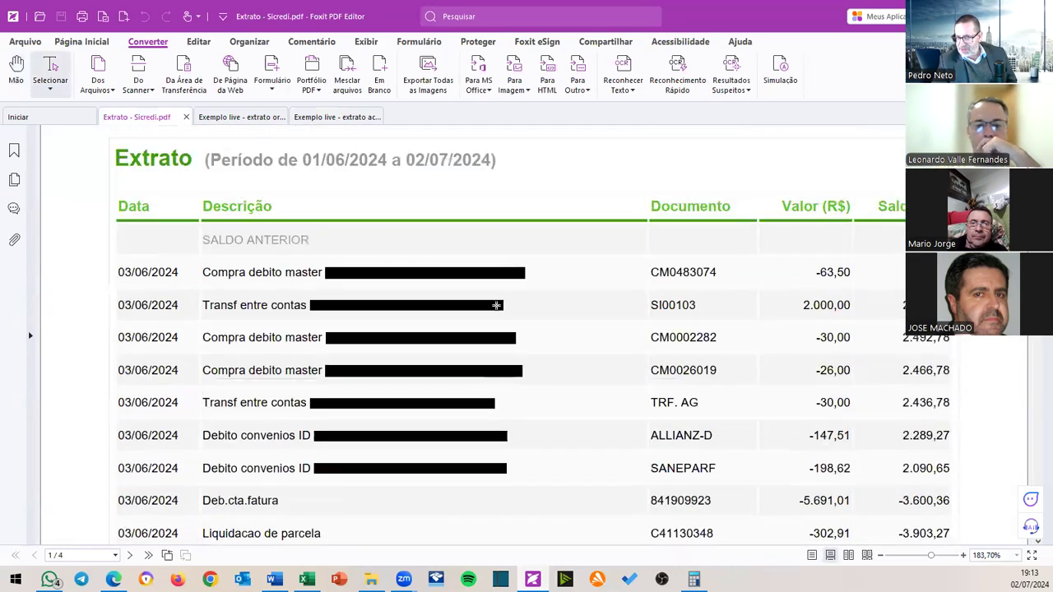
pyautogui.scroll(3, 496, 305)
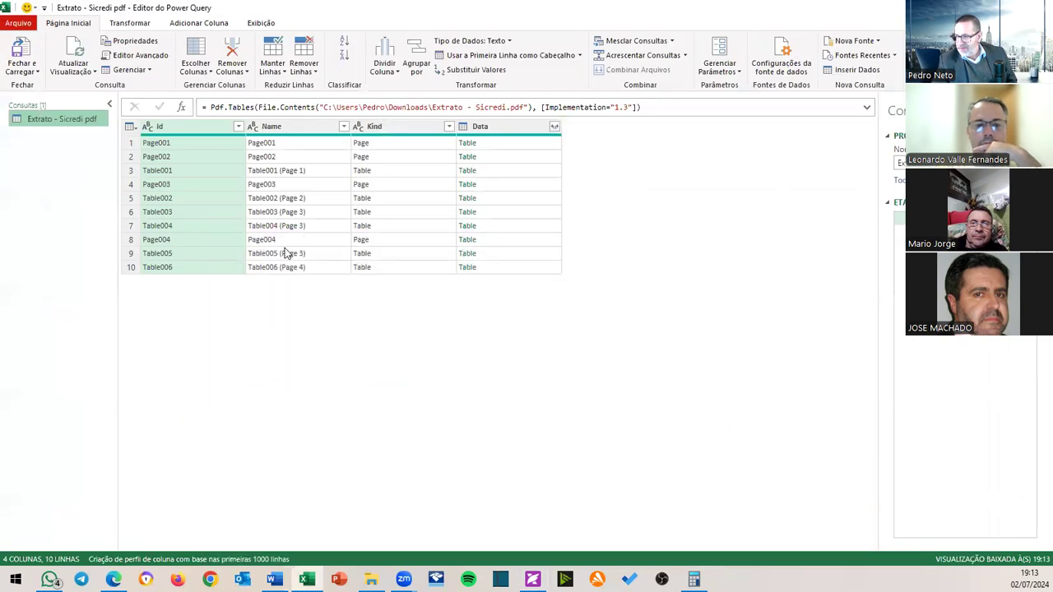
# In the Power Query editor, filter the Kind column to keep only the Page entries.
pyautogui.click(449, 127)
pyautogui.click(263, 292)
pyautogui.click(382, 339)
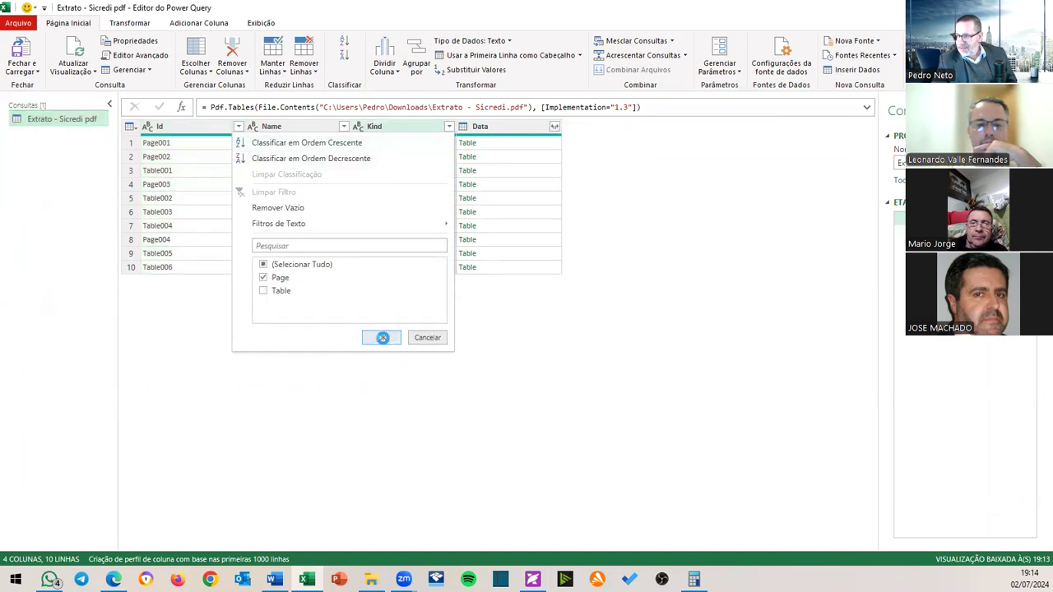
# Remove all columns except Data and expand it into Column1 through Column6, keeping the original column name as prefix.
pyautogui.click(518, 127)
pyautogui.rightClick(517, 126)
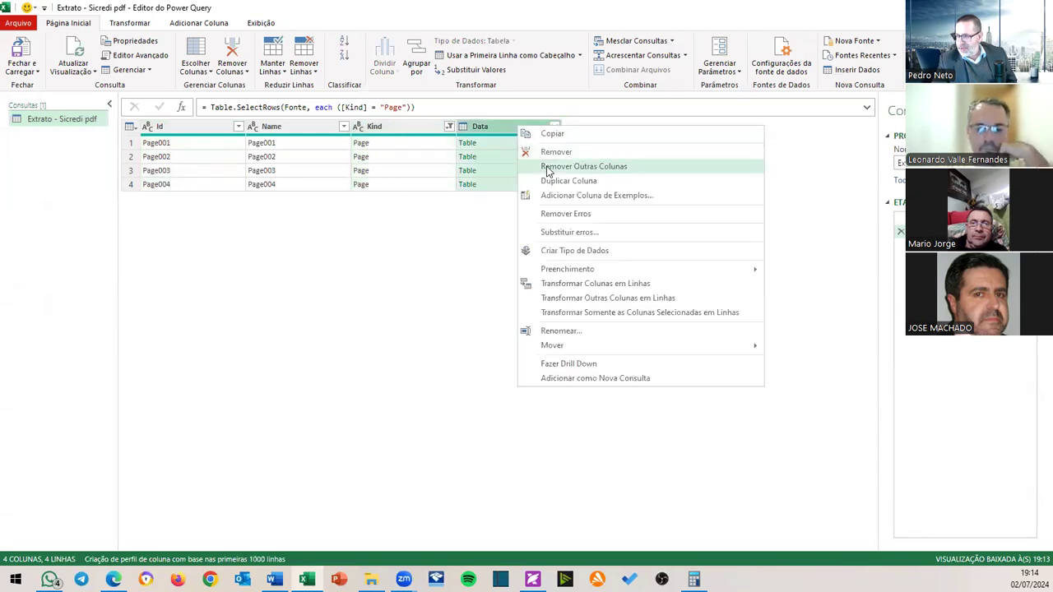
pyautogui.click(549, 168)
pyautogui.click(238, 128)
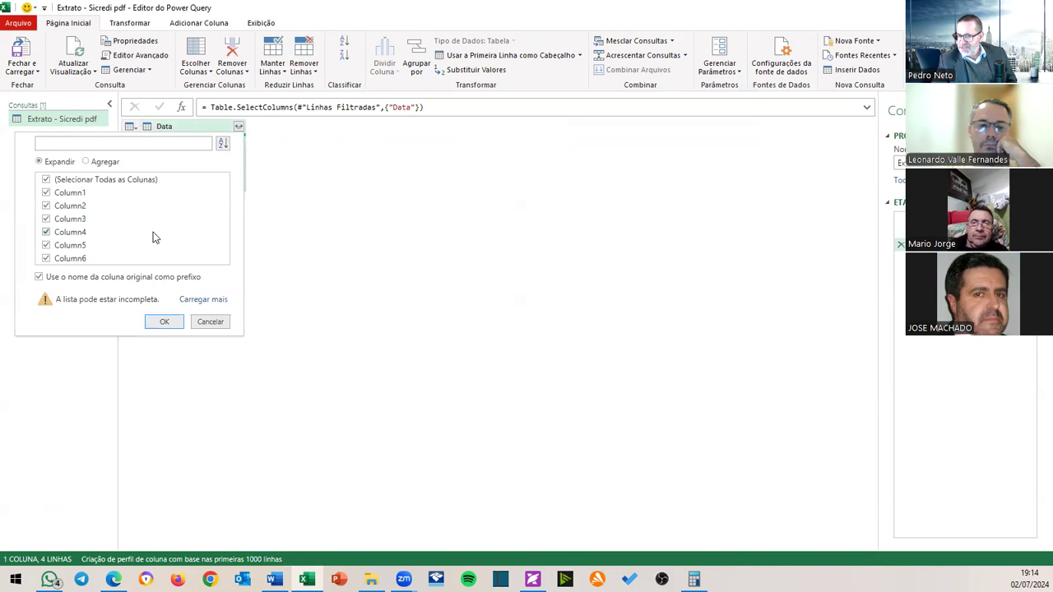
pyautogui.click(163, 324)
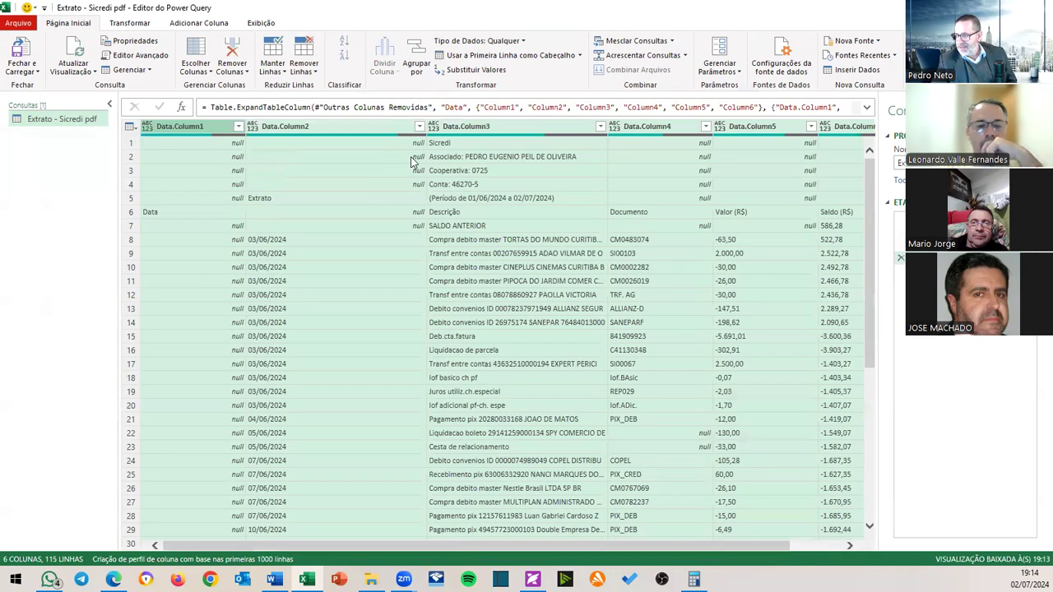
# Remove the top 5 rows above the Data/Descrição header row and use that first row as the column headers.
pyautogui.click(138, 225)
pyautogui.click(133, 212)
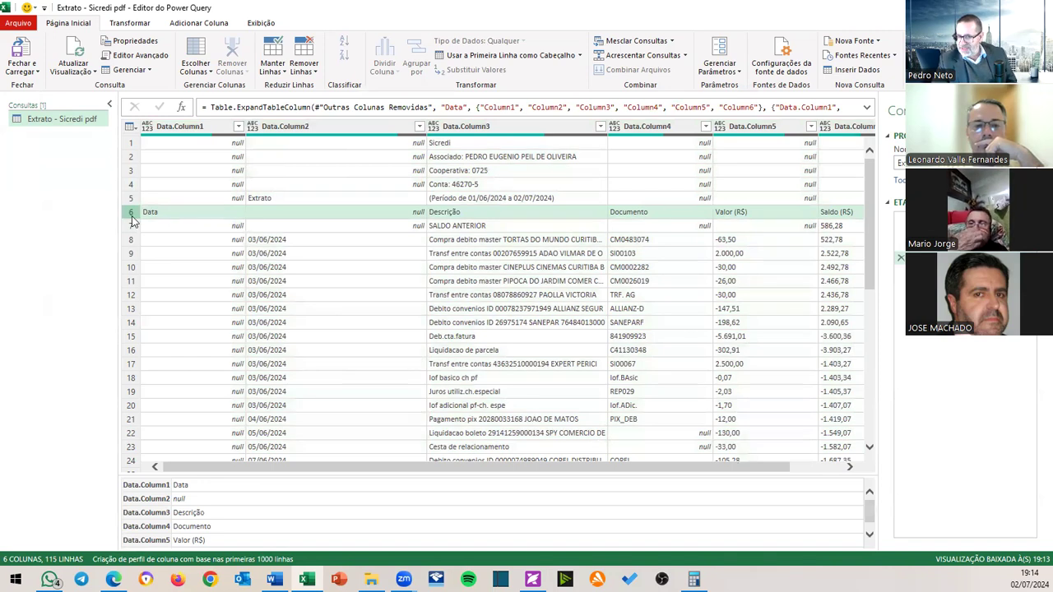
pyautogui.click(304, 67)
pyautogui.click(346, 87)
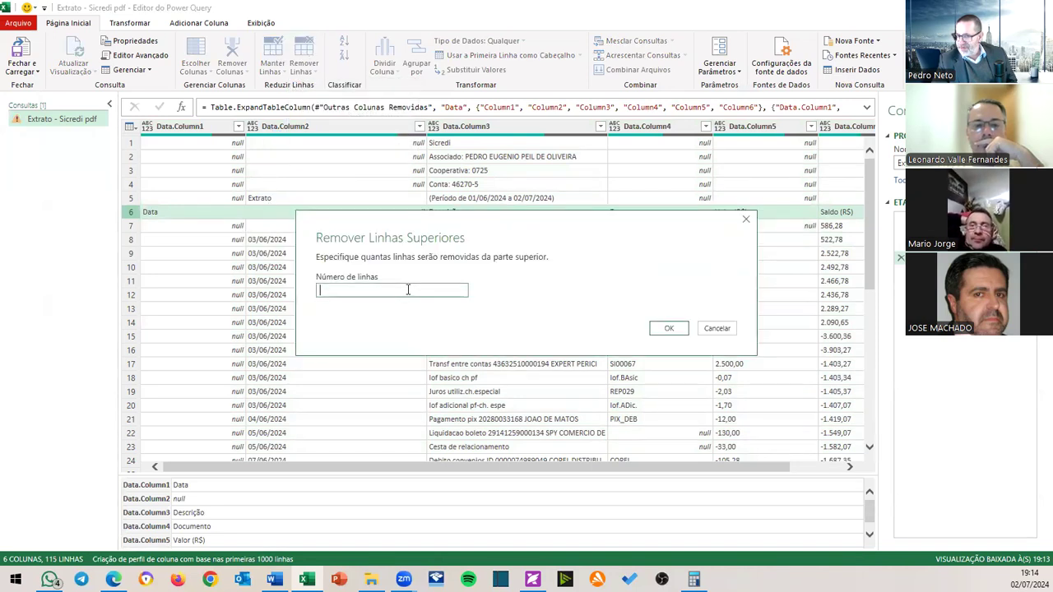
pyautogui.press('Return')
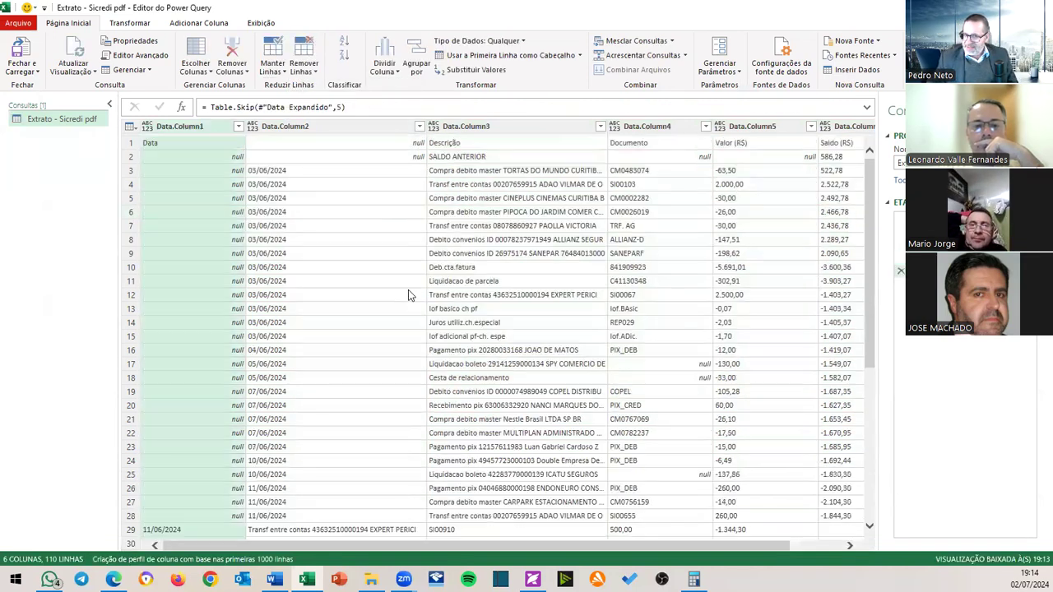
pyautogui.click(131, 144)
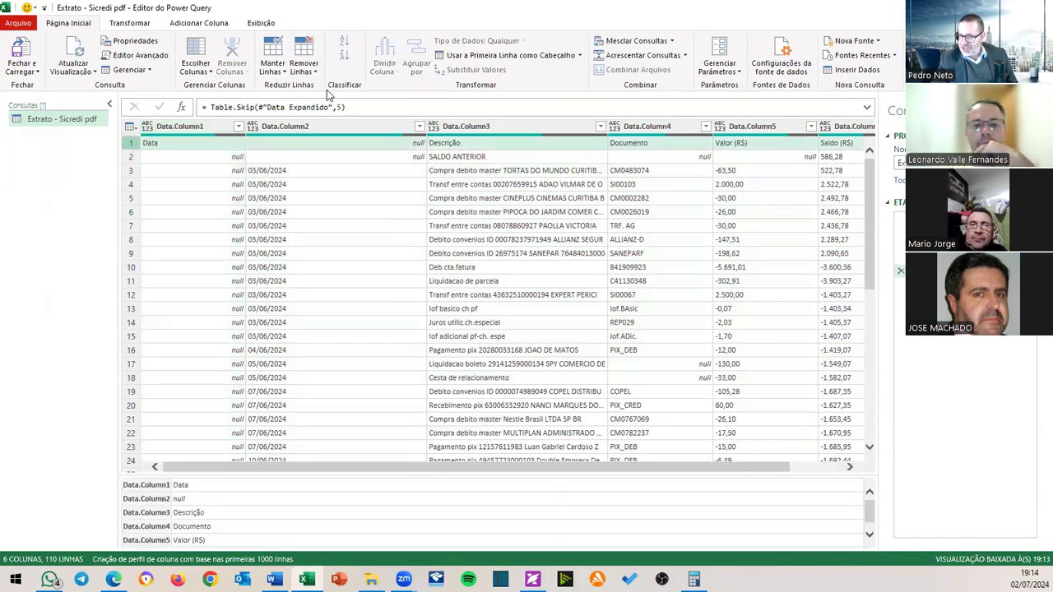
pyautogui.click(493, 55)
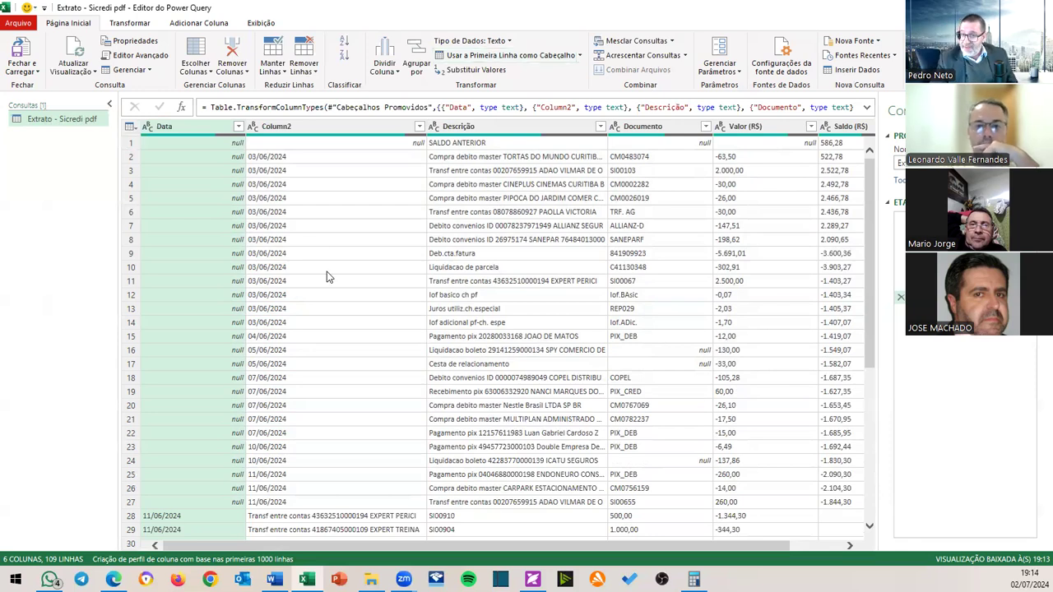
# Examine the Sicredi query rows for shifted date columns and for summary entries mixed into the Data column.
pyautogui.scroll(-7, 274, 393)
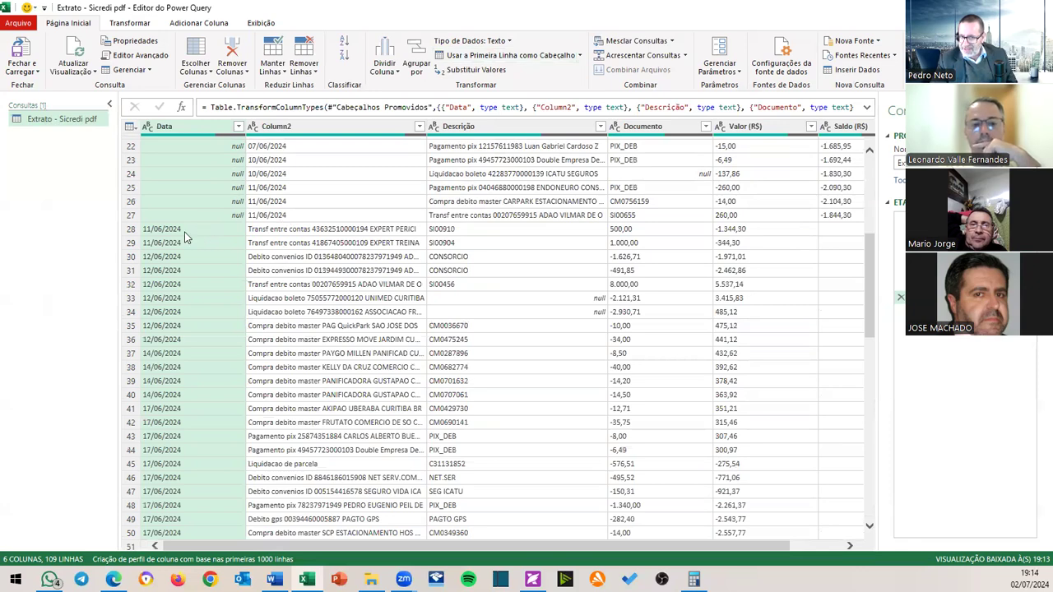
pyautogui.scroll(-12, 185, 239)
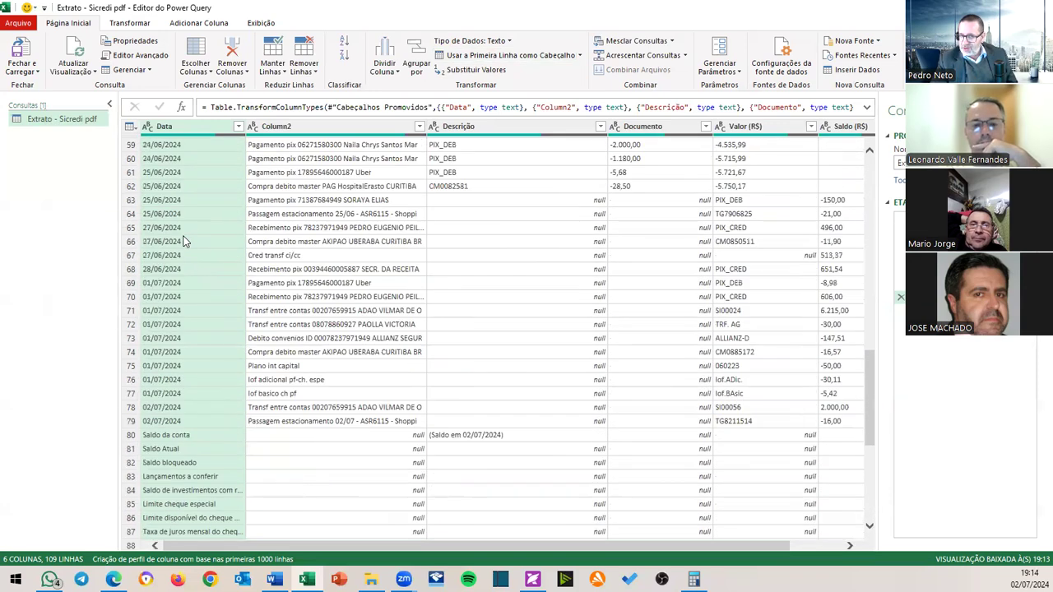
pyautogui.scroll(-4, 217, 436)
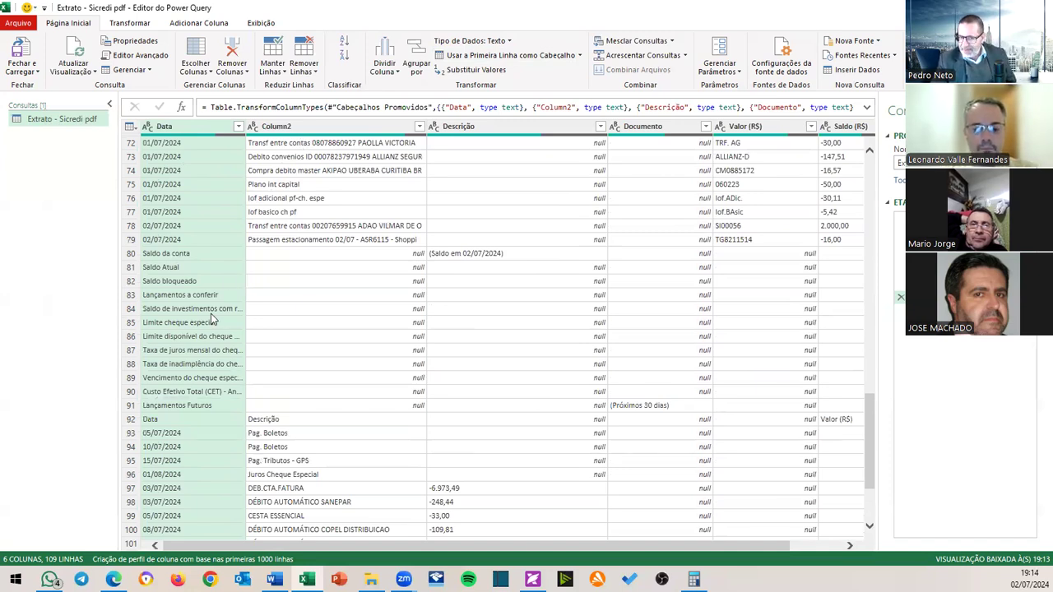
pyautogui.scroll(20, 211, 316)
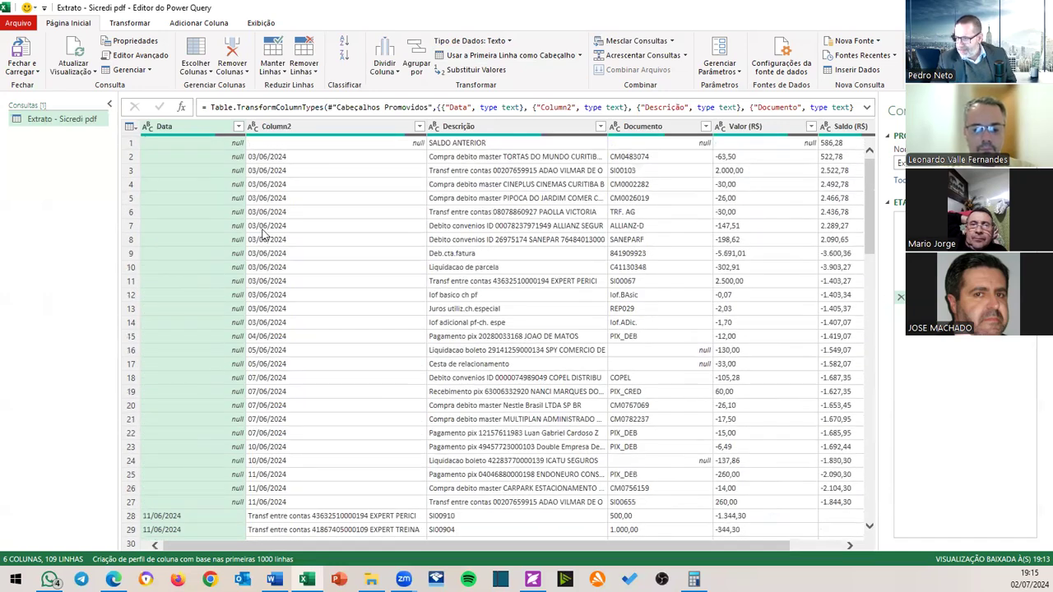
pyautogui.scroll(-10, 258, 298)
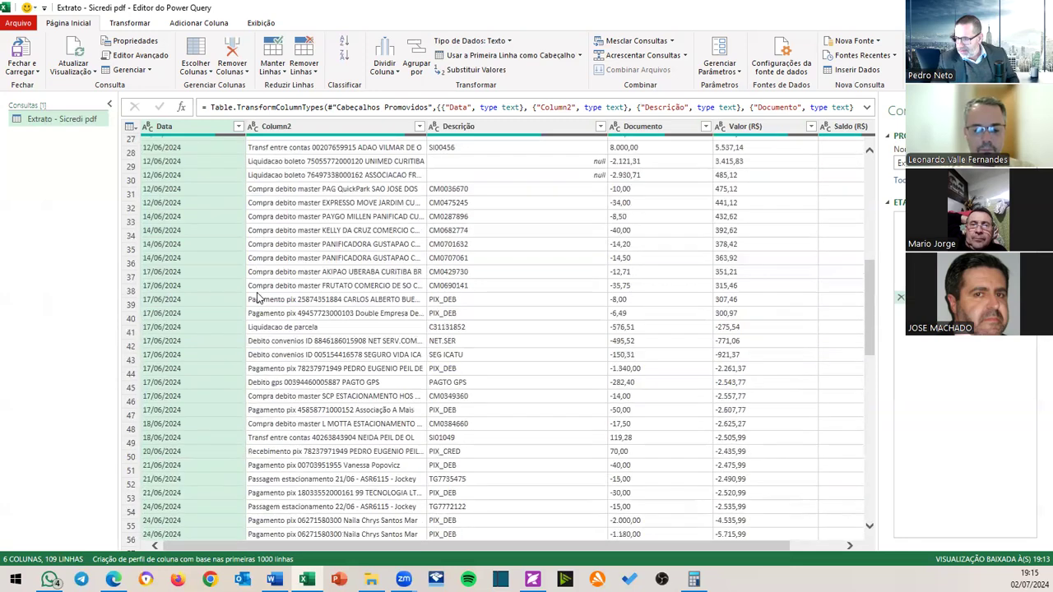
pyautogui.scroll(-5, 258, 298)
# Filter the Data column to exclude all text entries from Custo Efetivo Total (CET) - Anual through Vencimento do cheque especial, keeping dates and null.
pyautogui.click(237, 126)
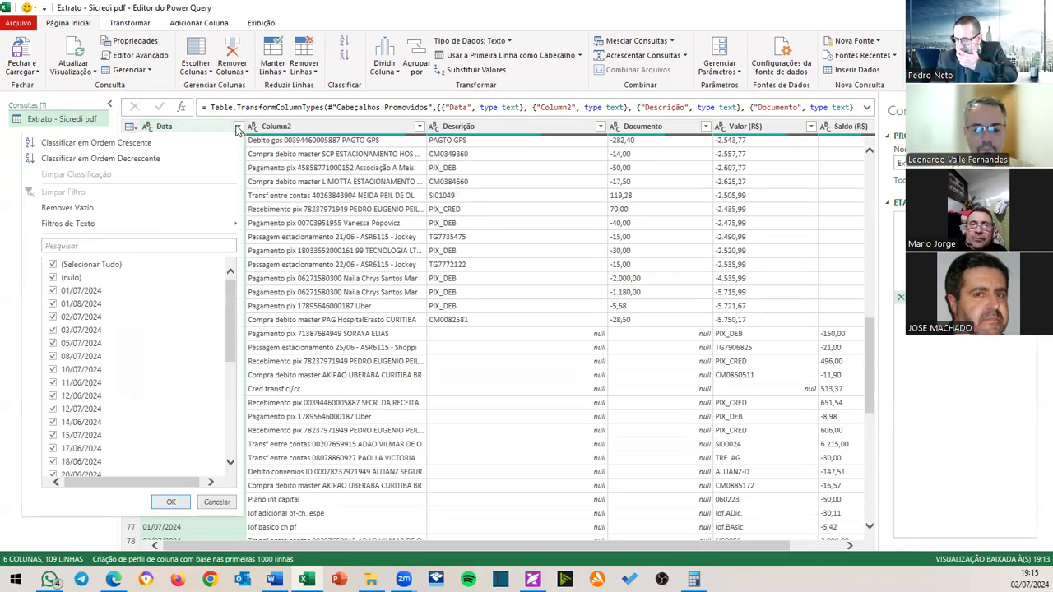
pyautogui.scroll(-10, 156, 337)
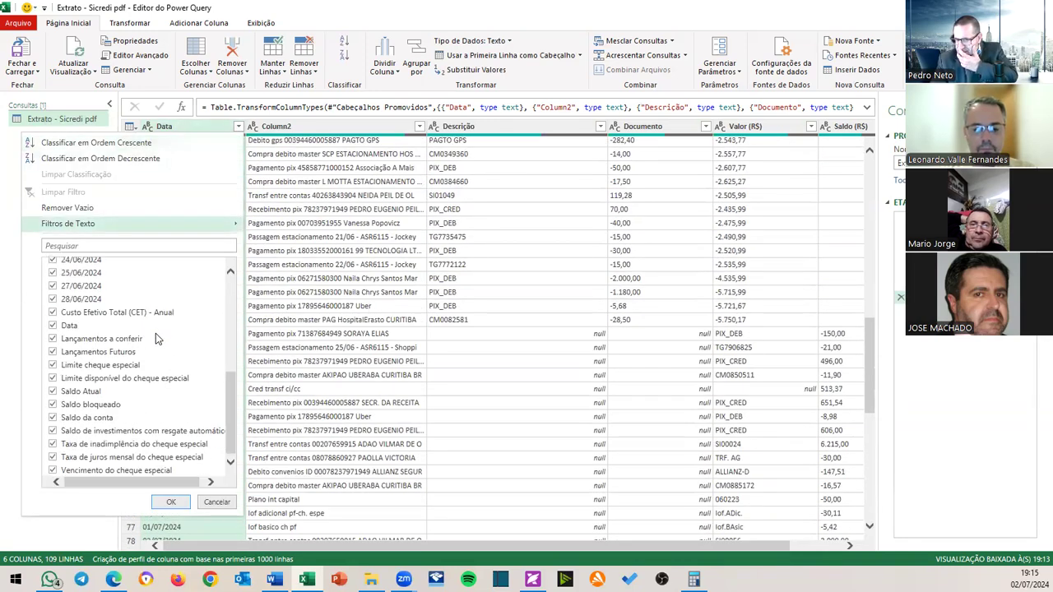
pyautogui.click(54, 314)
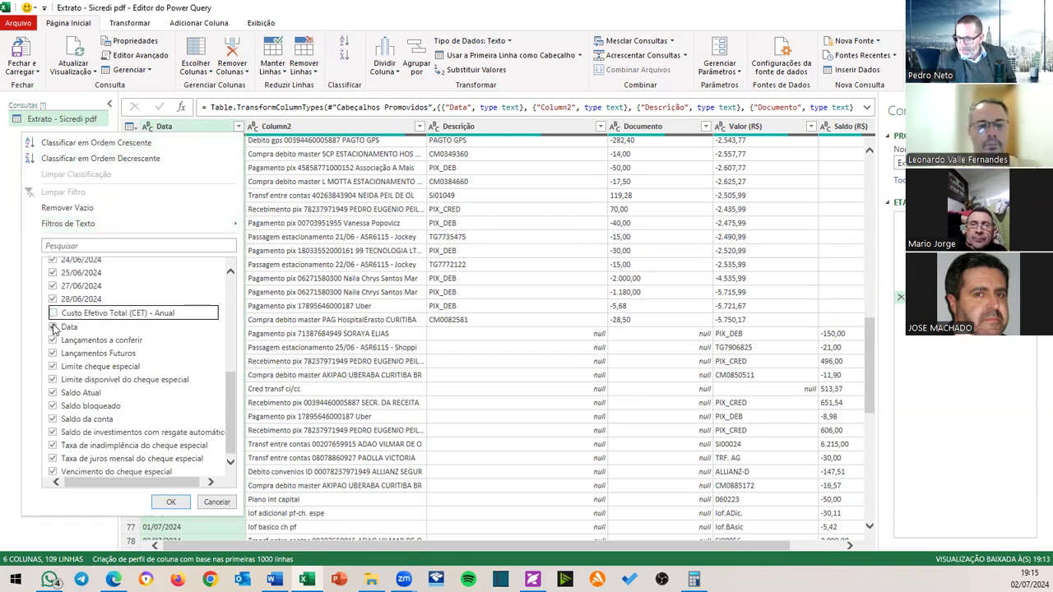
pyautogui.click(53, 328)
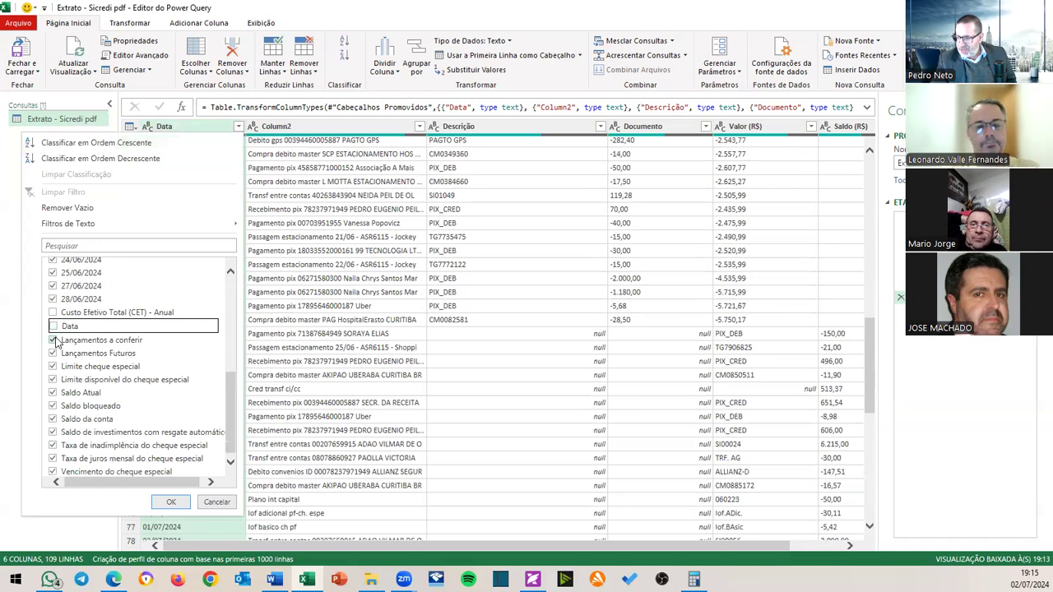
pyautogui.click(54, 340)
pyautogui.click(53, 353)
pyautogui.click(53, 367)
pyautogui.click(54, 380)
pyautogui.click(54, 392)
pyautogui.click(53, 406)
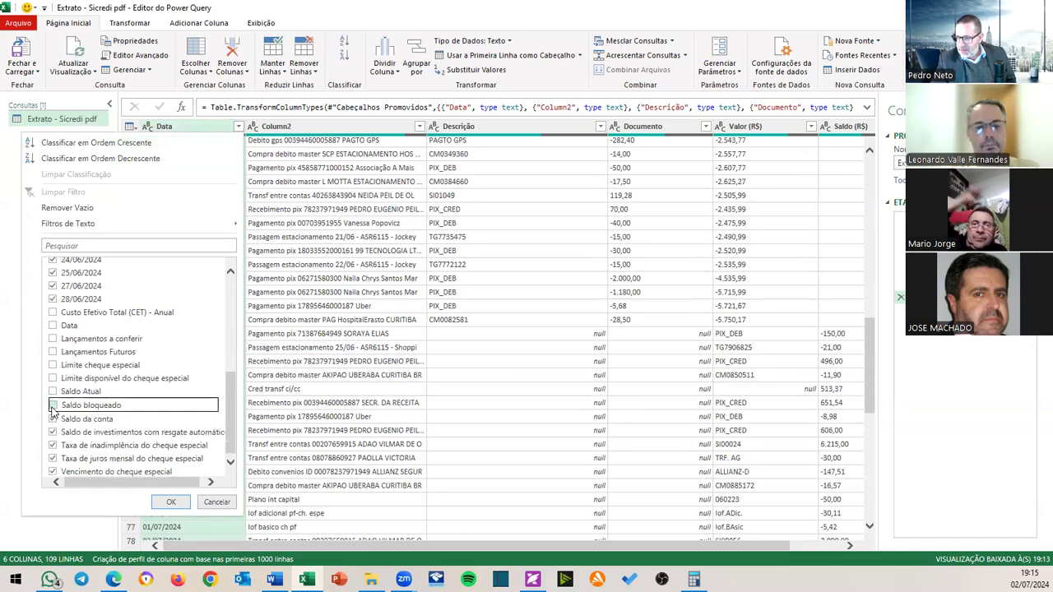
pyautogui.click(54, 419)
pyautogui.click(53, 432)
pyautogui.click(54, 446)
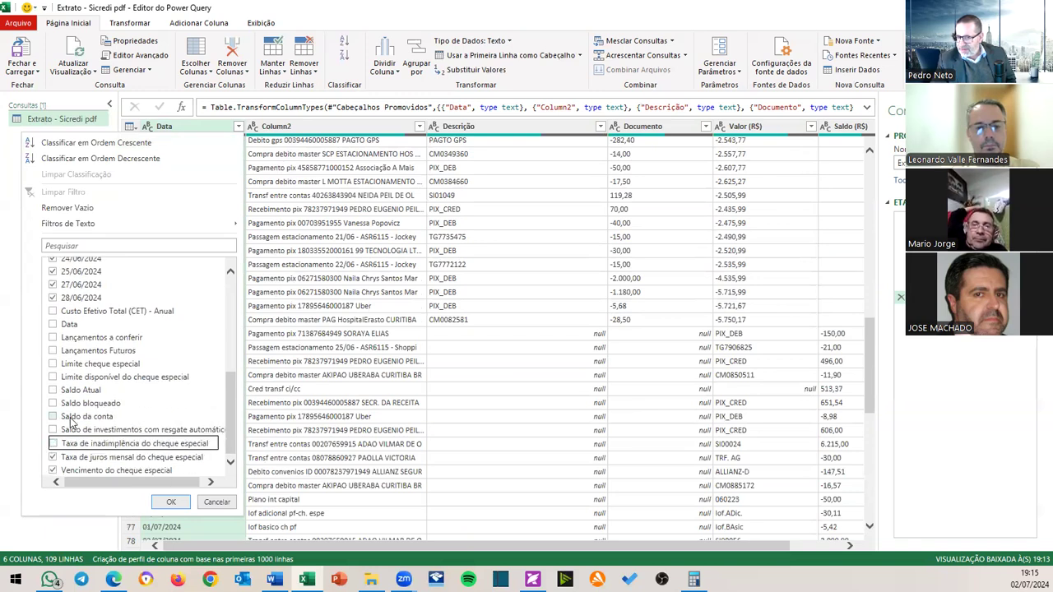
pyautogui.click(52, 459)
pyautogui.click(53, 472)
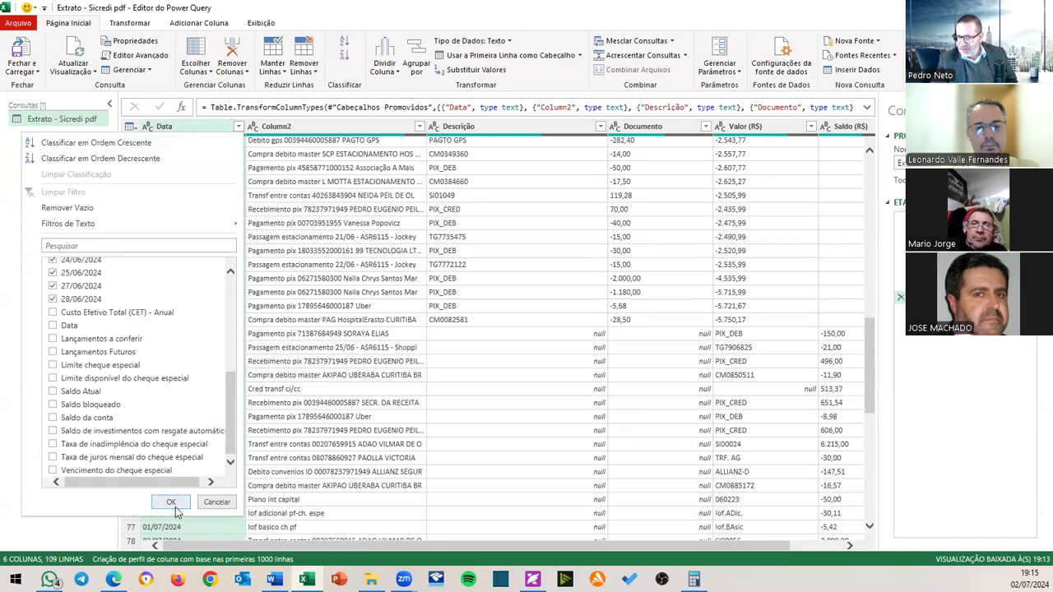
pyautogui.click(174, 504)
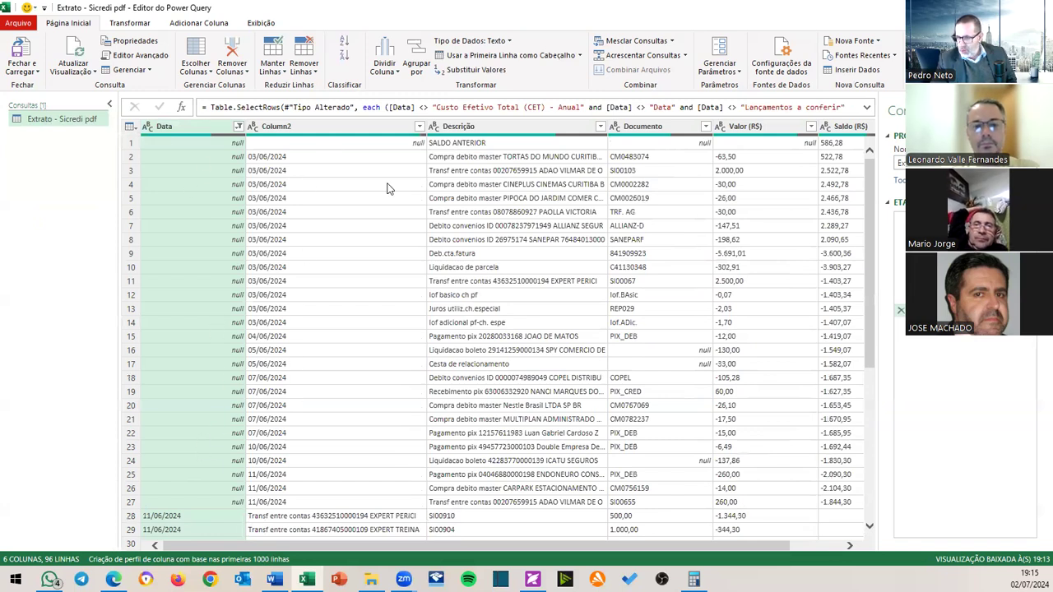
# Inspect sample cells in the Descrição, Documento, Valor and Saldo columns, and close and load the query into a worksheet.
pyautogui.click(527, 170)
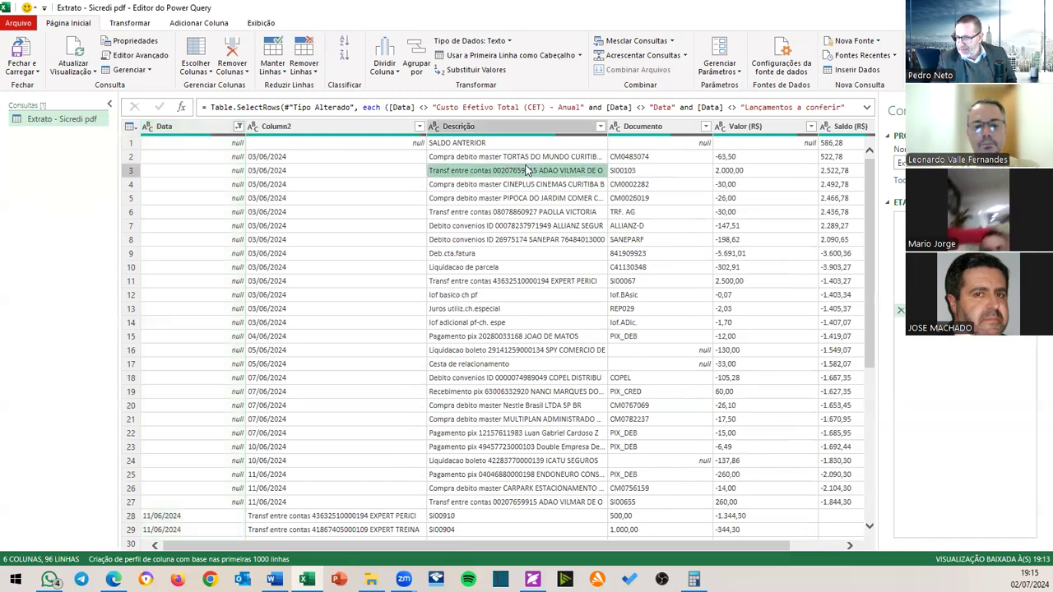
pyautogui.click(658, 186)
pyautogui.click(765, 198)
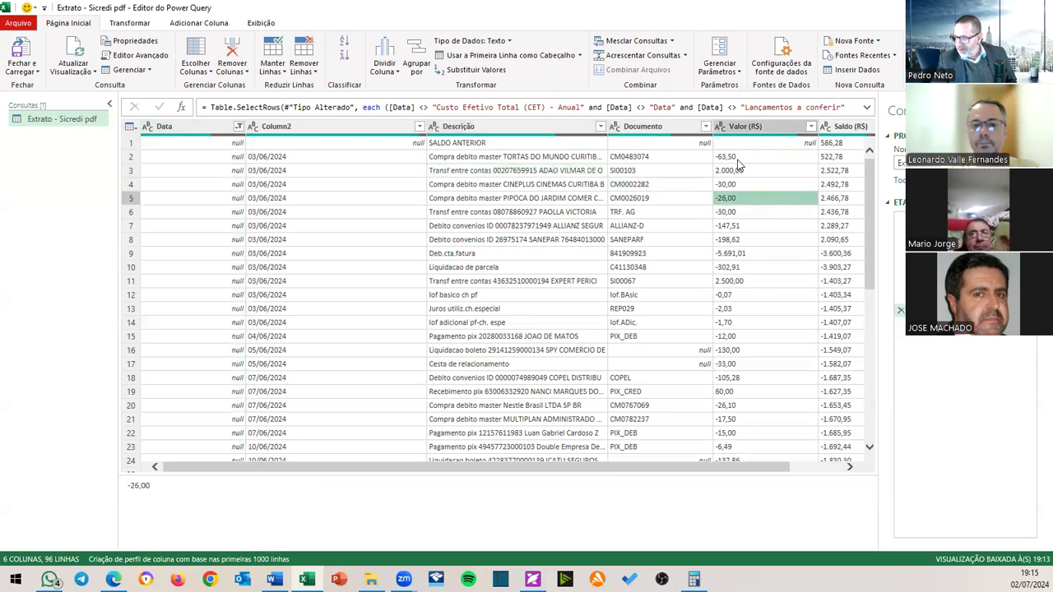
pyautogui.click(738, 157)
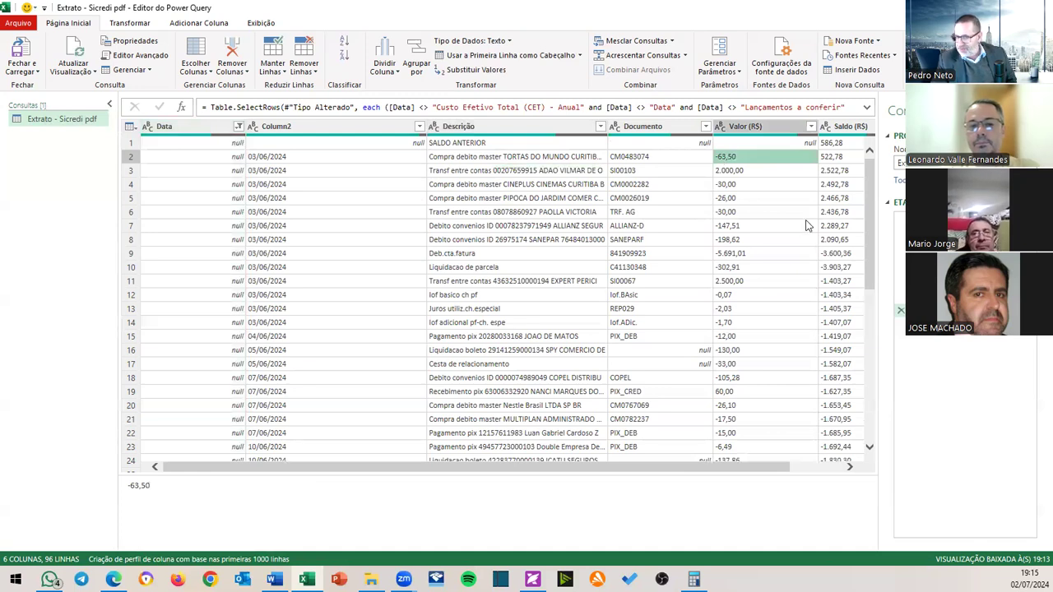
pyautogui.click(844, 161)
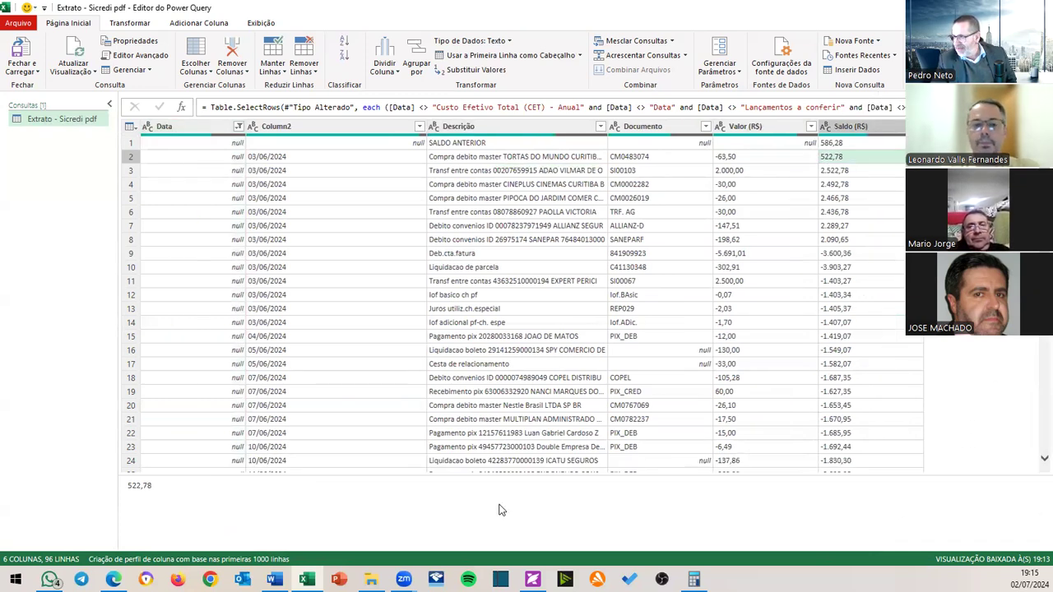
pyautogui.click(22, 51)
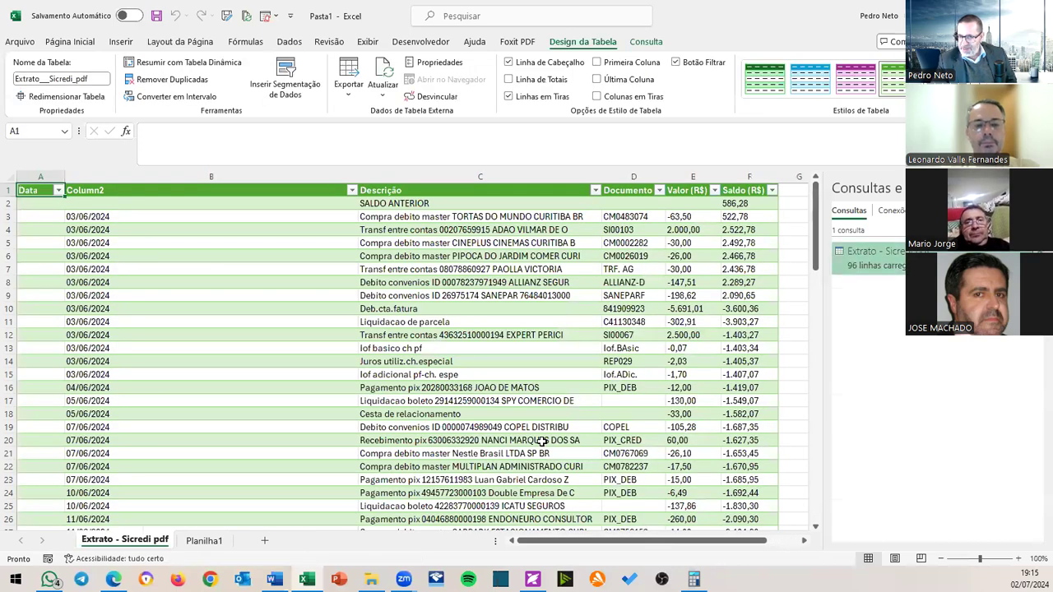
# Create a copy of the Extrato - Sicredi pdf sheet at the end of the workbook Pasta1.
pyautogui.rightClick(127, 546)
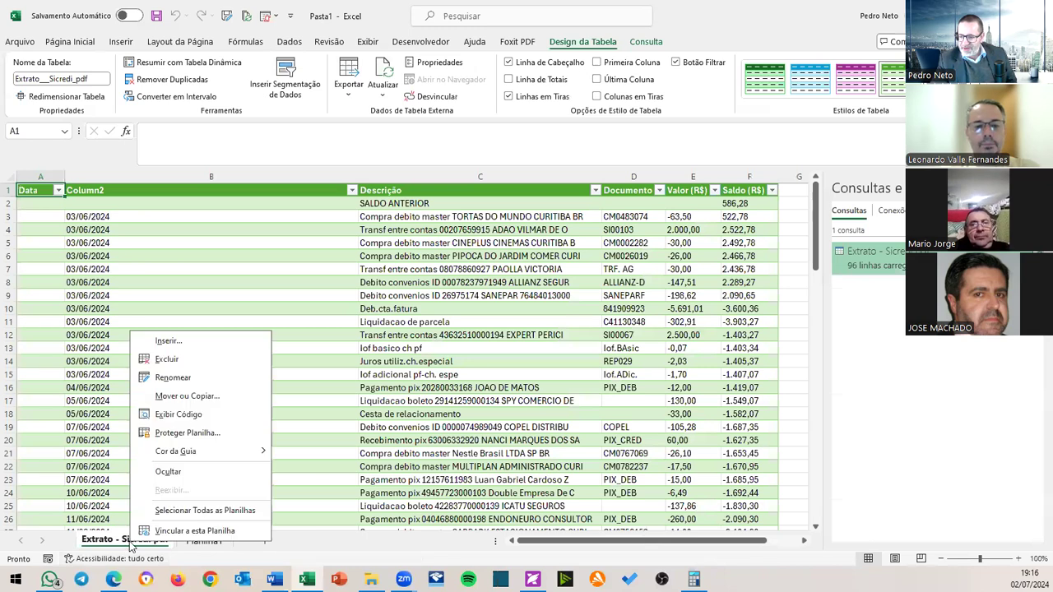
pyautogui.click(204, 398)
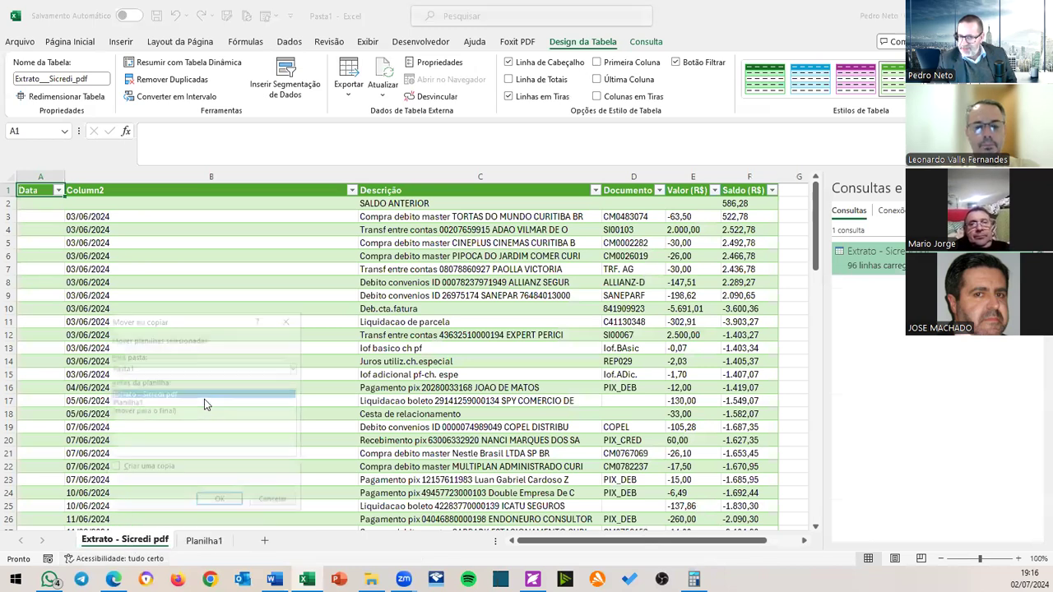
pyautogui.click(143, 410)
pyautogui.click(138, 472)
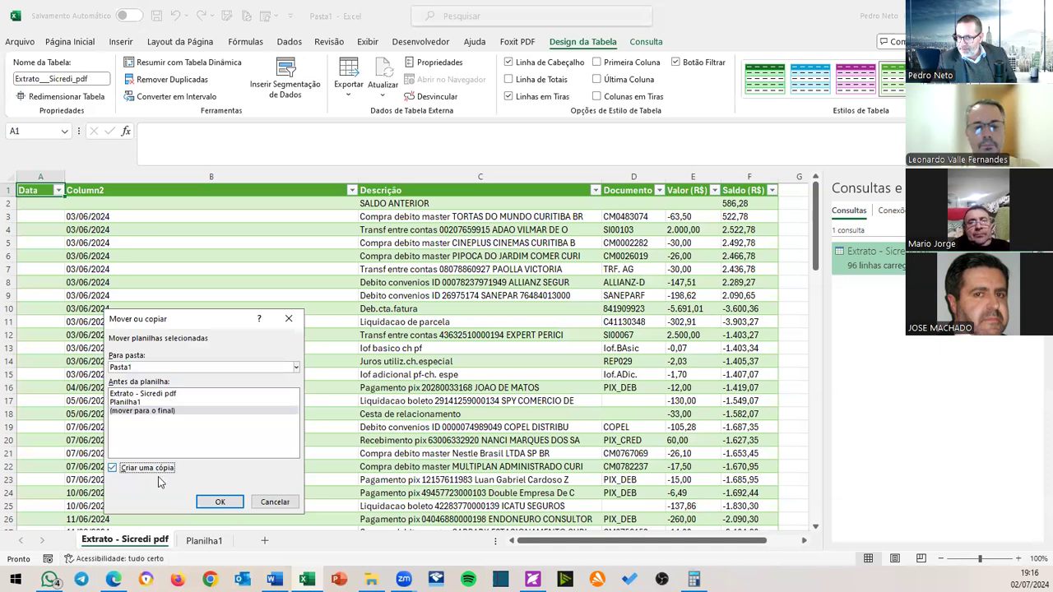
pyautogui.click(218, 503)
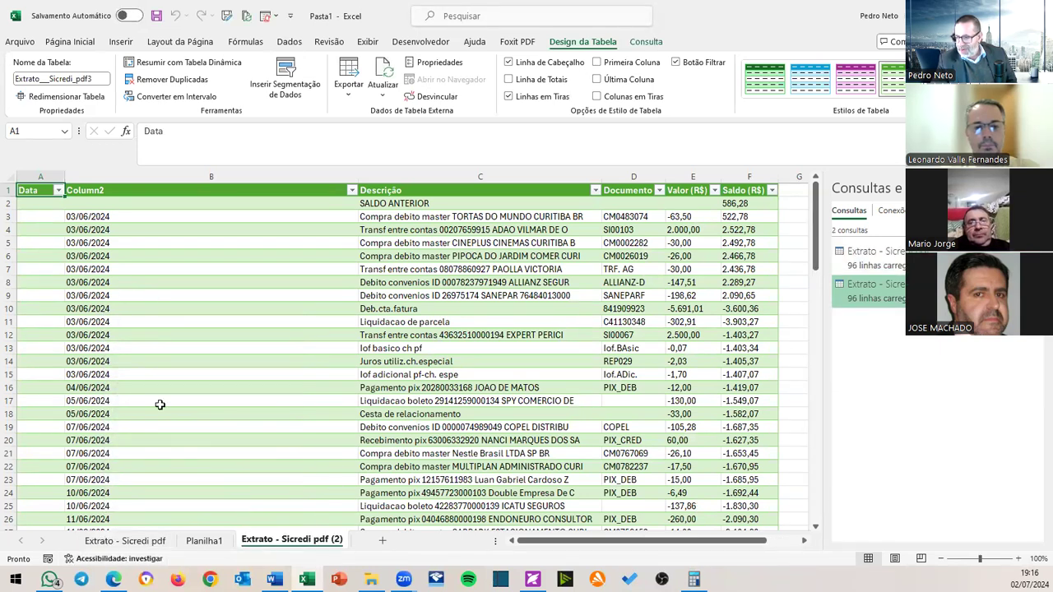
# Copy the whole Extrato - Sicredi pdf sheet and paste it as values over the entire Extrato - Sicredi pdf (2) sheet.
pyautogui.click(125, 543)
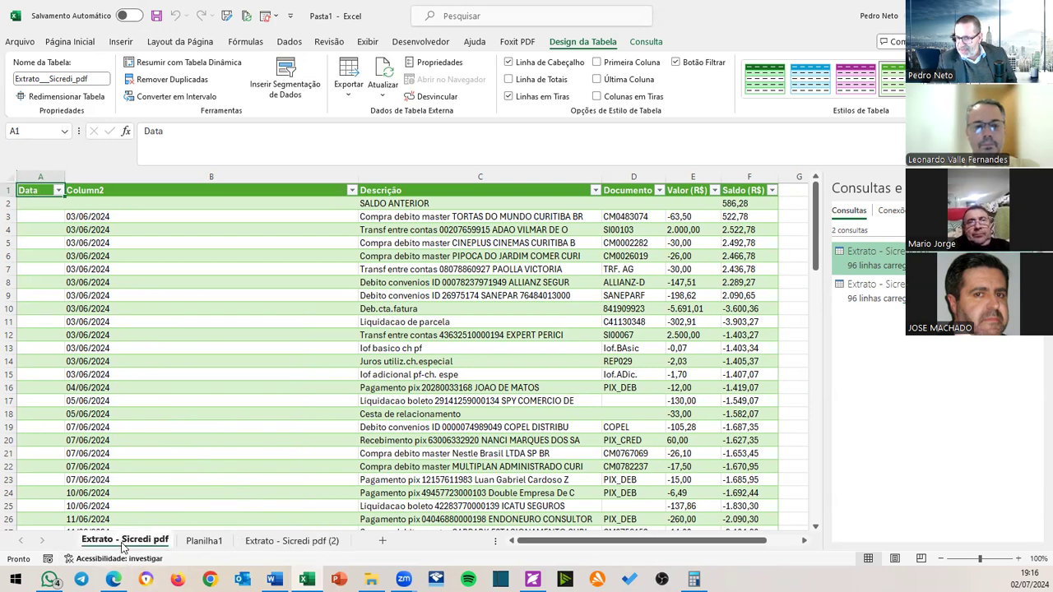
pyautogui.click(11, 170)
pyautogui.rightClick(12, 171)
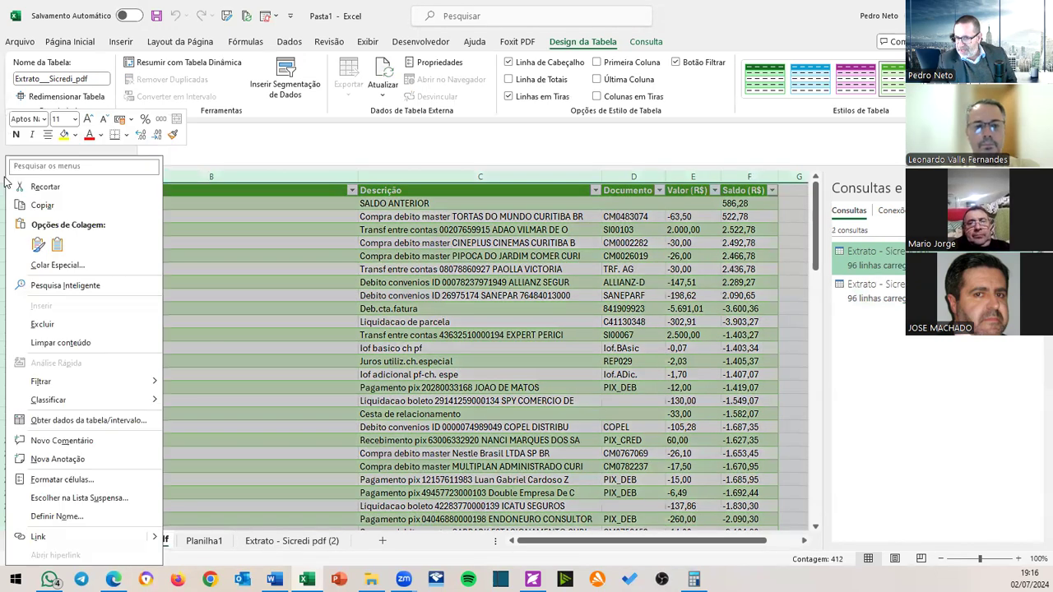
pyautogui.click(37, 204)
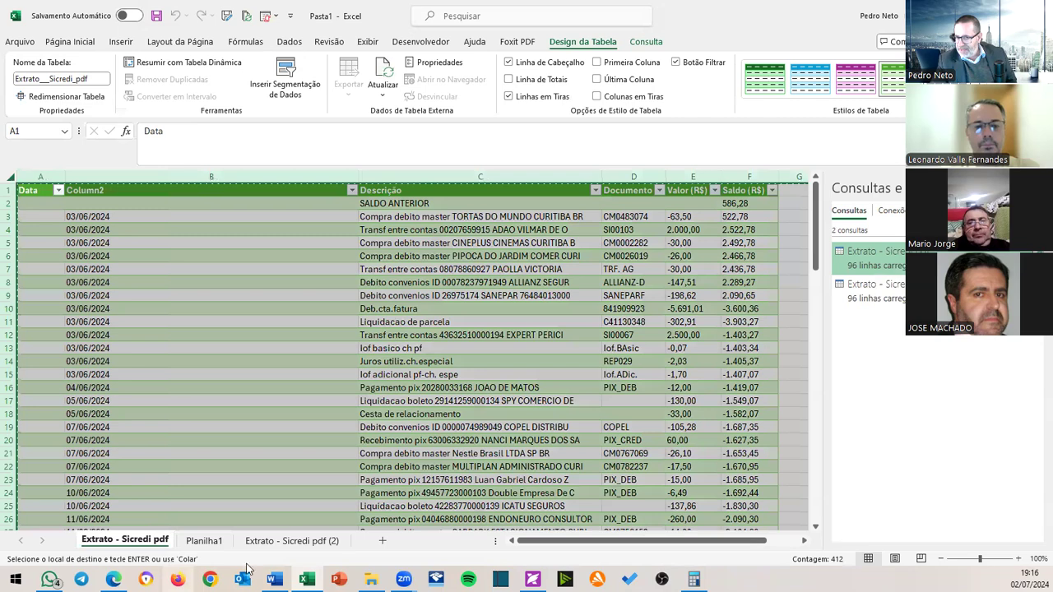
pyautogui.click(283, 541)
pyautogui.click(9, 176)
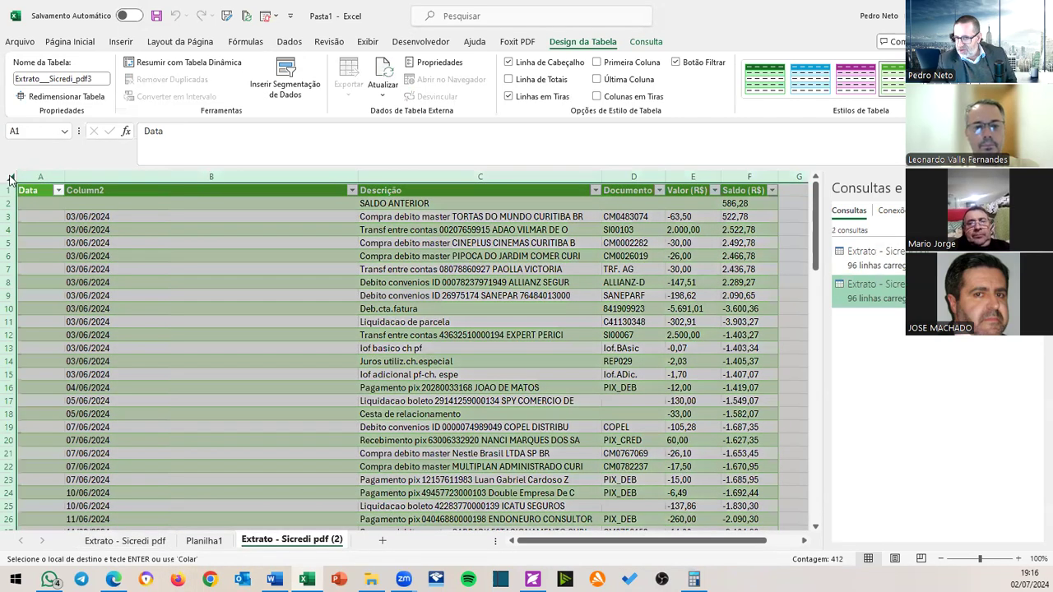
pyautogui.rightClick(8, 176)
pyautogui.click(63, 245)
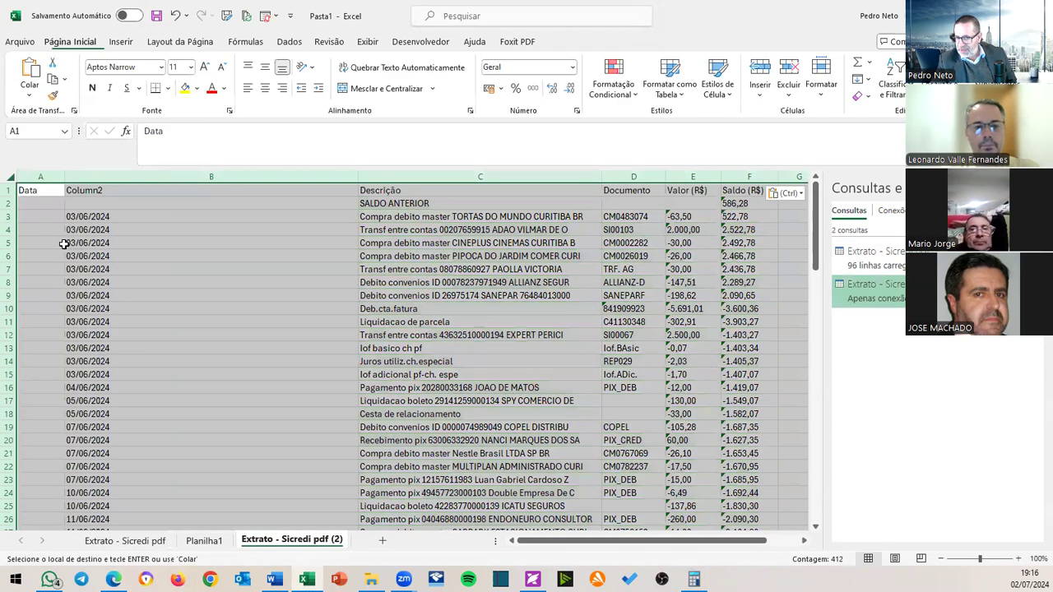
# Delete the Planilha1 and original Extrato - Sicredi pdf sheets together, keeping only Extrato - Sicredi pdf (2).
pyautogui.click(204, 540)
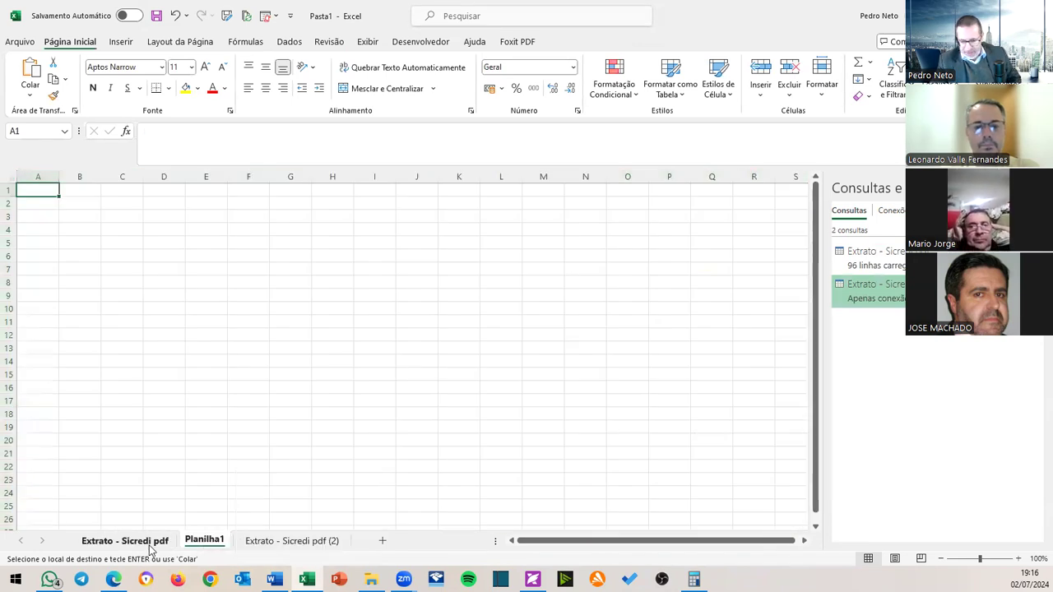
pyautogui.keyDown('ctrl'); pyautogui.click(150, 544); pyautogui.keyUp('ctrl')
pyautogui.rightClick(205, 543)
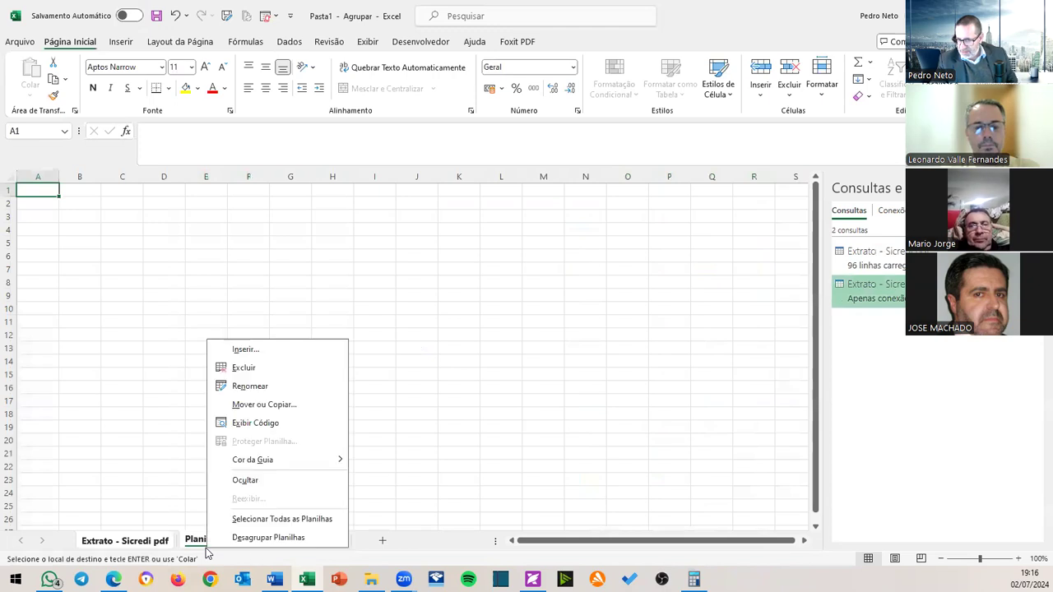
pyautogui.click(260, 372)
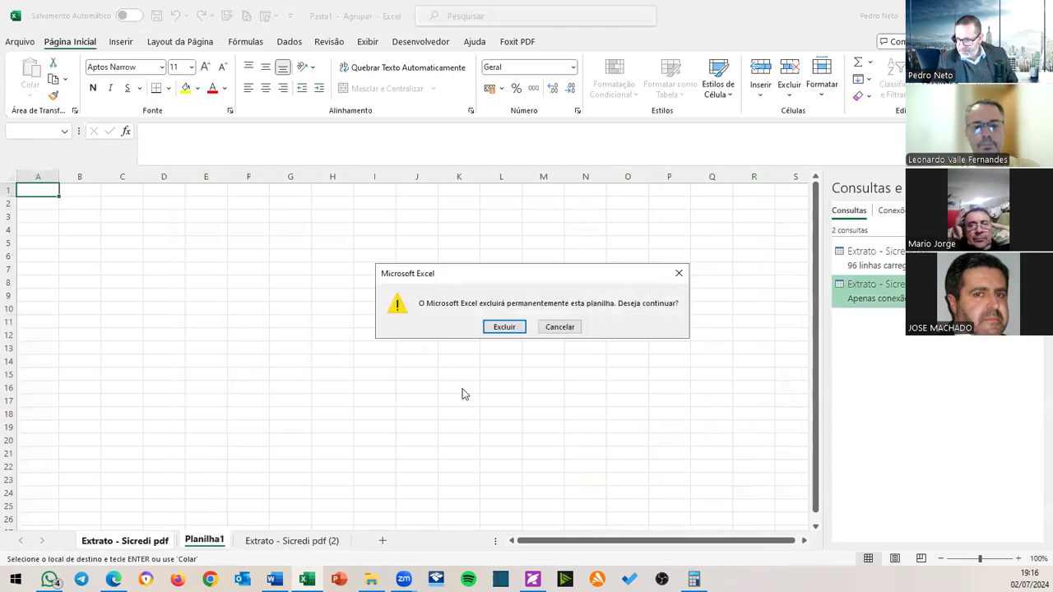
pyautogui.click(503, 327)
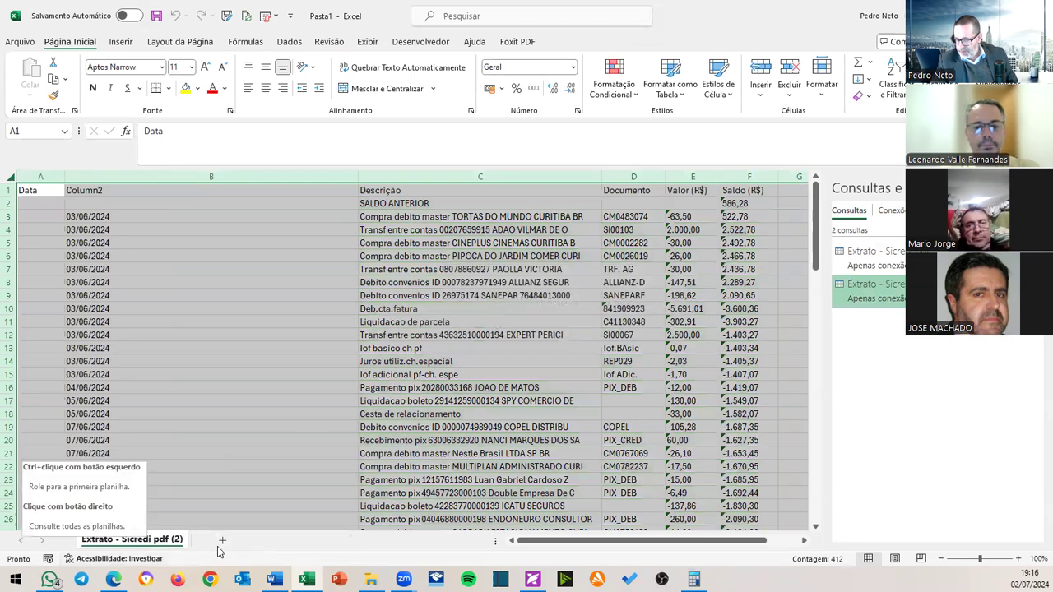
# Delete the empty cells A3:A28 under Data, shifting the remaining cells of those rows to the left.
pyautogui.click(232, 456)
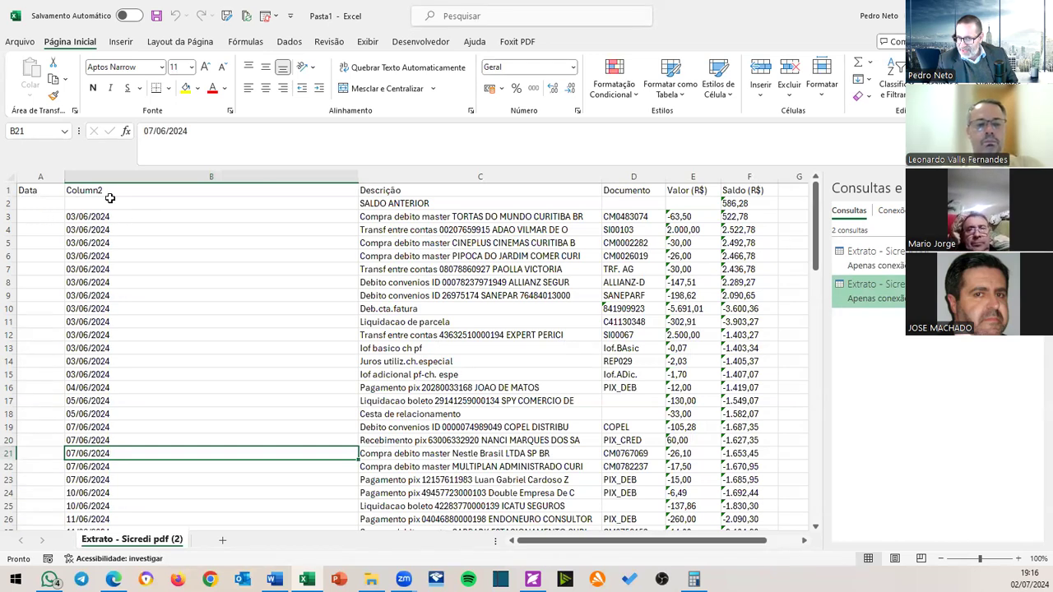
pyautogui.moveTo(45, 216); pyautogui.dragTo(27, 455)
pyautogui.rightClick(55, 423)
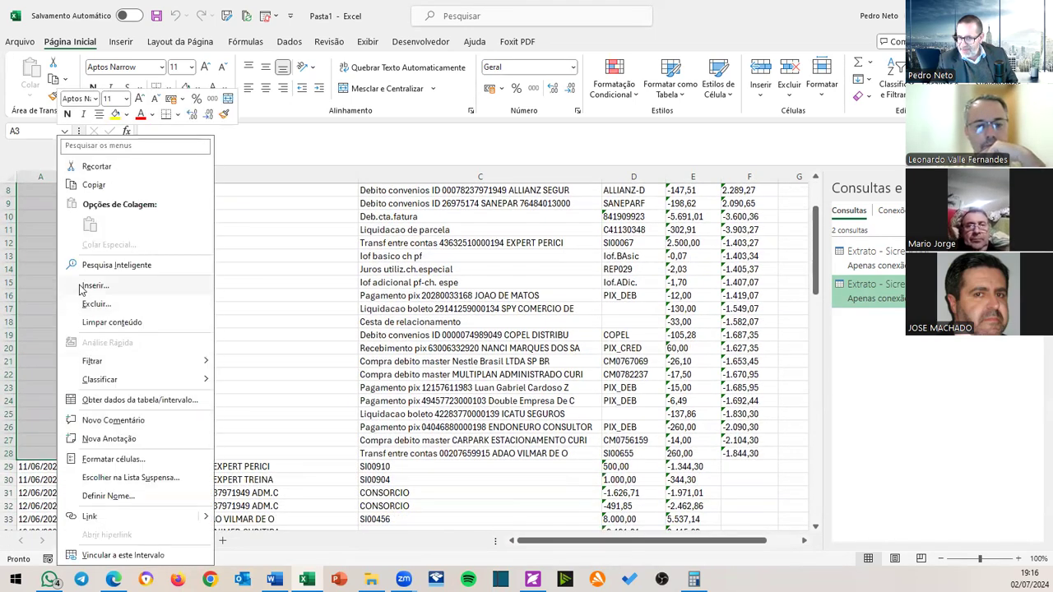
pyautogui.click(102, 306)
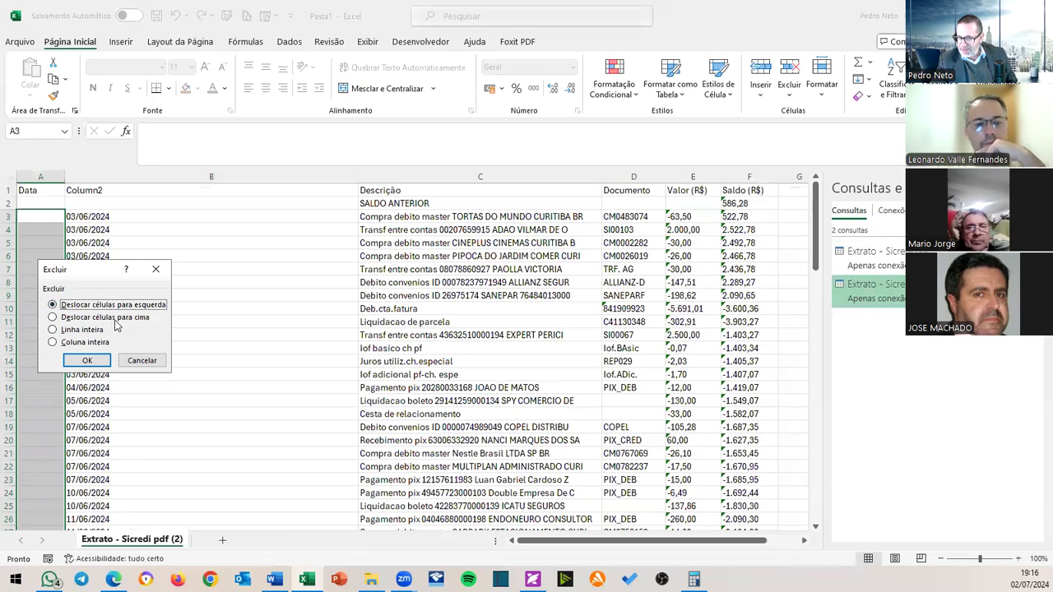
pyautogui.click(87, 361)
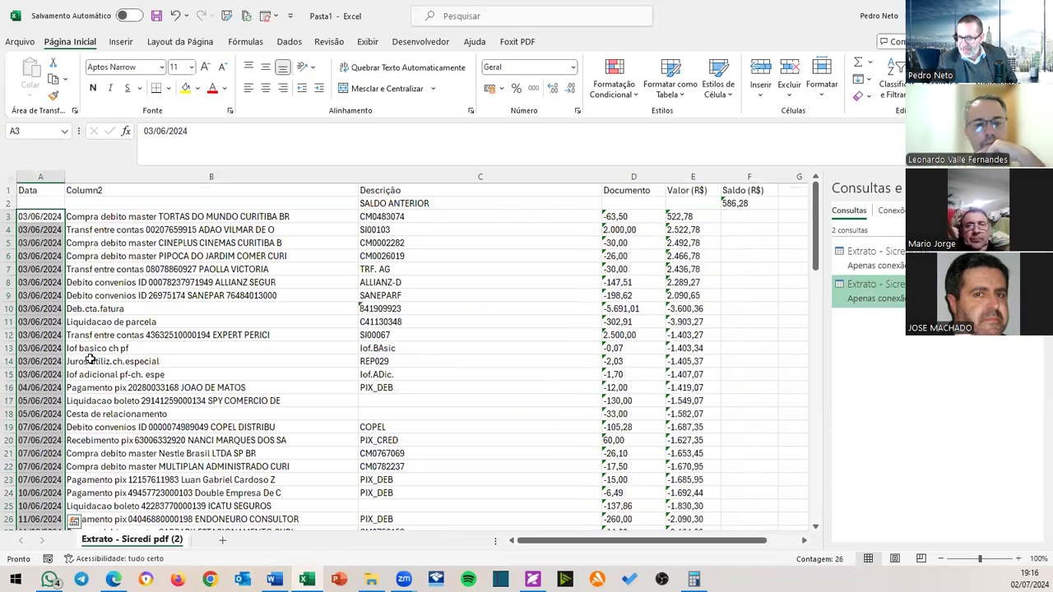
# Delete rows 93 to 97, which hold the credit product note and the Sicredi phone contact lines.
pyautogui.scroll(-20, 91, 359)
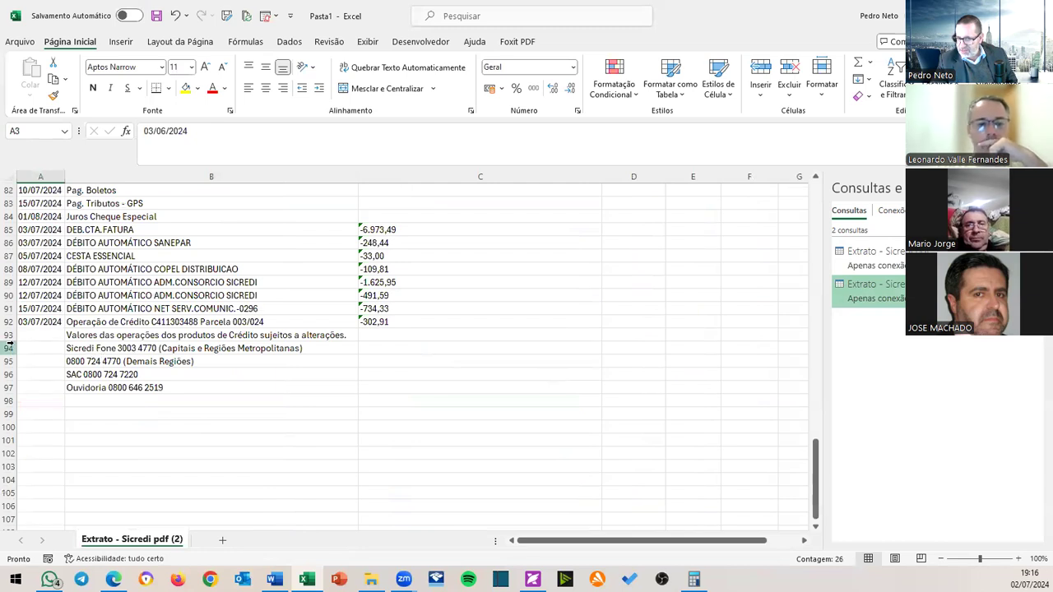
pyautogui.moveTo(19, 336); pyautogui.dragTo(34, 385)
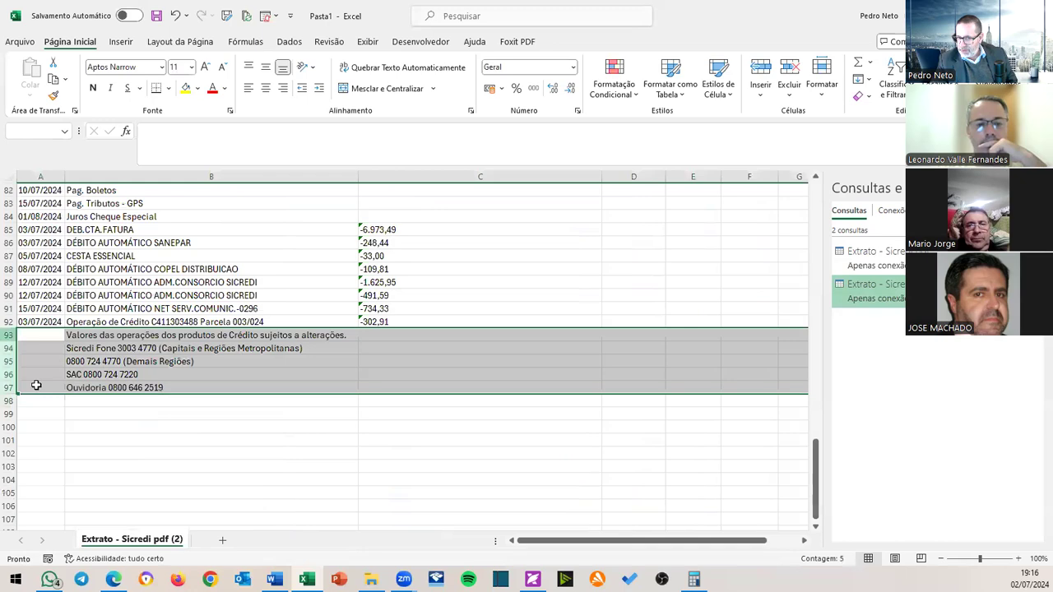
pyautogui.rightClick(84, 380)
pyautogui.click(120, 271)
# Delete the Column2 header cell B1, shifting the remaining header cells to the left.
pyautogui.scroll(15, 277, 323)
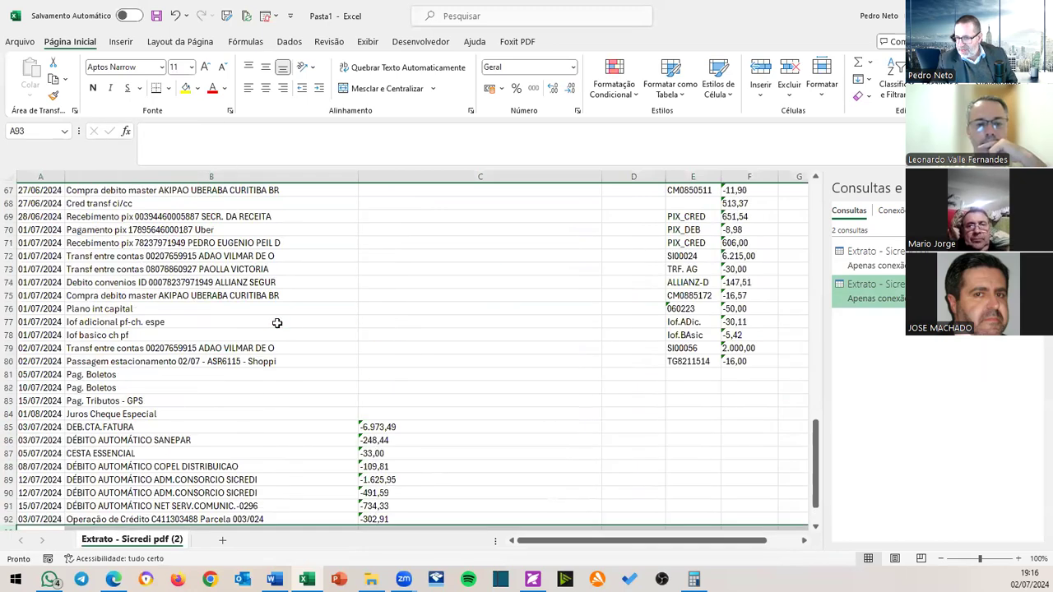
pyautogui.scroll(12, 277, 323)
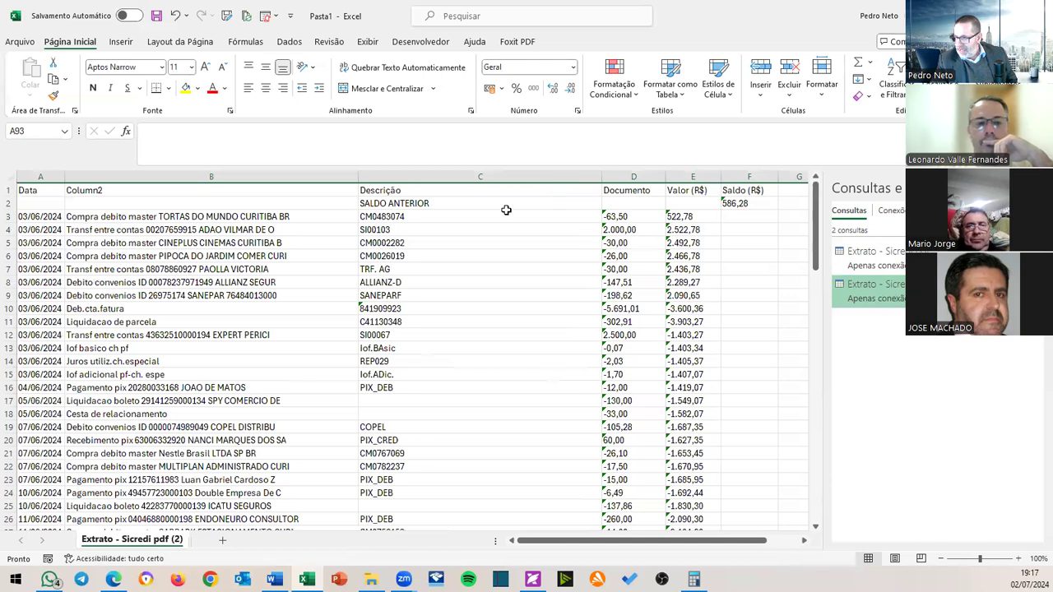
pyautogui.click(148, 191)
pyautogui.rightClick(149, 192)
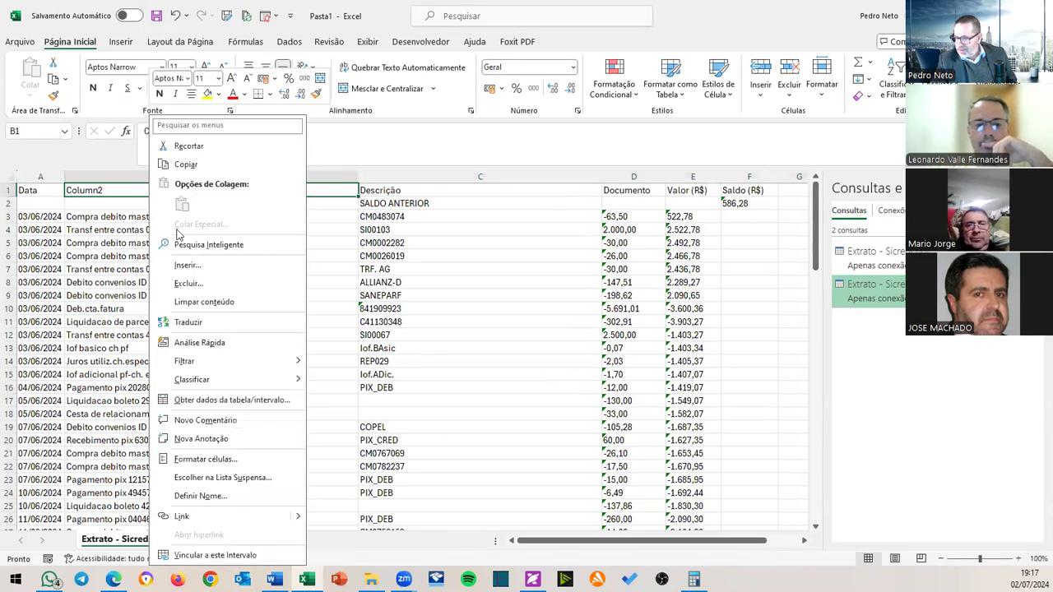
pyautogui.click(188, 284)
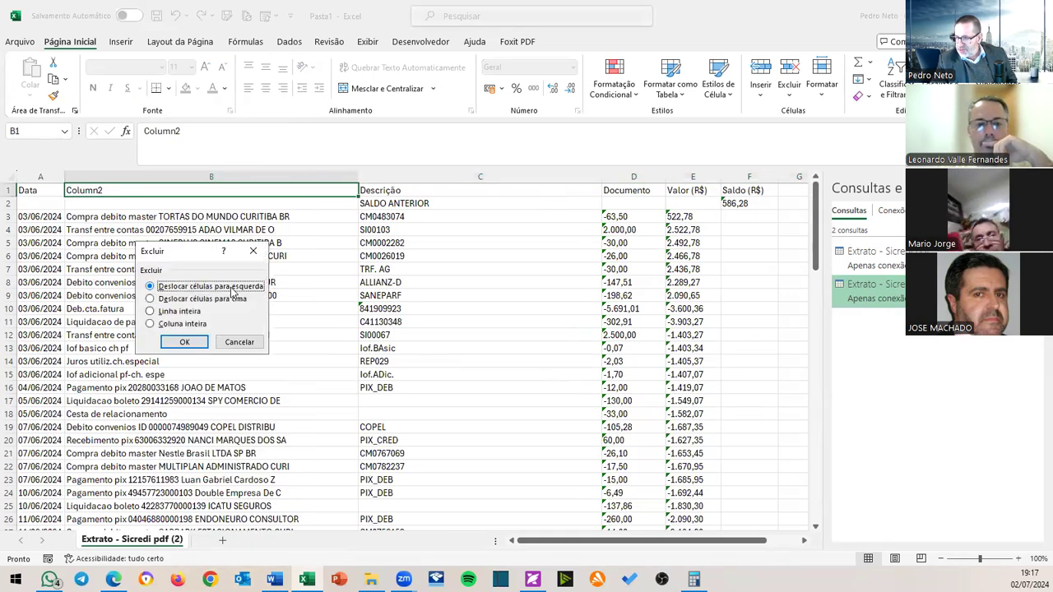
pyautogui.click(193, 338)
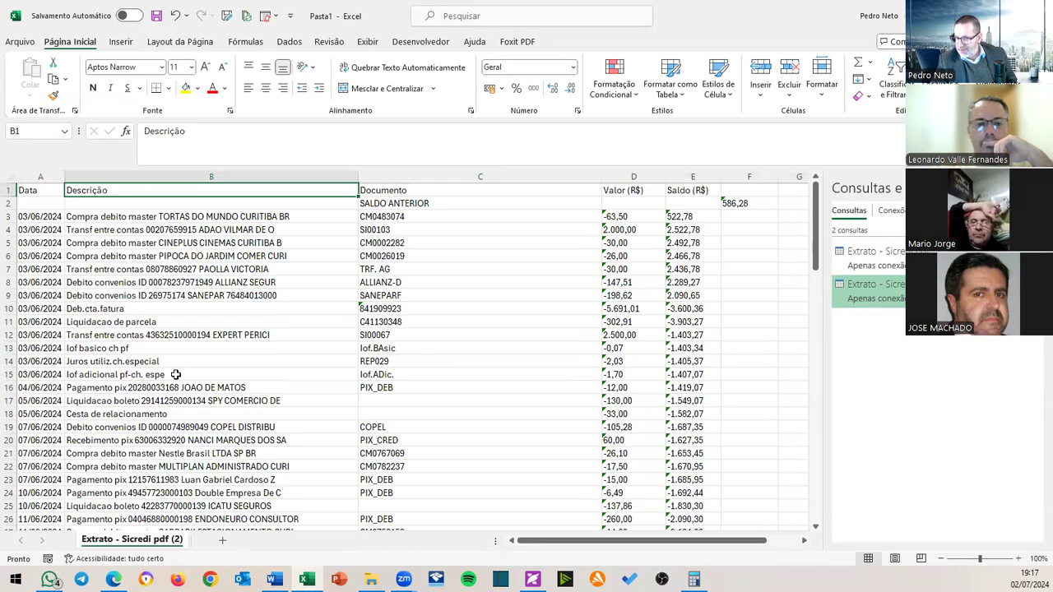
# Check the statement rows down to the end and delete the entire SALDO ANTERIOR row 2.
pyautogui.scroll(-8, 176, 371)
pyautogui.scroll(-16, 176, 374)
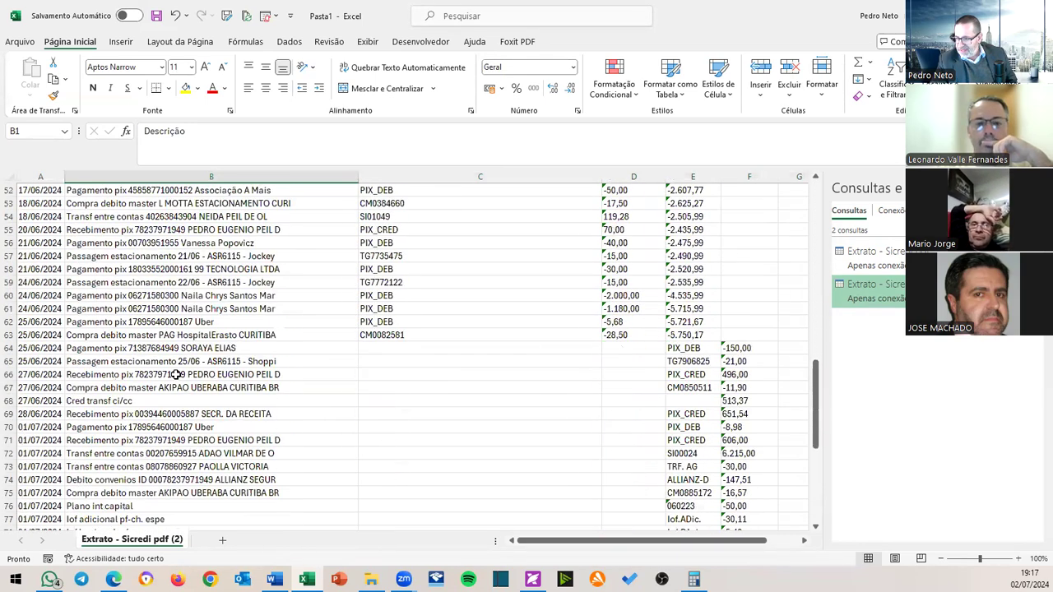
pyautogui.scroll(-3, 176, 374)
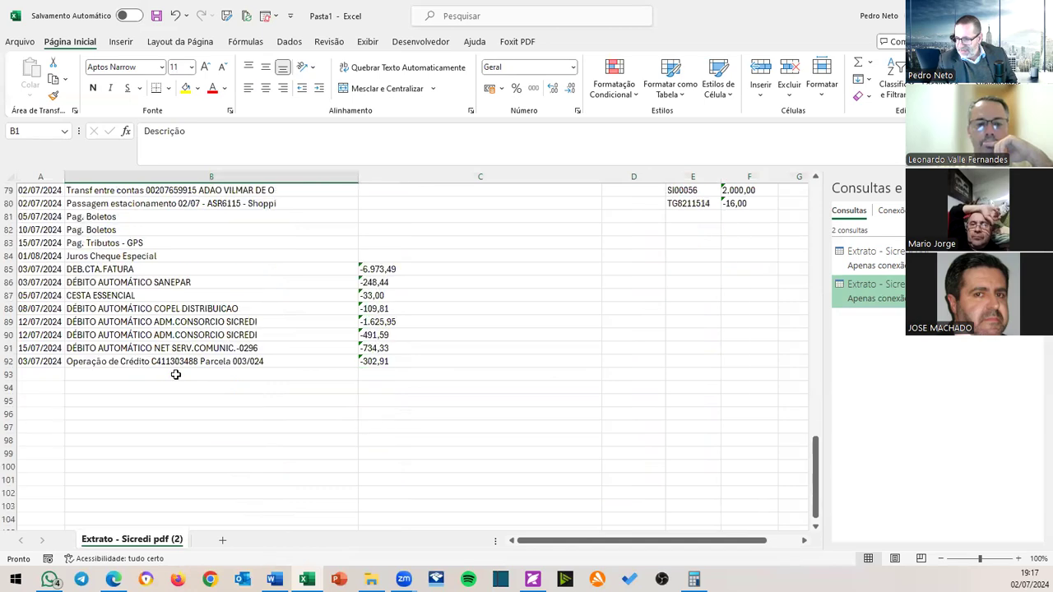
pyautogui.scroll(2, 176, 374)
pyautogui.scroll(20, 176, 374)
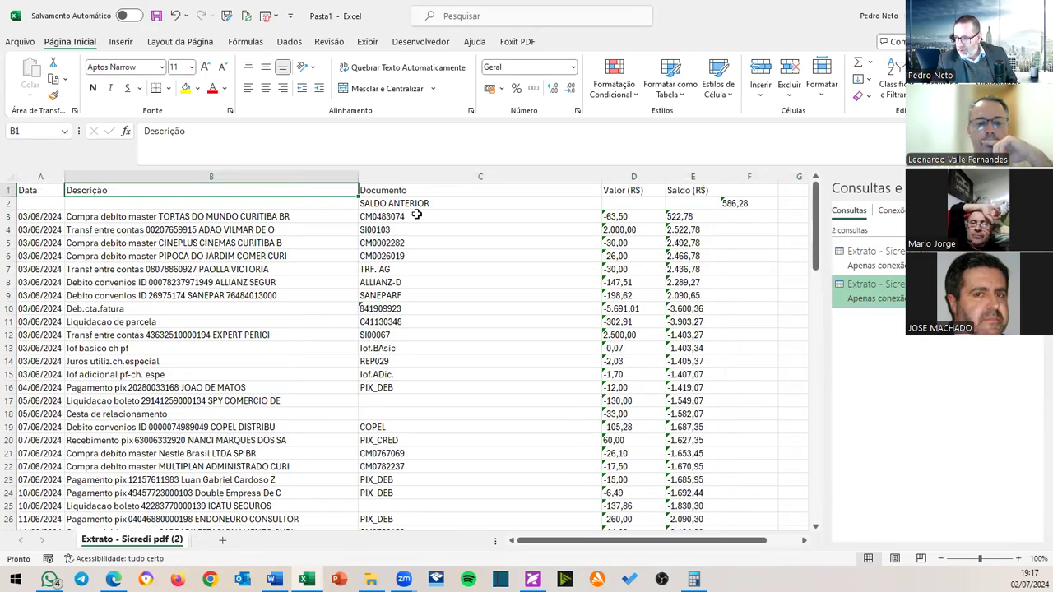
pyautogui.click(10, 203)
pyautogui.rightClick(10, 205)
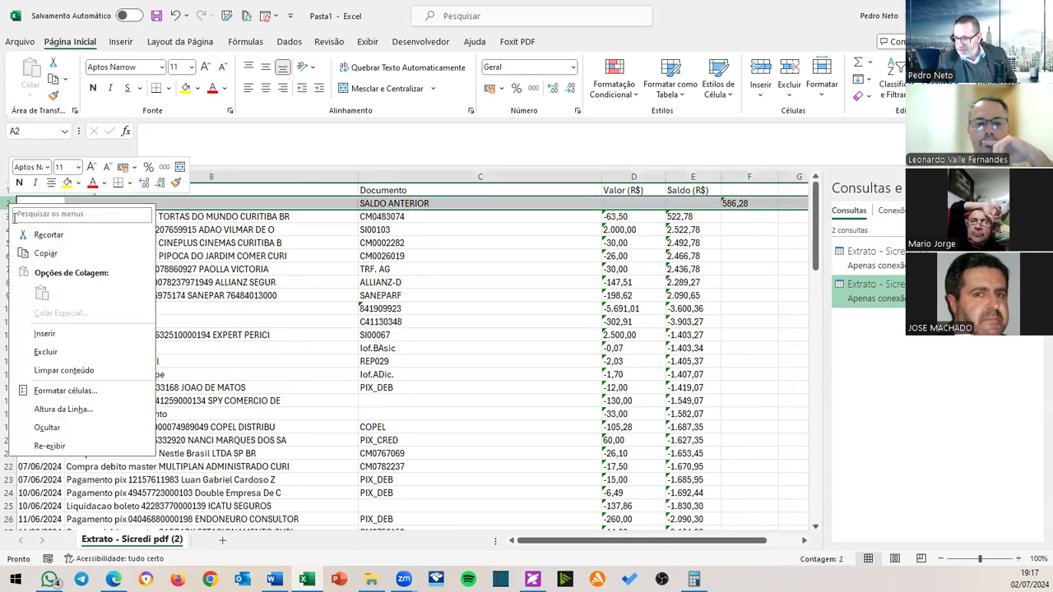
pyautogui.click(39, 350)
# Delete the empty cells C63:D83, shifting the remaining cells of those rows to the left.
pyautogui.scroll(-4, 362, 269)
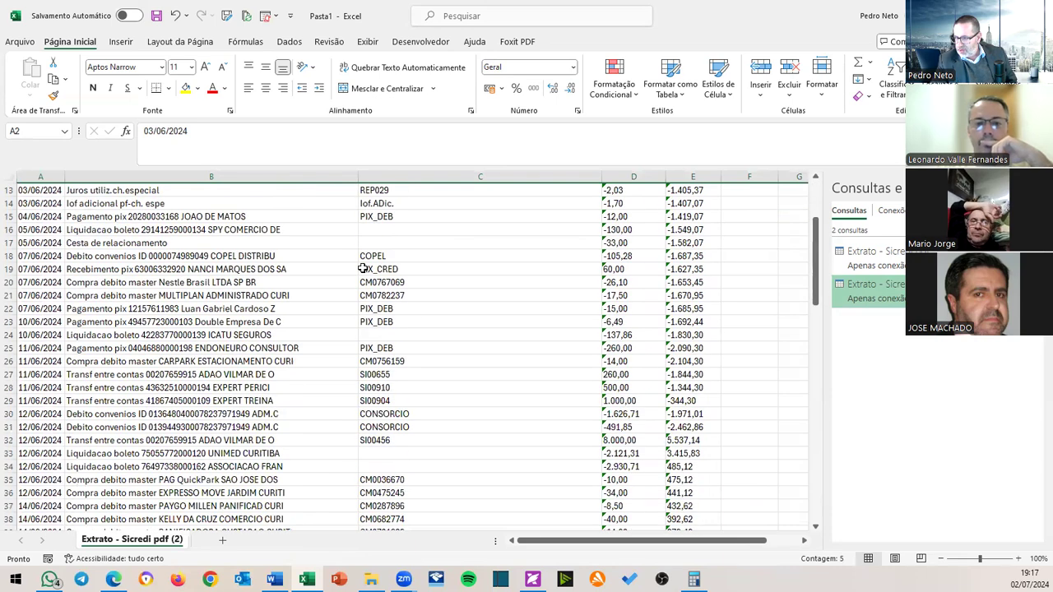
pyautogui.scroll(-14, 362, 269)
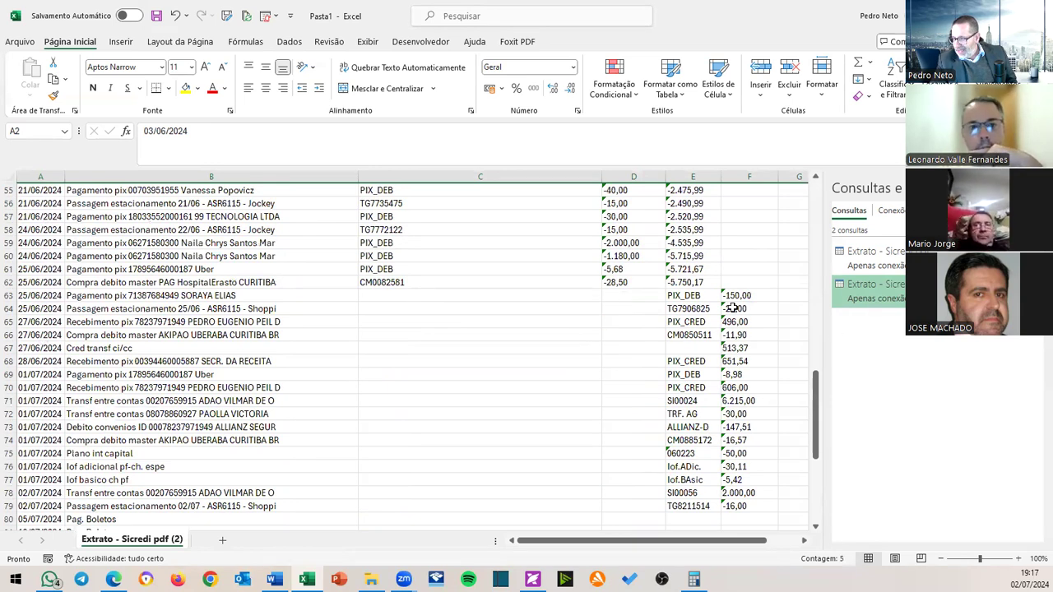
pyautogui.moveTo(429, 295); pyautogui.dragTo(623, 425)
pyautogui.rightClick(623, 425)
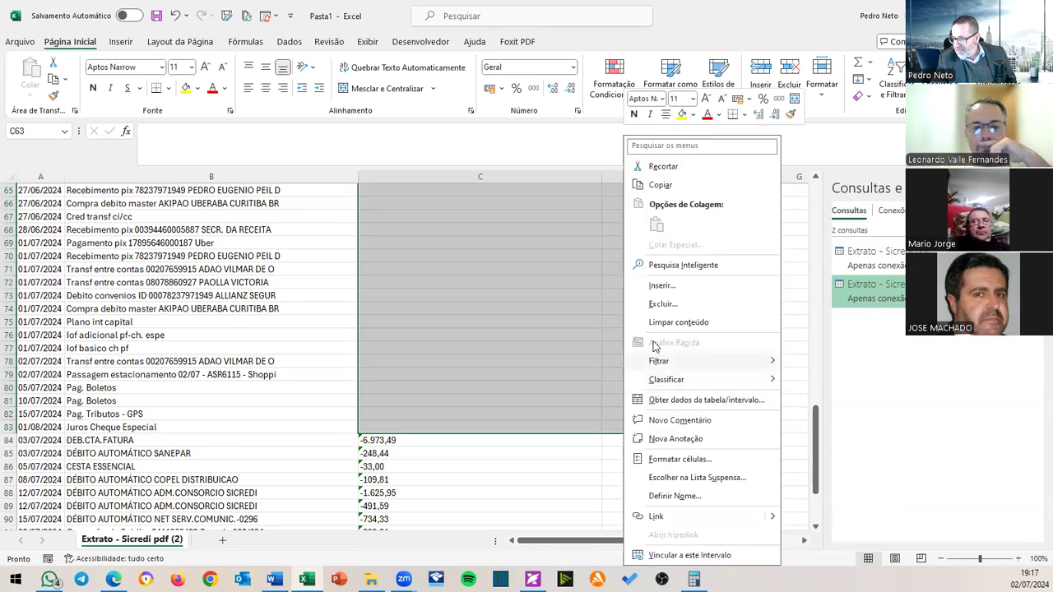
pyautogui.click(663, 304)
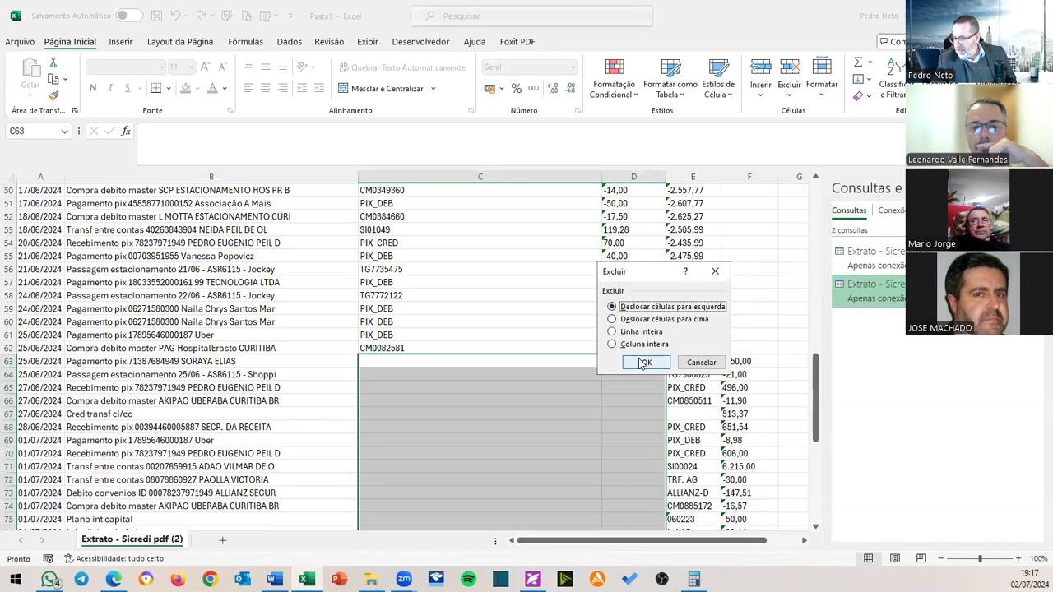
pyautogui.click(644, 363)
# Examine the Pag. Boletos row 80 across the sheet's columns for any amount placed further along.
pyautogui.scroll(-5, 617, 385)
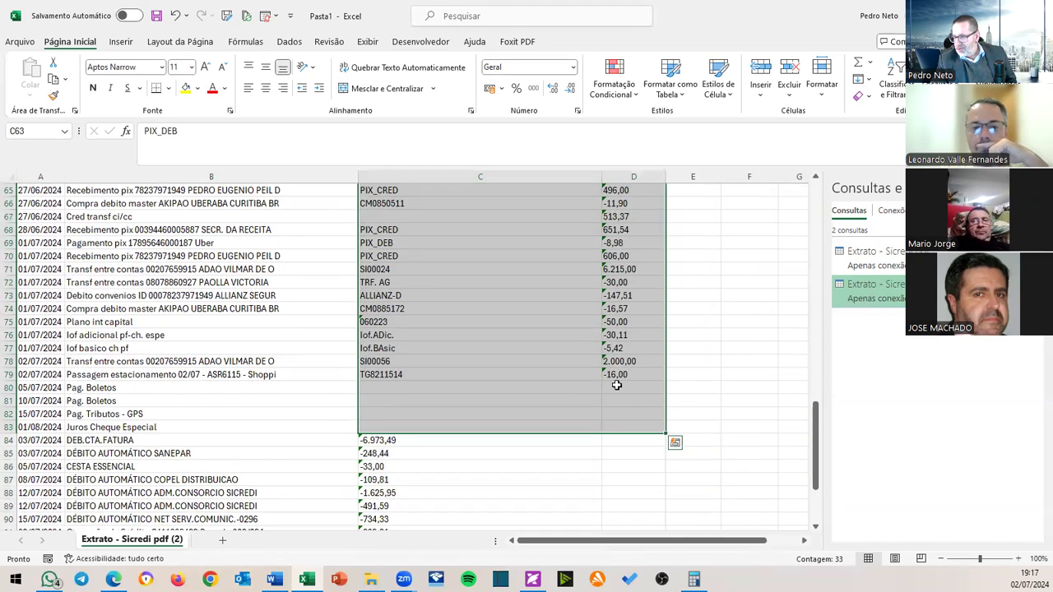
pyautogui.click(419, 414)
pyautogui.click(560, 390)
pyautogui.press('Right')
pyautogui.press('Right')
pyautogui.press('Right')
pyautogui.press('Right')
pyautogui.press('Right')
pyautogui.press('Right')
pyautogui.press('Right')
pyautogui.press('Right')
pyautogui.press('Right')
pyautogui.press('Right')
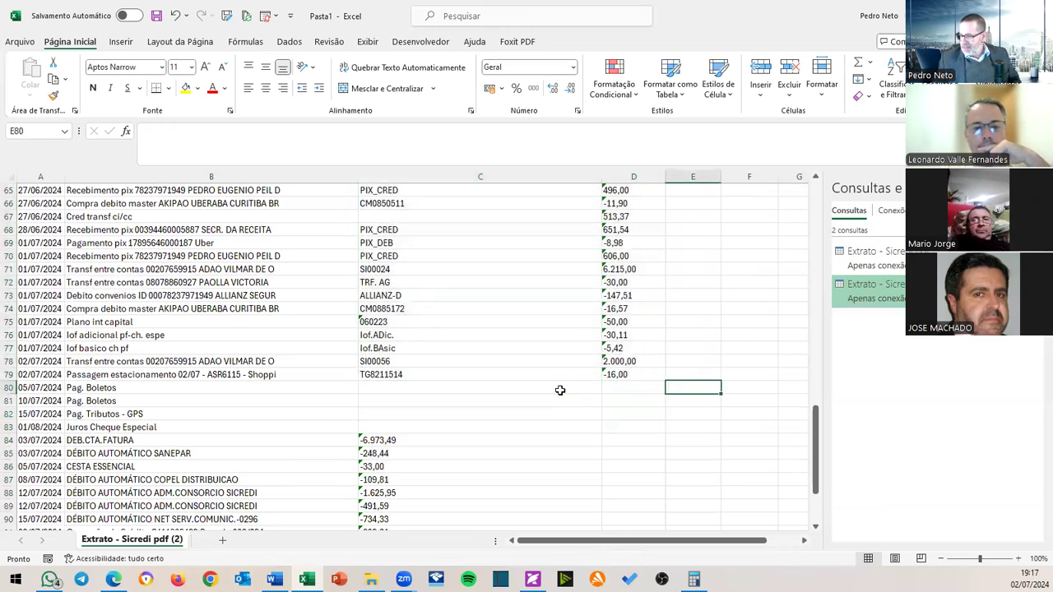
pyautogui.press('Right')
pyautogui.press('Right')
pyautogui.press('Right')
pyautogui.press('Right')
pyautogui.press('Right')
pyautogui.press('Right')
pyautogui.press('Right')
pyautogui.press('Right')
pyautogui.press('Right')
pyautogui.press('Right')
pyautogui.press('Right')
pyautogui.press('Right')
pyautogui.press('Right')
pyautogui.press('Right')
pyautogui.press('Right')
pyautogui.press('Right')
pyautogui.press('Right')
pyautogui.press('Right')
pyautogui.press('Right')
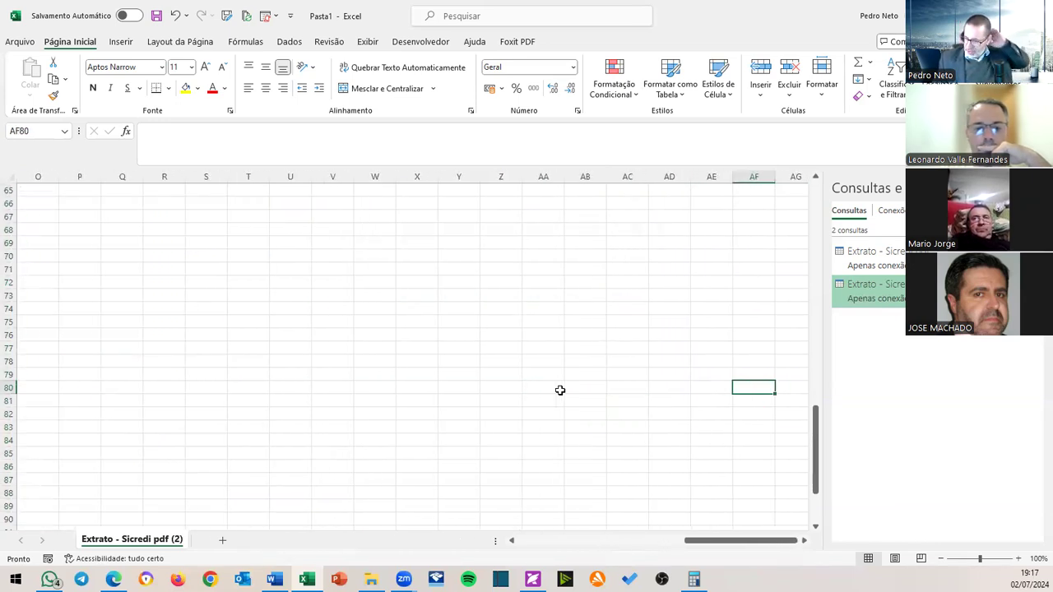
pyautogui.press('Left')
pyautogui.press('Left')
pyautogui.press('Left')
pyautogui.press('Left')
pyautogui.press('Left')
pyautogui.press('Left')
pyautogui.press('Left')
pyautogui.press('Left')
pyautogui.press('Left')
pyautogui.press('Left')
pyautogui.press('Left')
pyautogui.press('Left')
pyautogui.press('Left')
pyautogui.press('Left')
pyautogui.press('Left')
pyautogui.press('Left')
pyautogui.press('Left')
pyautogui.press('Left')
pyautogui.press('Left')
pyautogui.press('Left')
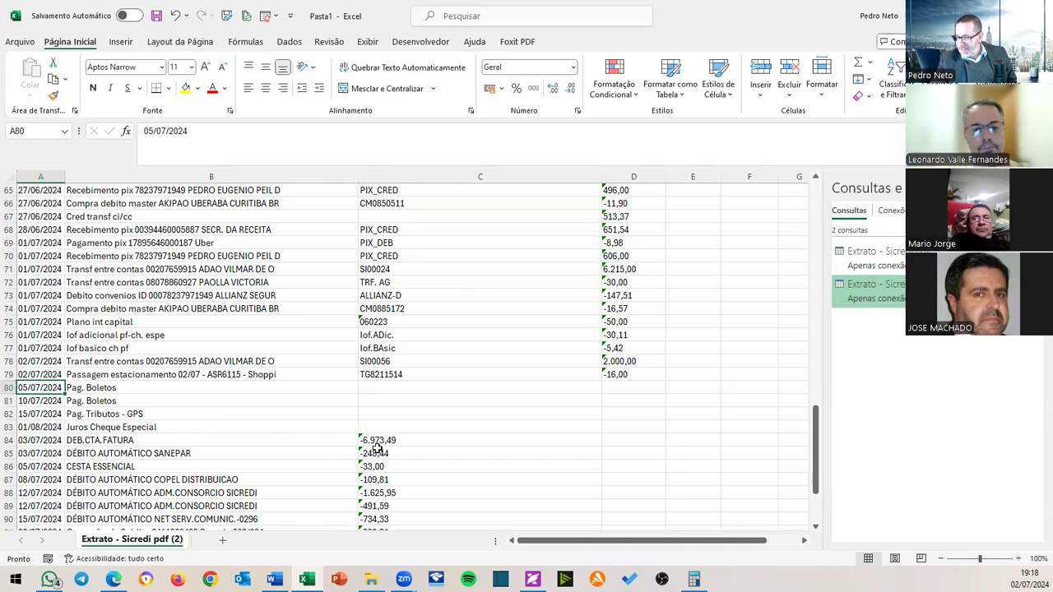
# Insert cells at C84:C91 to shift their amounts into the Valor (R$) column, and convert D2:D91 from text to numbers.
pyautogui.moveTo(393, 440)
pyautogui.mouseDown()
pyautogui.moveTo(395, 533)
pyautogui.moveTo(395, 440)
pyautogui.moveTo(394, 454)
pyautogui.mouseUp()
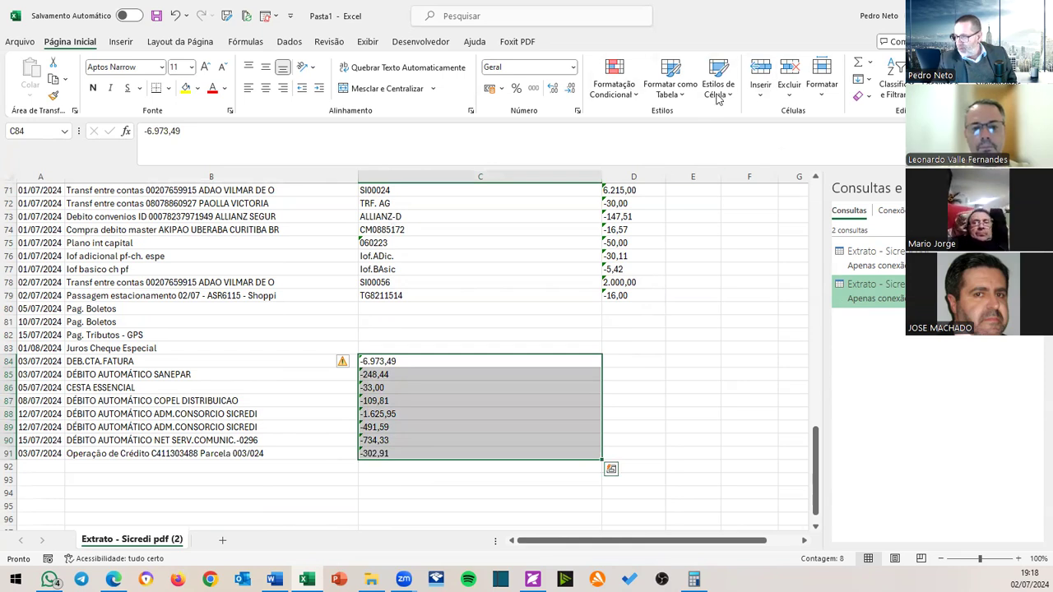
pyautogui.click(762, 73)
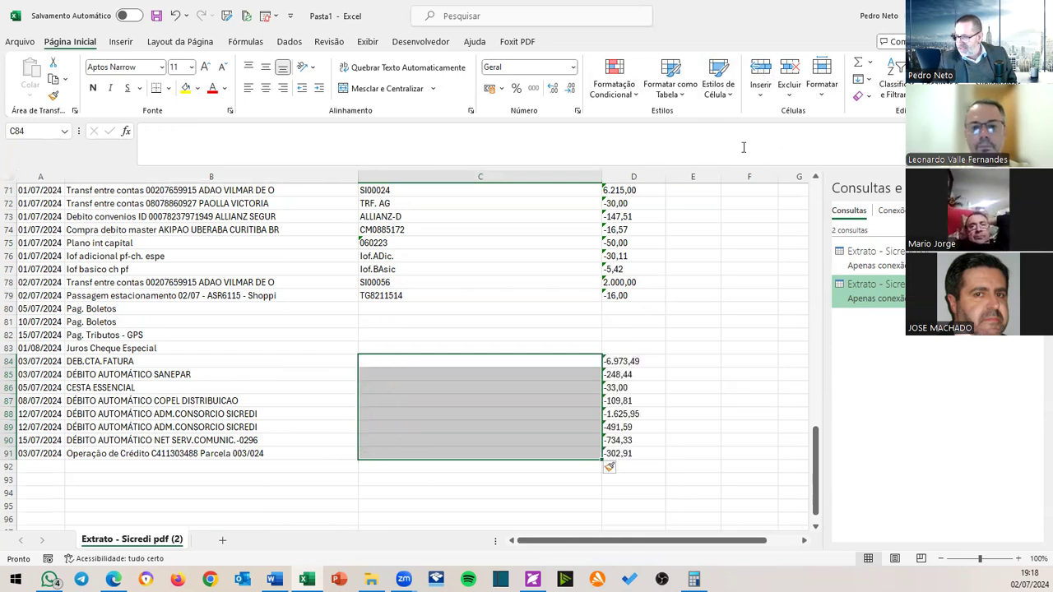
pyautogui.moveTo(628, 454); pyautogui.dragTo(619, 204)
pyautogui.click(595, 203)
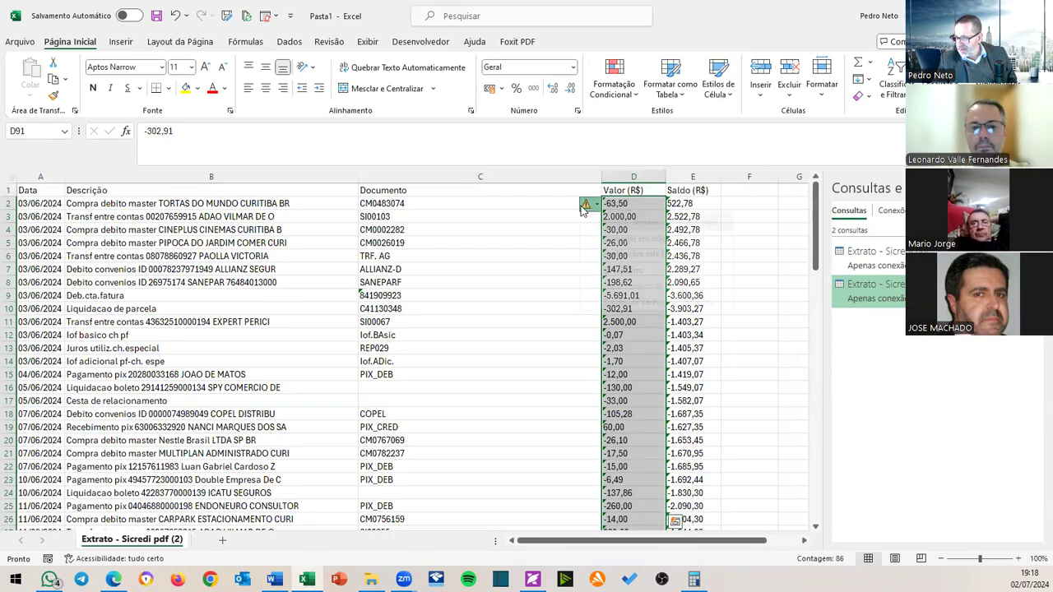
pyautogui.click(627, 240)
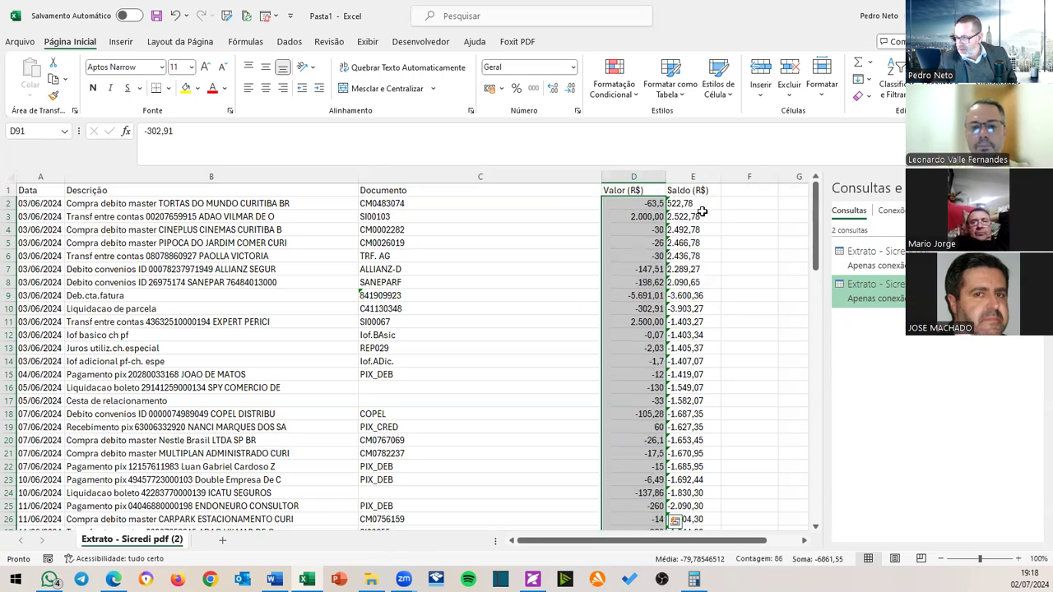
# Convert the Saldo (R$) values in E2:E91 from text to numbers.
pyautogui.moveTo(698, 203); pyautogui.dragTo(709, 490)
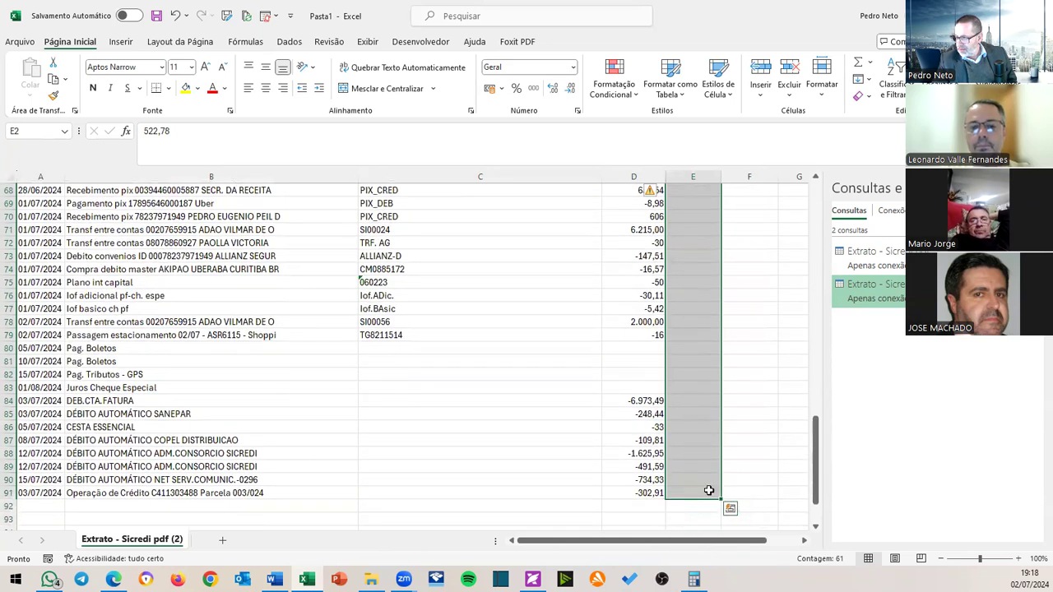
pyautogui.click(649, 192)
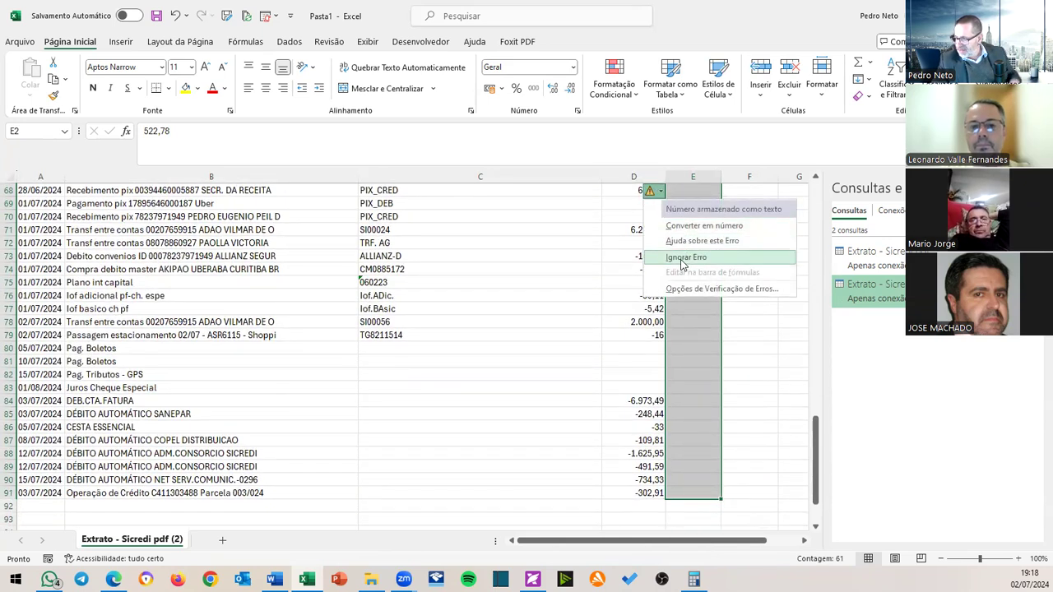
pyautogui.click(687, 226)
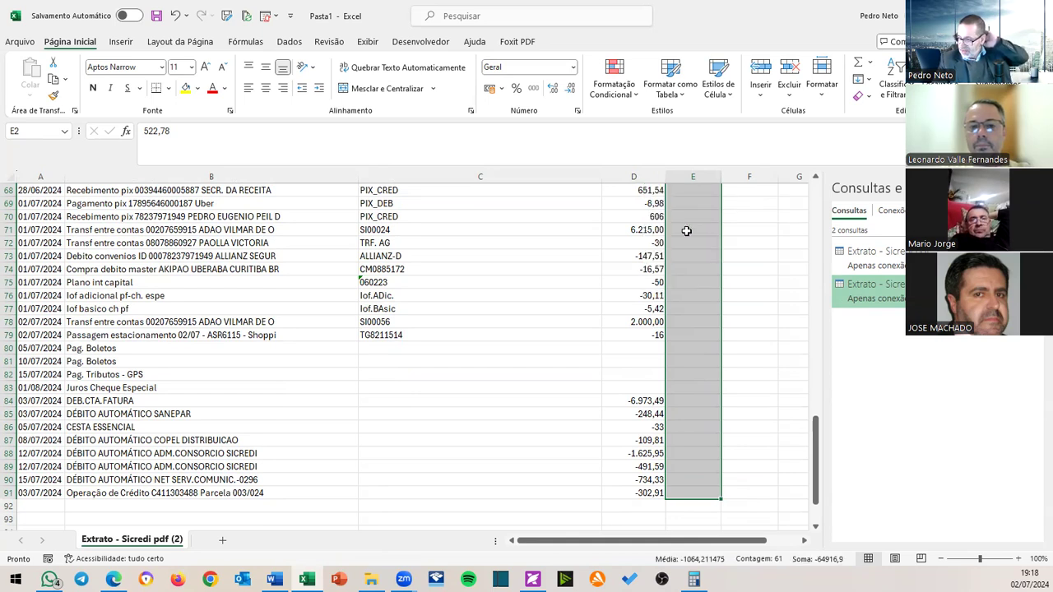
pyautogui.scroll(9, 691, 343)
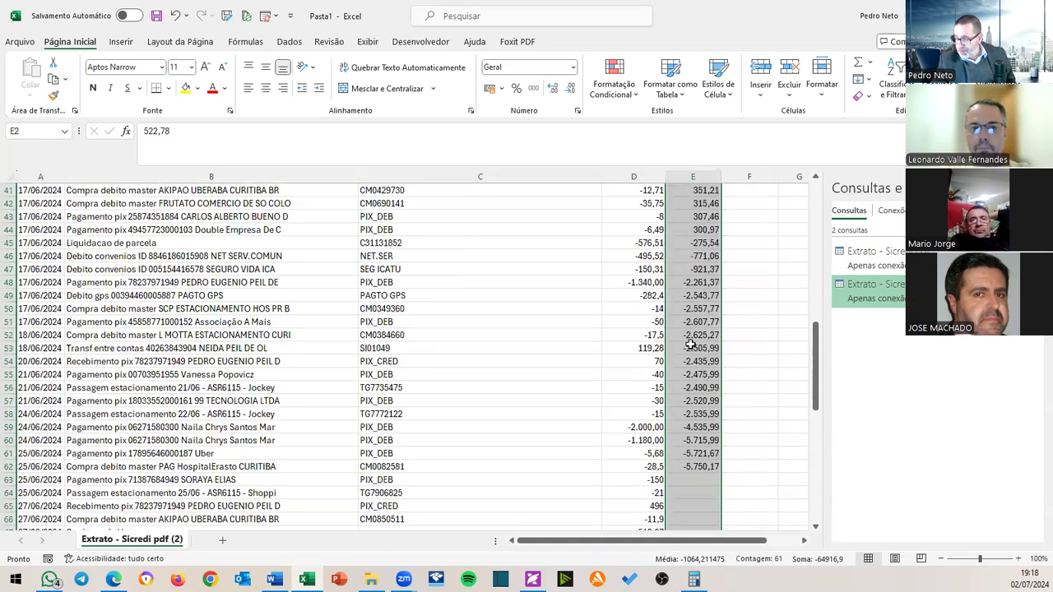
pyautogui.scroll(13, 691, 345)
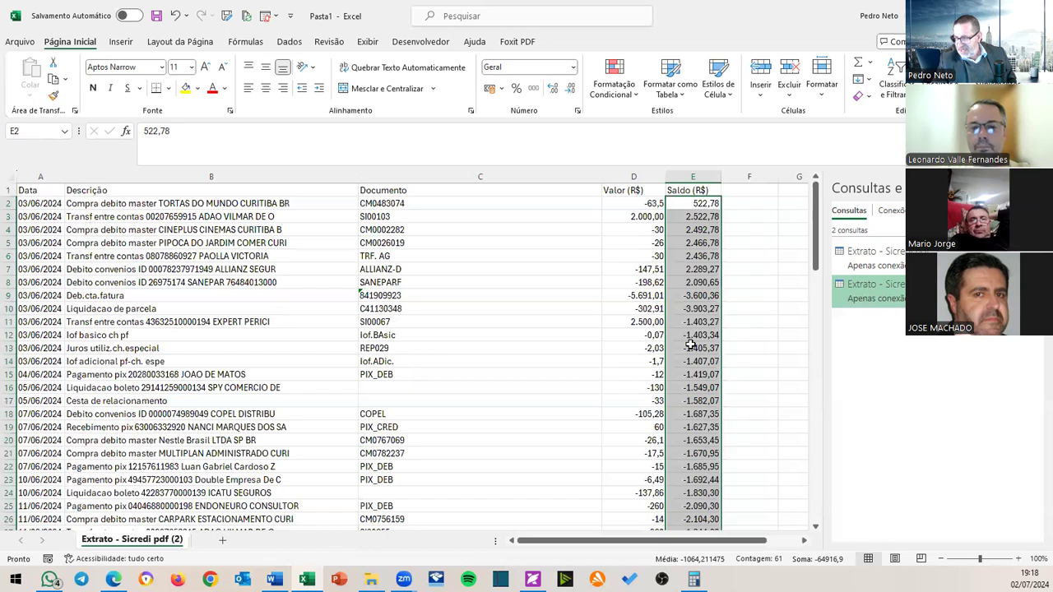
# Clear all Saldo (R$) values from E2 down to the end of the column, keeping the header.
pyautogui.click(705, 205)
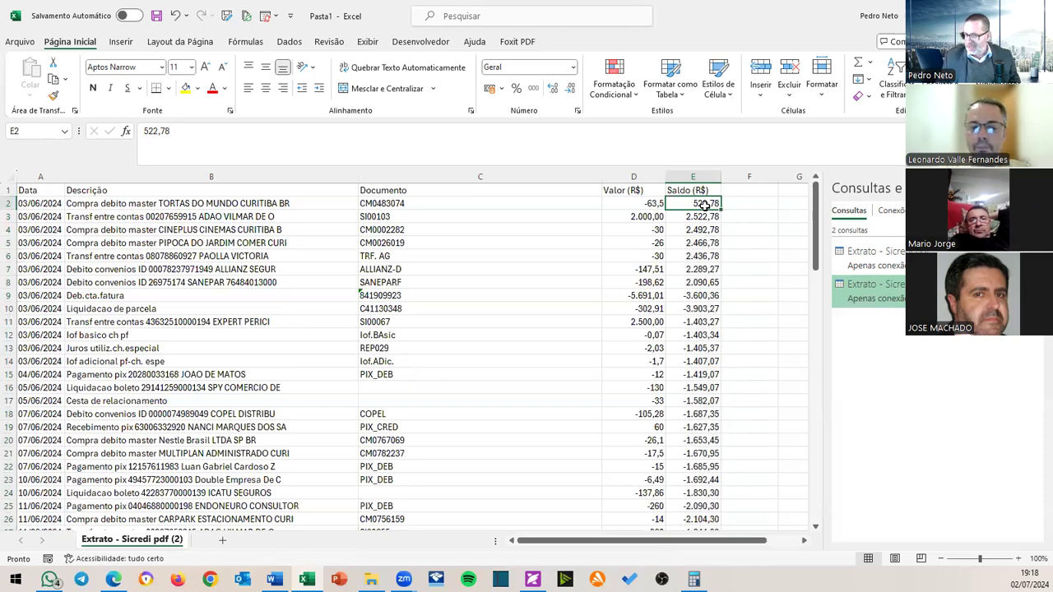
pyautogui.hotkey('ctrl', 'shift', 'Down')
pyautogui.hotkey('ctrl', 'shift', 'Down')
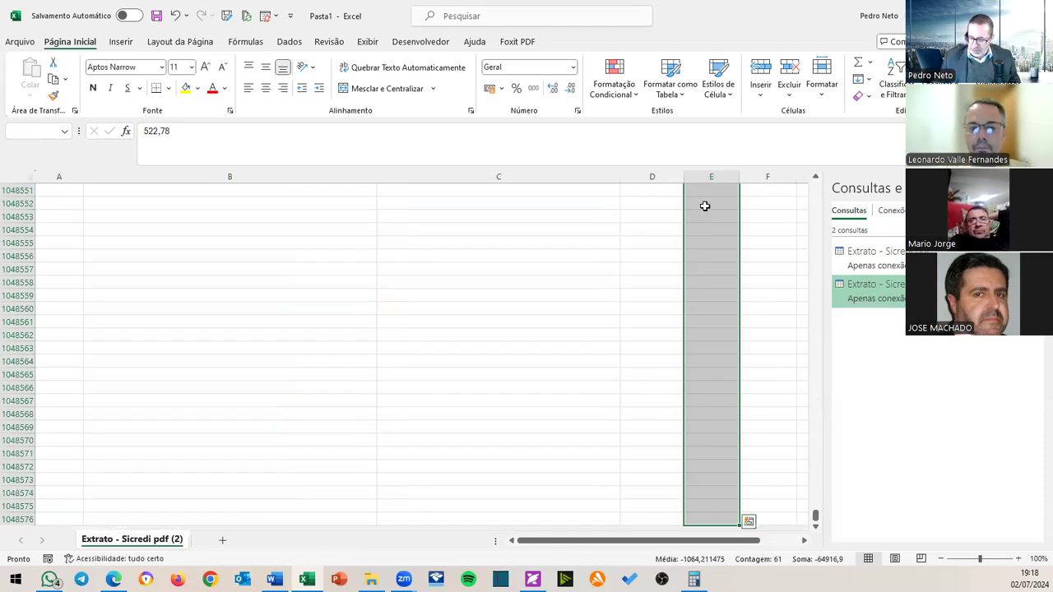
pyautogui.hotkey('ctrl', 'BackSpace')
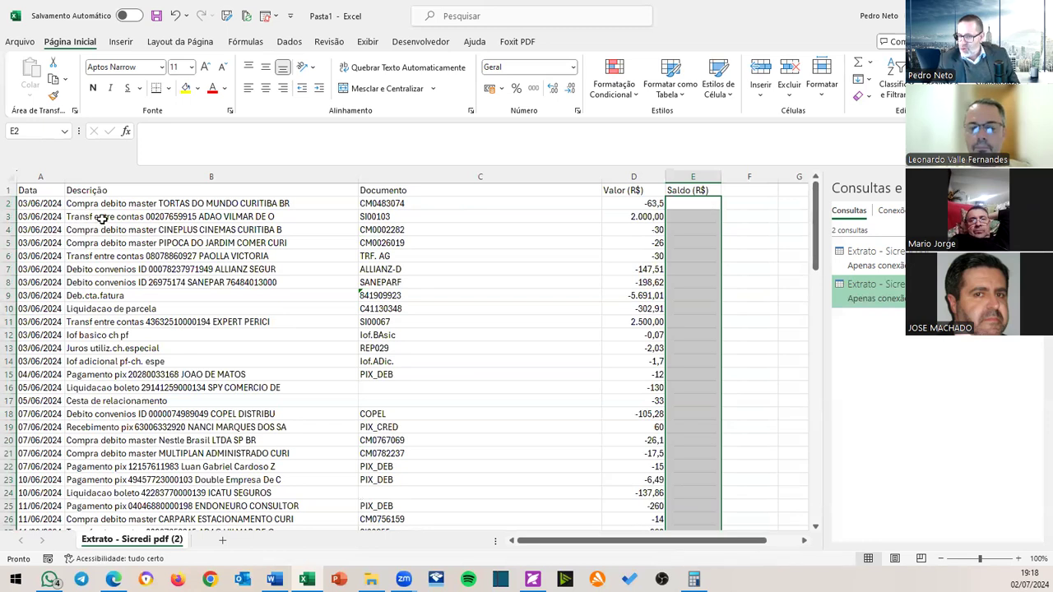
# Insert a blank row above the first transaction and select its Saldo (R$) cell E2.
pyautogui.click(10, 203)
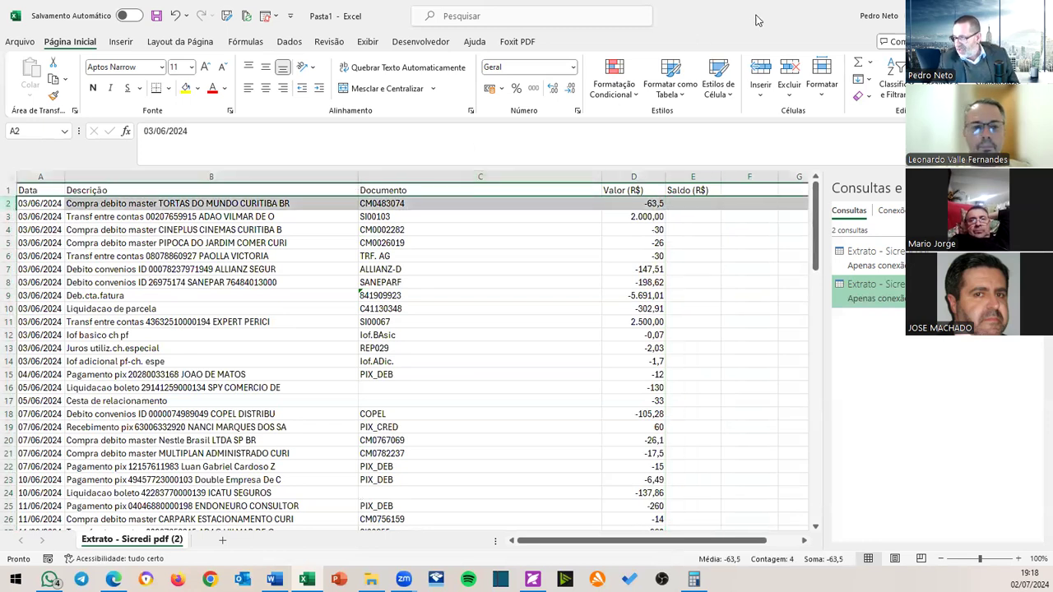
pyautogui.click(760, 72)
pyautogui.click(692, 202)
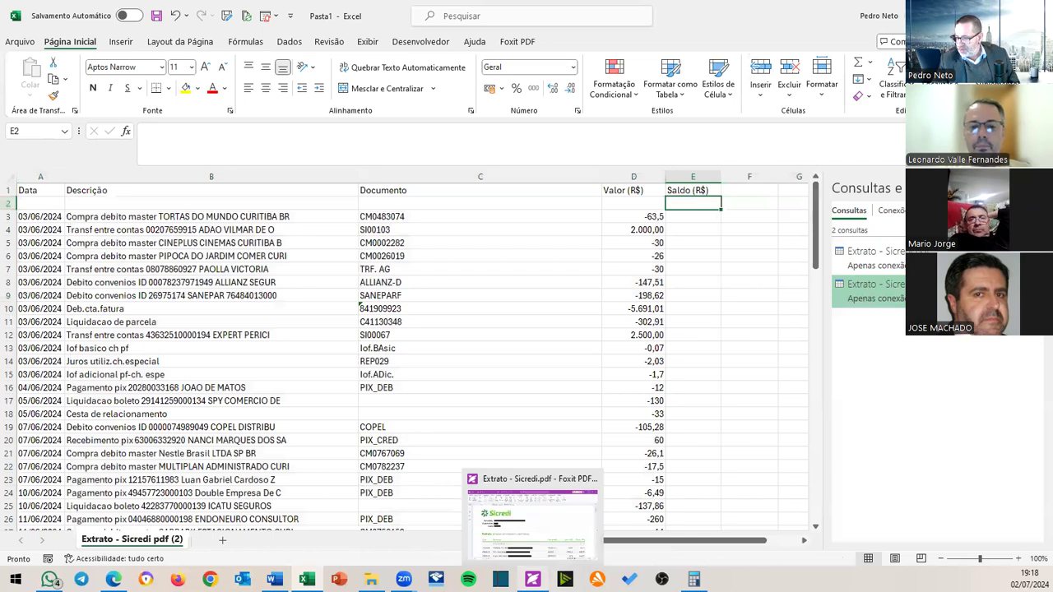
# Look up the SALDO ANTERIOR balance in Extrato - Sicredi.pdf in Foxit PDF Editor, and return to the Pasta1 workbook in Excel.
pyautogui.click(532, 579)
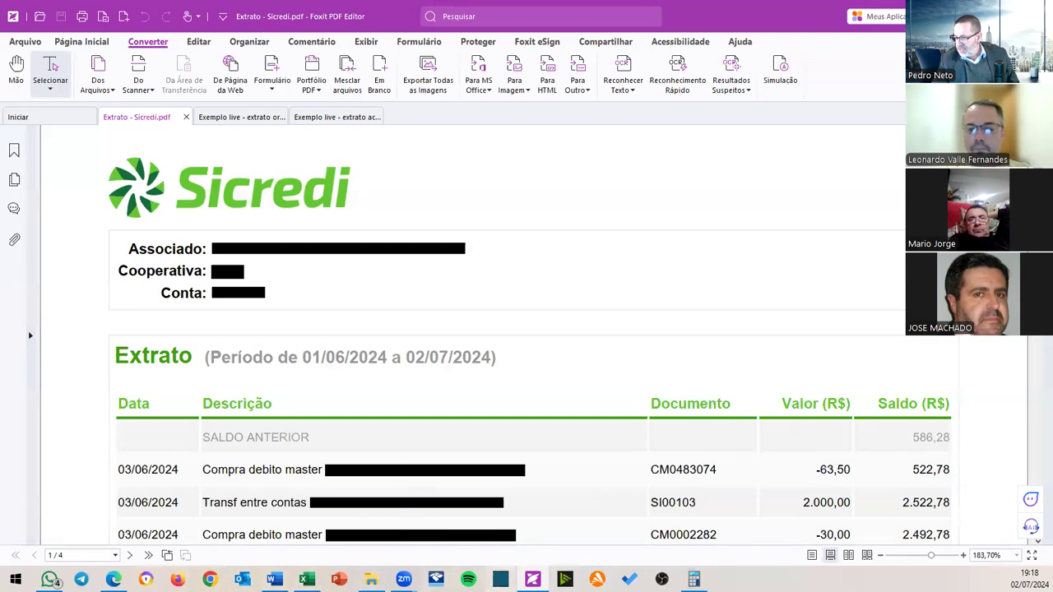
pyautogui.moveTo(306, 580)
pyautogui.click(288, 515)
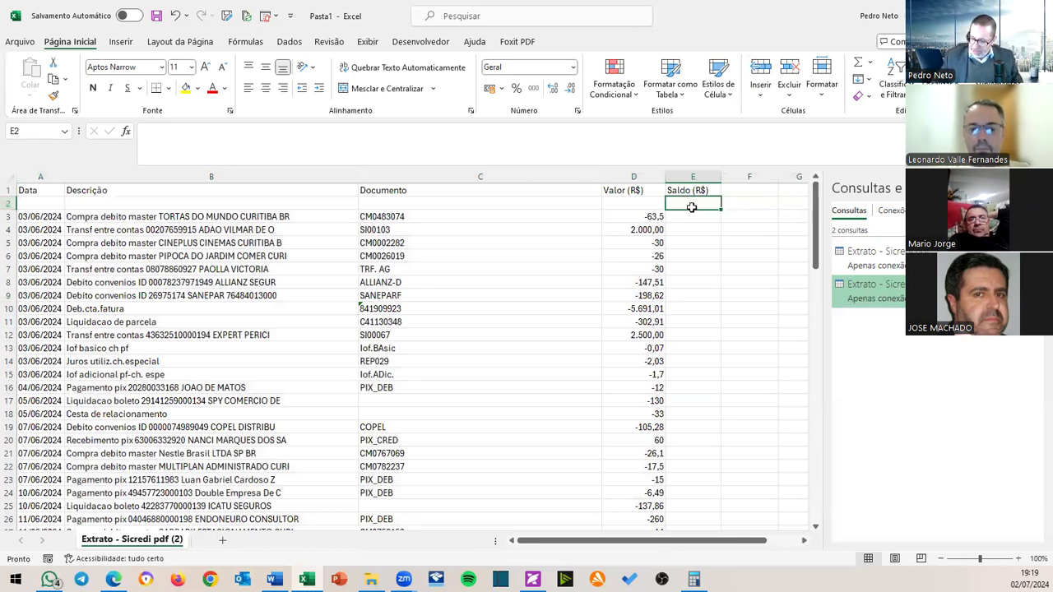
# Enter the opening balance 586,28 in E2 and apply the thousands-separator accounting format to the Valor (R$) and Saldo (R$) columns.
pyautogui.write('586,28')
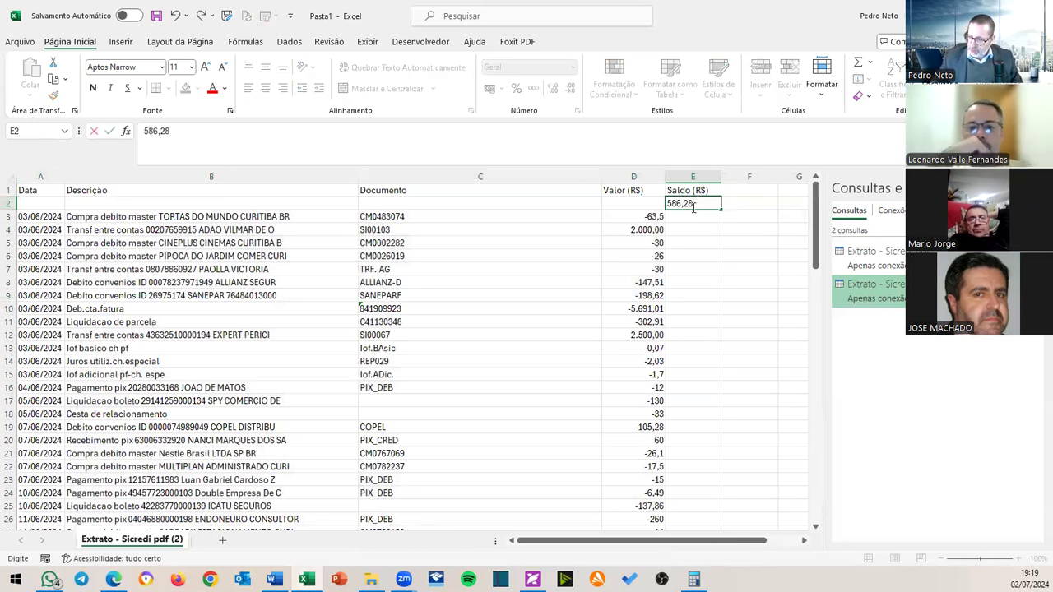
pyautogui.press('Return')
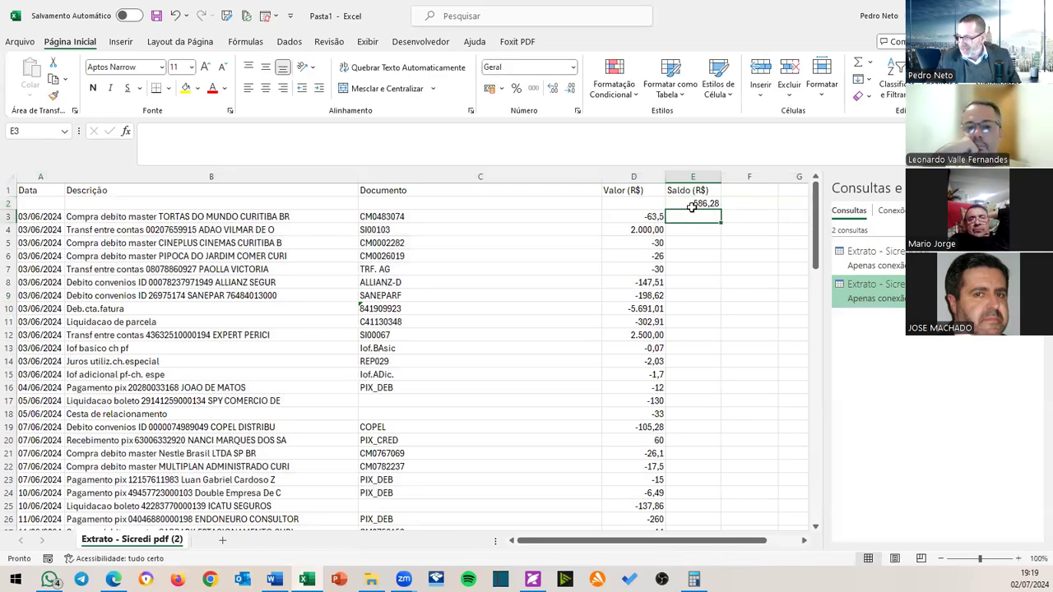
pyautogui.click(634, 176)
pyautogui.click(533, 88)
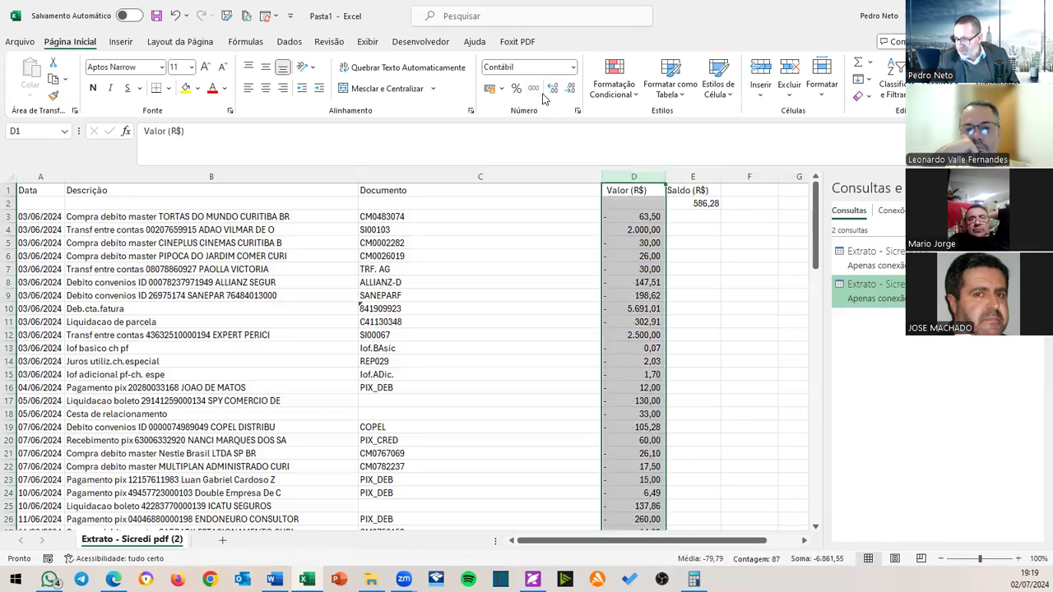
pyautogui.click(705, 176)
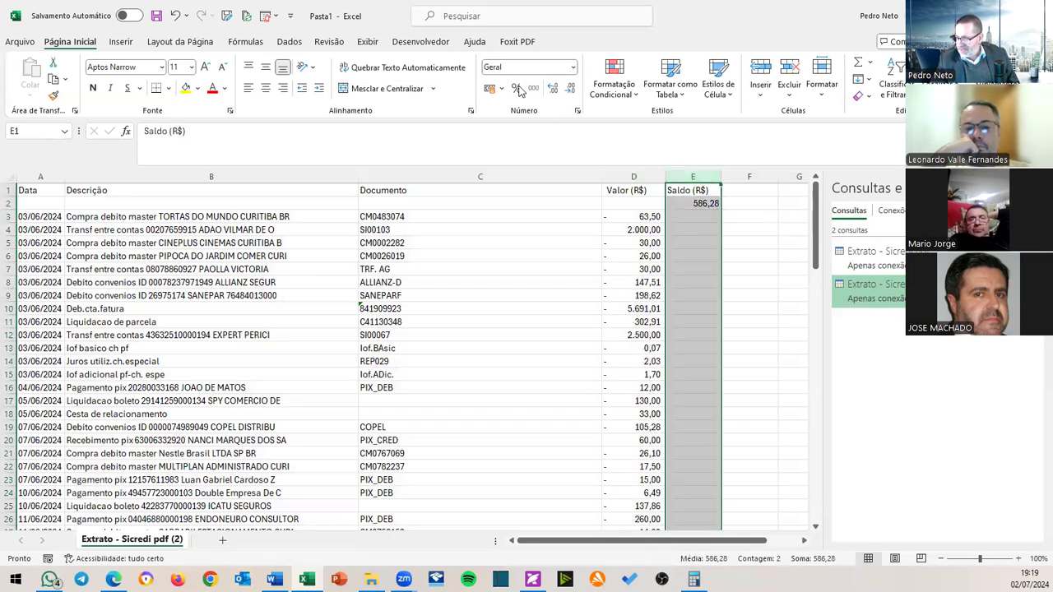
pyautogui.click(534, 88)
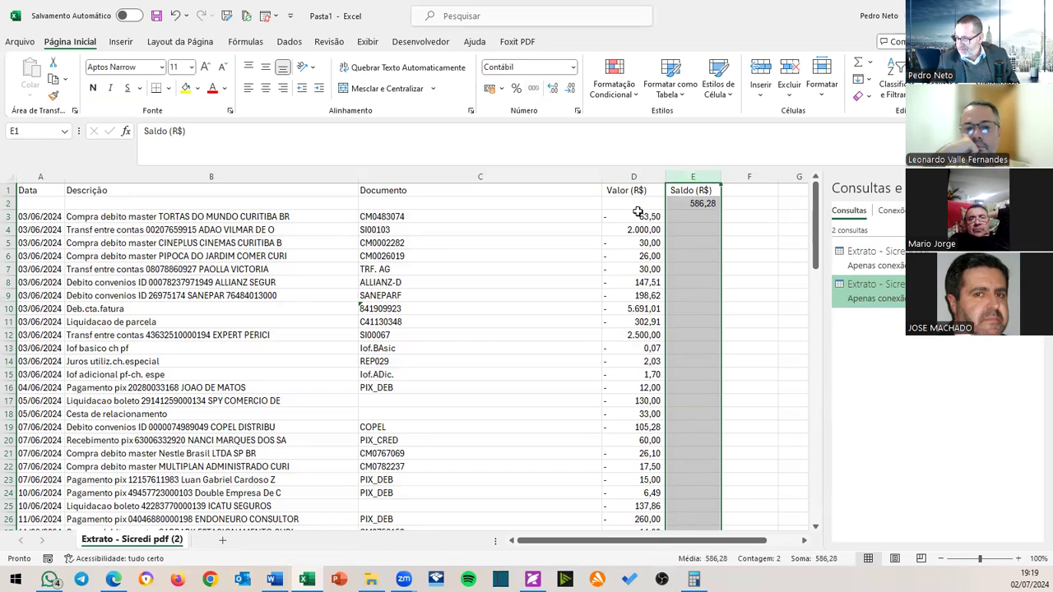
# Build the running-balance formula =E2+soma($D$3:D3 in cell E3, with the start of the summed range made absolute.
pyautogui.click(707, 216)
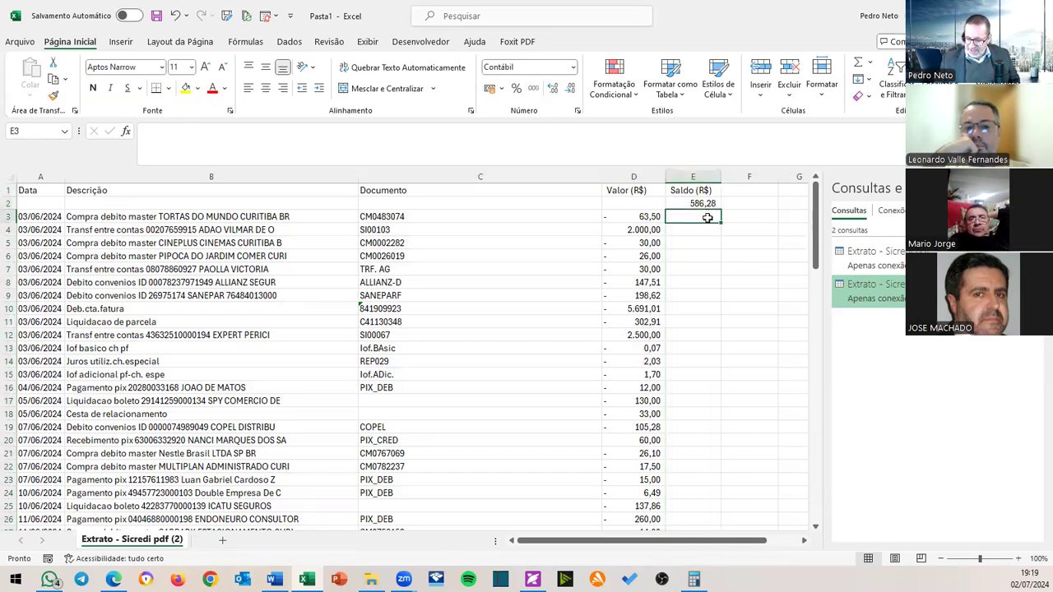
pyautogui.write('=')
pyautogui.click(697, 205)
pyautogui.write('+')
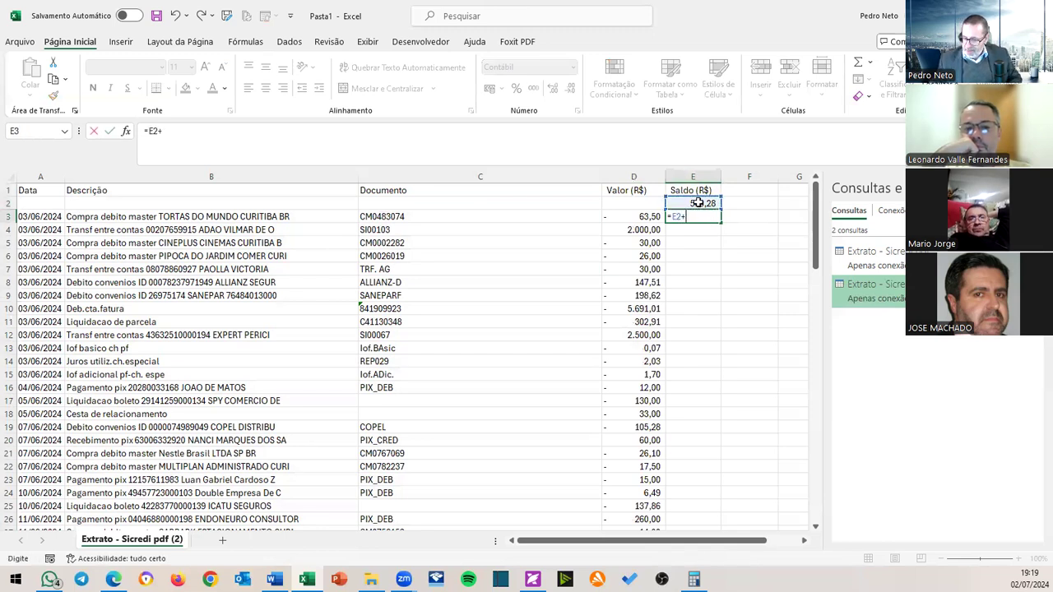
pyautogui.write('soma(')
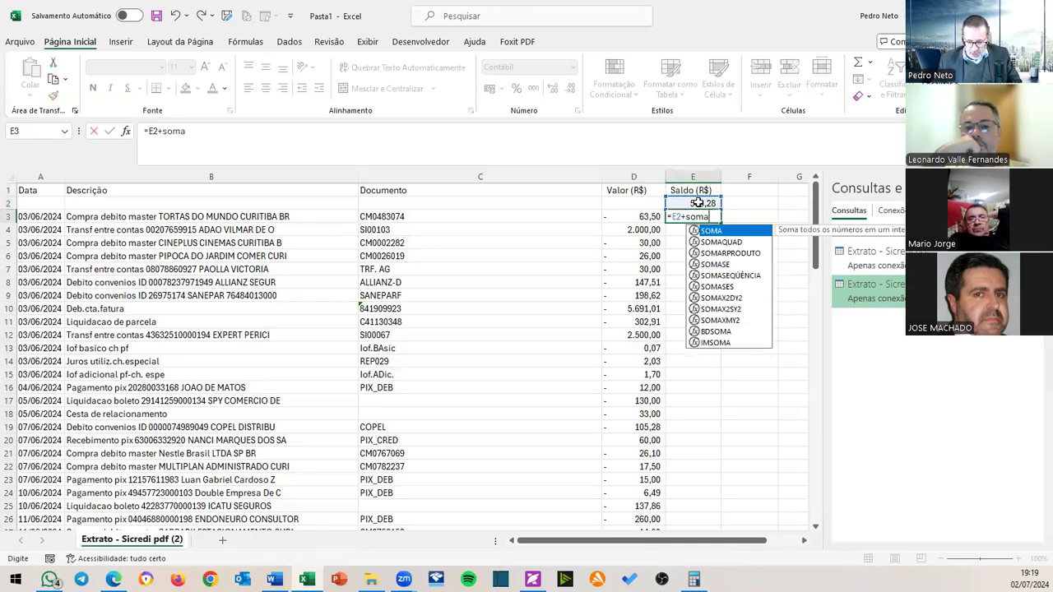
pyautogui.click(642, 218)
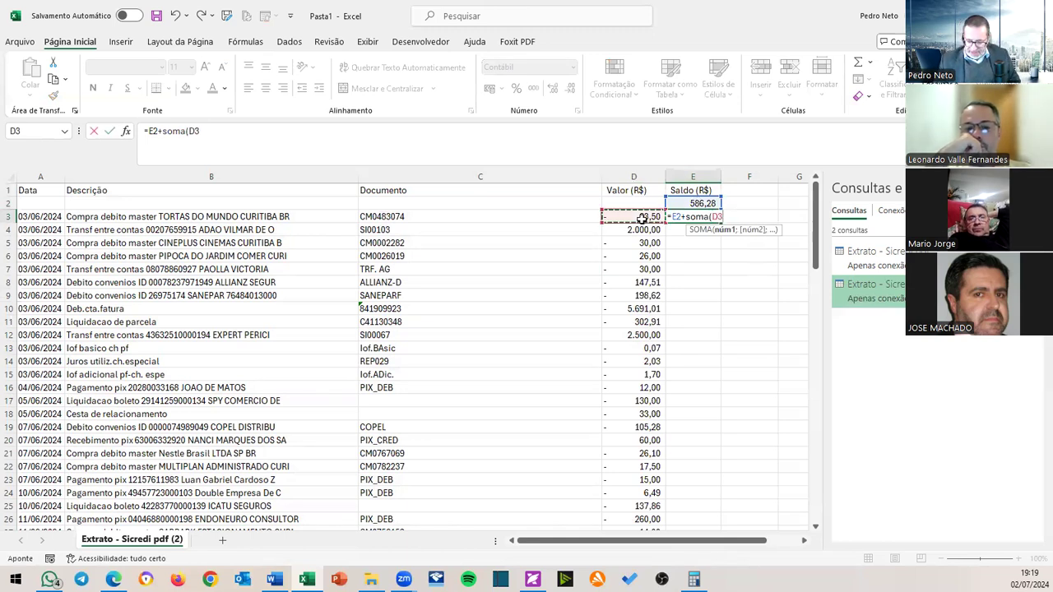
pyautogui.press('F8')
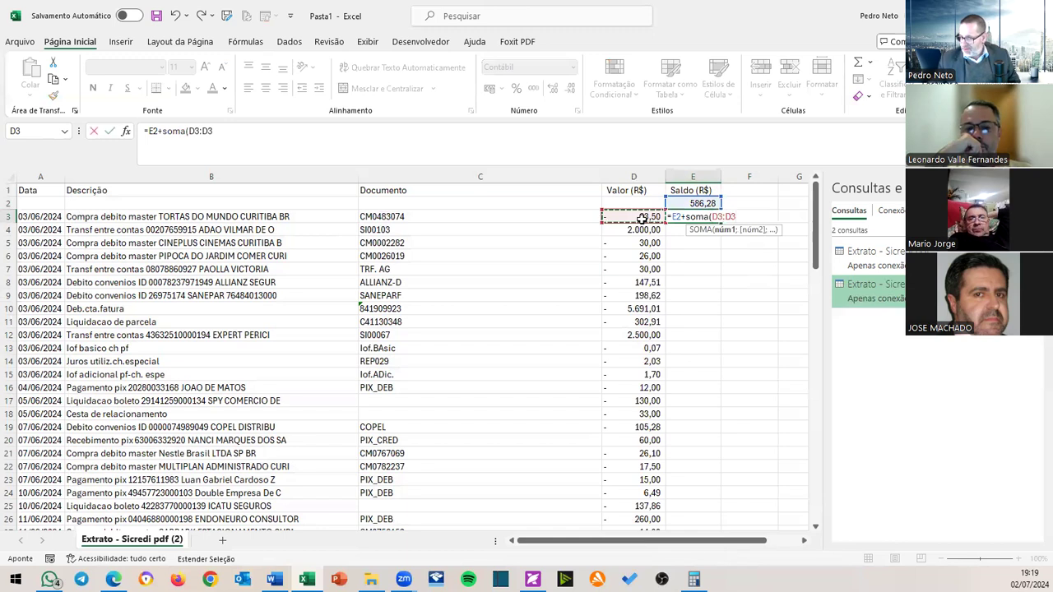
pyautogui.click(196, 130)
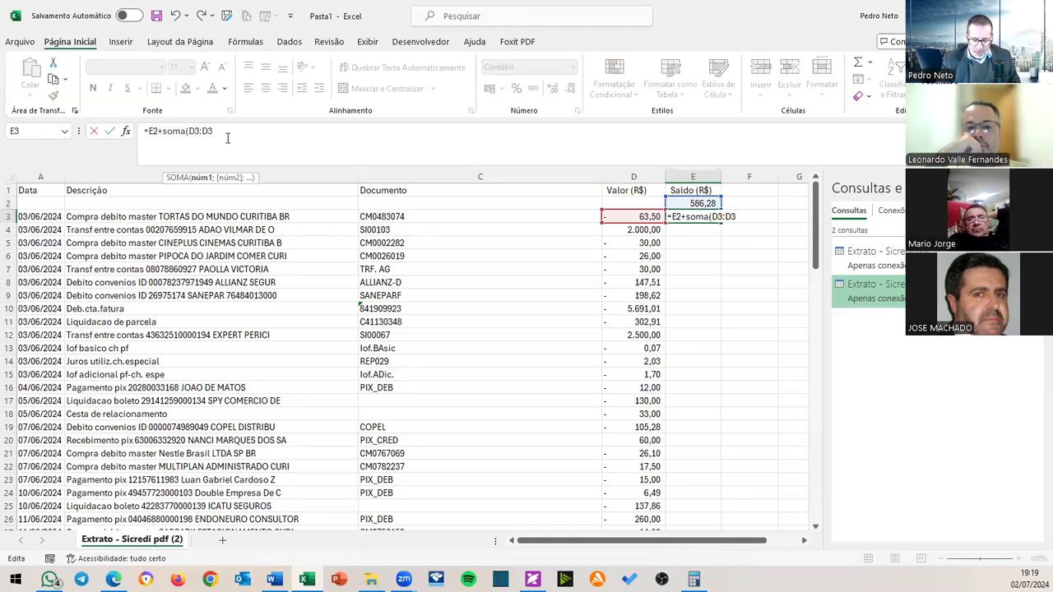
pyautogui.press('F4')
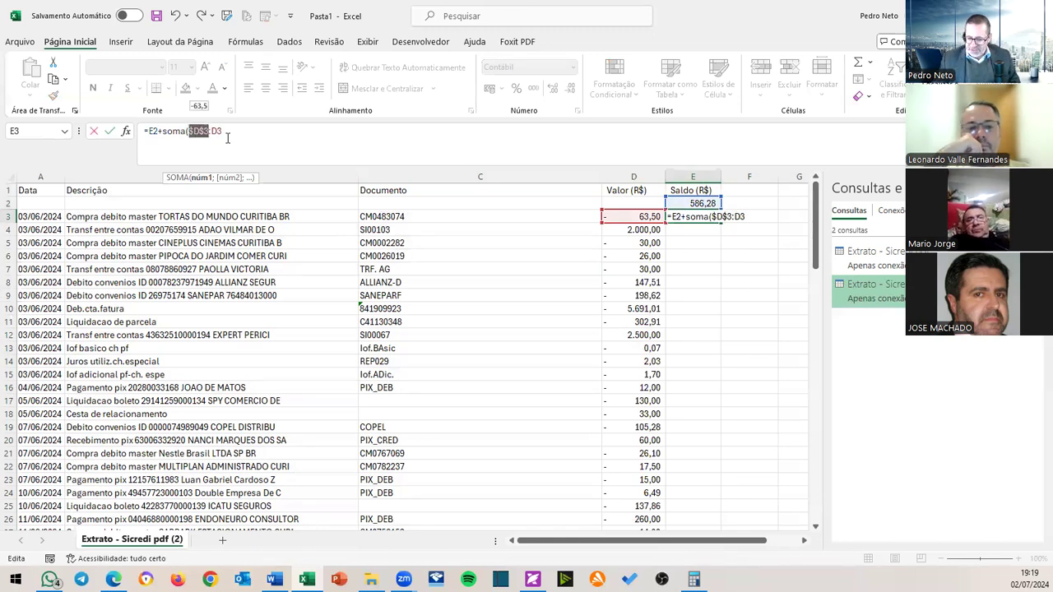
# Enter =E2+SOMA($D$3:D3) in cell E3 and fill the formula down the Saldo column to row 92.
pyautogui.press('Return')
pyautogui.press('Return')
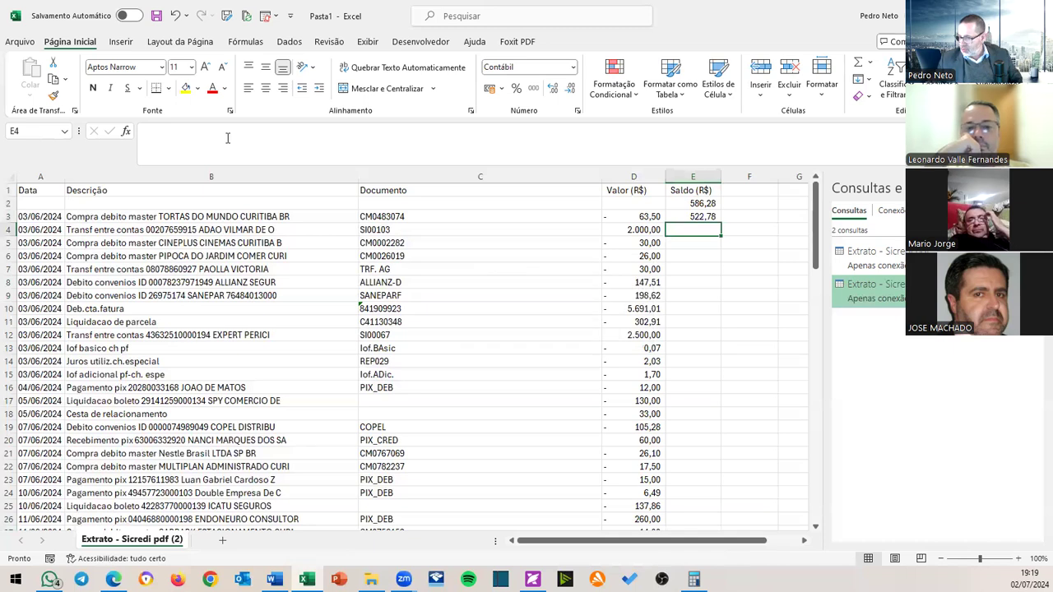
pyautogui.click(696, 216)
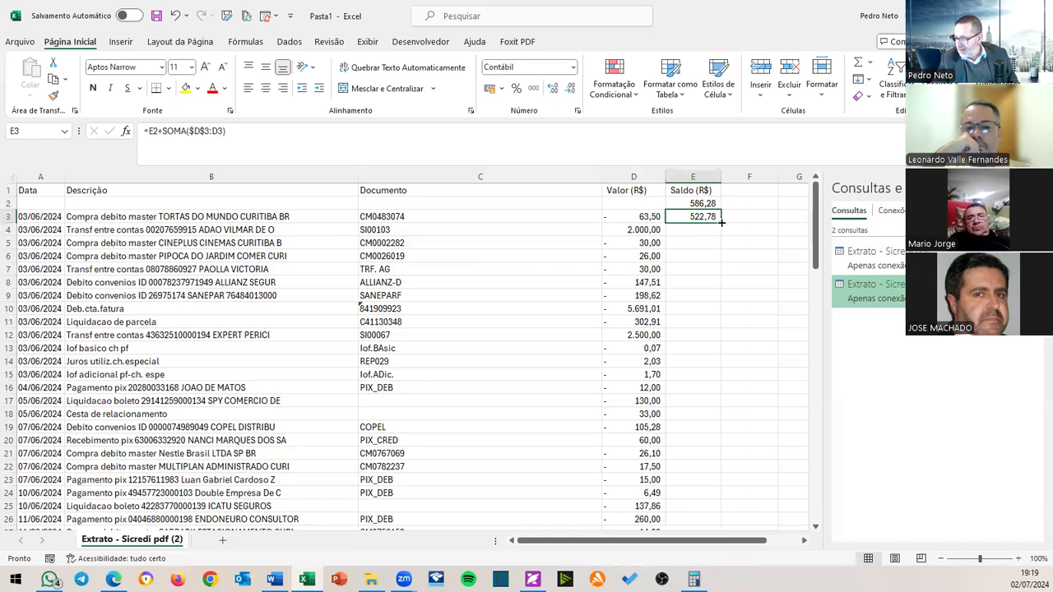
pyautogui.doubleClick(719, 219)
pyautogui.scroll(-20, 679, 317)
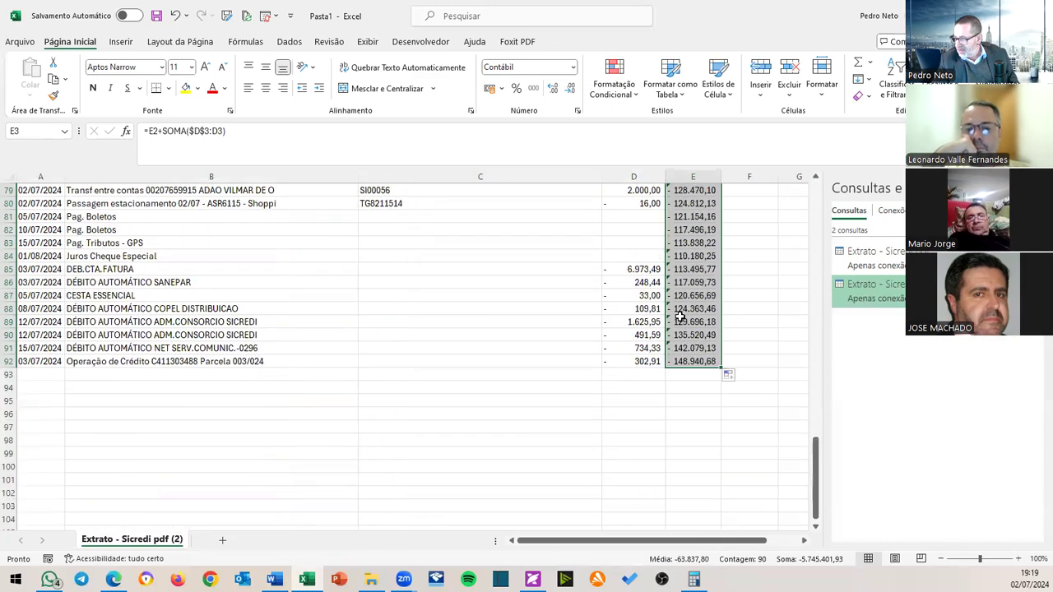
pyautogui.scroll(20, 679, 317)
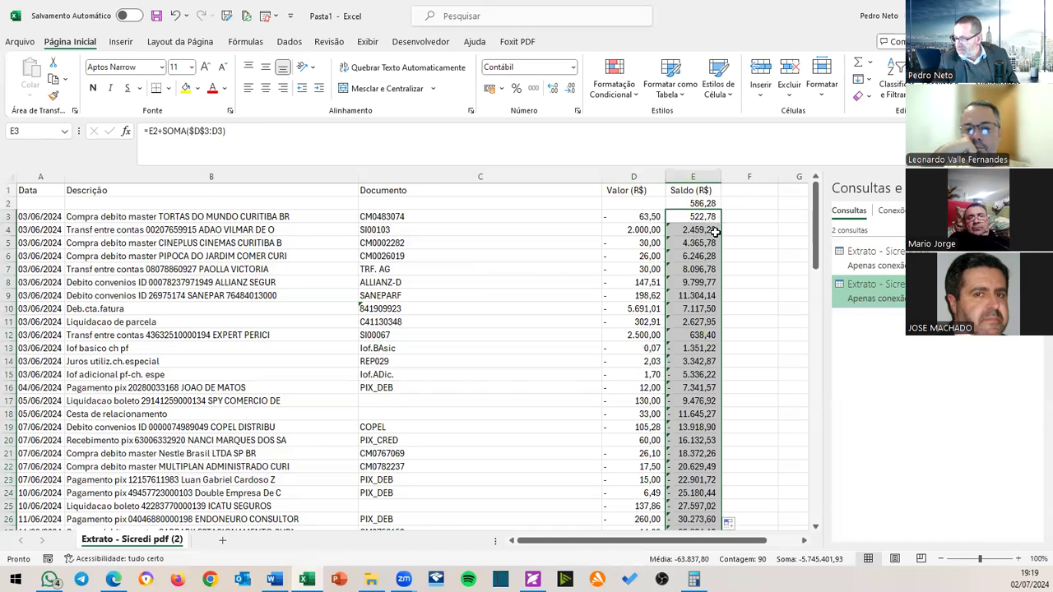
# Ignore the omitted-adjacent-cells formula error for the balances in E4:E92.
pyautogui.moveTo(701, 230); pyautogui.dragTo(684, 453)
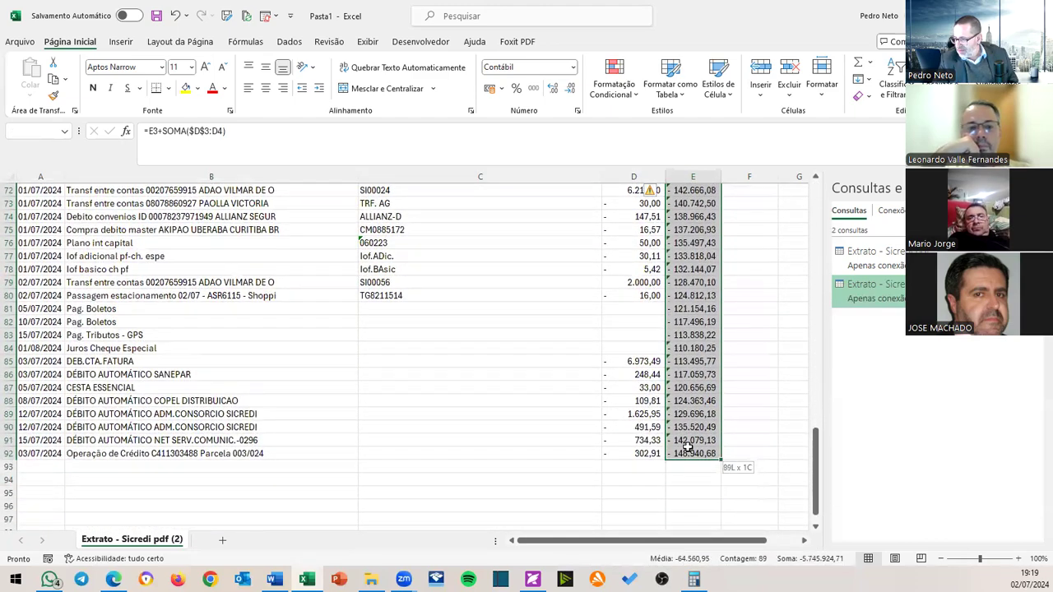
pyautogui.click(656, 191)
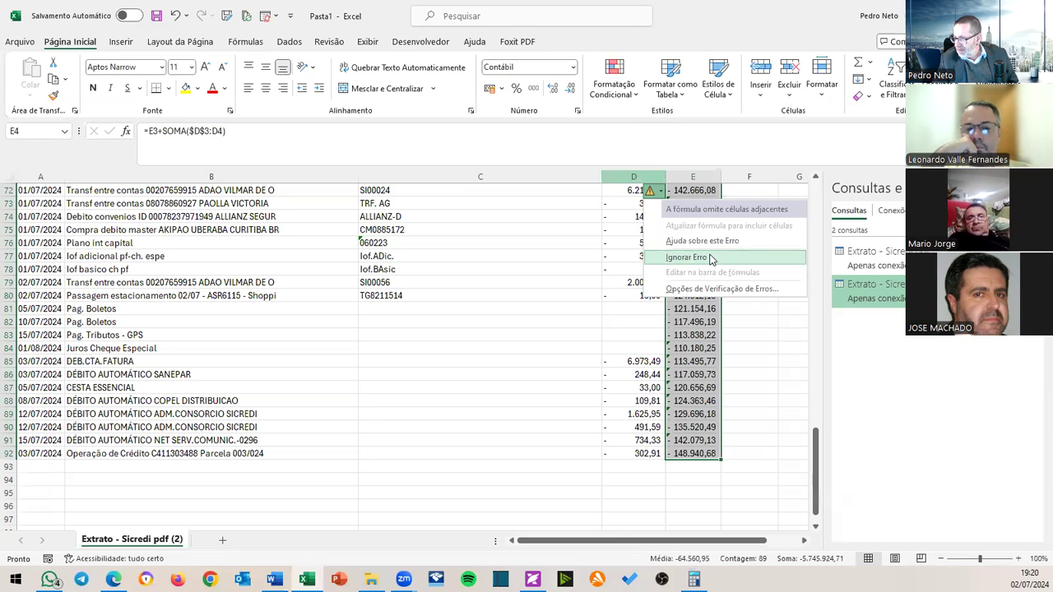
pyautogui.click(687, 257)
pyautogui.scroll(10, 683, 263)
pyautogui.scroll(14, 682, 268)
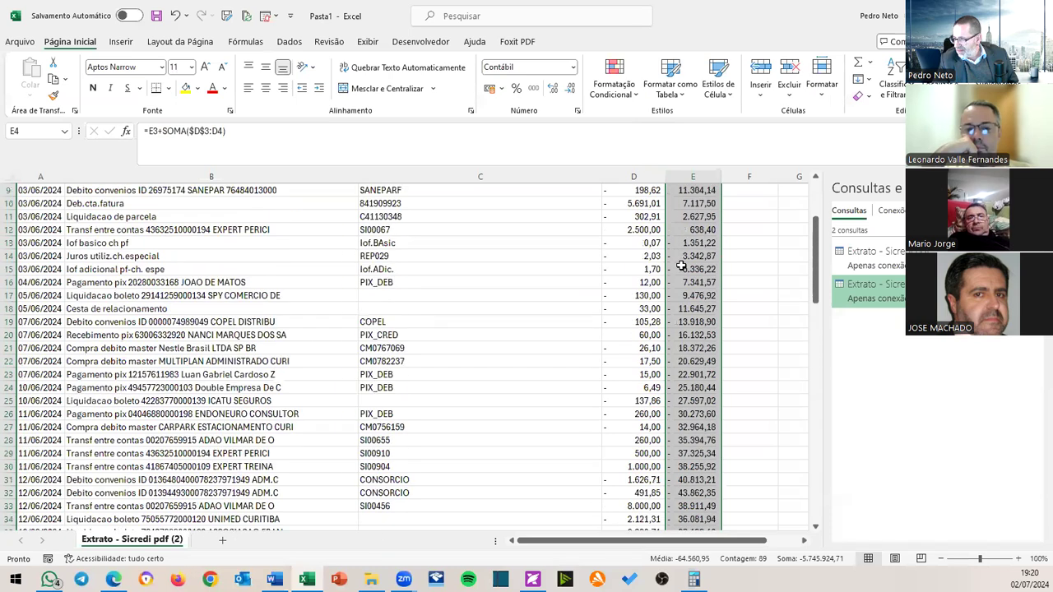
# Replace the formula in E3 with =E2+D3 and fill it down the Saldo column to row 92.
pyautogui.click(709, 217)
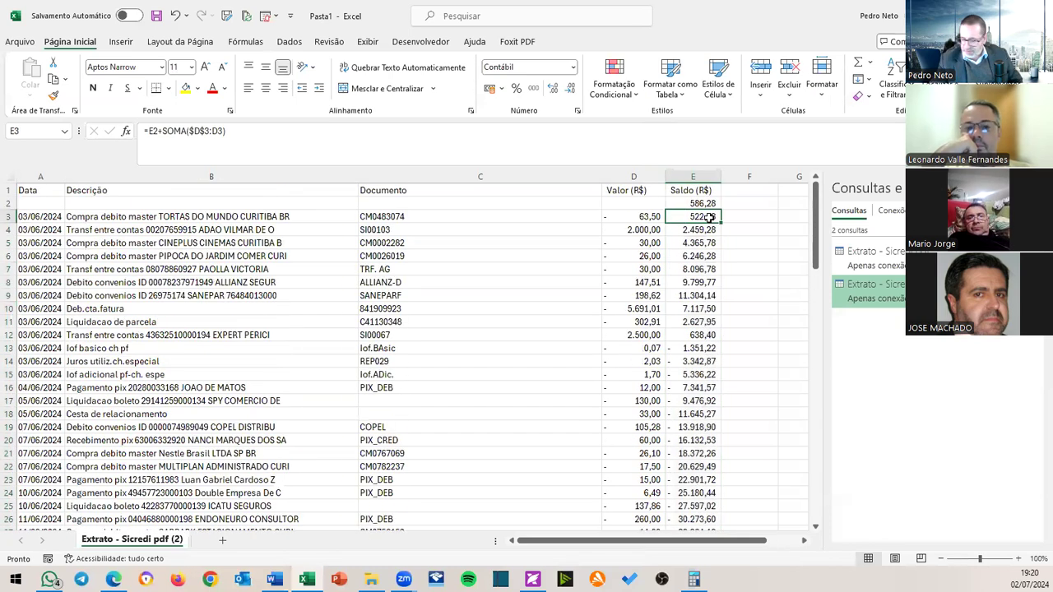
pyautogui.write('=')
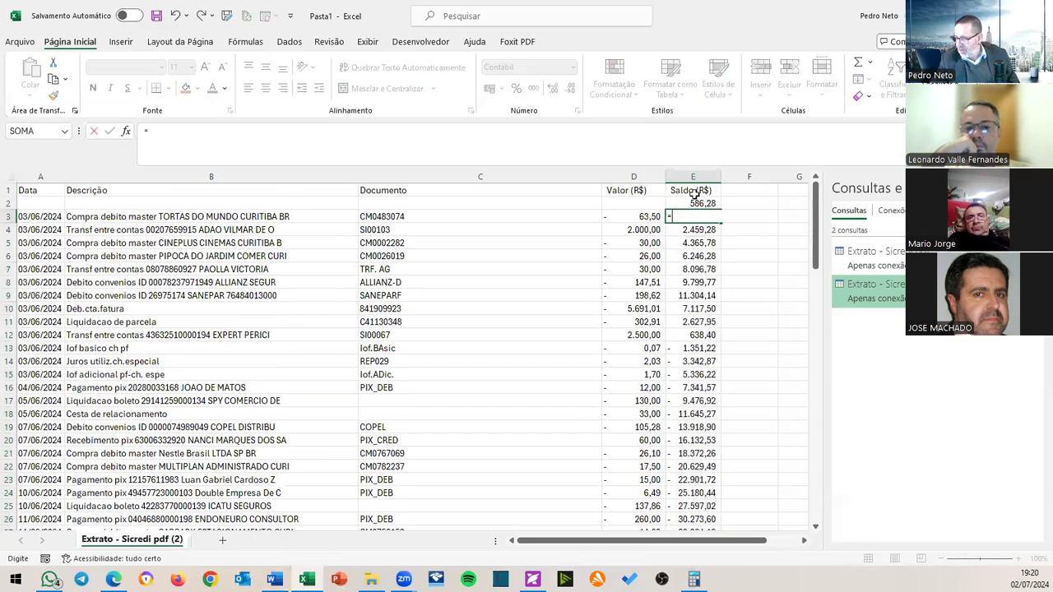
pyautogui.click(696, 204)
pyautogui.write('+')
pyautogui.click(631, 216)
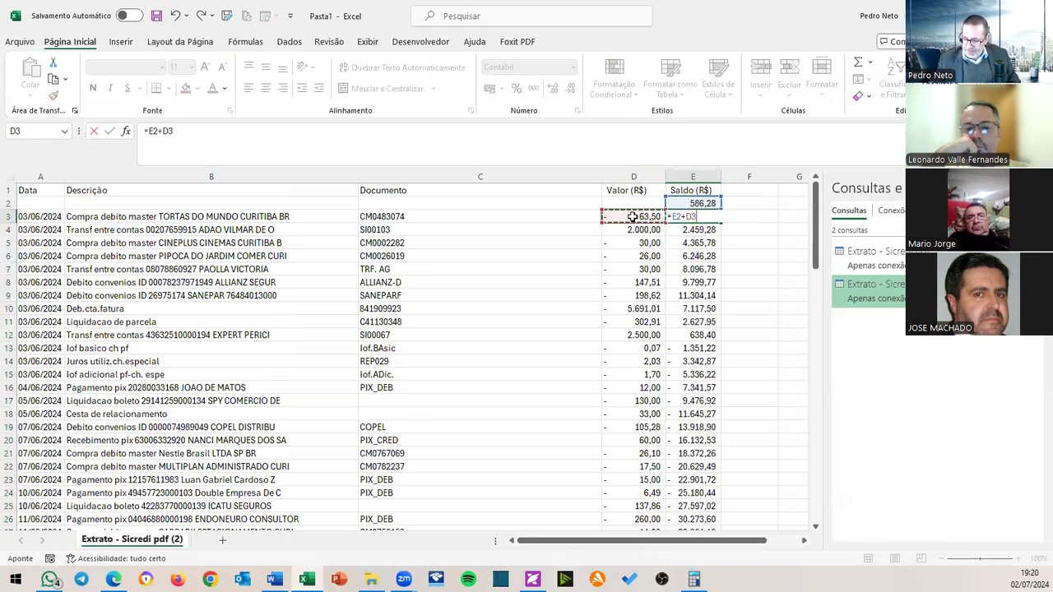
pyautogui.press('Return')
pyautogui.click(713, 218)
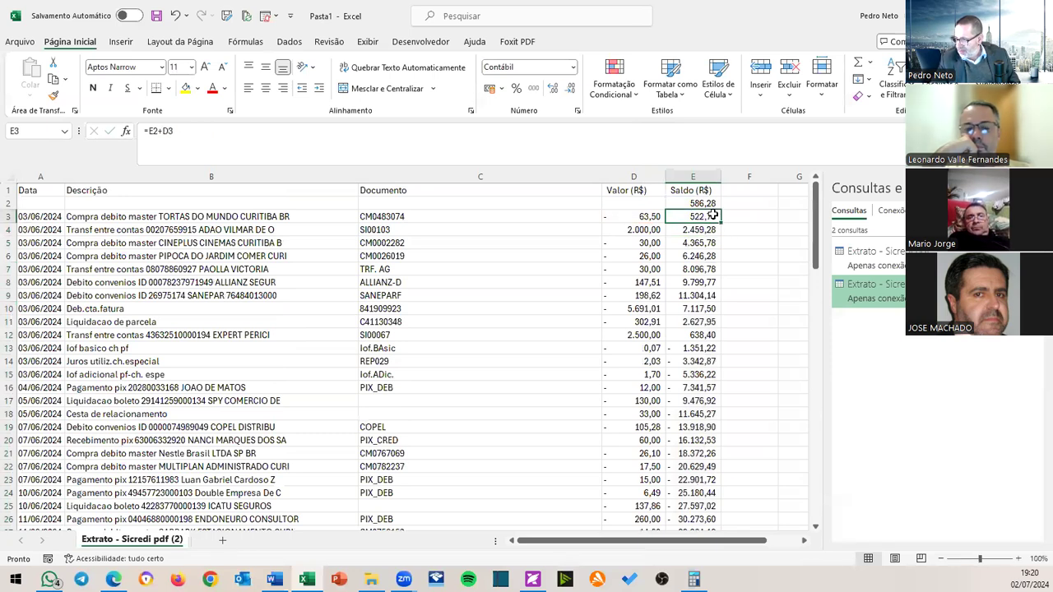
pyautogui.doubleClick(720, 222)
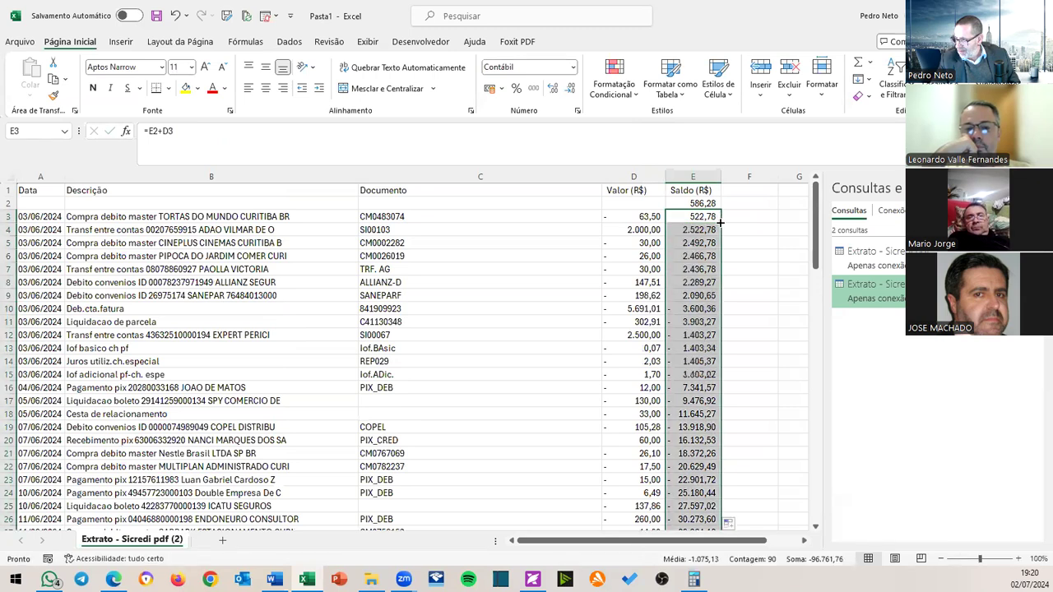
pyautogui.scroll(-20, 685, 338)
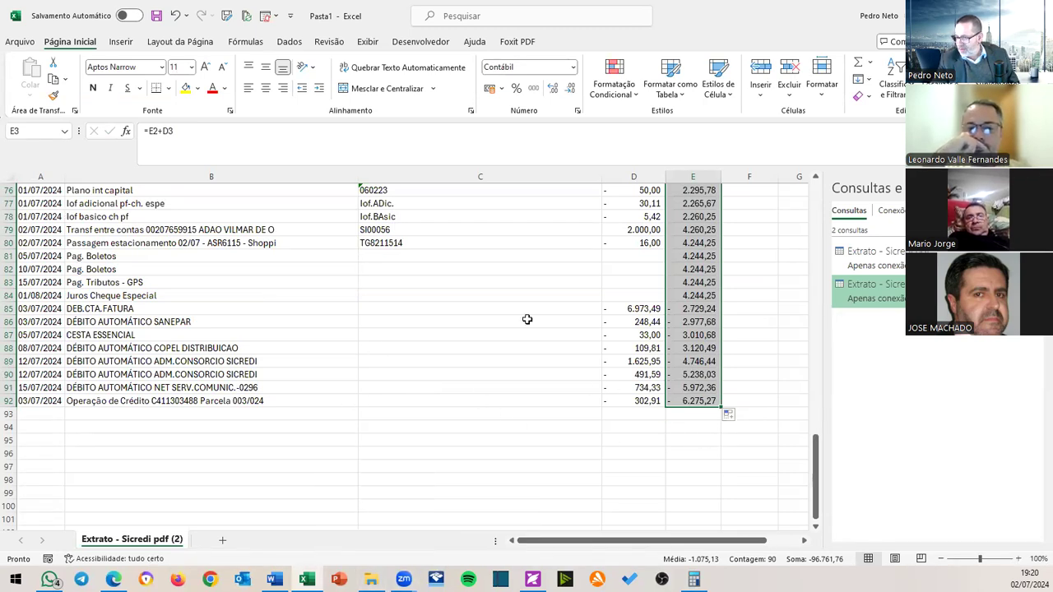
# Arrange the Excel workbook and the Extrato - Sicredi.pdf statement in Foxit PDF Editor side by side.
pyautogui.click(638, 257)
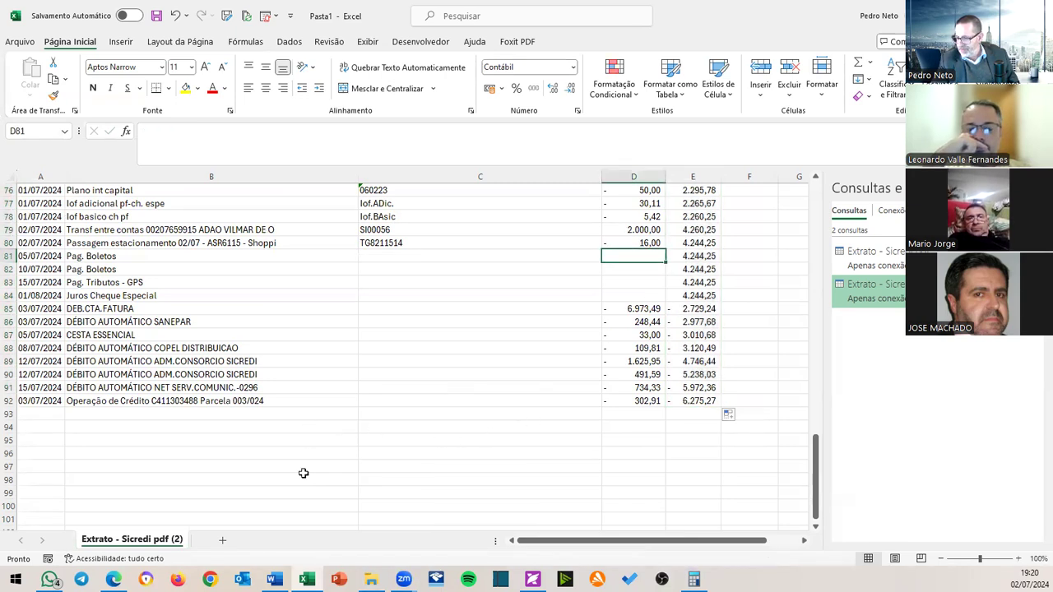
pyautogui.doubleClick(696, 16)
pyautogui.click(773, 8)
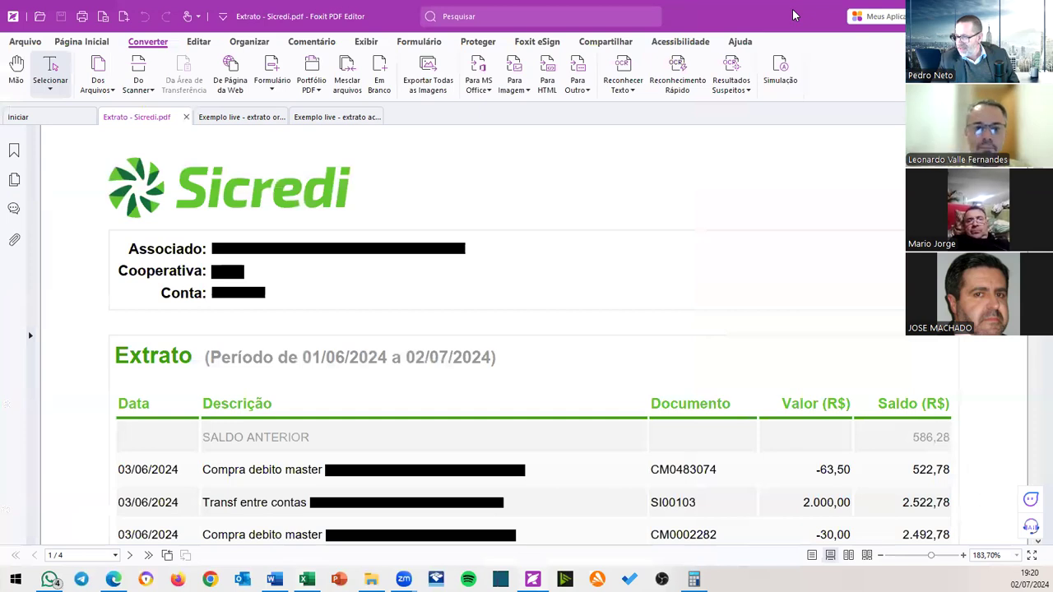
pyautogui.doubleClick(794, 15)
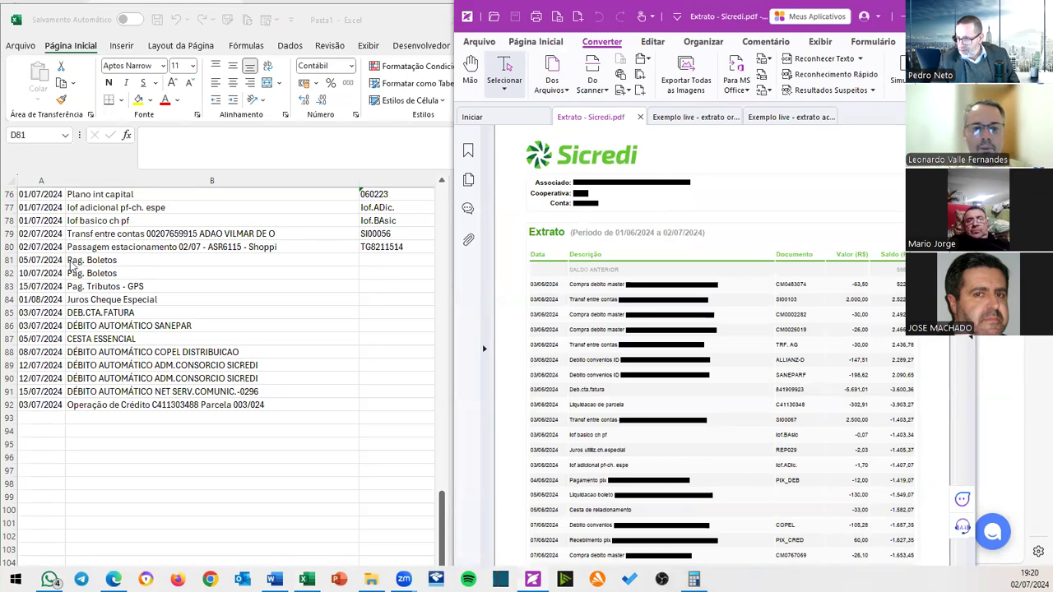
# Examine the account balance and the Lançamentos Futuros amounts at the end of the PDF statement.
pyautogui.scroll(-10, 754, 441)
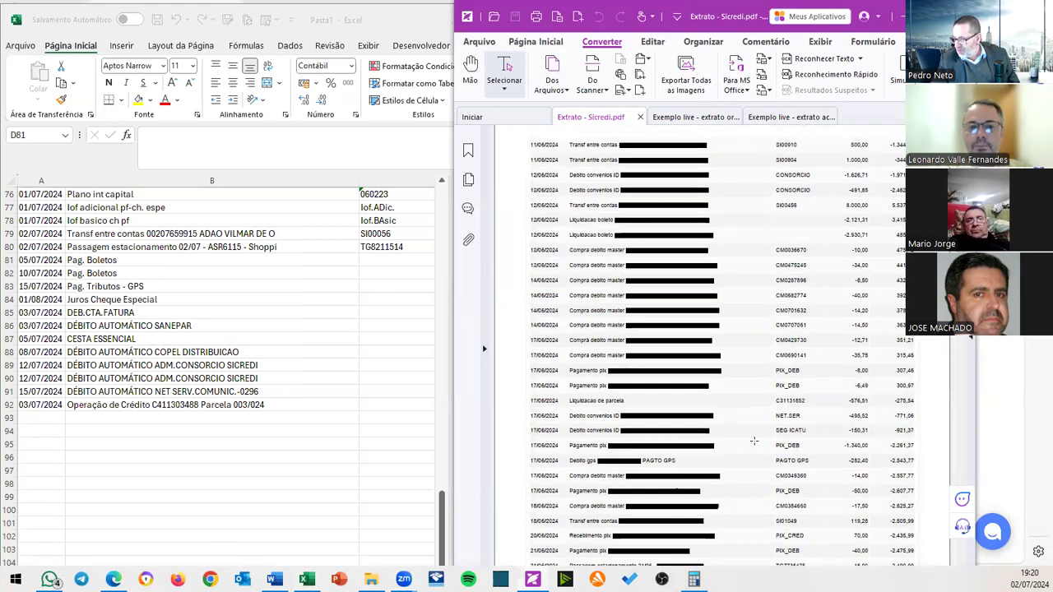
pyautogui.scroll(-6, 754, 441)
pyautogui.scroll(2, 754, 441)
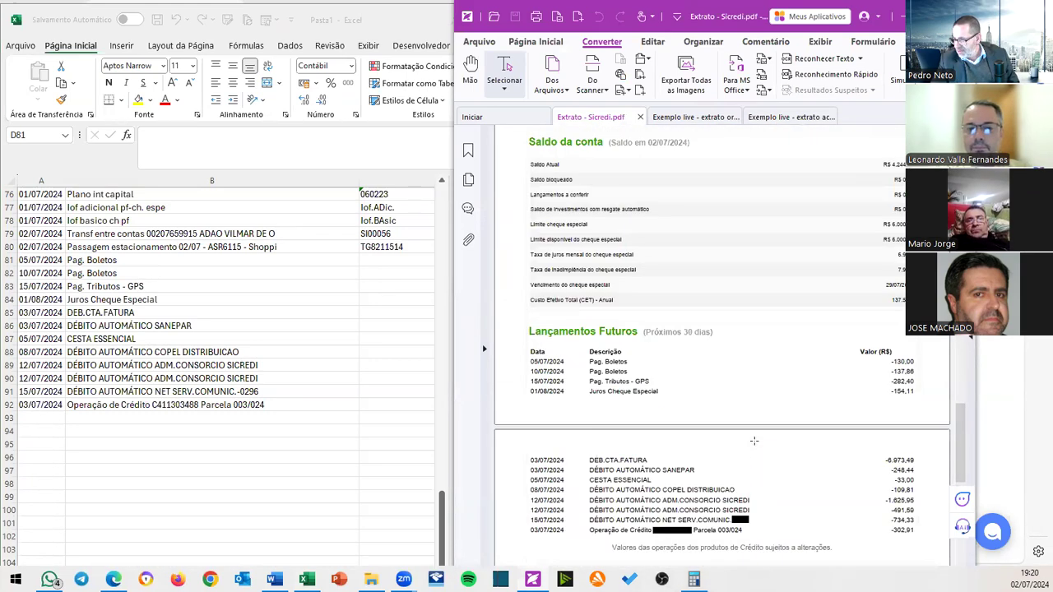
pyautogui.scroll(3, 754, 441)
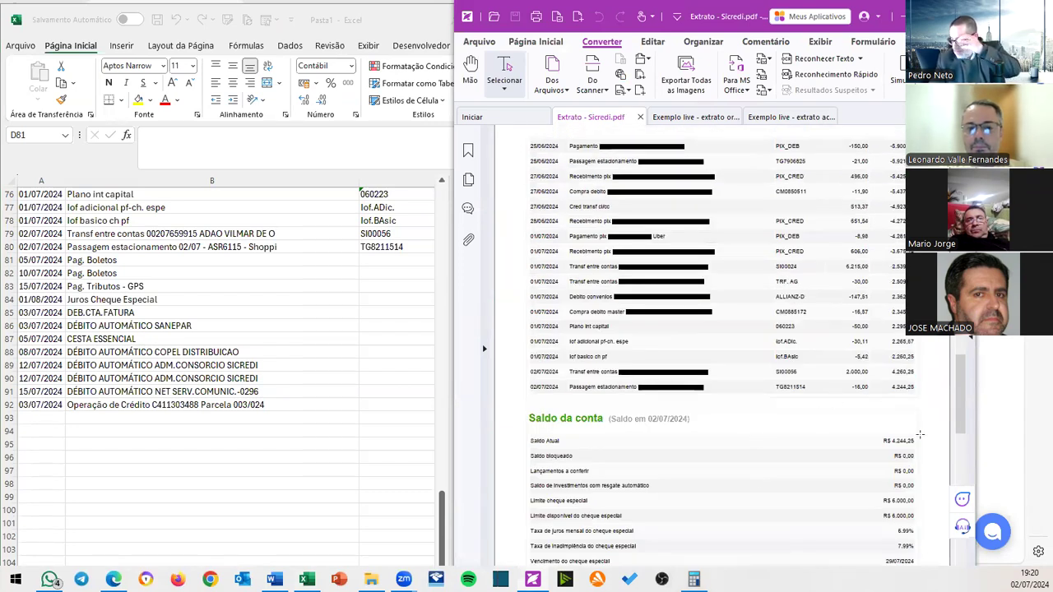
pyautogui.hotkey('ctrl', 'a')
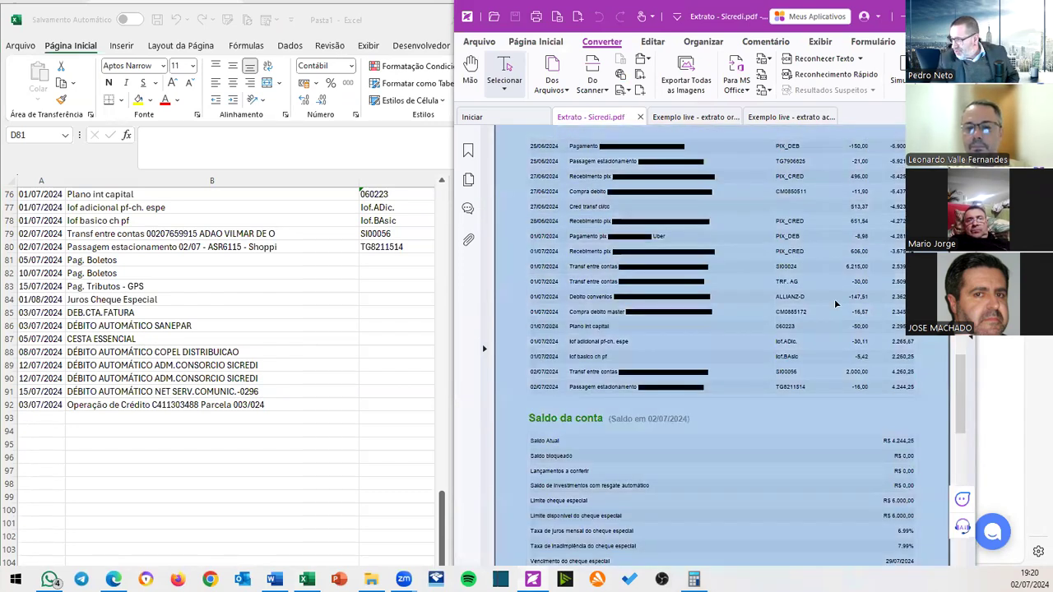
pyautogui.hotkey('ctrl', '+')
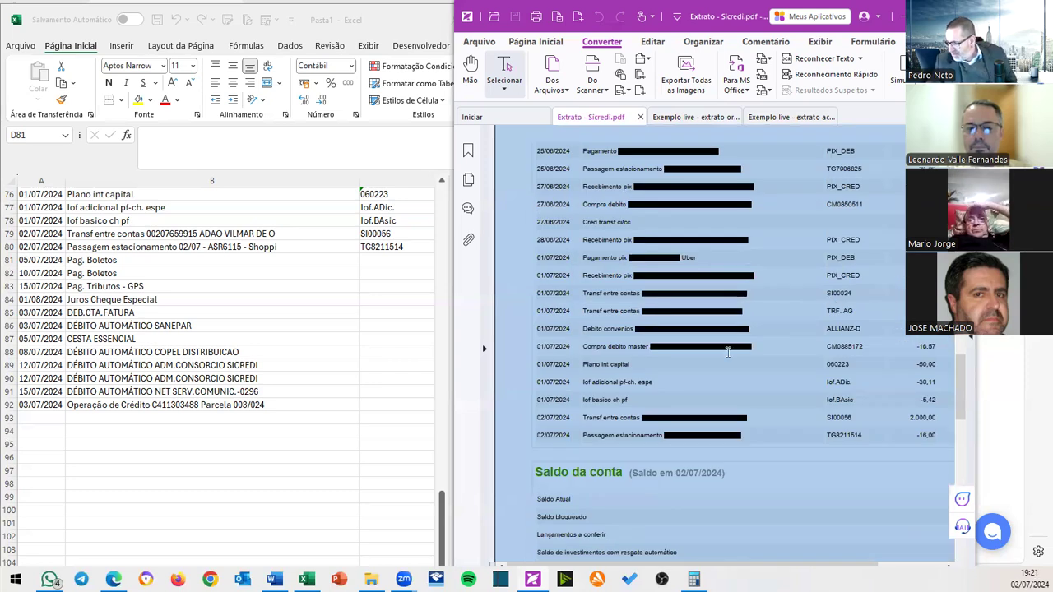
pyautogui.scroll(-10, 590, 421)
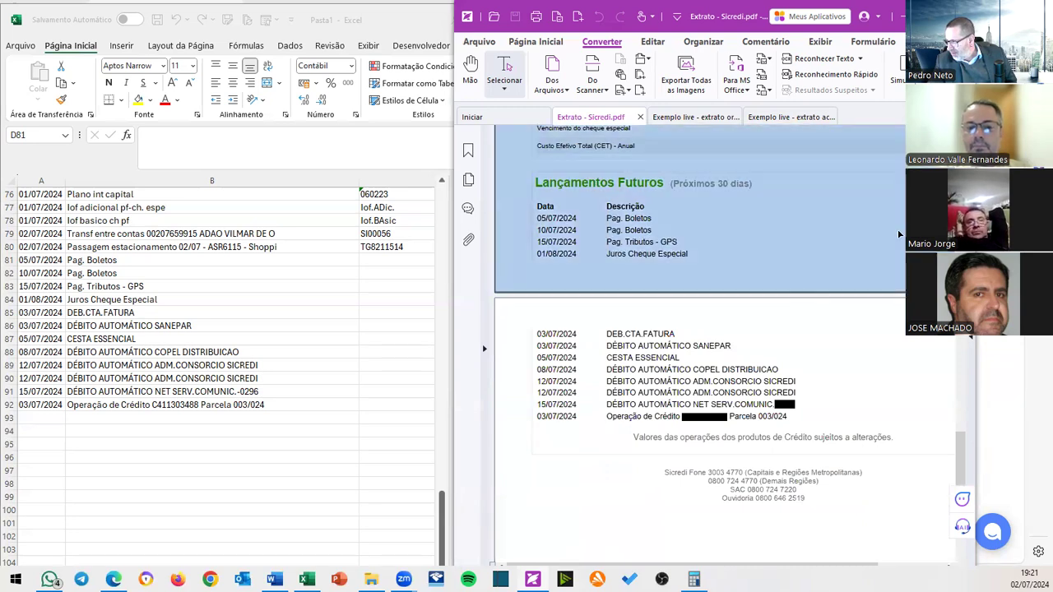
pyautogui.moveTo(843, 566); pyautogui.dragTo(915, 563)
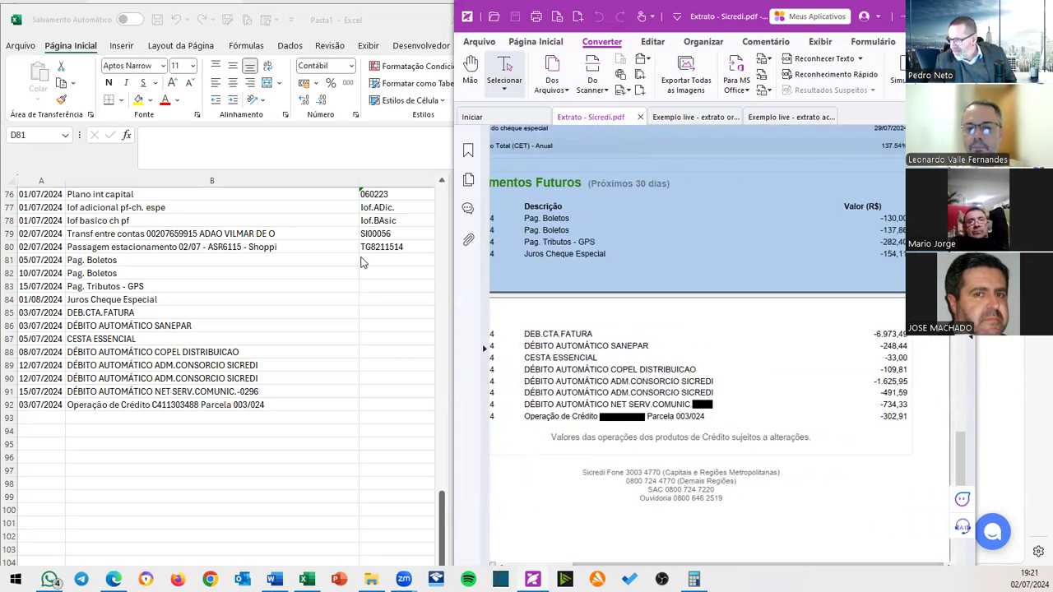
# In Excel, enter -130 in D81 and -137 in D82 as the values of the two Pag. Boletos entries.
pyautogui.click(311, 269)
pyautogui.click(399, 260)
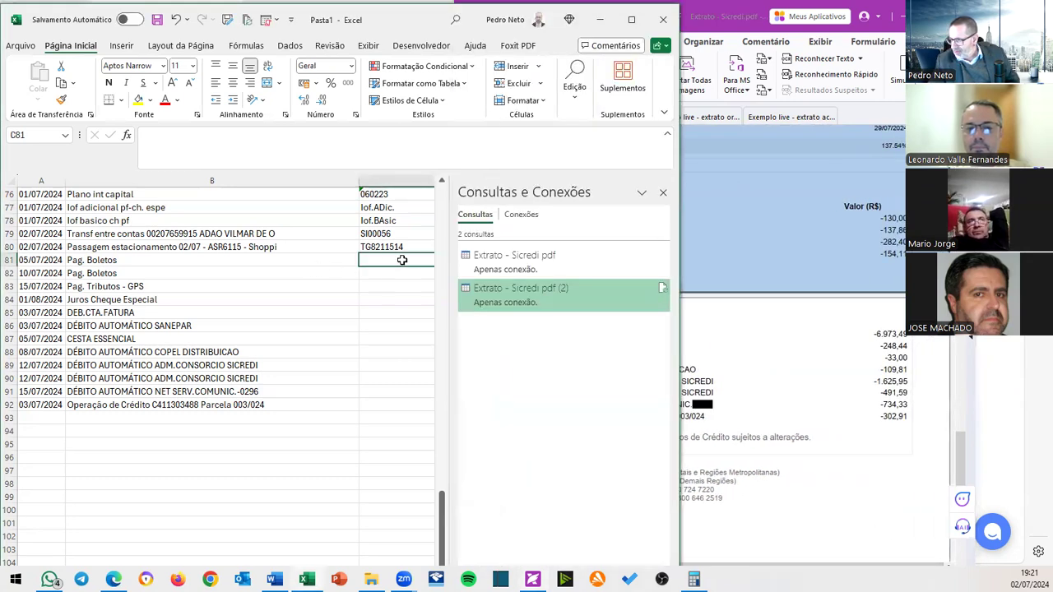
pyautogui.press('Right')
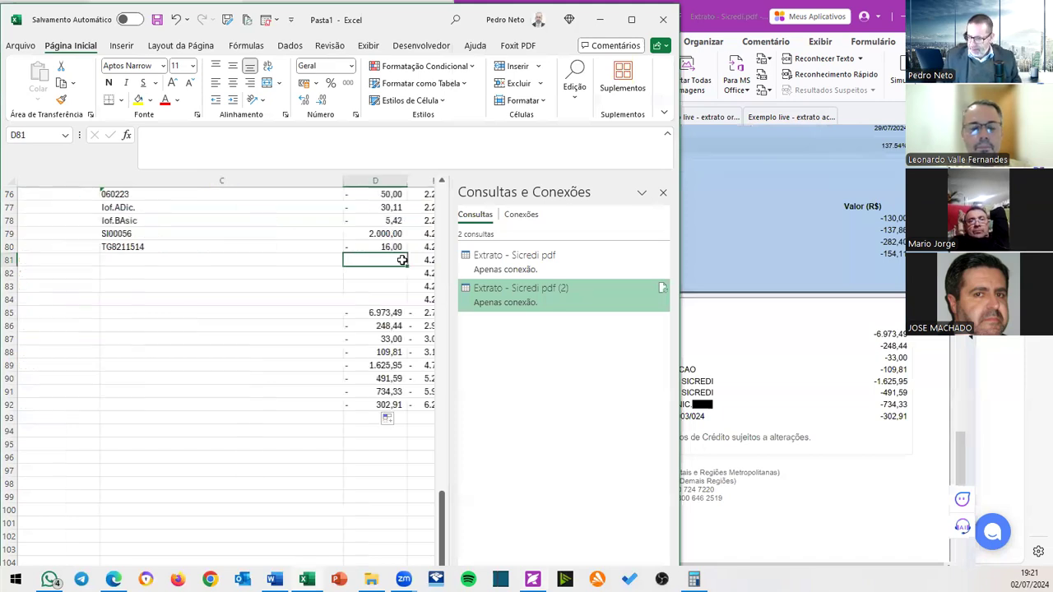
pyautogui.write('-130')
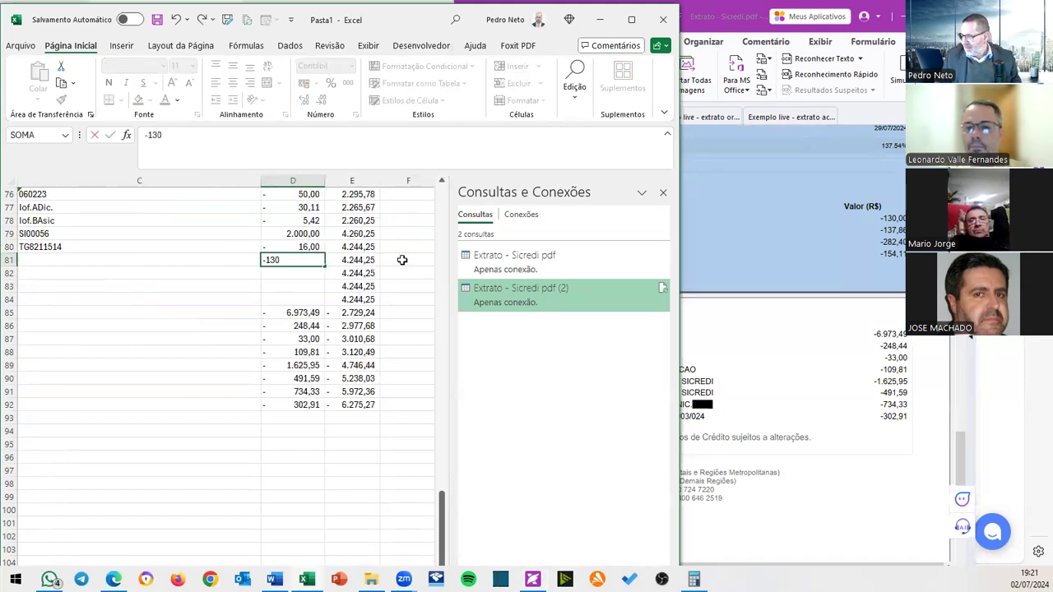
pyautogui.press('Return')
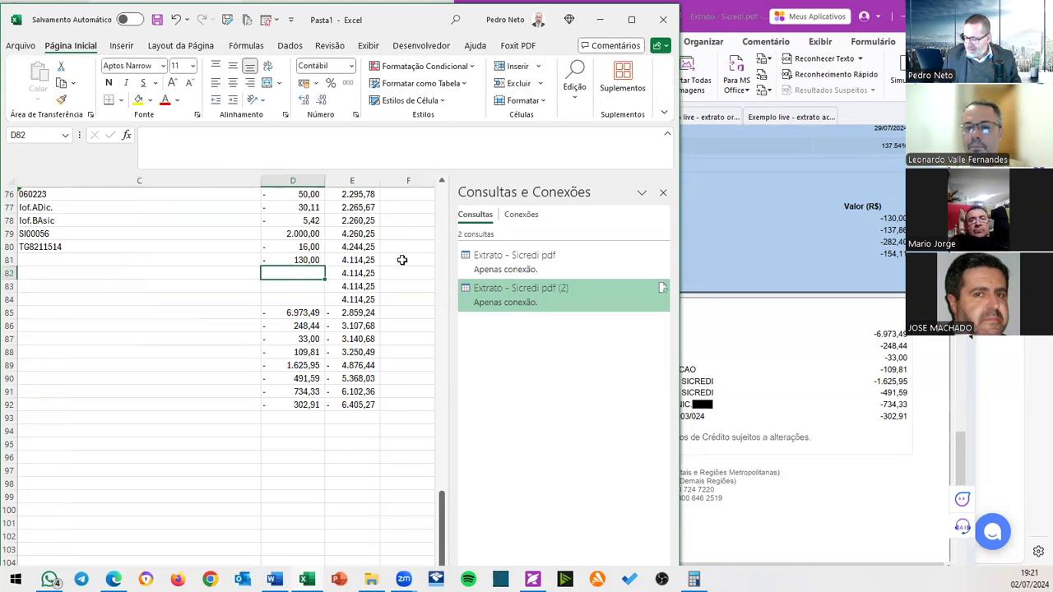
pyautogui.write('-137')
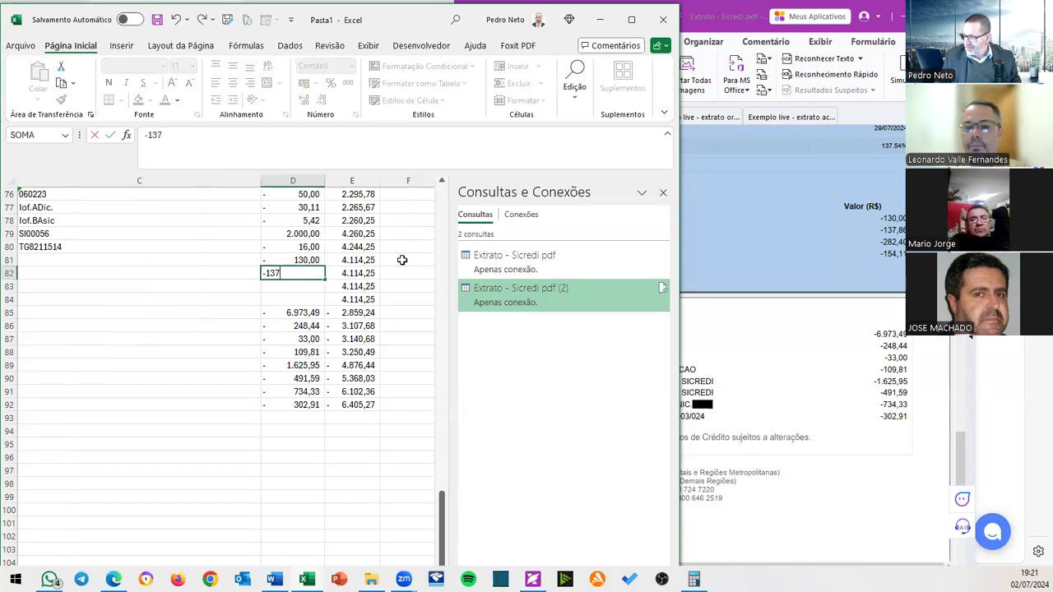
pyautogui.press('Return')
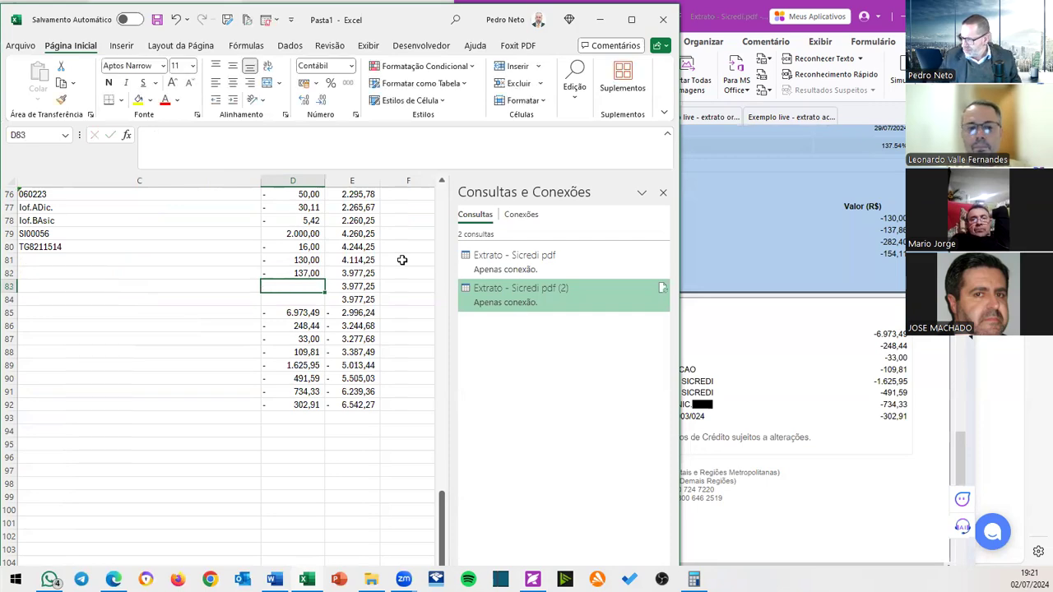
# Check the account balance and Lançamentos Futuros in the PDF statement, and delete the future entries in rows 81 to 92 in Excel.
pyautogui.hotkey('alt', 'Tab')
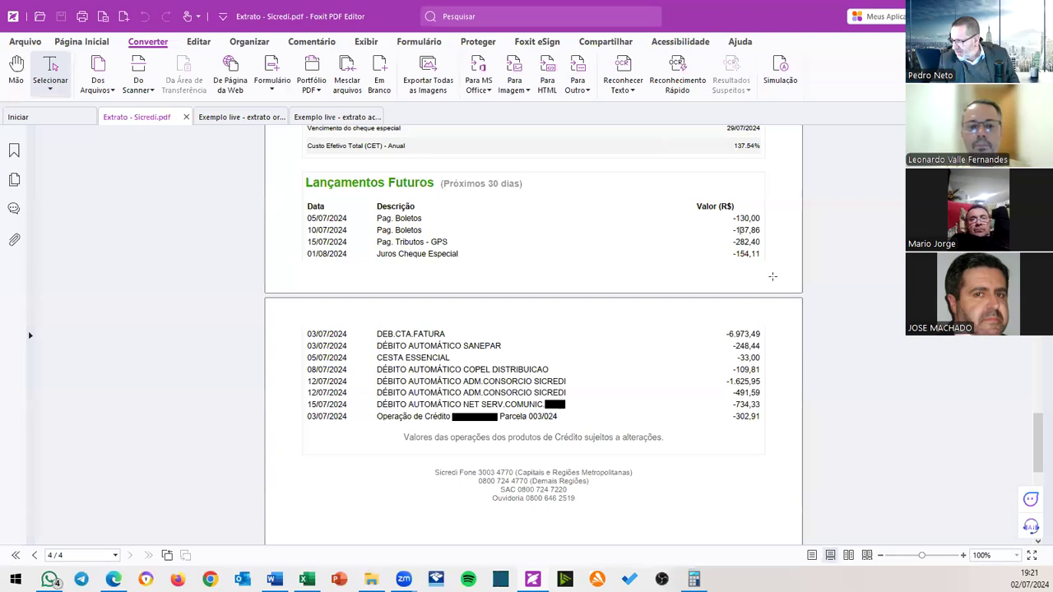
pyautogui.scroll(4, 700, 213)
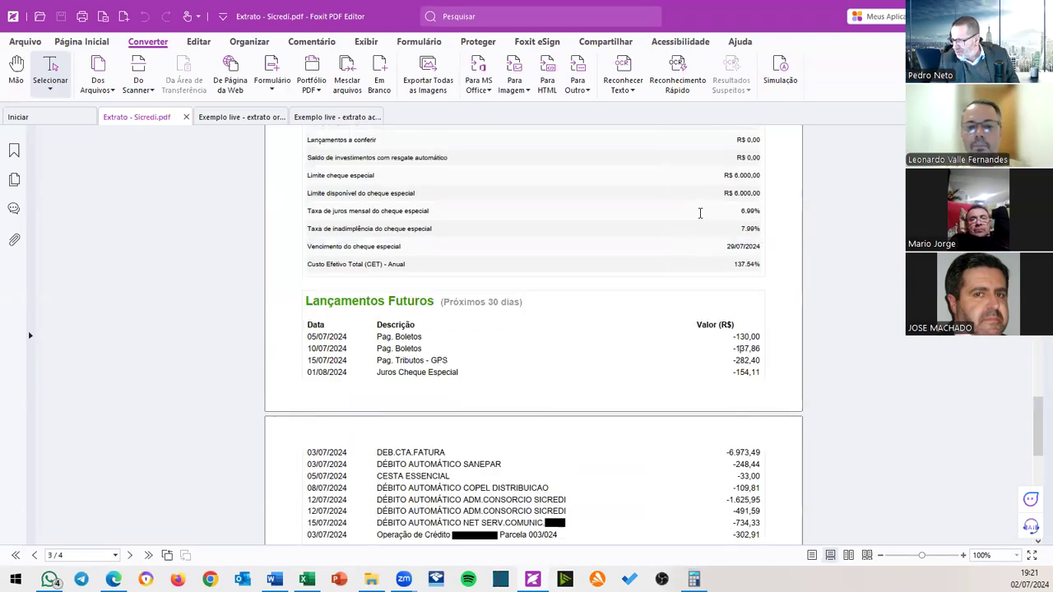
pyautogui.scroll(-3, 700, 213)
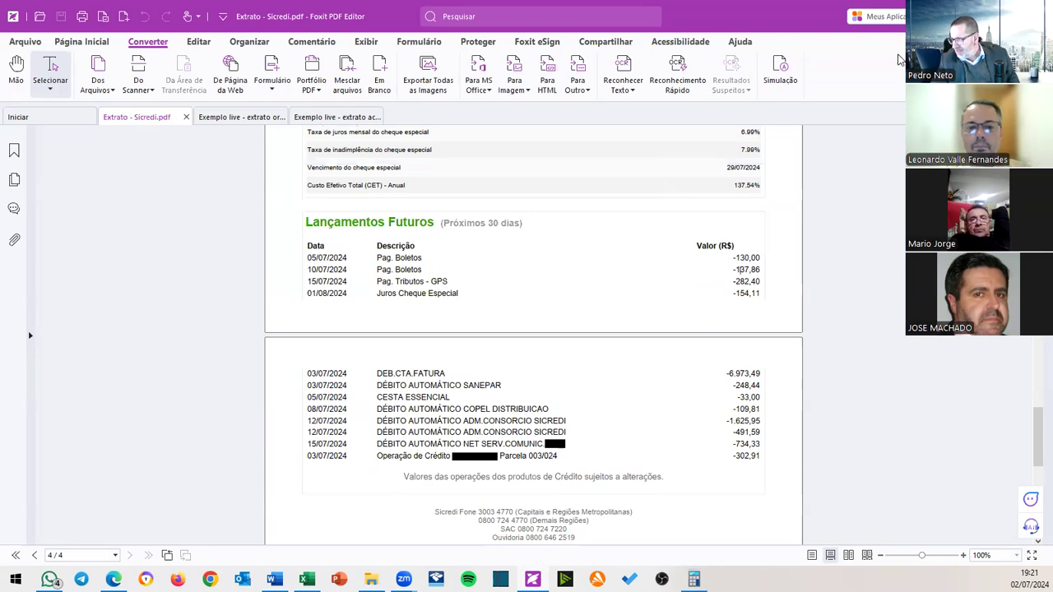
pyautogui.scroll(8, 546, 308)
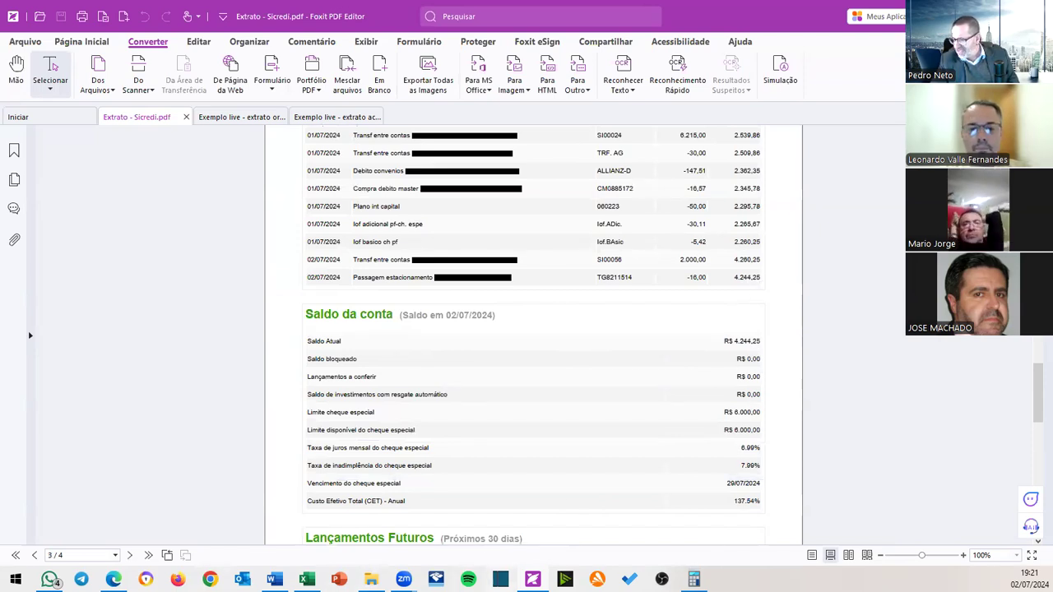
pyautogui.moveTo(306, 579)
pyautogui.click(307, 518)
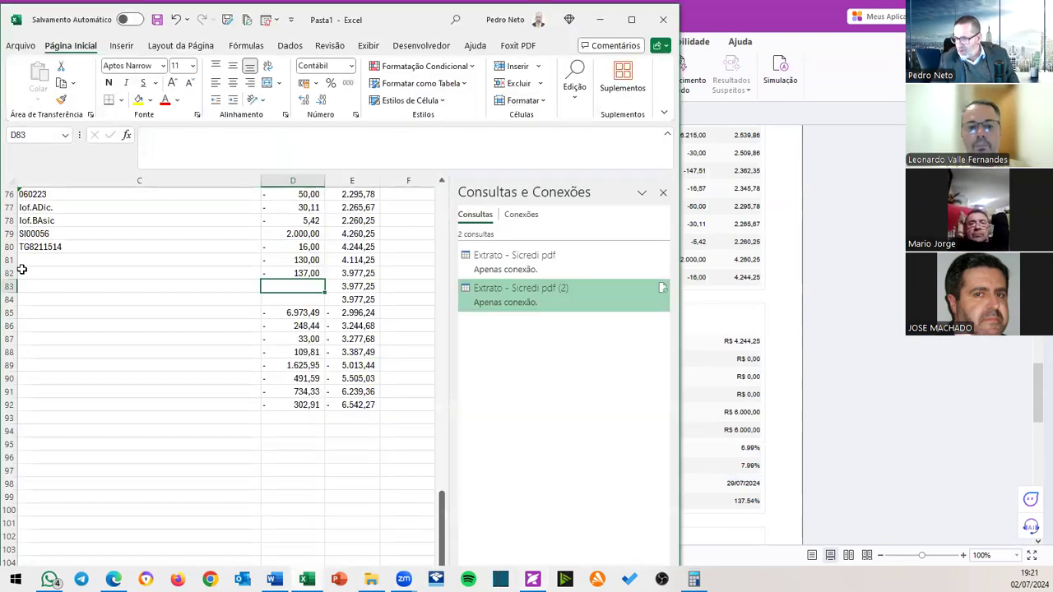
pyautogui.moveTo(15, 260); pyautogui.dragTo(28, 404)
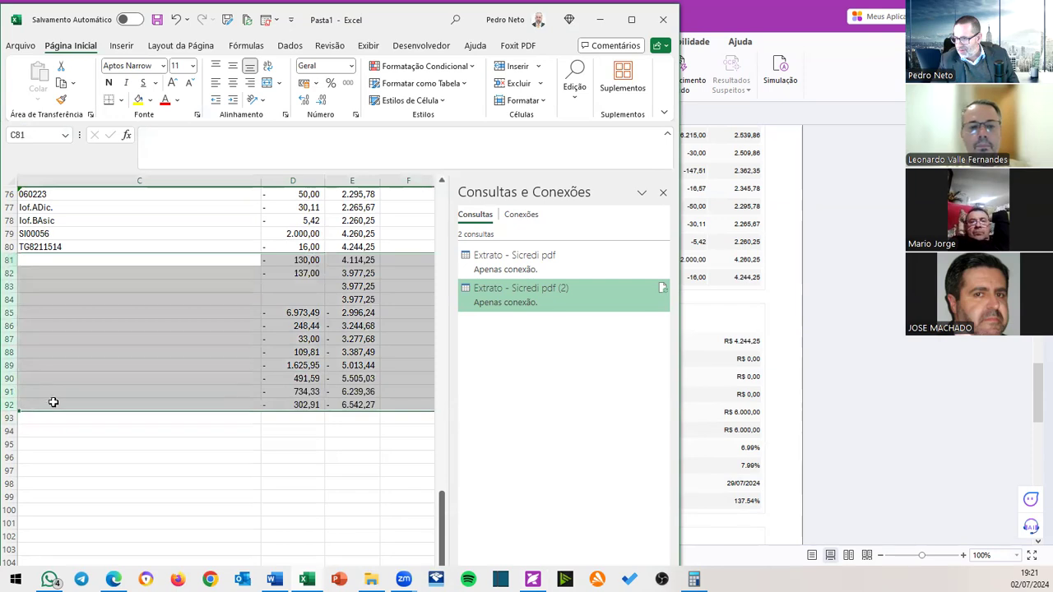
pyautogui.rightClick(213, 379)
pyautogui.click(282, 272)
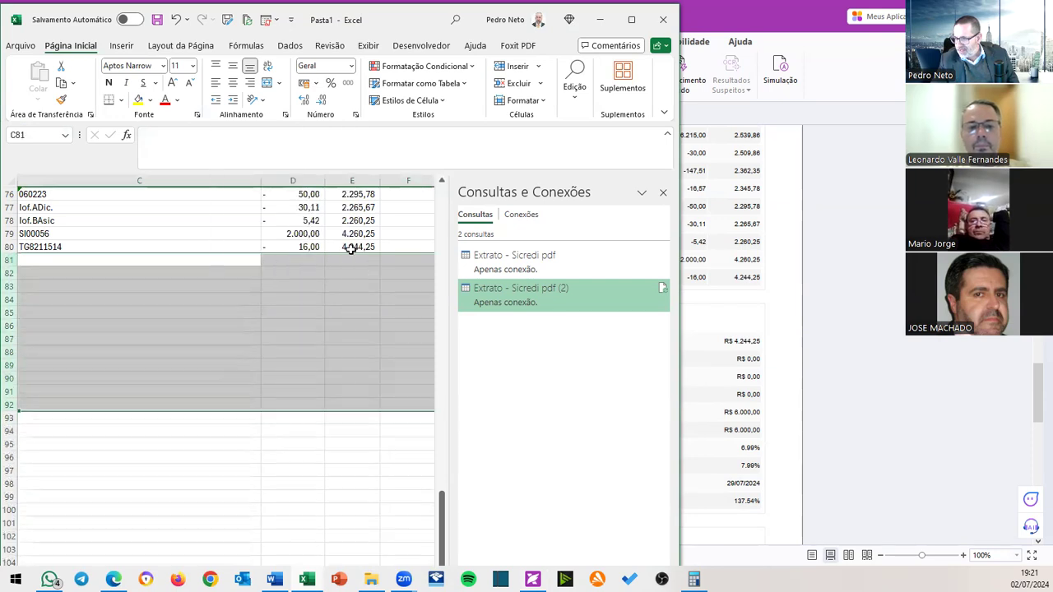
# Compare the final balance in E80 with the PDF statement's Saldo Atual, and maximize the Excel workbook at its first rows.
pyautogui.click(352, 247)
pyautogui.click(681, 331)
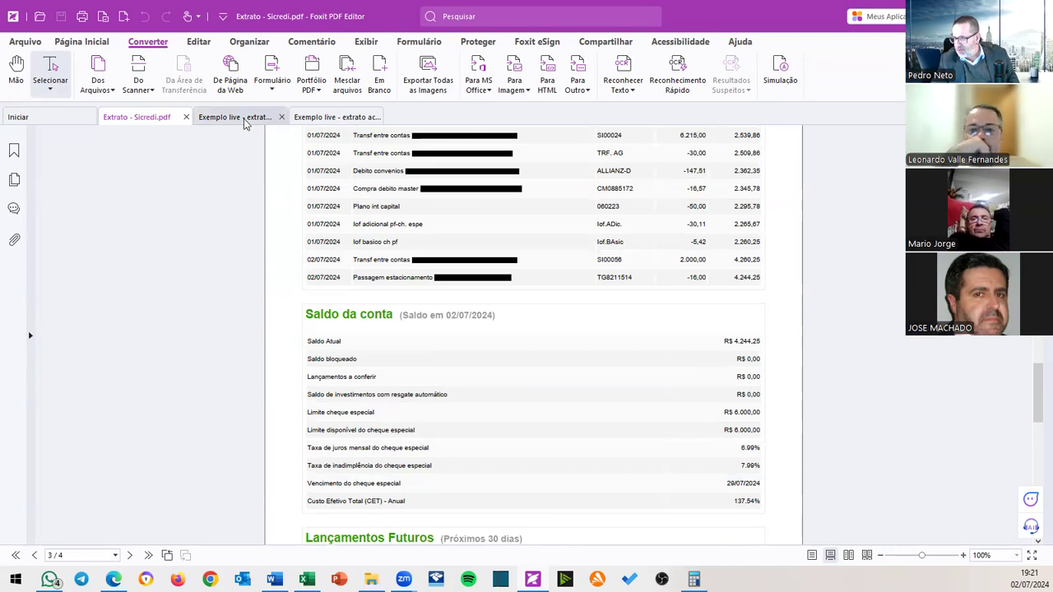
pyautogui.hotkey('alt', 'Tab')
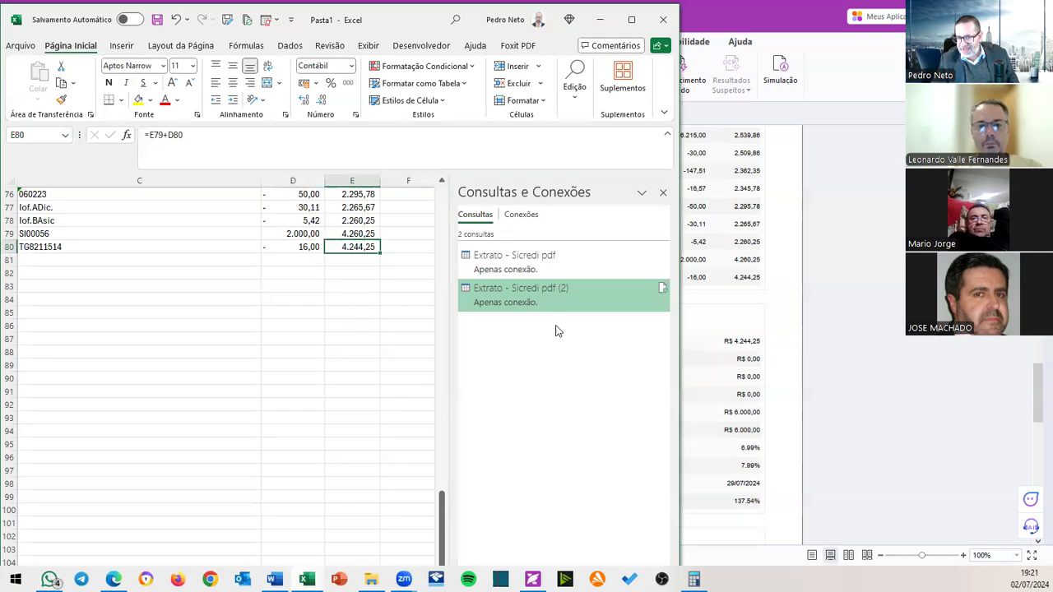
pyautogui.click(632, 19)
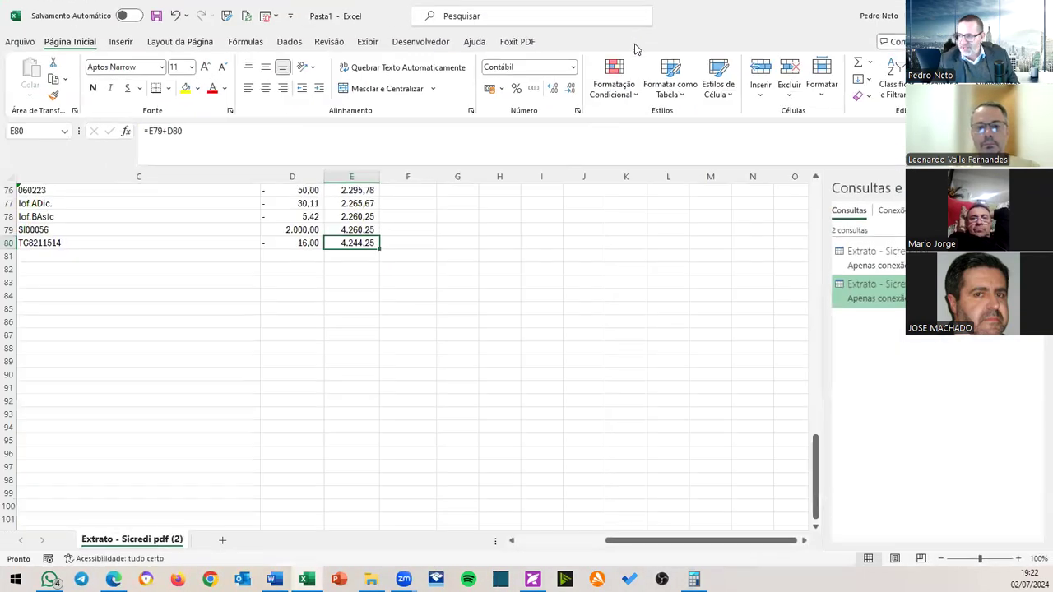
pyautogui.scroll(15, 350, 391)
pyautogui.scroll(8, 350, 391)
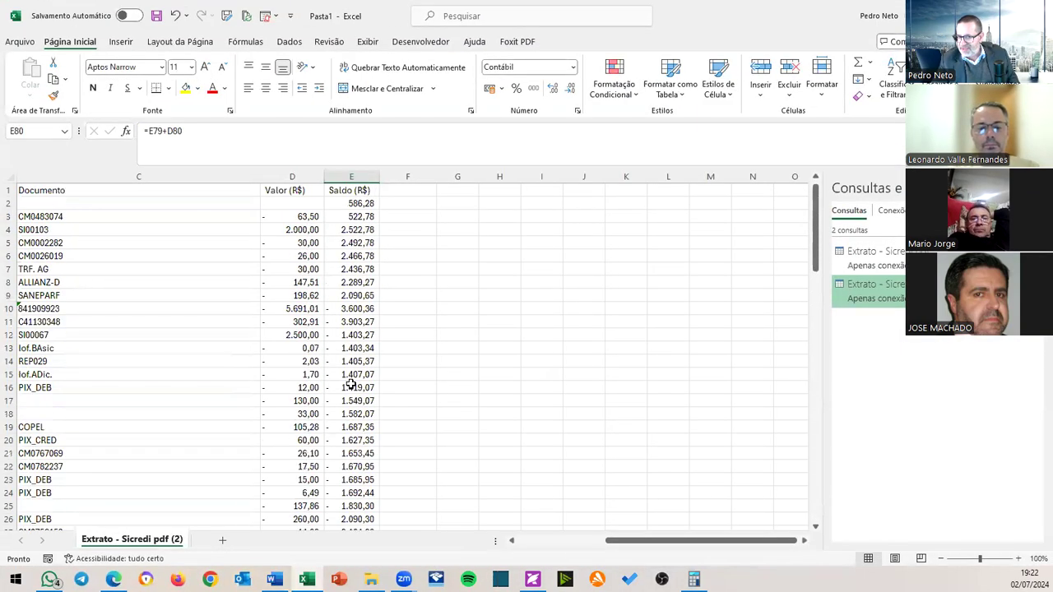
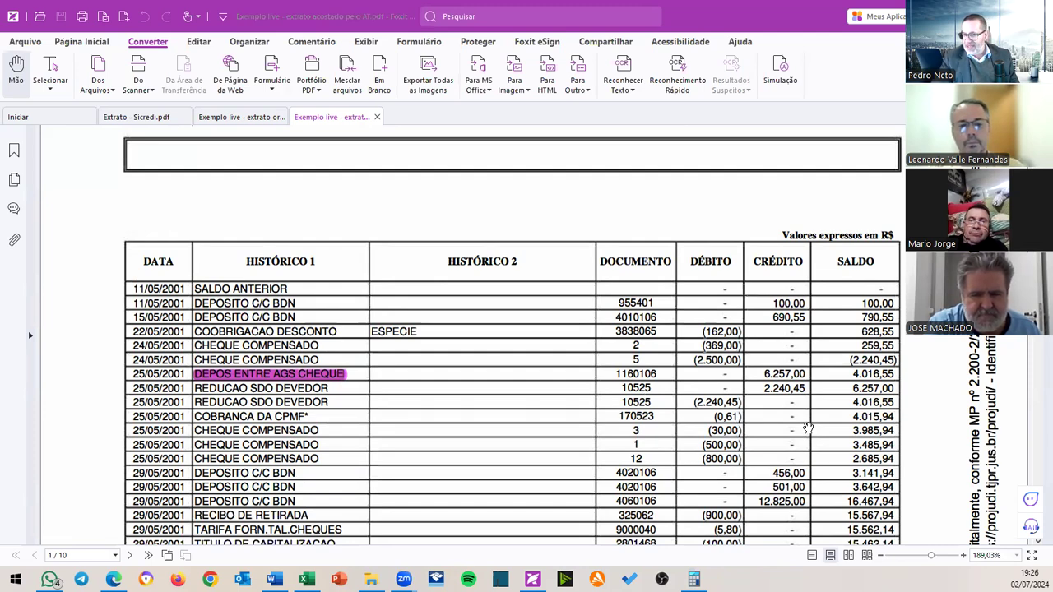
# Examine the entries and balances on the first page of Exemplo live - extrato acostado pelo AT.pdf in Foxit PDF Editor.
pyautogui.scroll(-5, 809, 428)
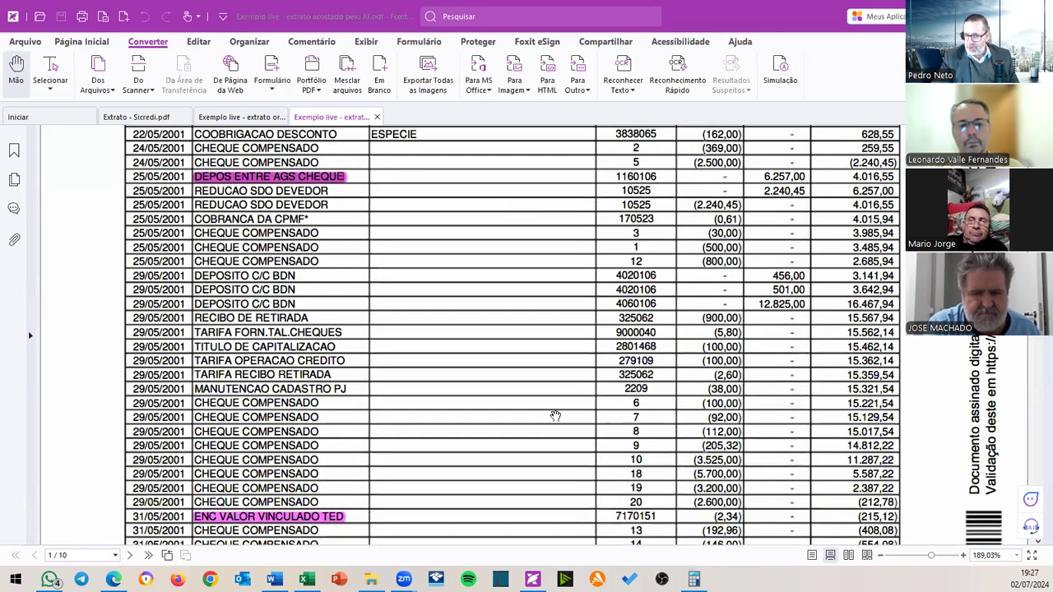
pyautogui.scroll(3, 556, 415)
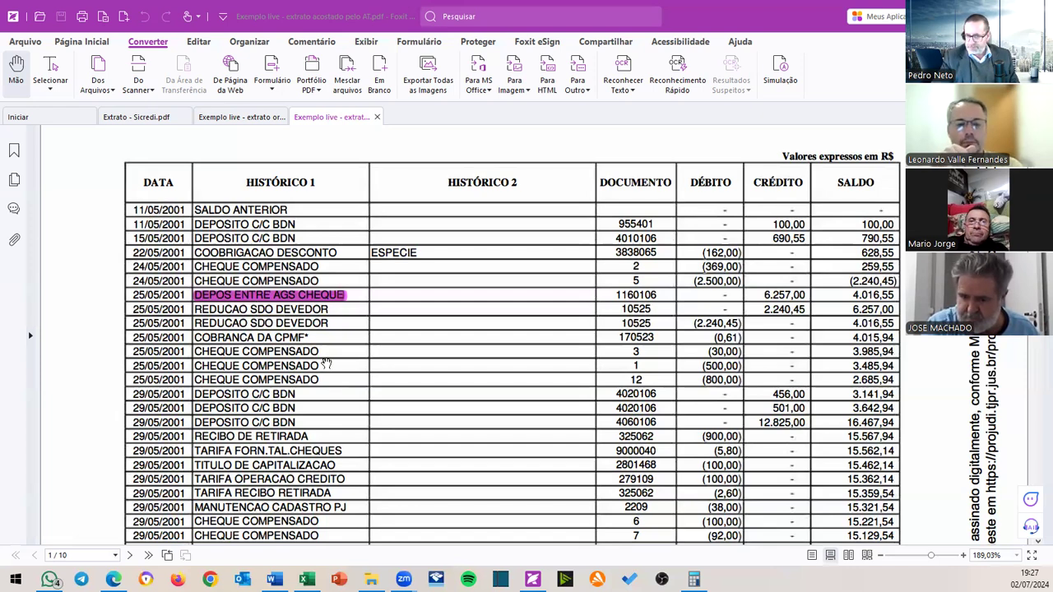
pyautogui.scroll(-3, 327, 362)
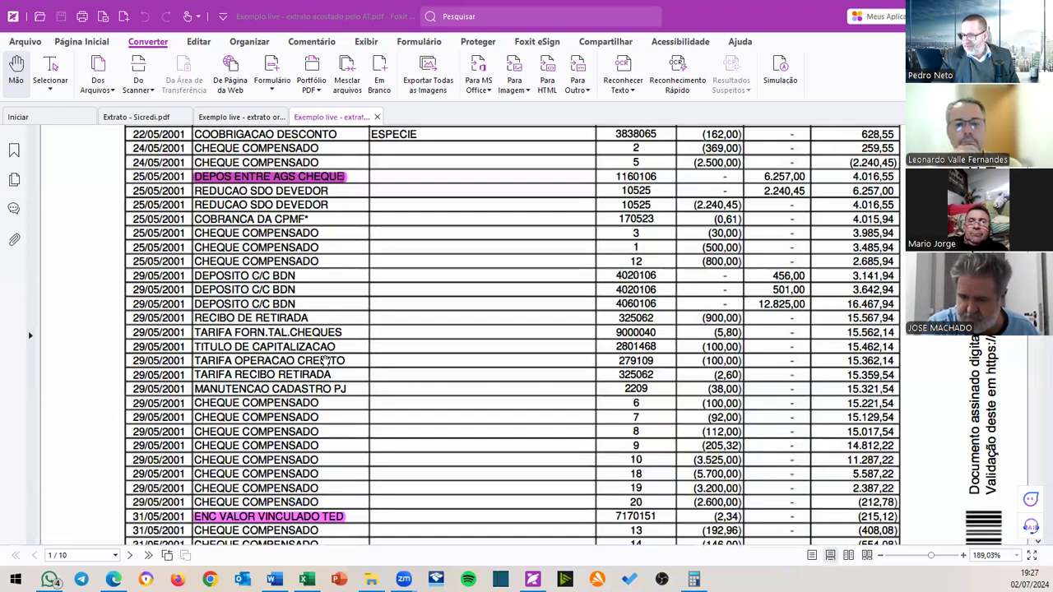
pyautogui.scroll(-3, 326, 362)
pyautogui.scroll(6, 570, 386)
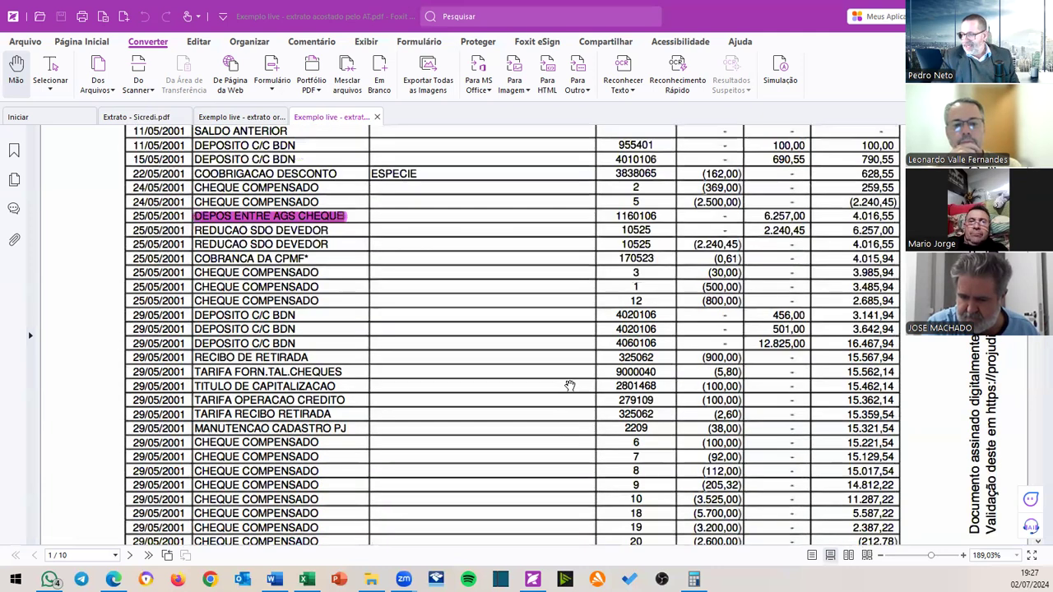
pyautogui.scroll(-2, 570, 386)
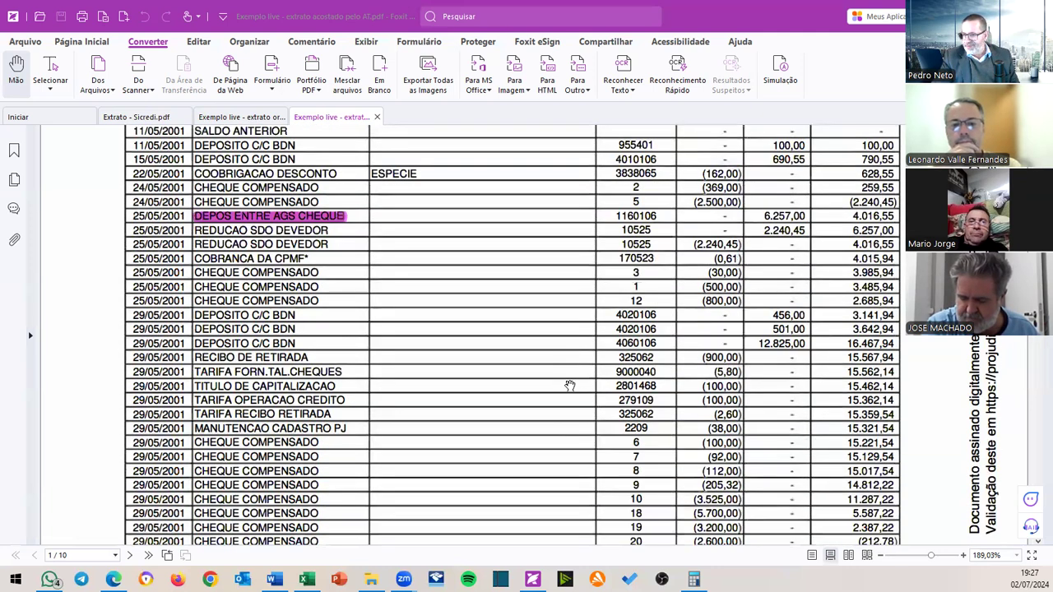
pyautogui.scroll(-2, 570, 386)
pyautogui.scroll(4, 570, 386)
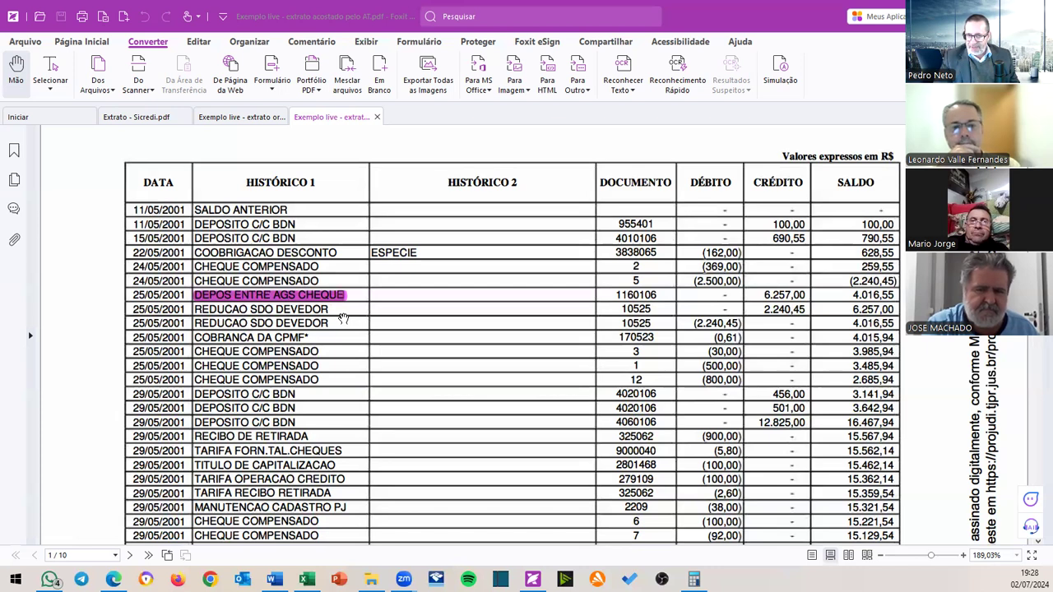
# Switch to the Pasta1 workbook in Excel and close it without saving or overwriting the existing Pasta1.xlsx.
pyautogui.moveTo(306, 580)
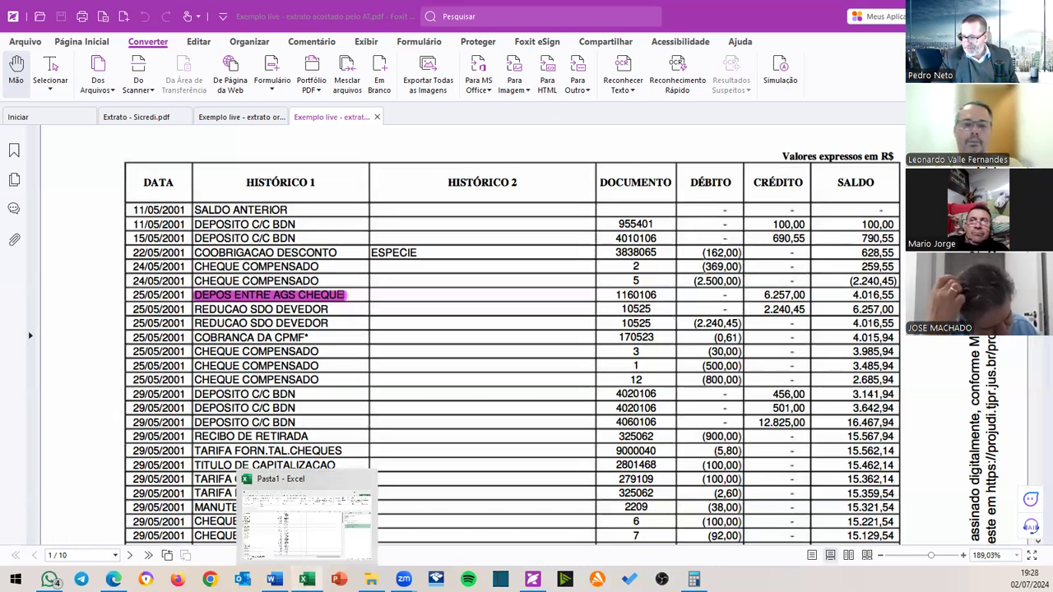
pyautogui.click(307, 534)
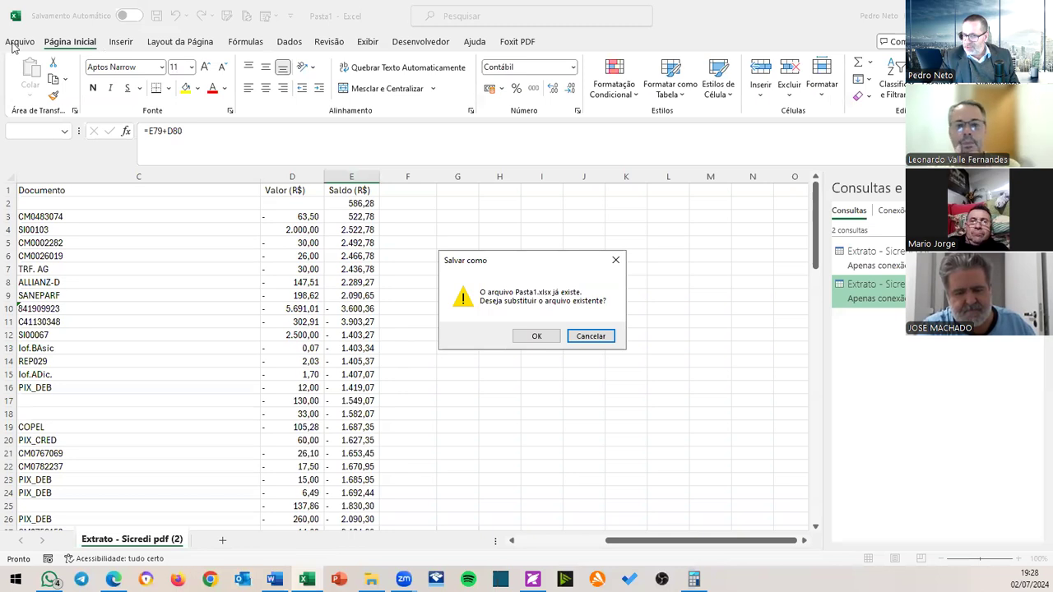
pyautogui.click(586, 337)
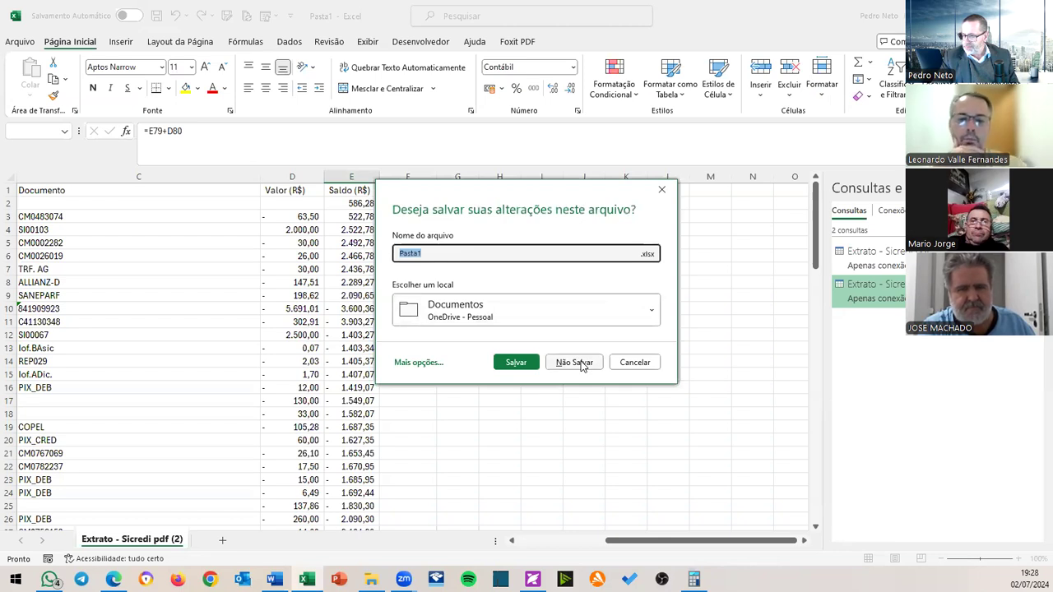
pyautogui.click(574, 363)
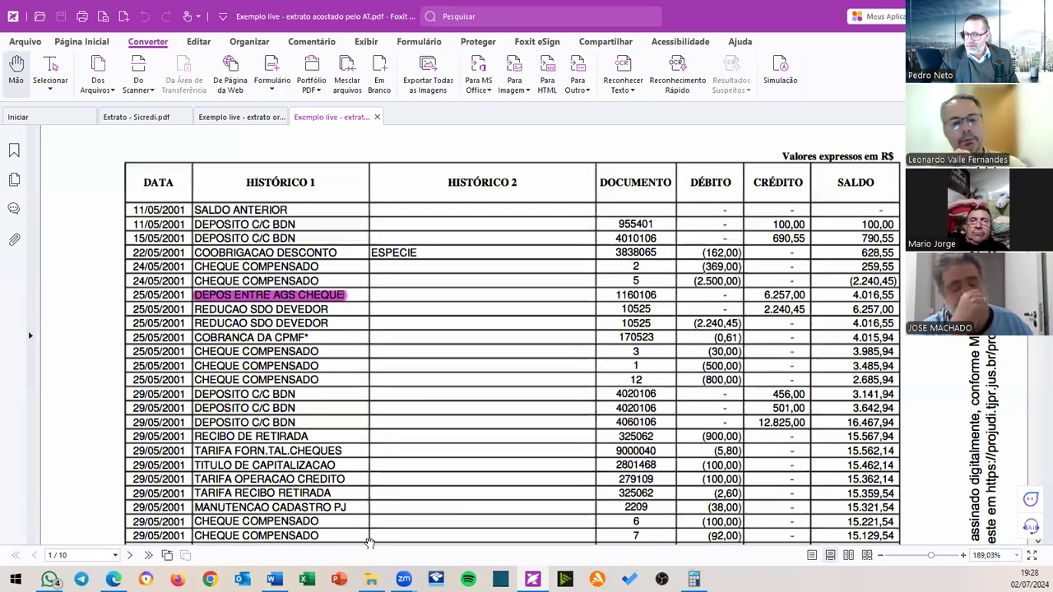
# Reopen Excel, open the recent workbook Exercício 2 and show its Extrato Importado sheet.
pyautogui.click(307, 580)
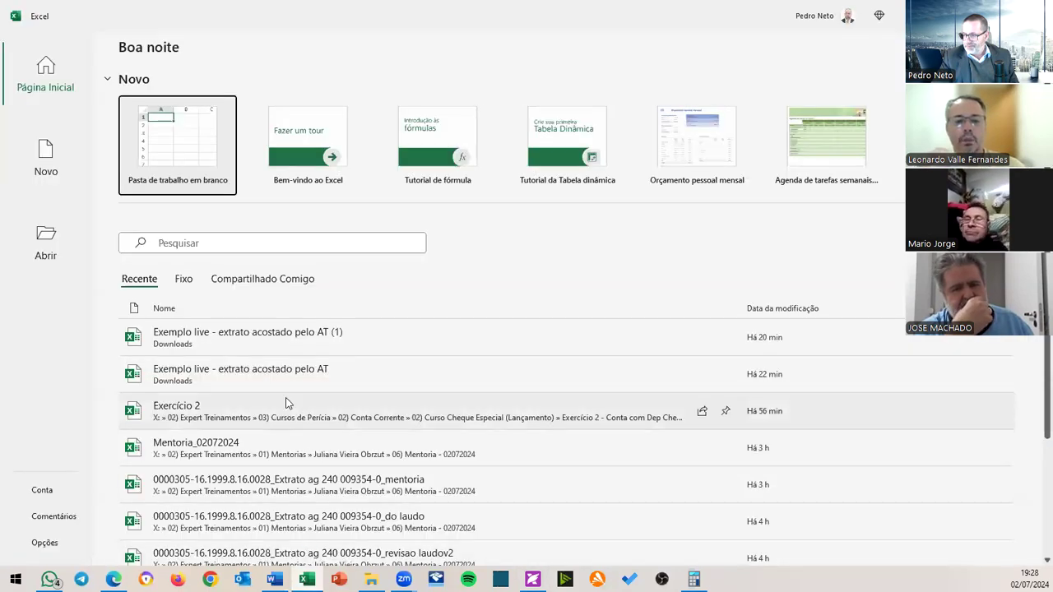
pyautogui.click(158, 408)
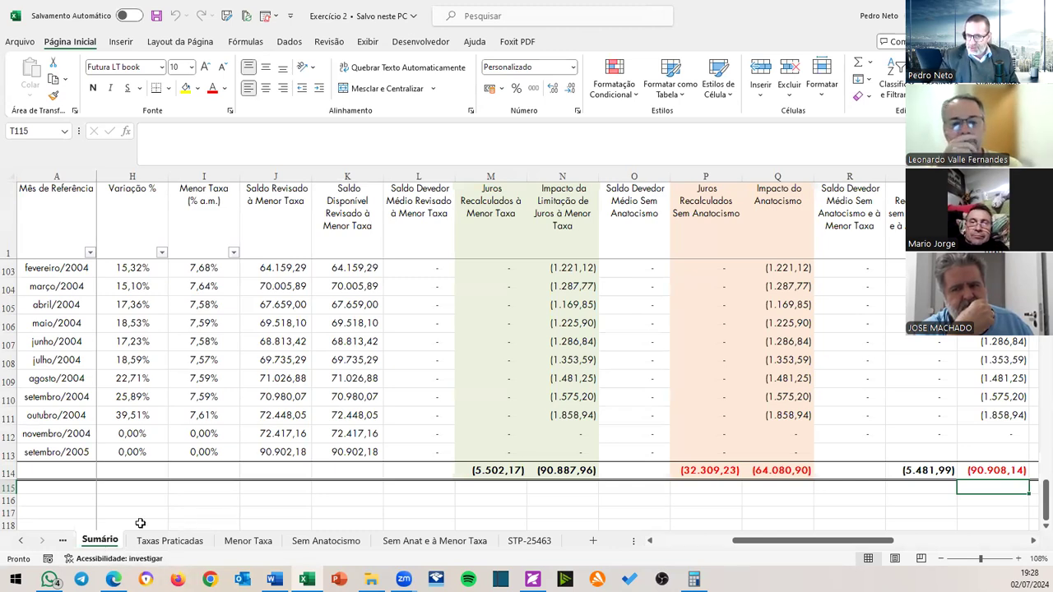
pyautogui.click(22, 541)
pyautogui.click(23, 542)
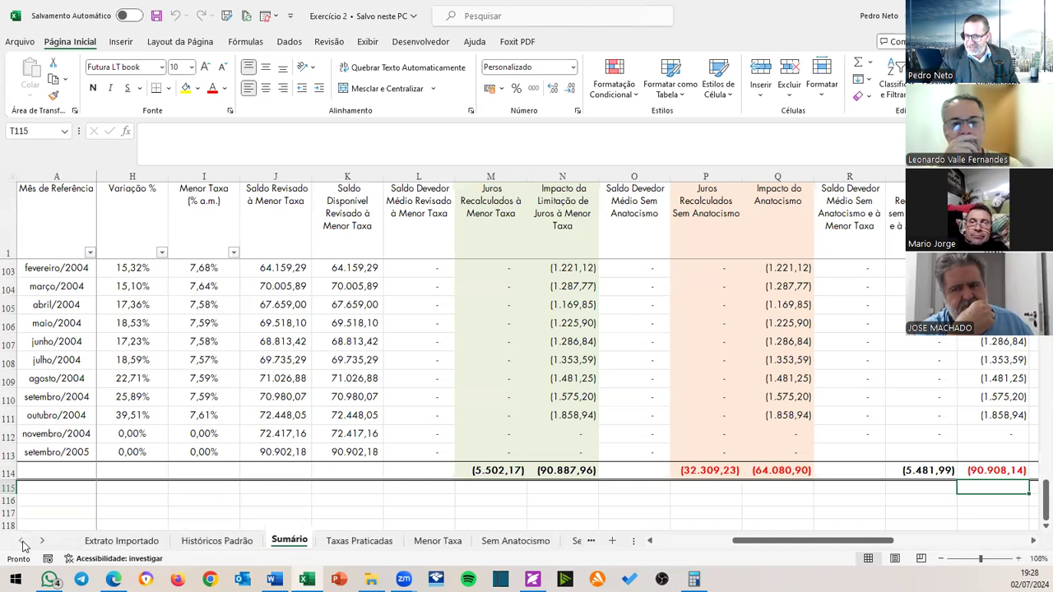
pyautogui.click(121, 542)
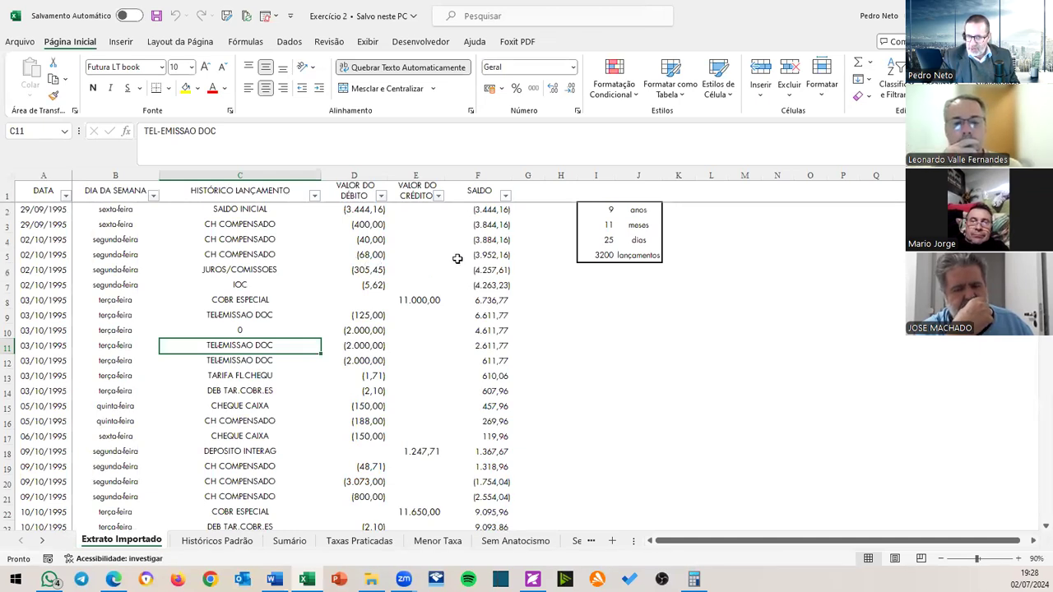
# Review the standard entry descriptions in B2 to B5 of the Históricos Padrão sheet.
pyautogui.click(229, 541)
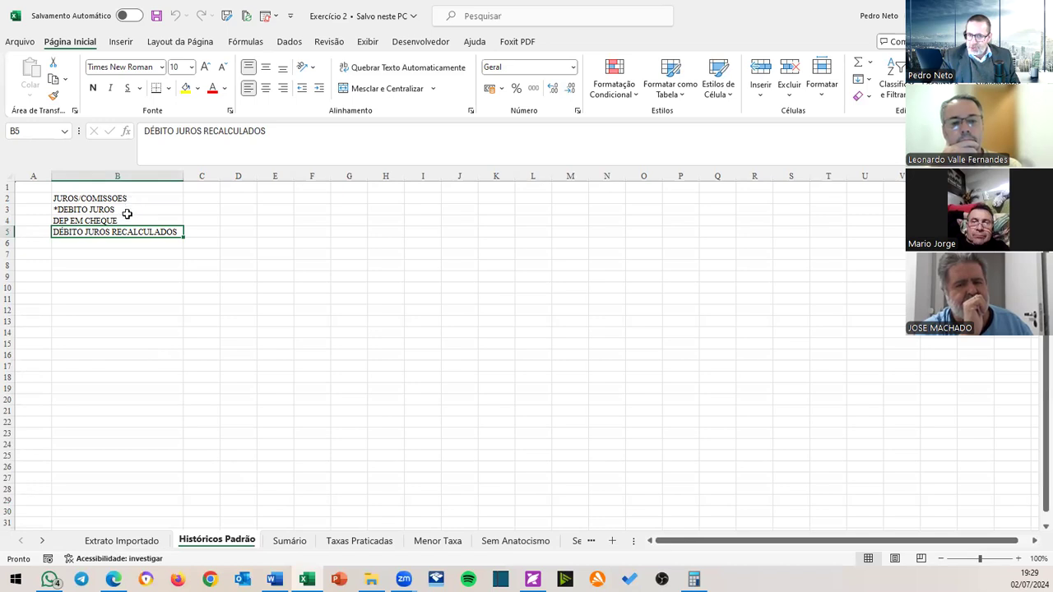
pyautogui.moveTo(128, 197); pyautogui.dragTo(128, 208)
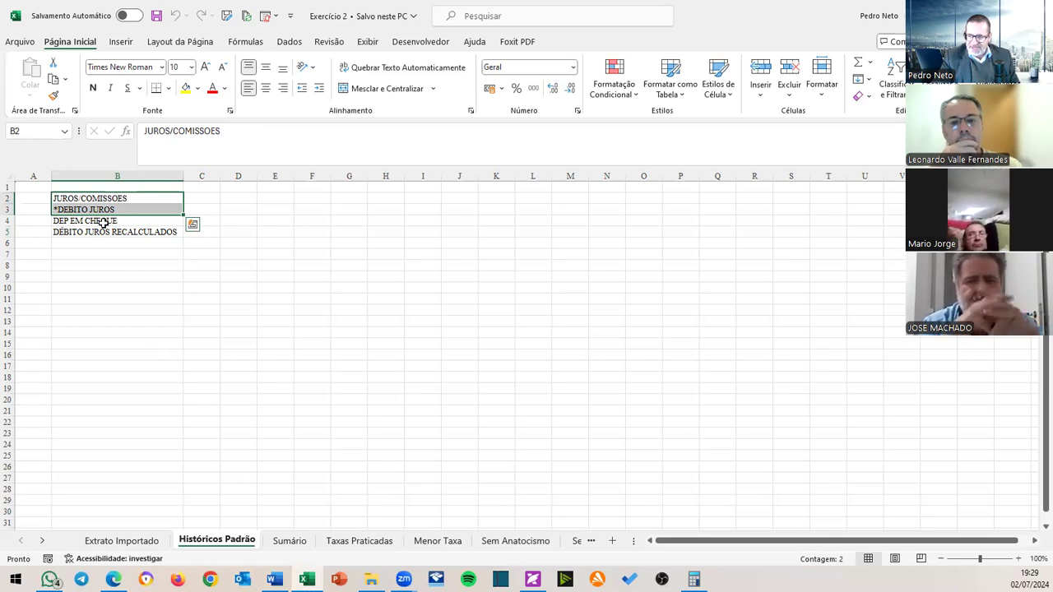
pyautogui.click(105, 220)
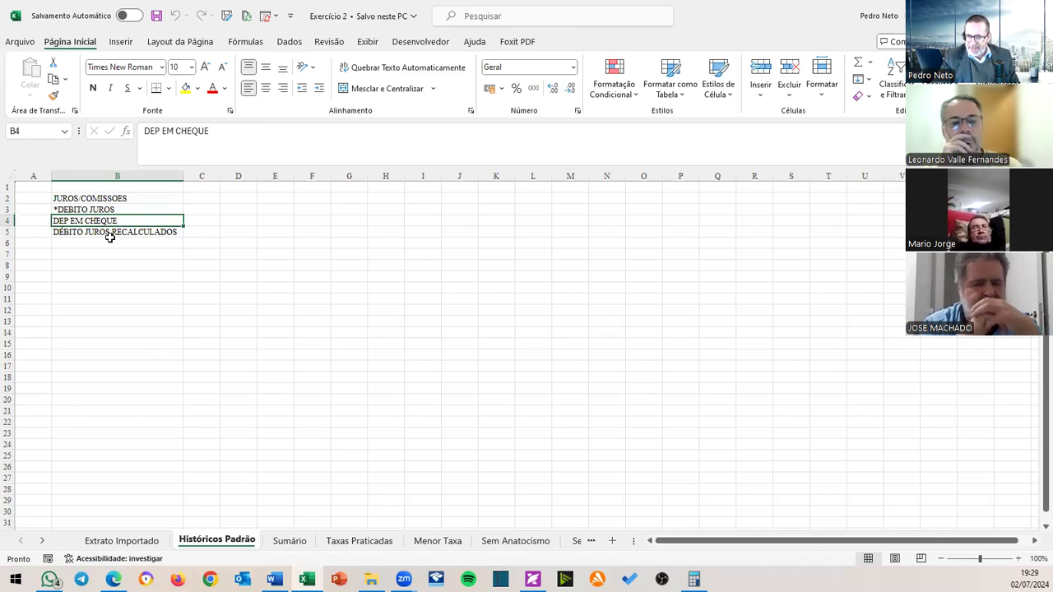
pyautogui.click(111, 232)
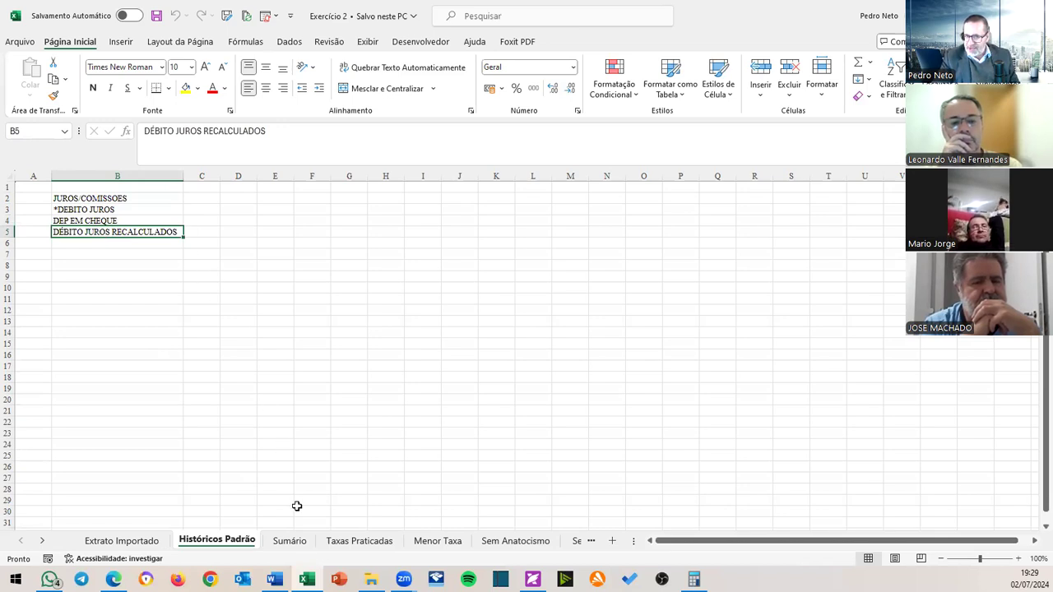
# On the Taxas Praticadas sheet, return to the first entries and collapse the grouped columns A to C.
pyautogui.click(359, 542)
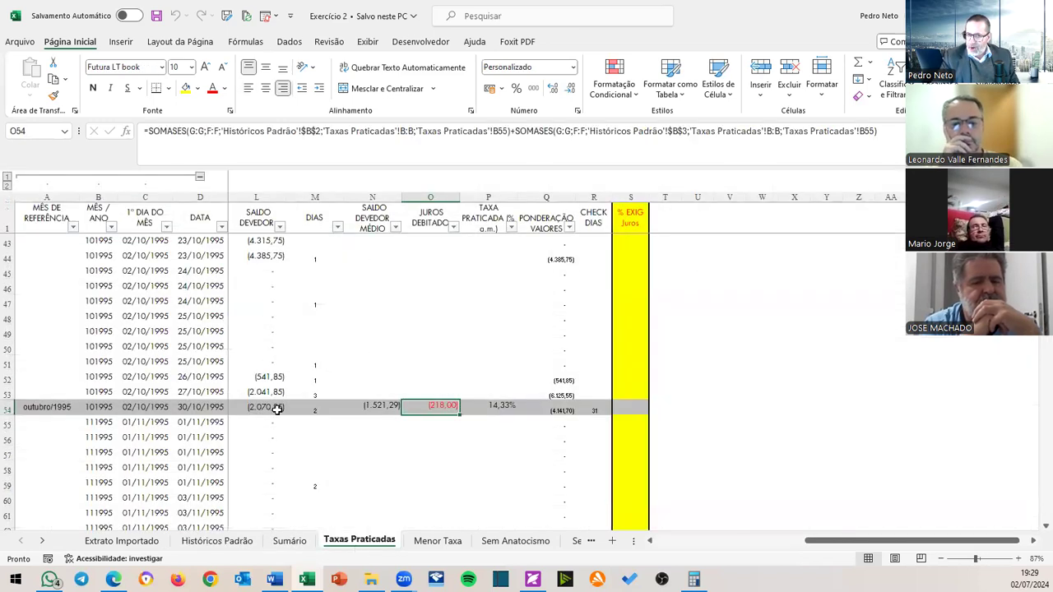
pyautogui.scroll(11, 213, 364)
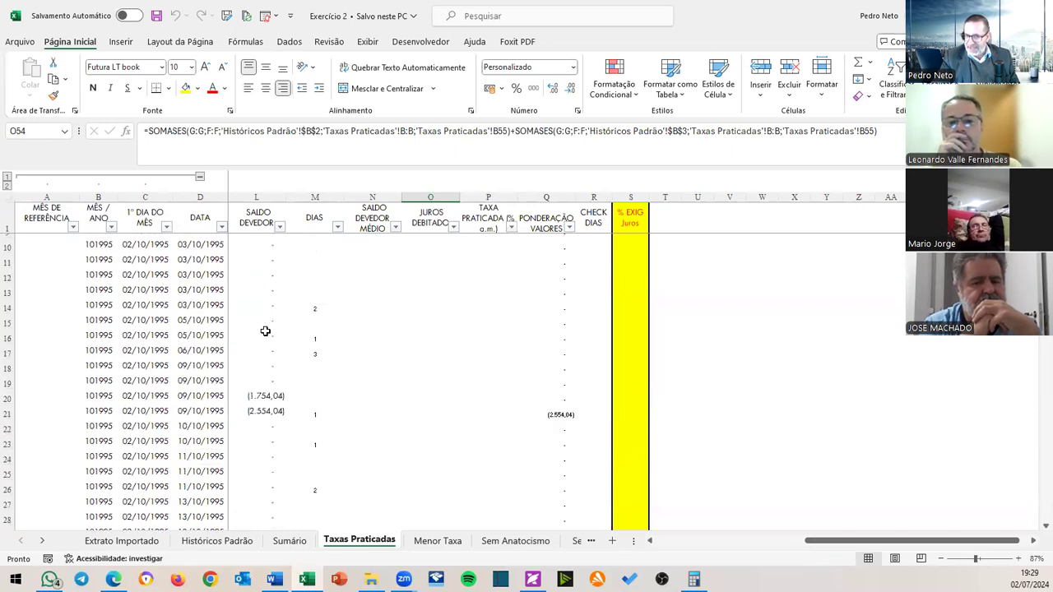
pyautogui.click(305, 317)
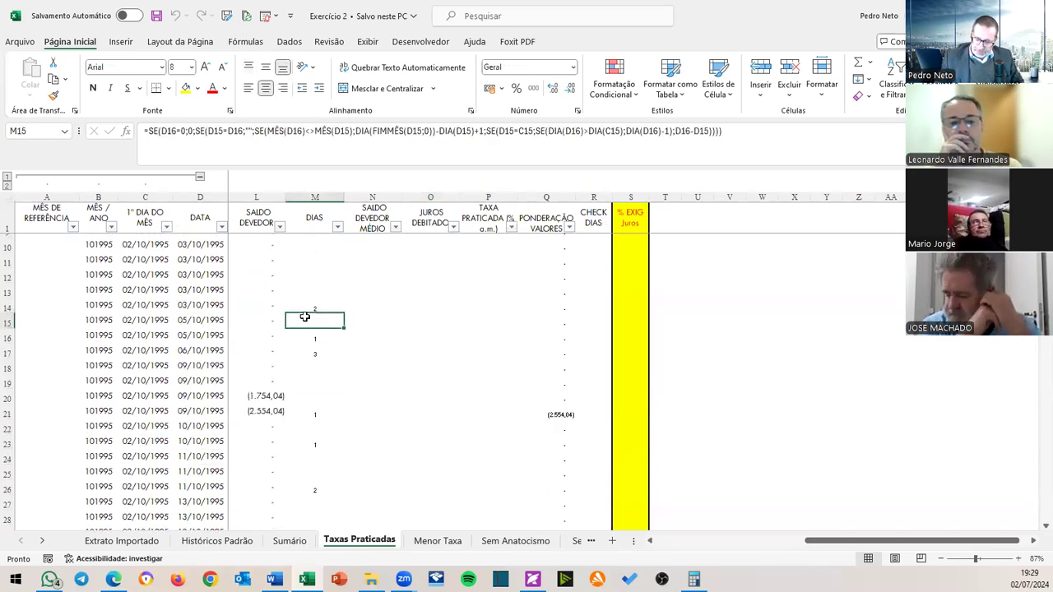
pyautogui.hotkey('ctrl', 'Home')
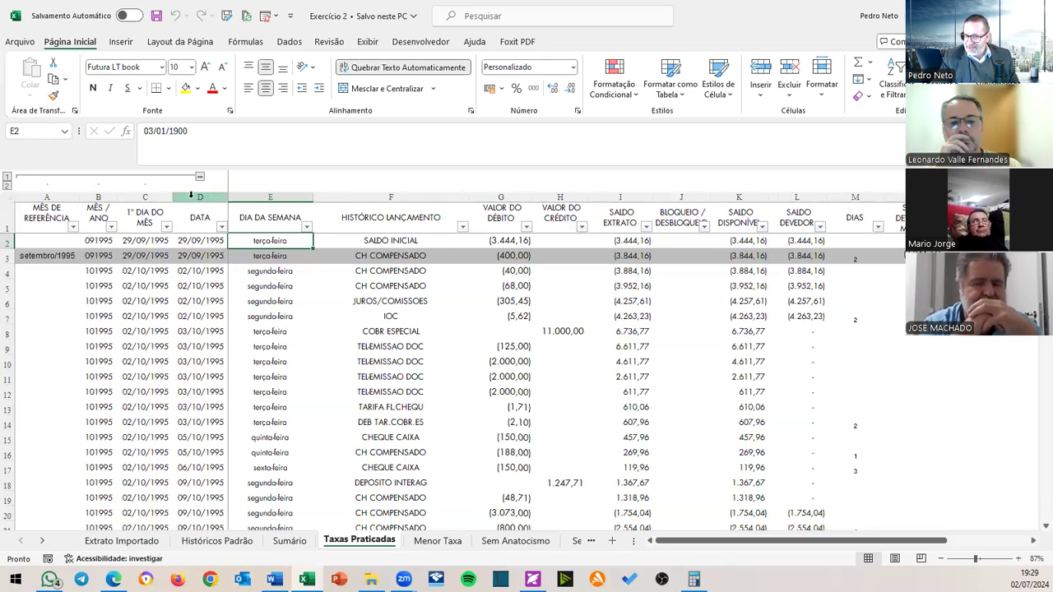
pyautogui.click(200, 176)
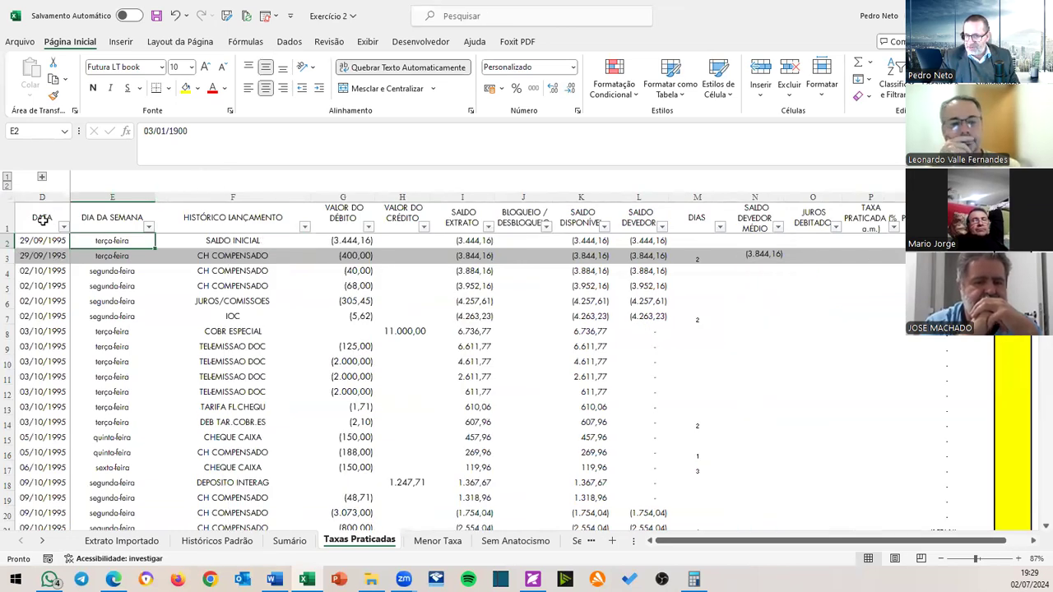
# Review the Taxas Praticadas column headings from DATA through VALOR DO CRÉDITO and the SALDO EXTRATO column.
pyautogui.click(43, 219)
pyautogui.click(112, 216)
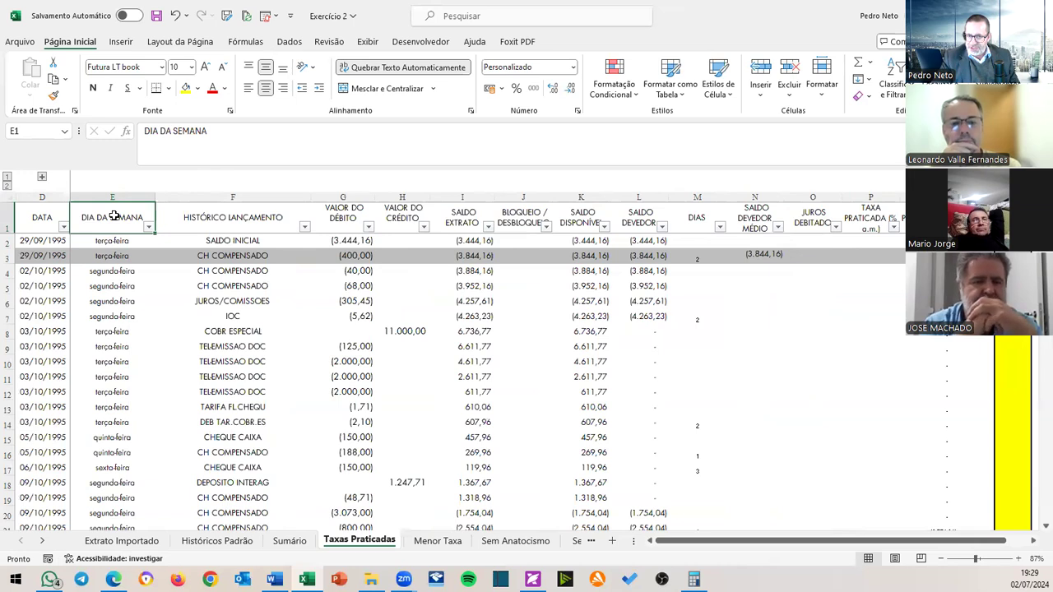
pyautogui.click(209, 217)
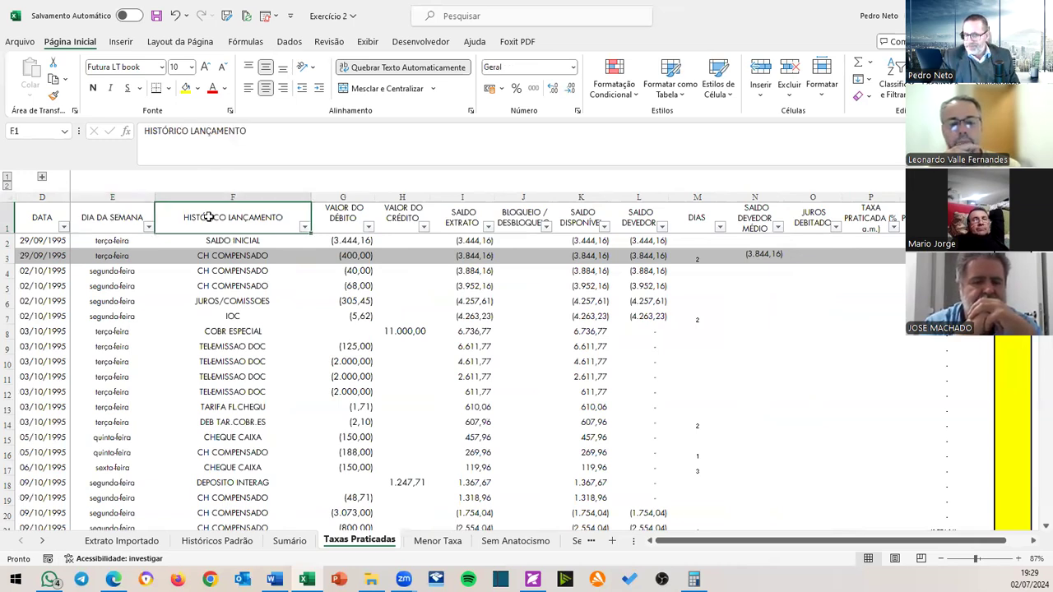
pyautogui.click(349, 211)
pyautogui.click(398, 216)
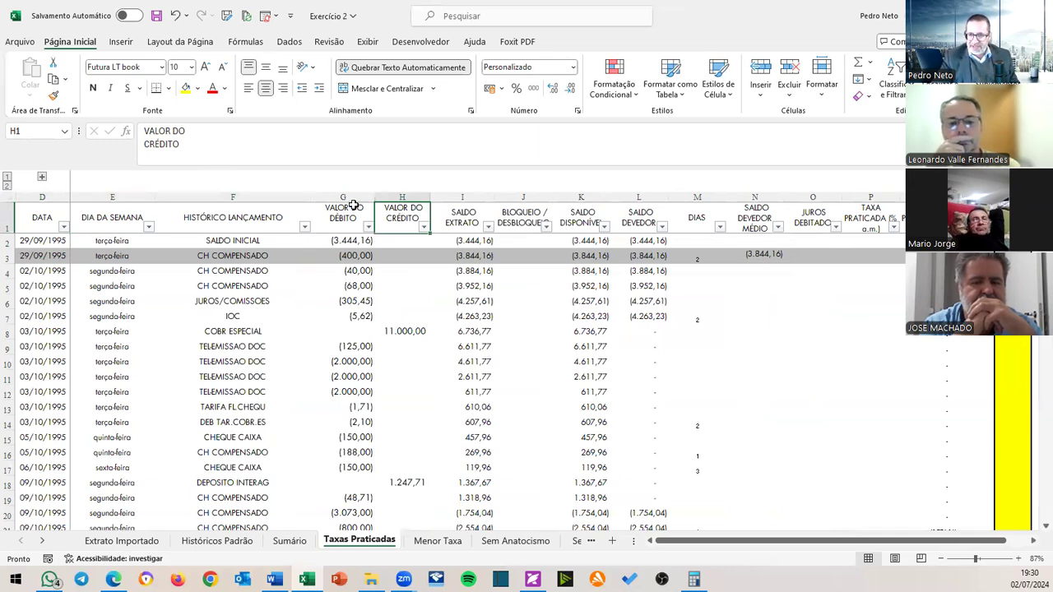
pyautogui.click(462, 196)
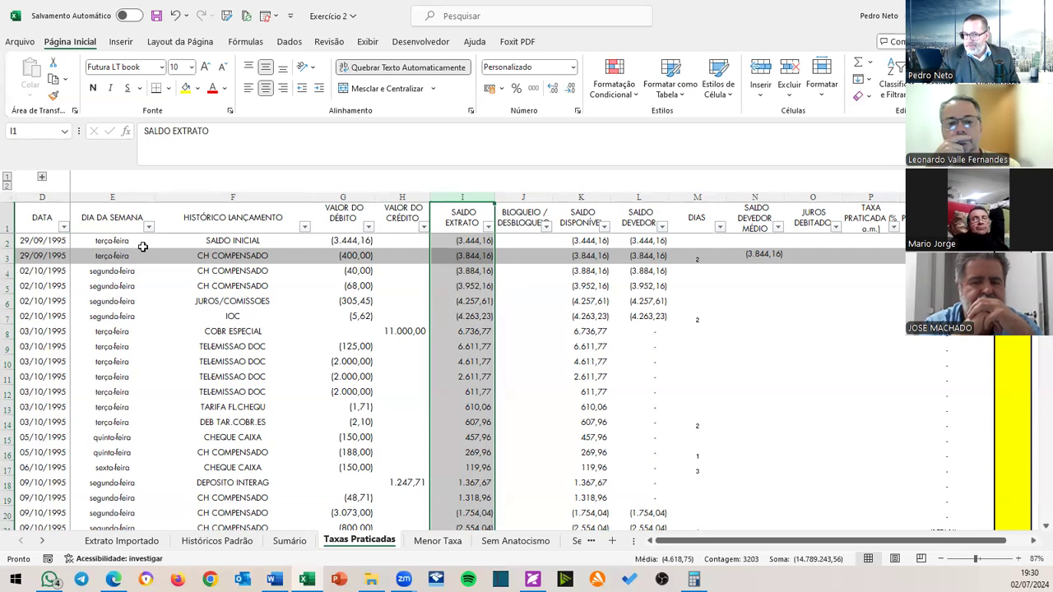
# Filter the HISTÓRICO LANÇAMENTO column by searching for "dep" and keeping only DEP EM CHEQUE entries.
pyautogui.click(306, 228)
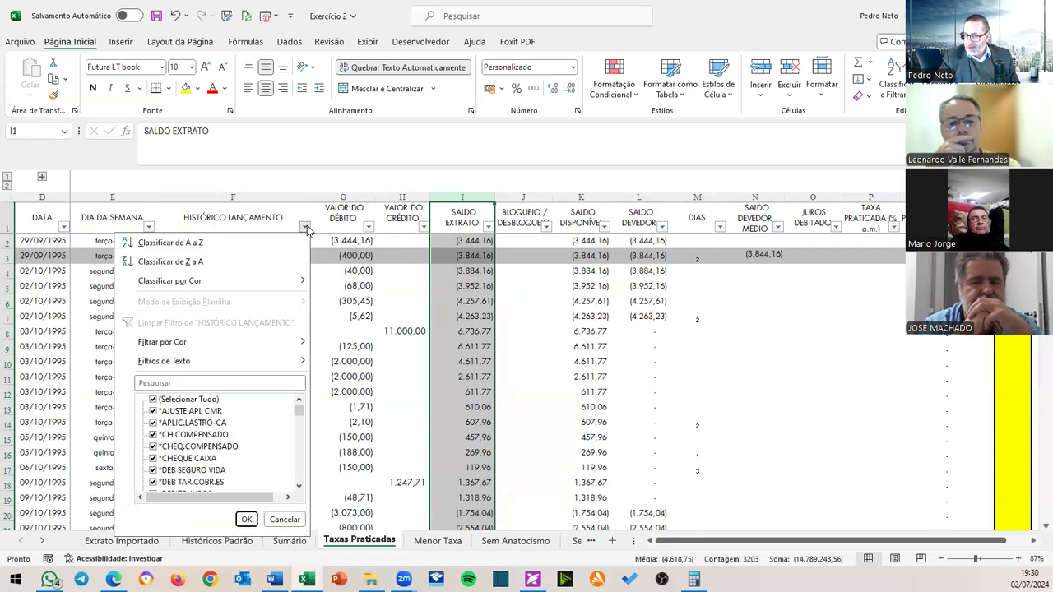
pyautogui.click(211, 382)
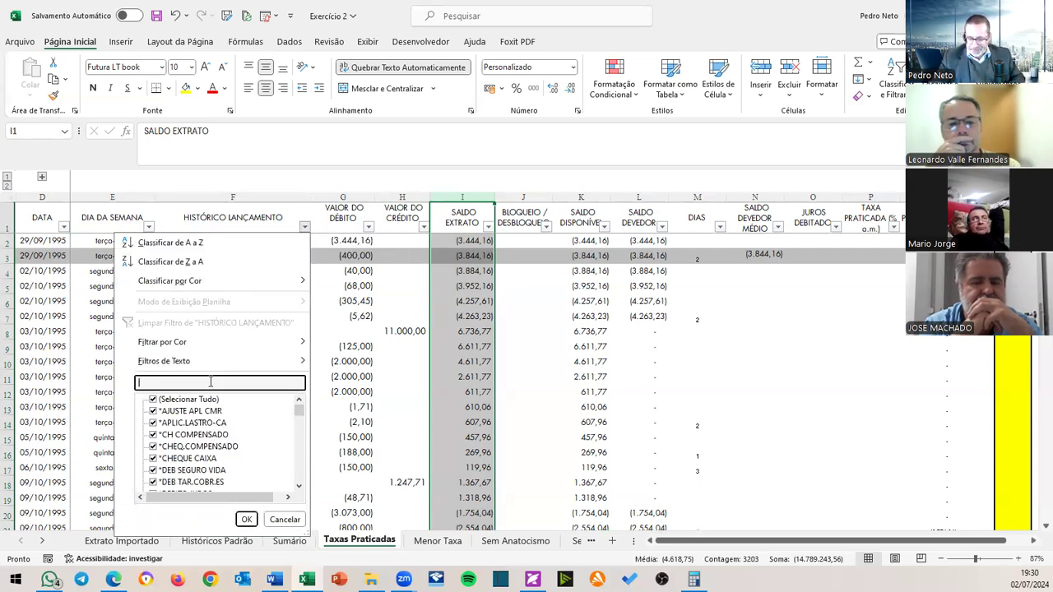
pyautogui.write('dep')
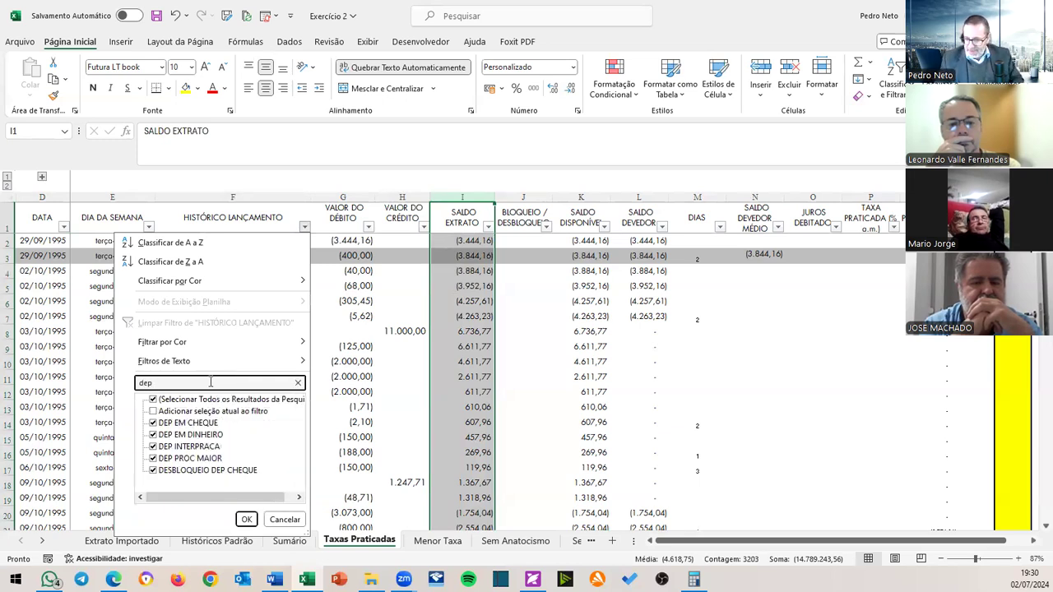
pyautogui.click(164, 433)
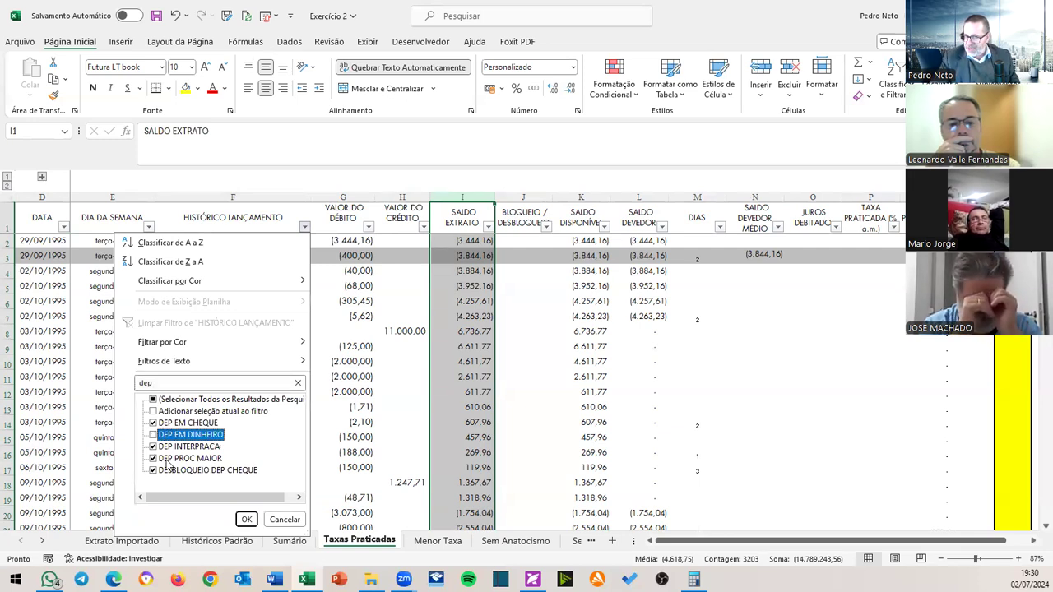
pyautogui.click(169, 447)
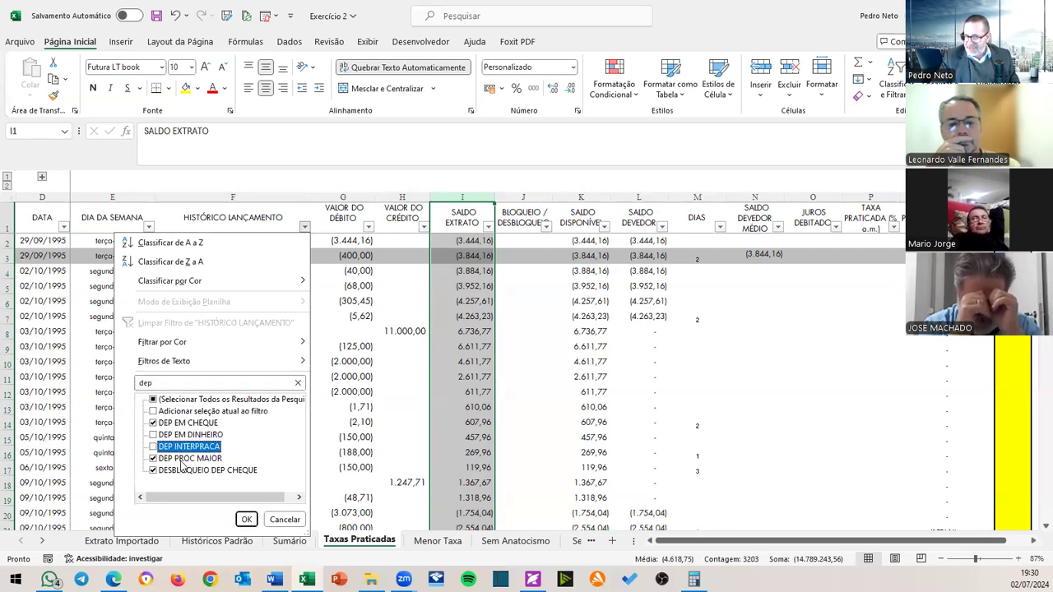
pyautogui.click(177, 458)
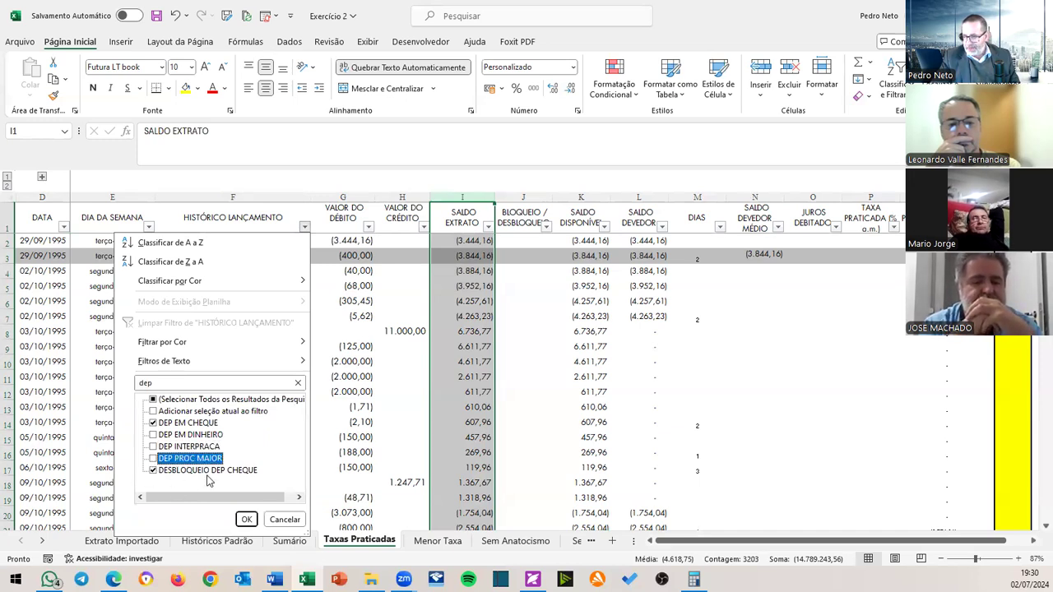
pyautogui.click(153, 470)
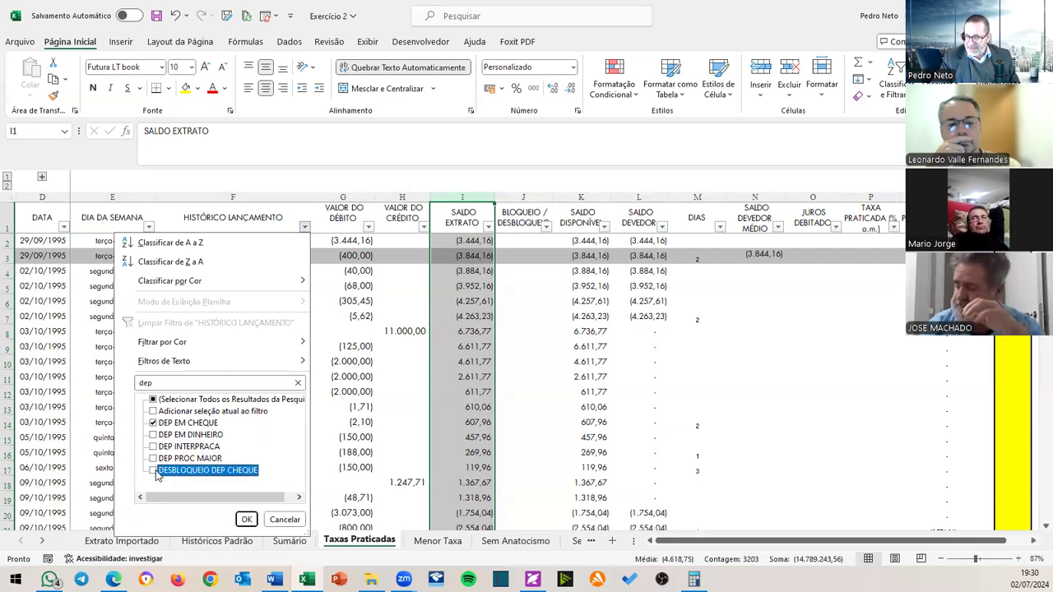
pyautogui.click(246, 520)
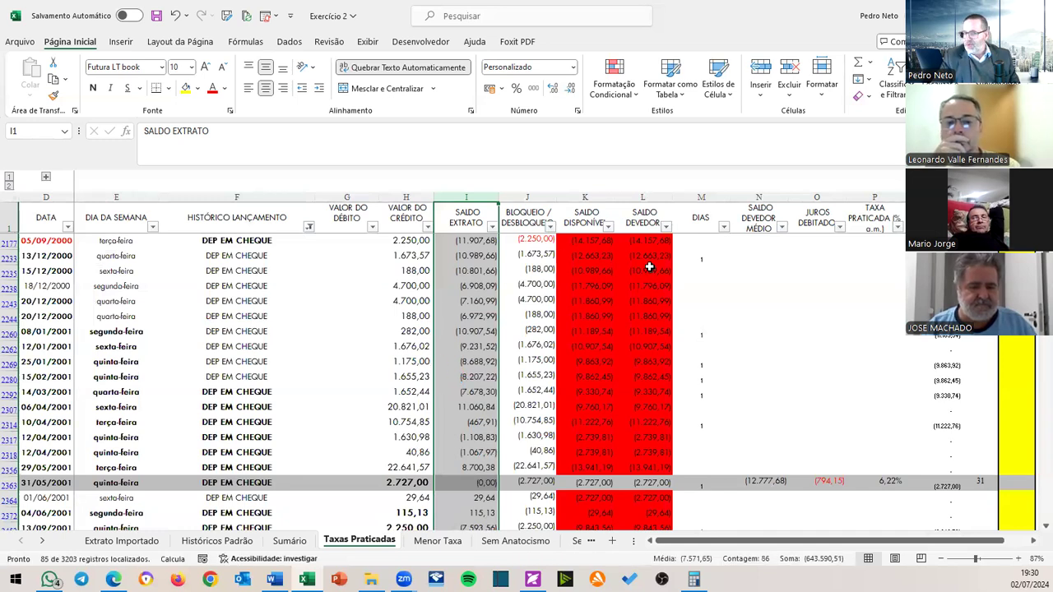
# Inspect the blocking formula in J2177 for the cheque deposit of 05/09/2000, leaving it unedited.
pyautogui.click(543, 239)
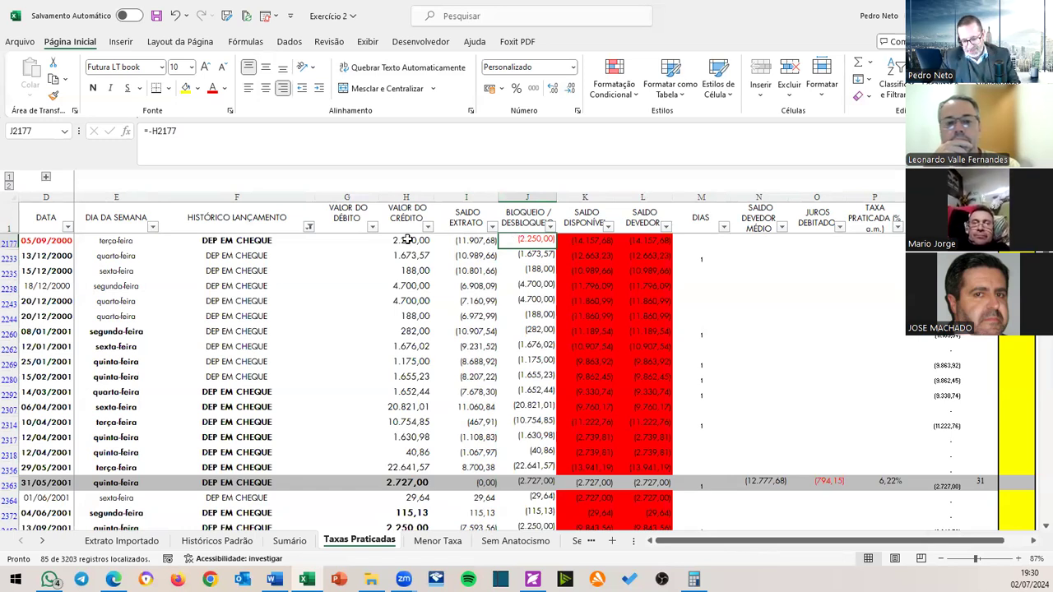
pyautogui.press('F2')
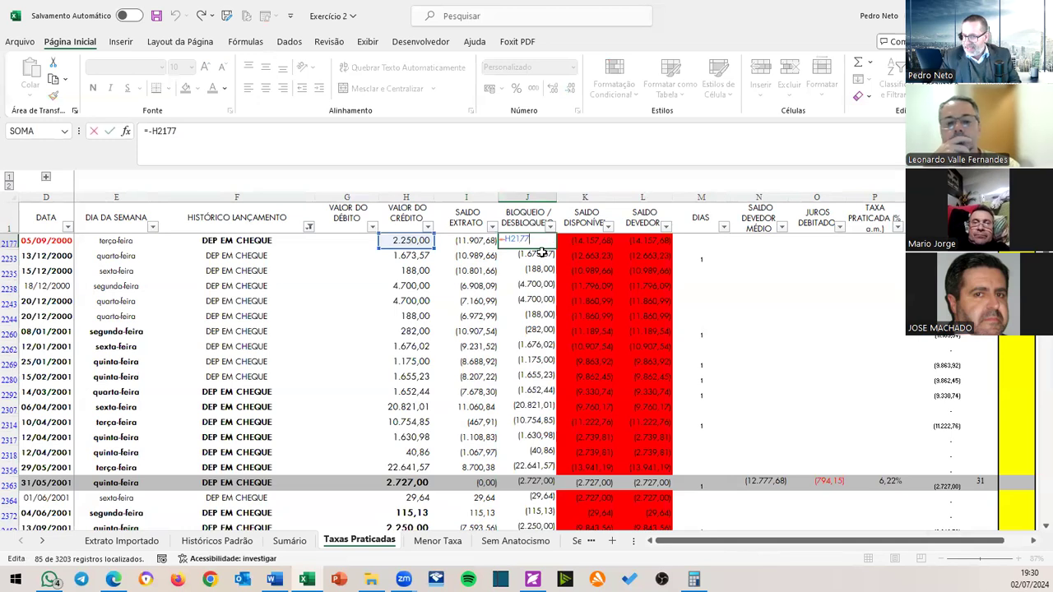
pyautogui.press('Escape')
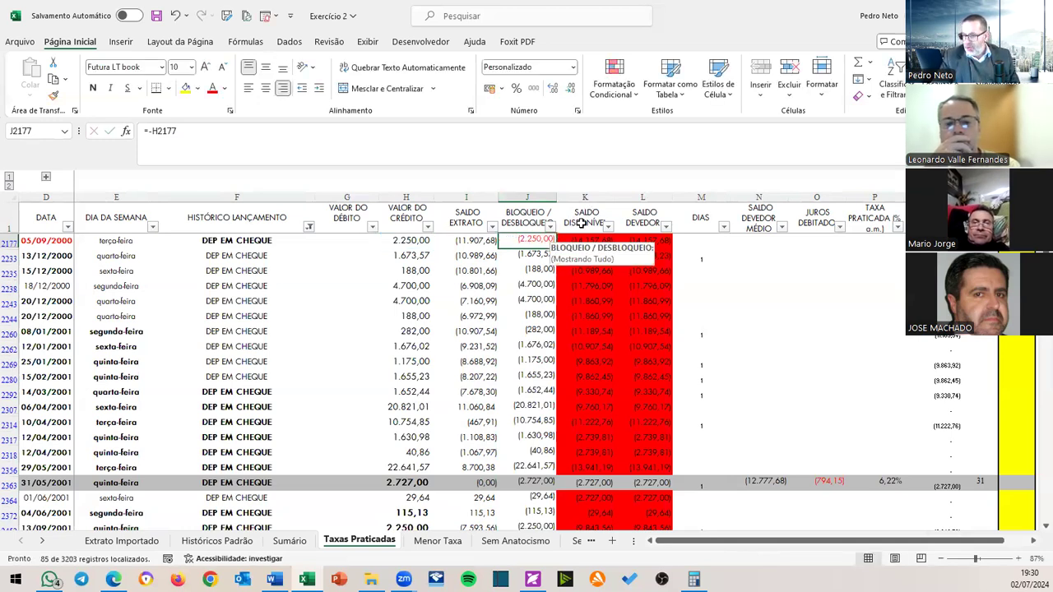
# Select all descriptions again in the HISTÓRICO LANÇAMENTO filter so every entry is shown.
pyautogui.click(309, 228)
pyautogui.click(157, 399)
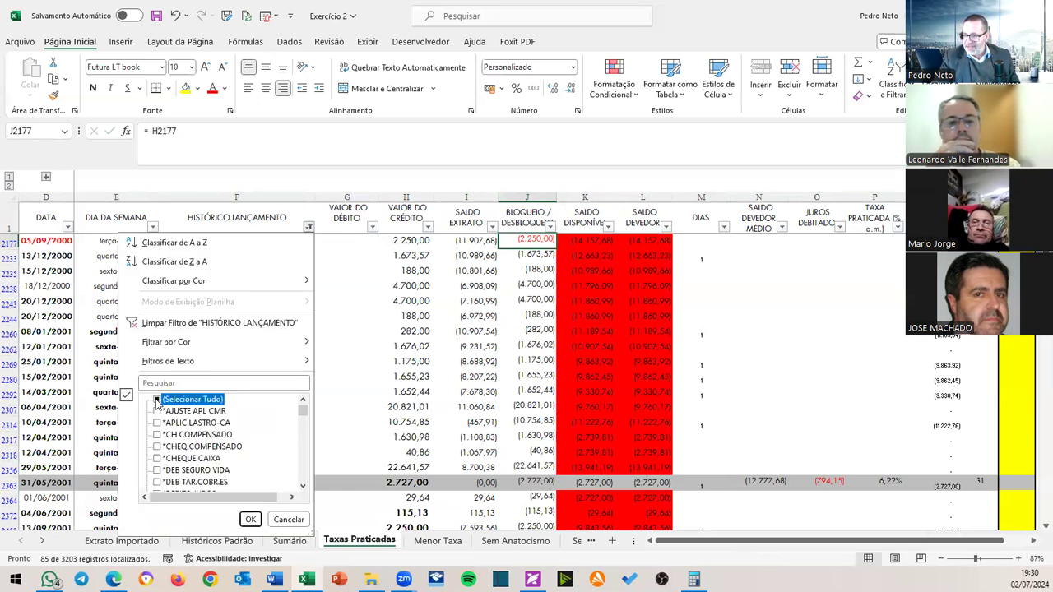
pyautogui.click(251, 520)
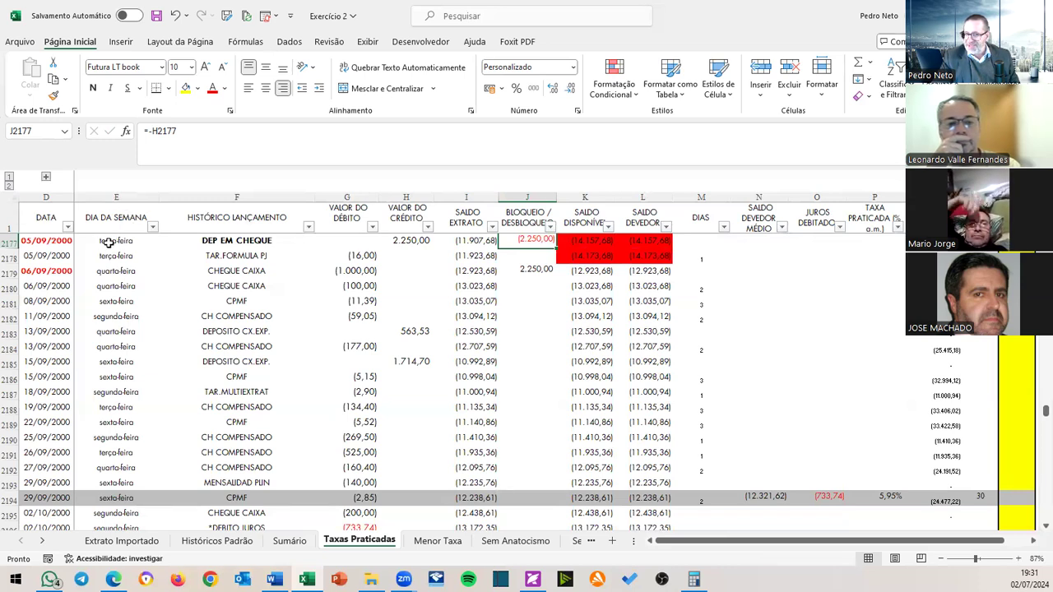
# Inspect the unblocking formula in J2179 that releases the 05/09/2000 cheque deposit.
pyautogui.click(521, 270)
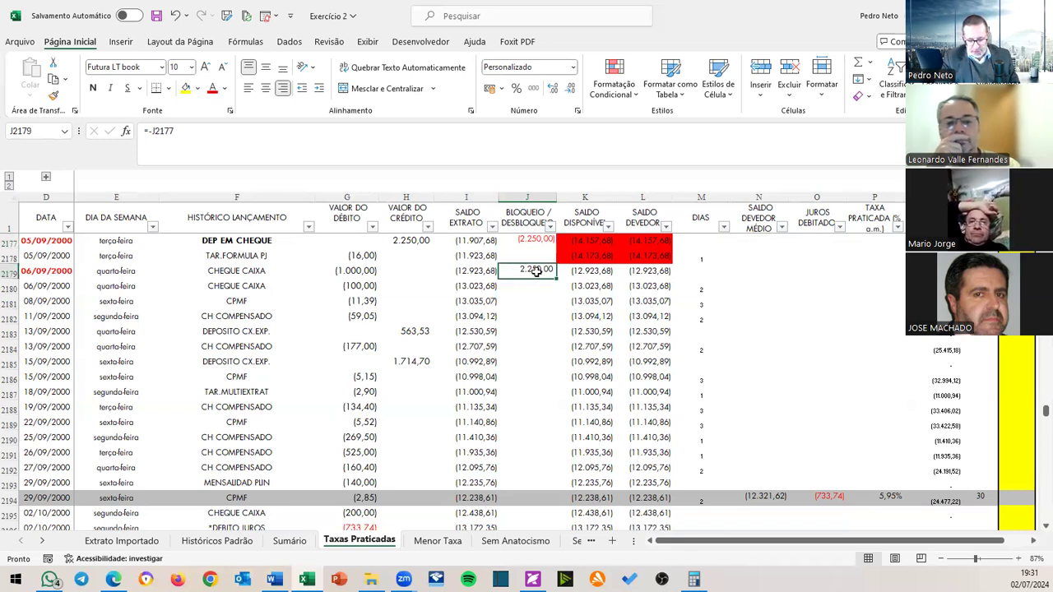
pyautogui.doubleClick(537, 271)
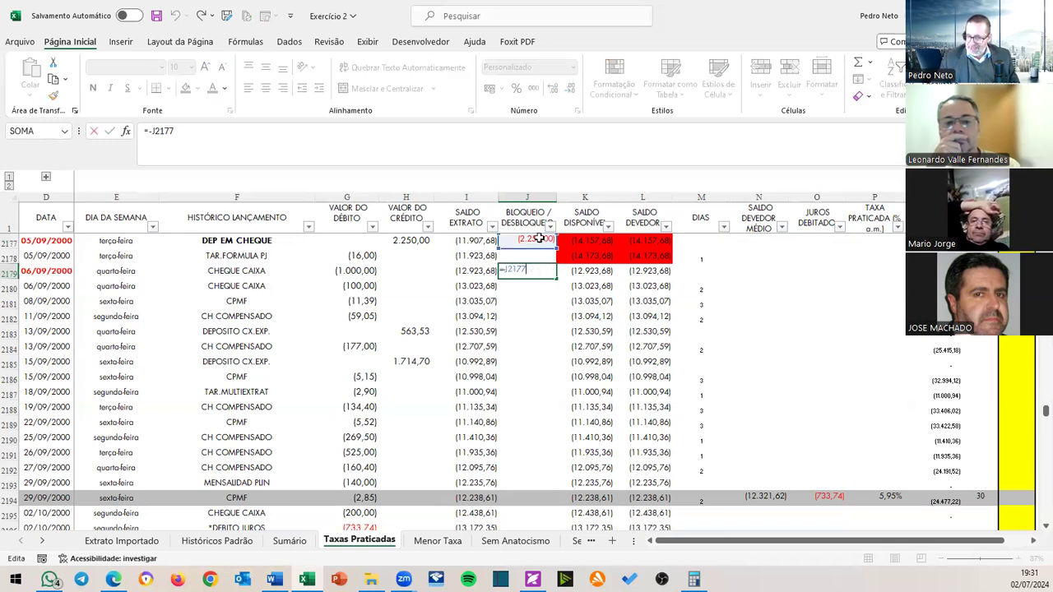
pyautogui.press('Return')
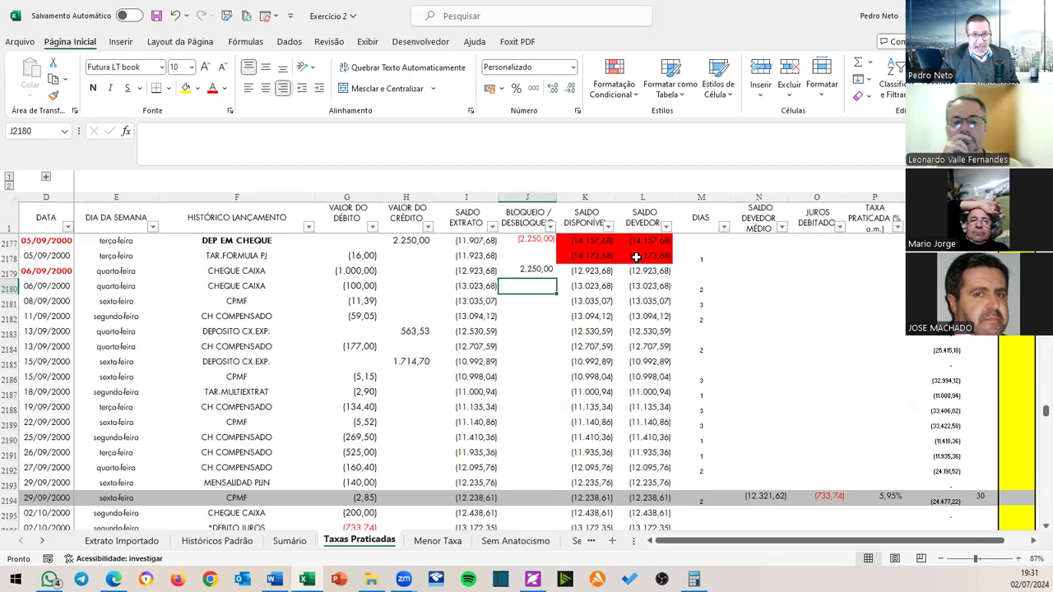
# Examine the block in J2233 and the DESBLOQUEIO DEP CHEQUE entry with its release formula in row 2234.
pyautogui.scroll(-8, 523, 337)
pyautogui.scroll(-10, 523, 337)
pyautogui.click(543, 287)
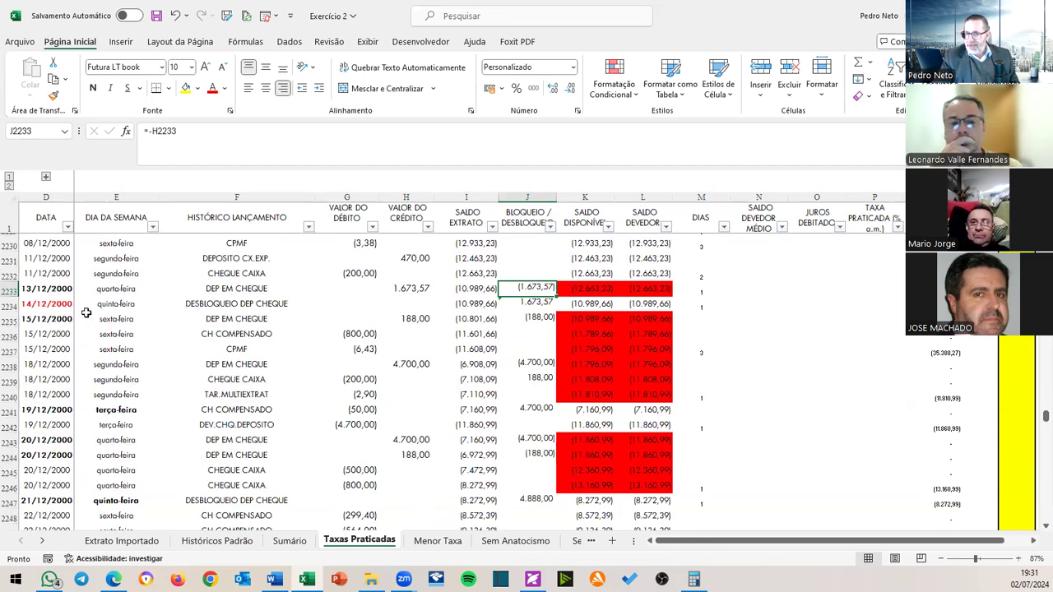
pyautogui.click(220, 305)
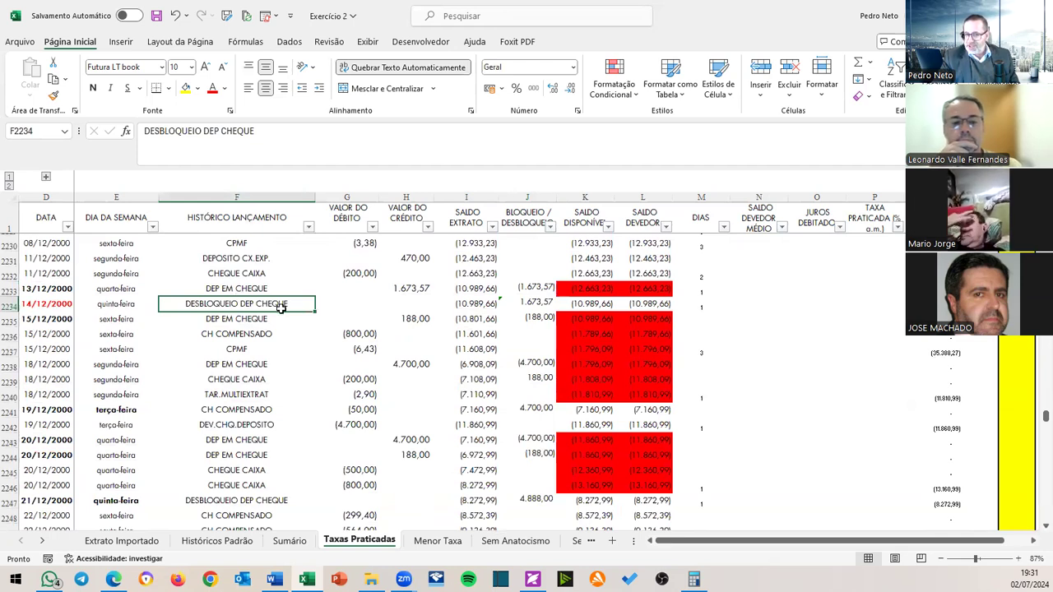
pyautogui.click(542, 301)
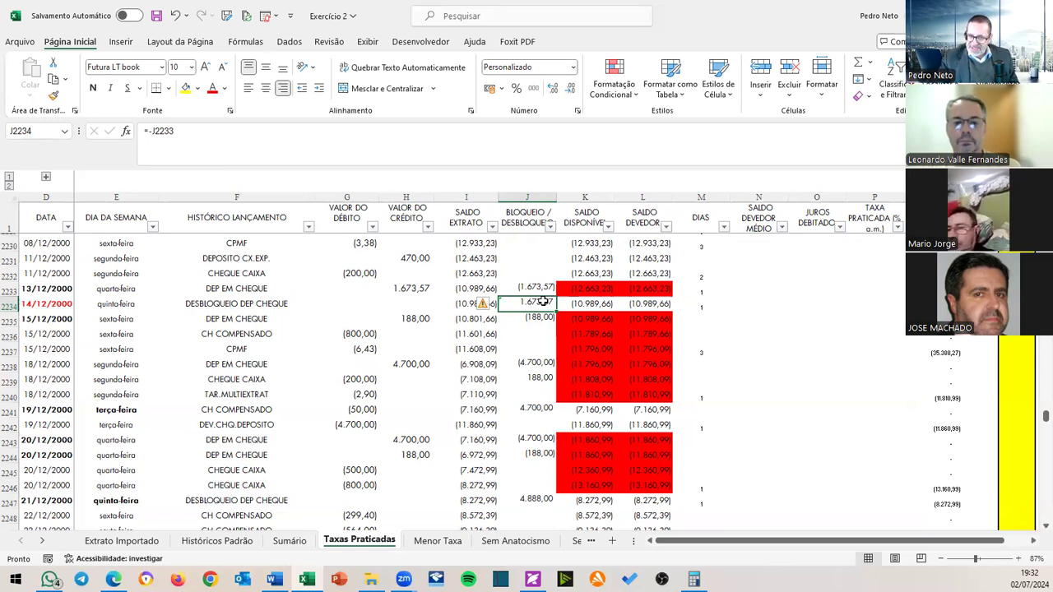
# Examine the available balance formula in K2238 and the block and release formulas in J2235, J2238 and J2239.
pyautogui.click(571, 363)
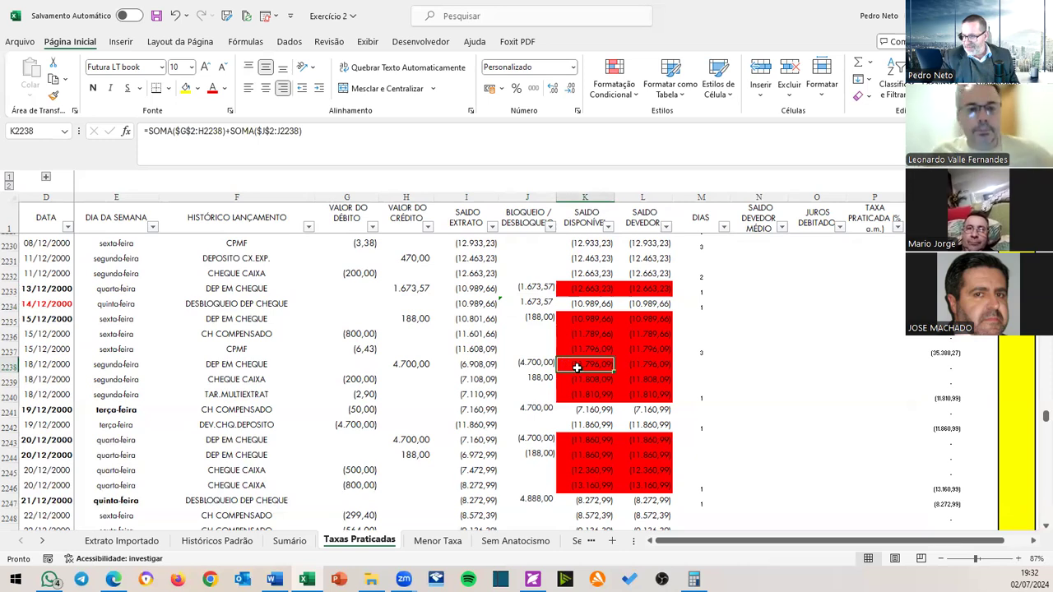
pyautogui.click(548, 318)
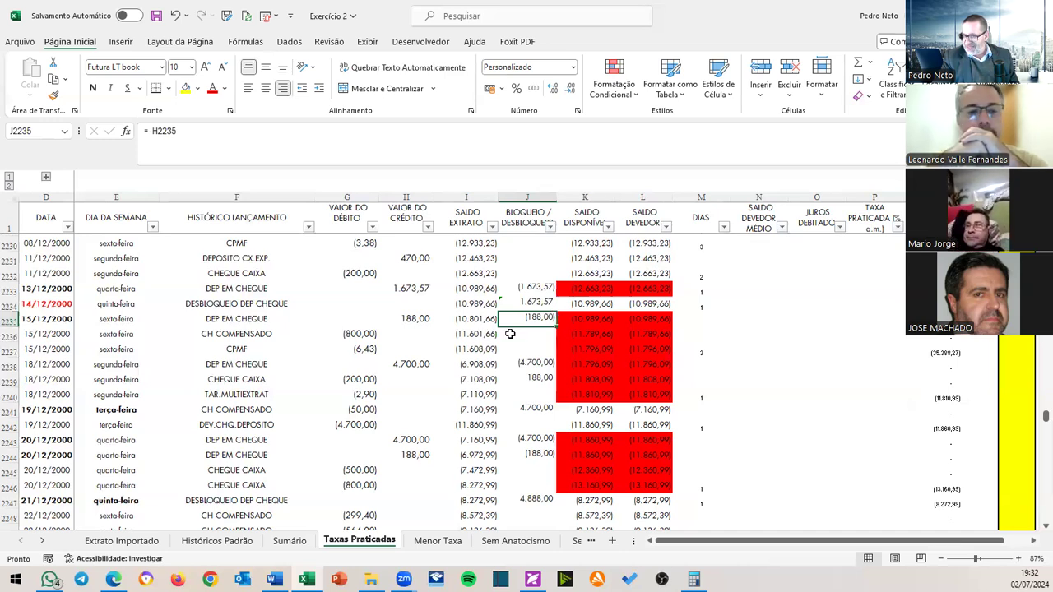
pyautogui.click(543, 364)
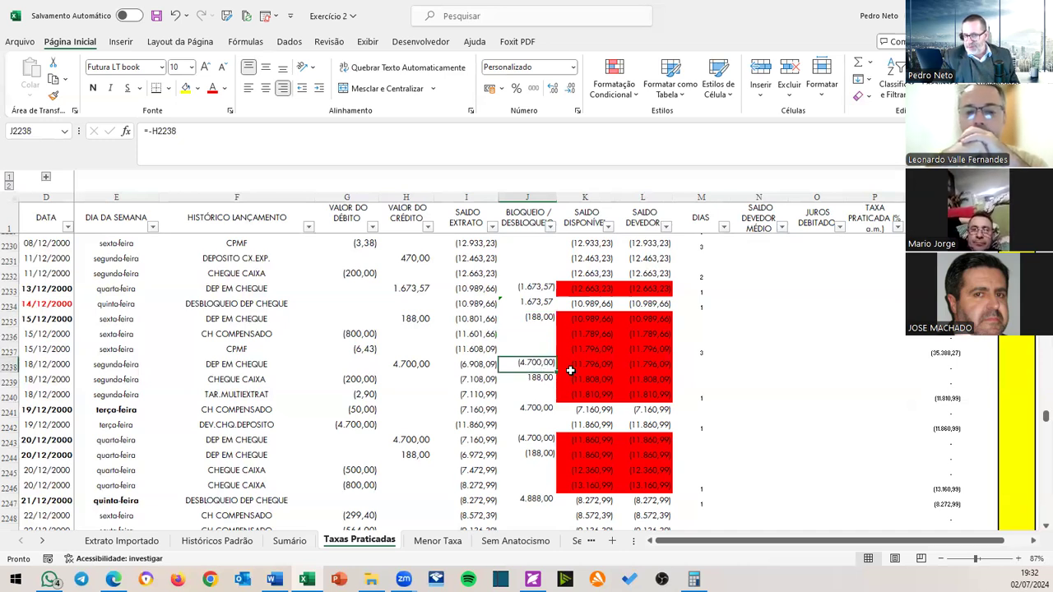
pyautogui.click(541, 378)
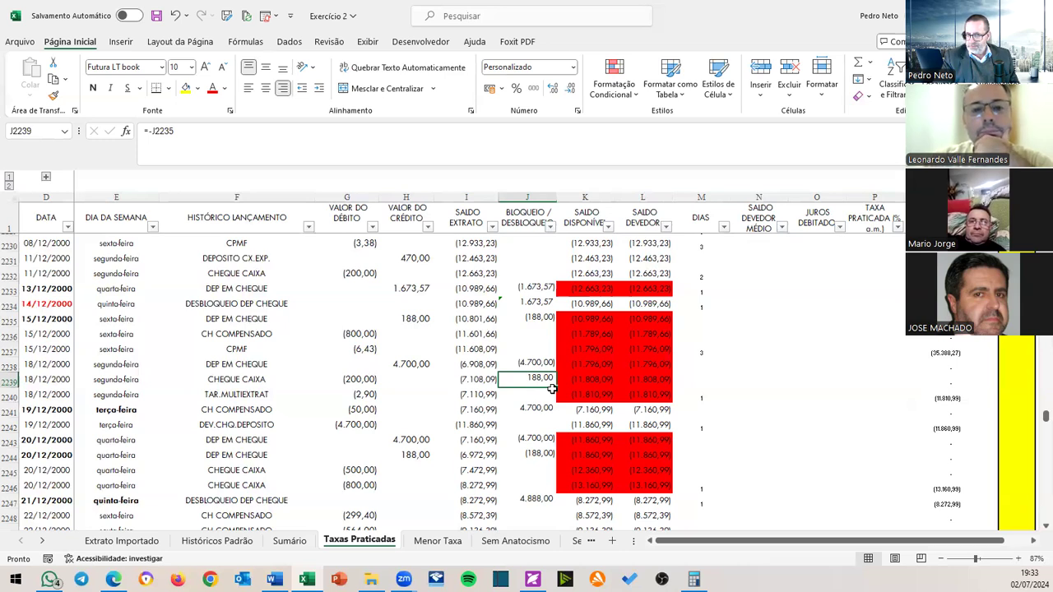
# Try combining the new block with the earlier deposit's release in J2238 using =-H2238-J2235, and undo the change.
pyautogui.click(536, 362)
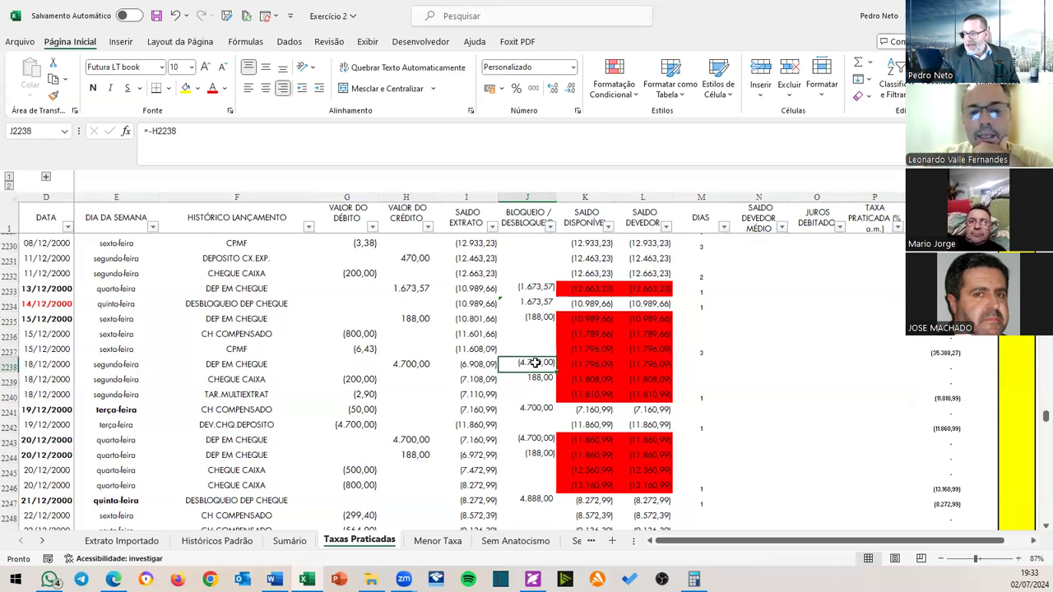
pyautogui.click(229, 141)
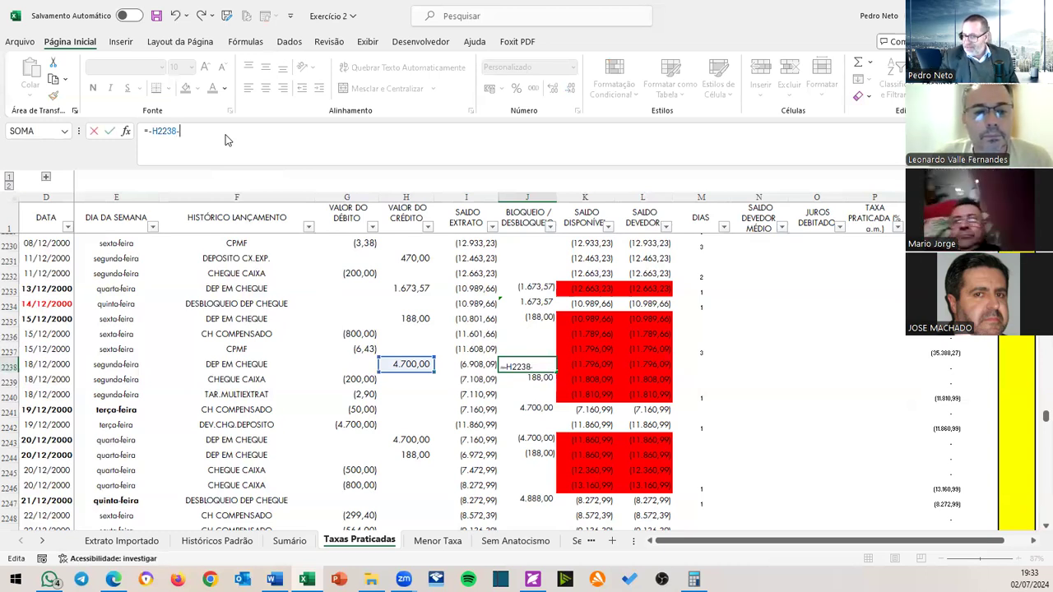
pyautogui.click(526, 317)
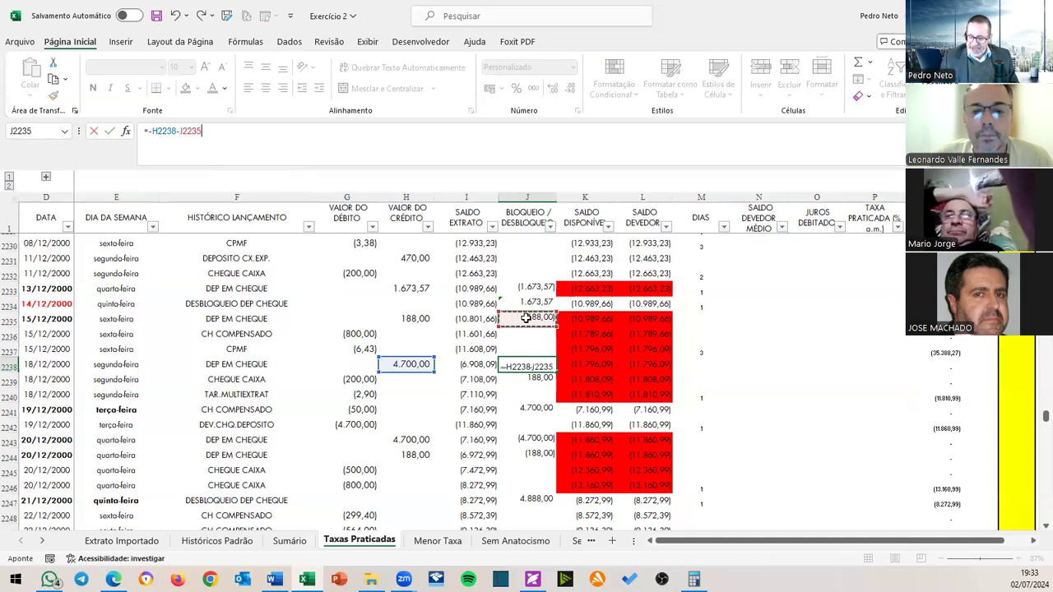
pyautogui.press('Return')
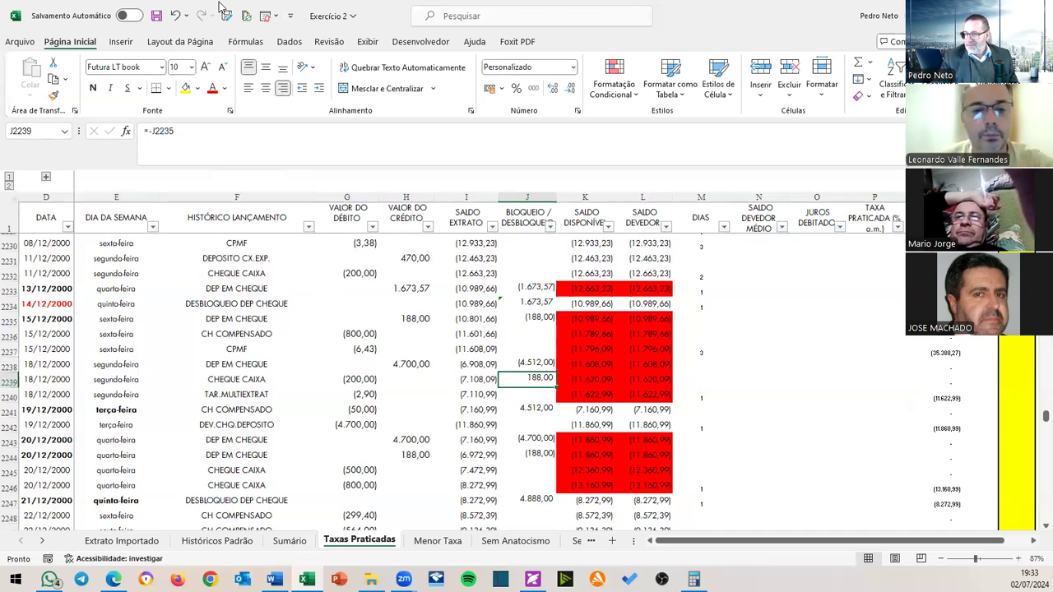
pyautogui.click(176, 17)
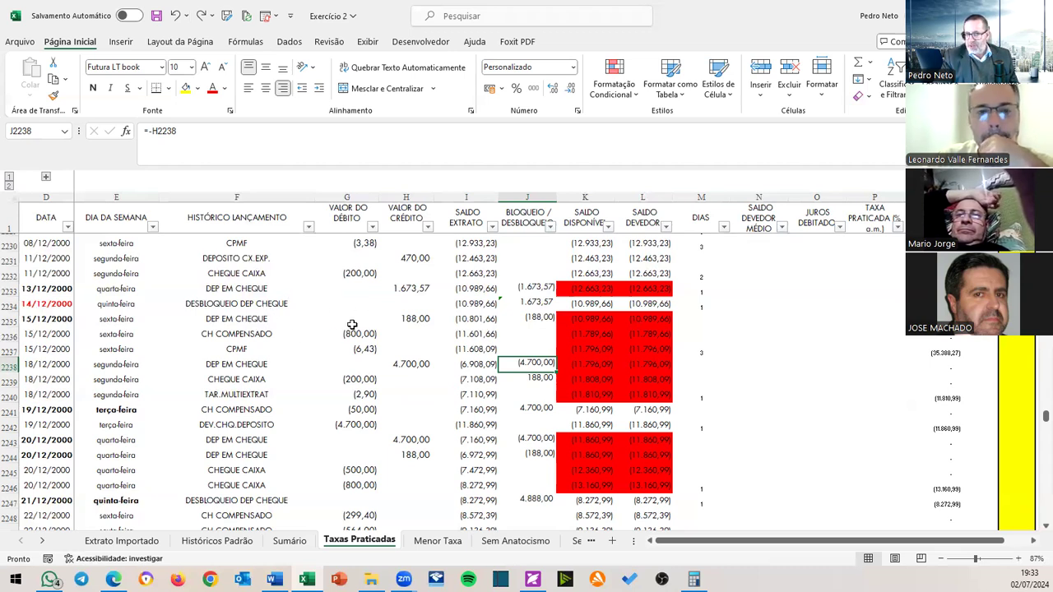
# Recheck the release formula in J2239 and review the following cheque deposit blocks and releases through January 2001.
pyautogui.click(546, 379)
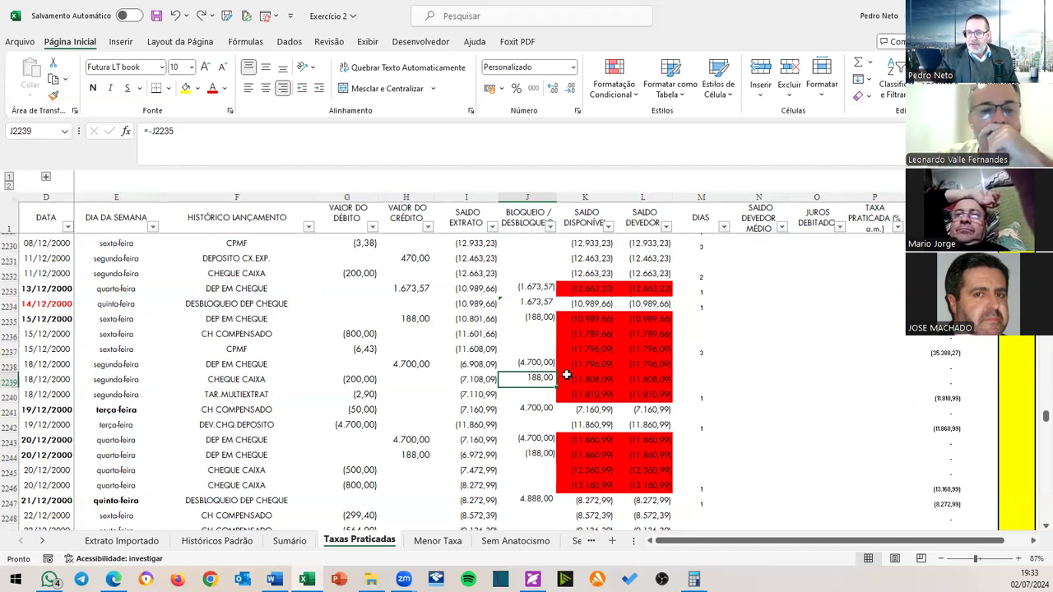
pyautogui.scroll(-5, 566, 375)
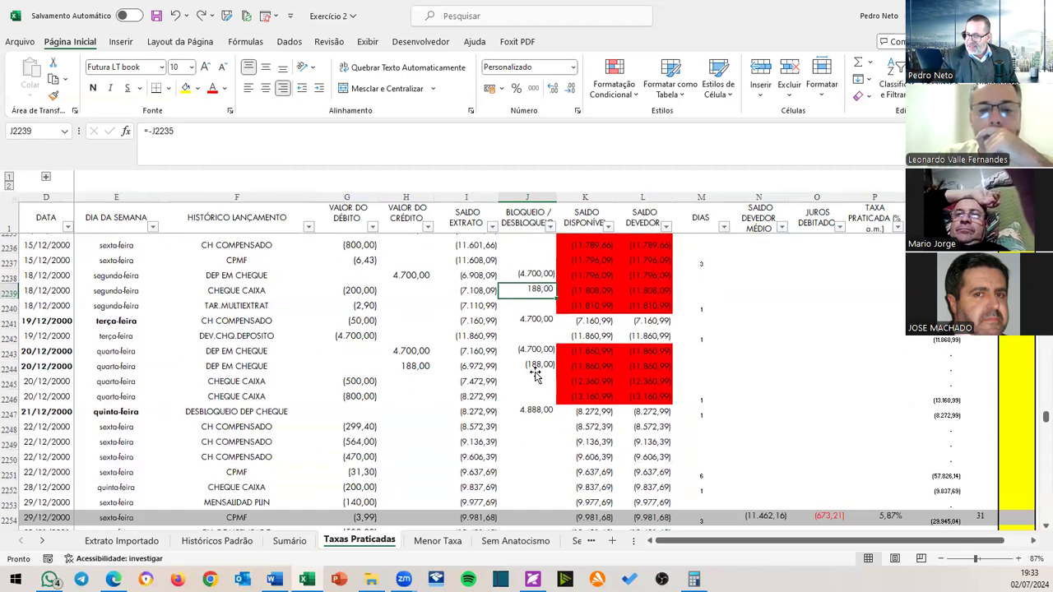
pyautogui.scroll(-4, 609, 342)
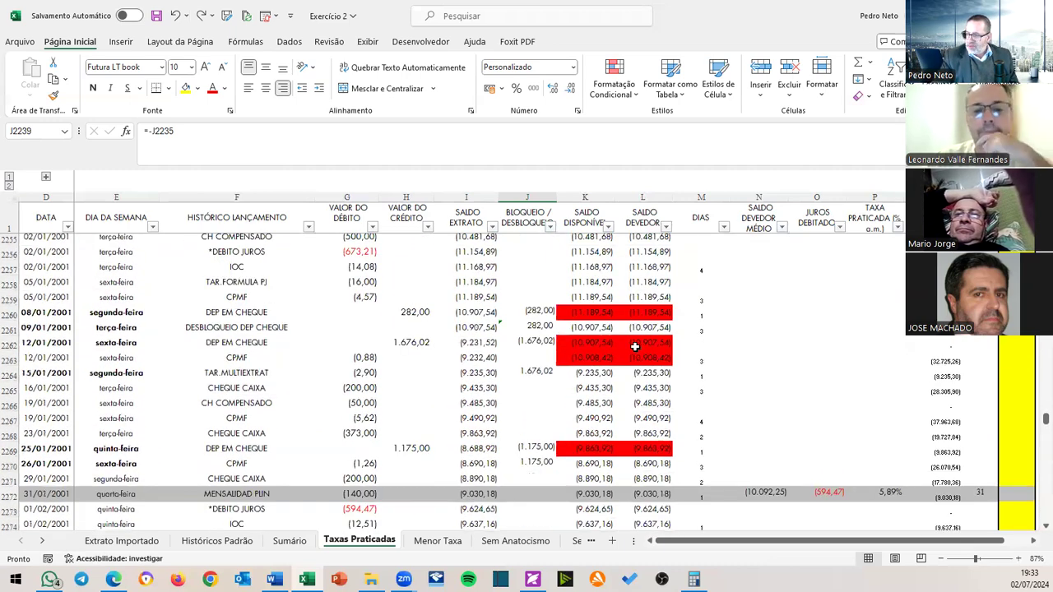
# Examine the April 2001 cheque deposit block in J2307, its release in J2309, and the last available balance formula in column K.
pyautogui.scroll(-4, 616, 347)
pyautogui.scroll(-9, 616, 347)
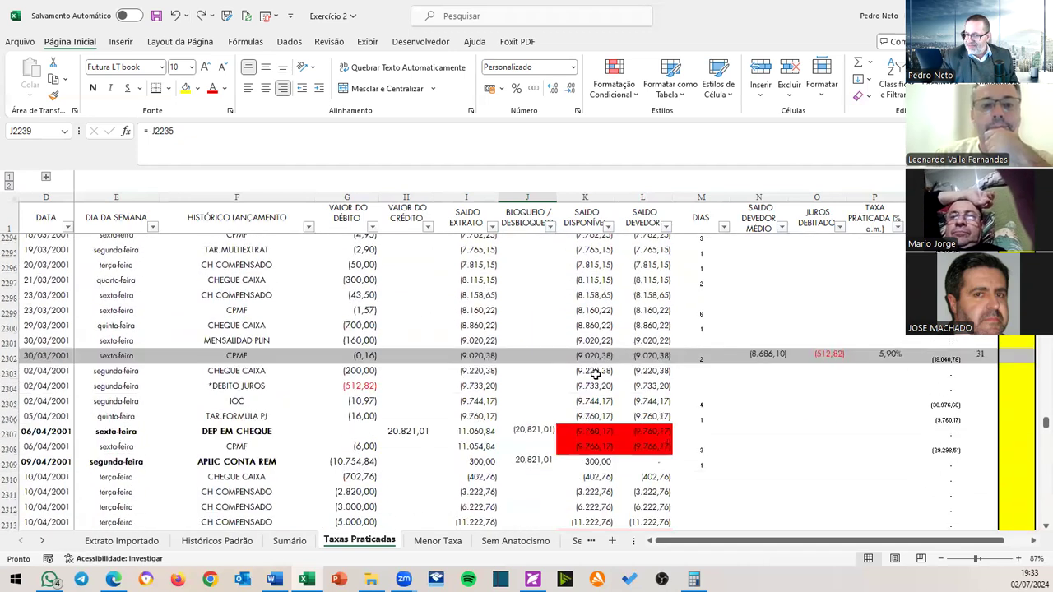
pyautogui.click(551, 431)
pyautogui.press('Down')
pyautogui.press('Down')
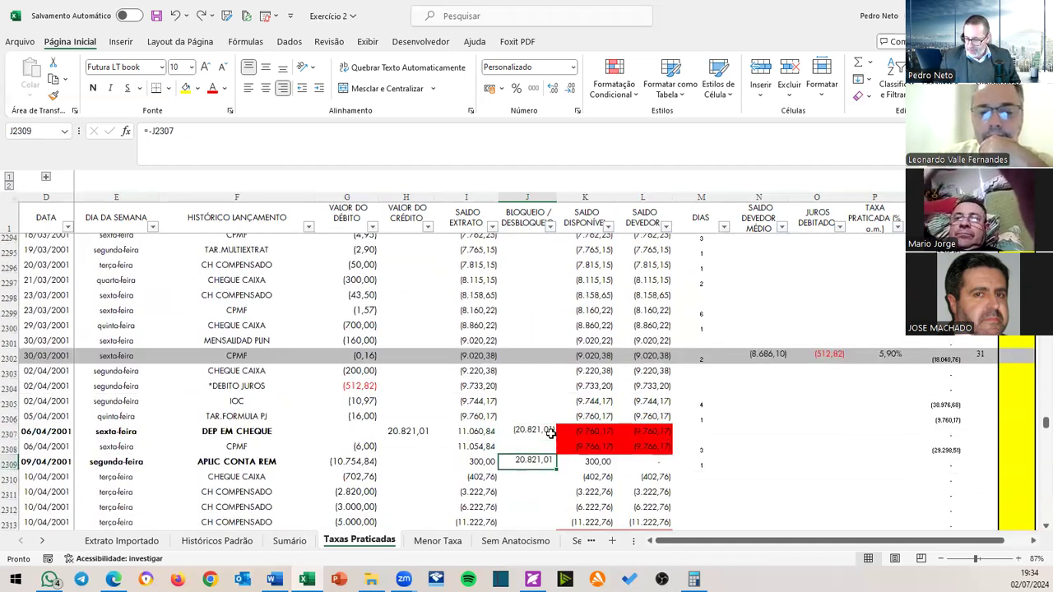
pyautogui.press('Right')
pyautogui.hotkey('ctrl', 'Down')
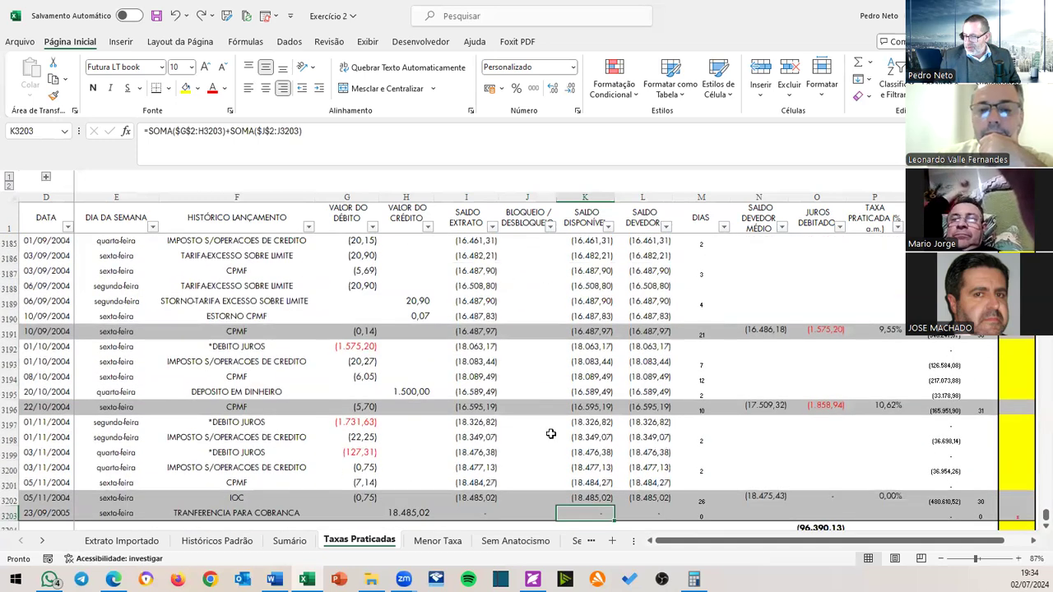
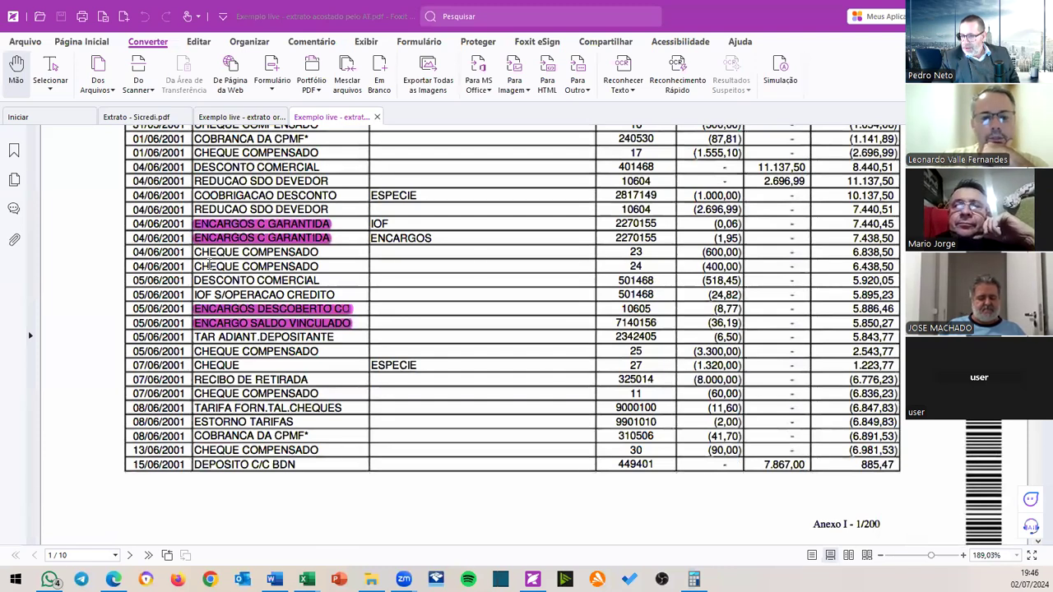
# Review the highlighted charges and returned cheque entries in the PDF statement from late May through early August 2001.
pyautogui.scroll(2, 261, 281)
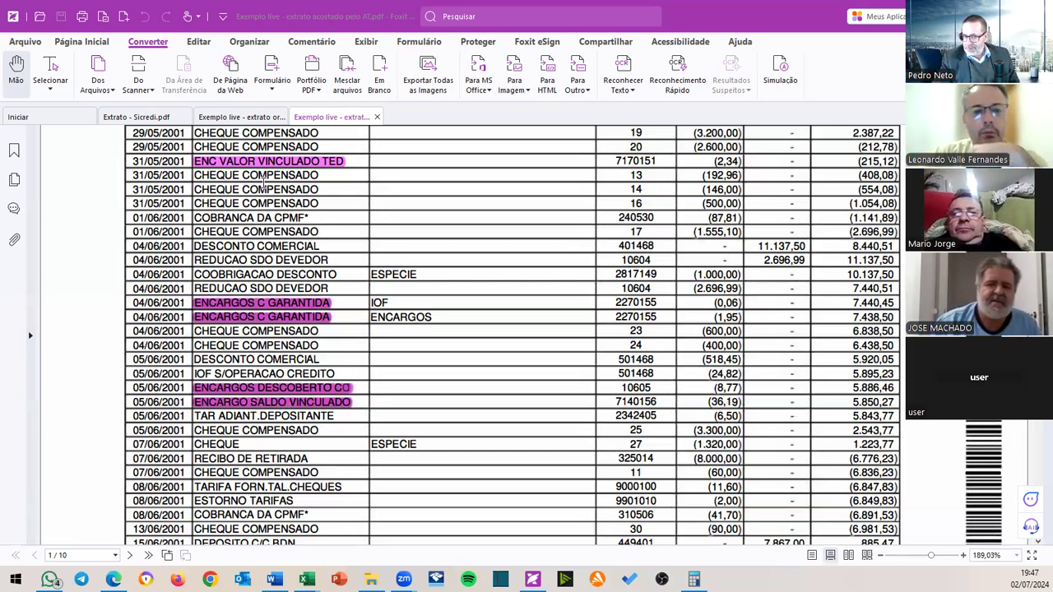
pyautogui.scroll(1, 267, 227)
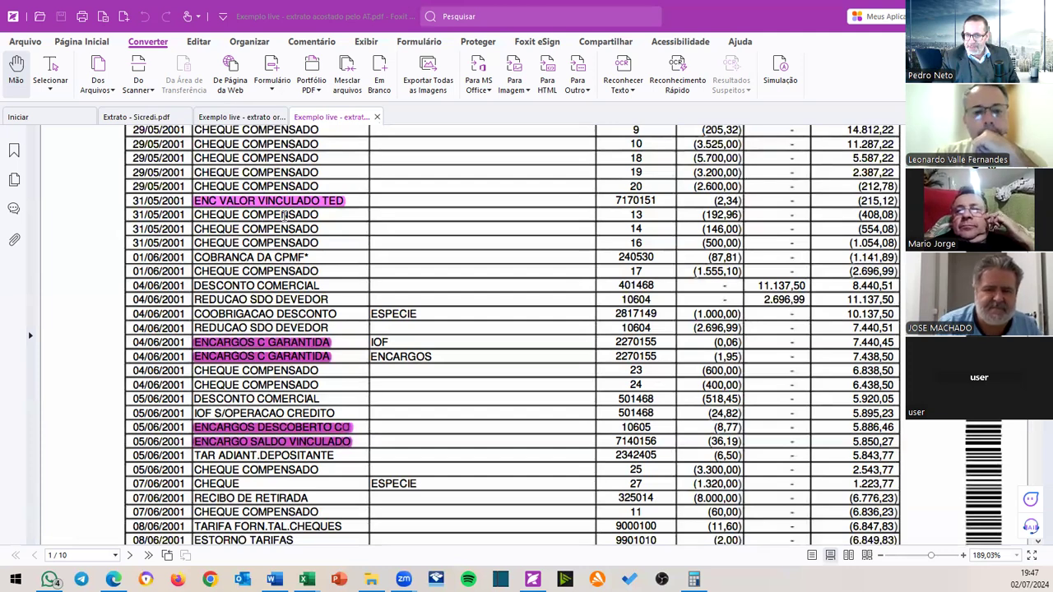
pyautogui.scroll(-10, 275, 275)
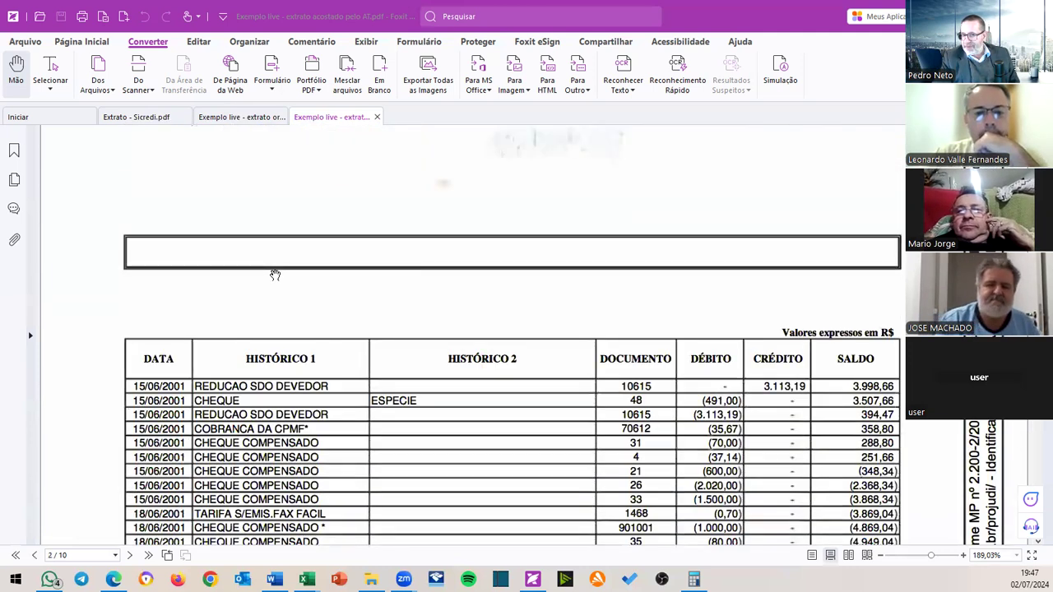
pyautogui.scroll(-8, 275, 275)
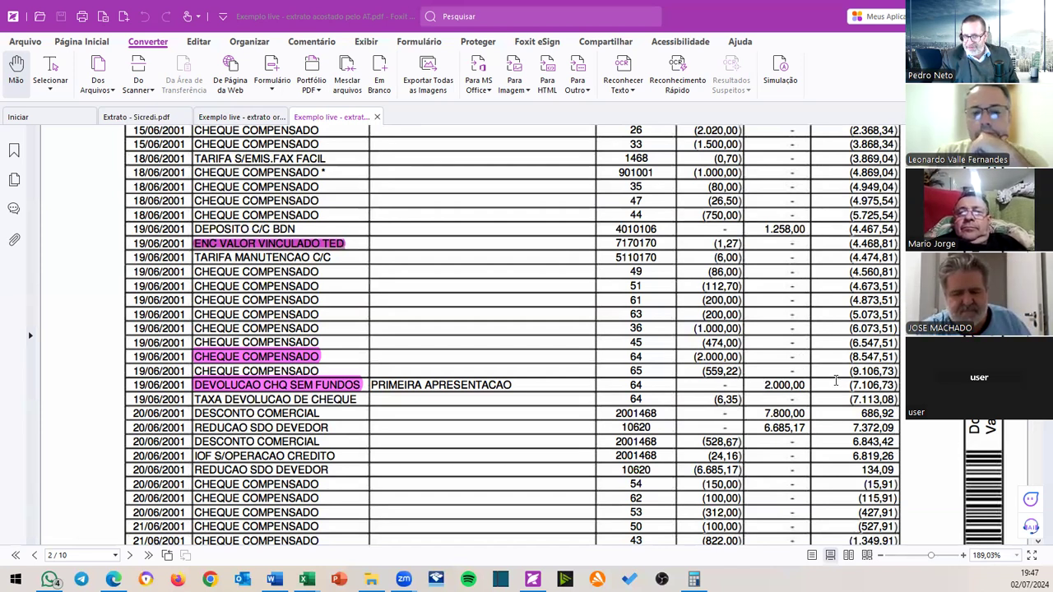
pyautogui.scroll(-10, 835, 381)
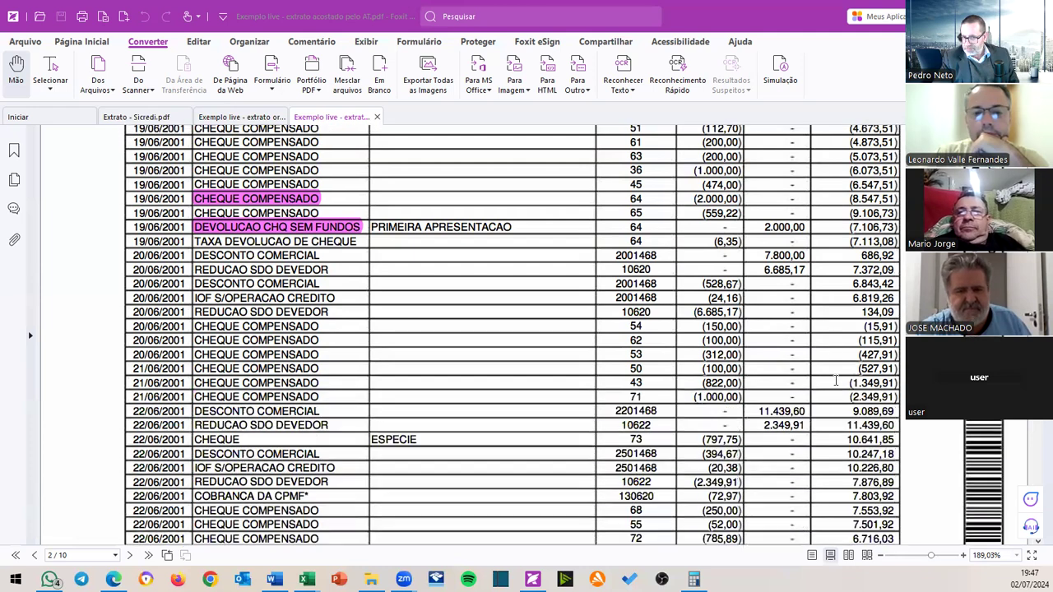
pyautogui.scroll(-10, 835, 380)
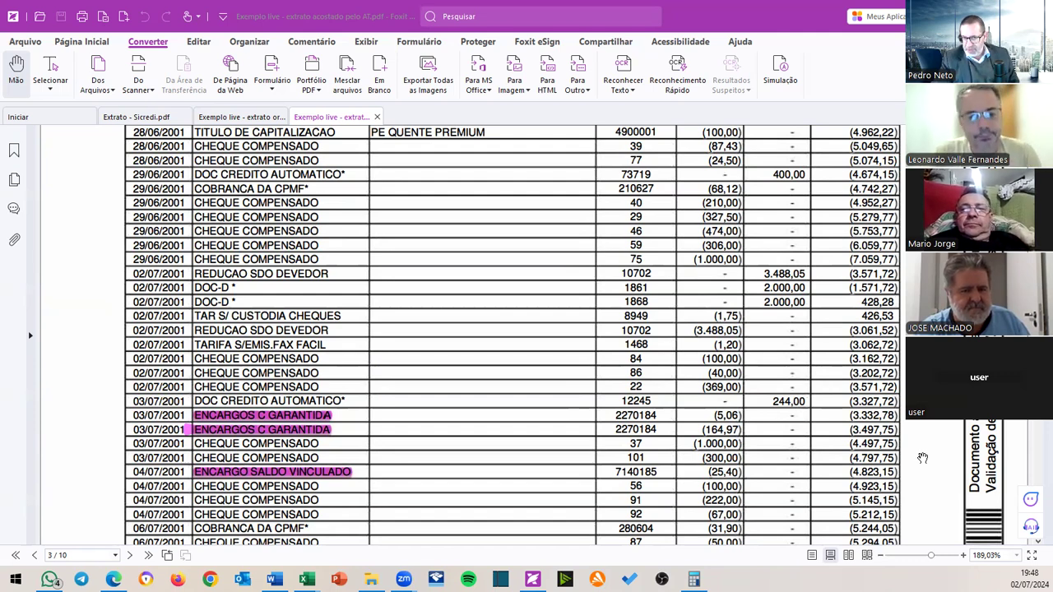
pyautogui.scroll(-5, 513, 294)
pyautogui.scroll(-20, 513, 293)
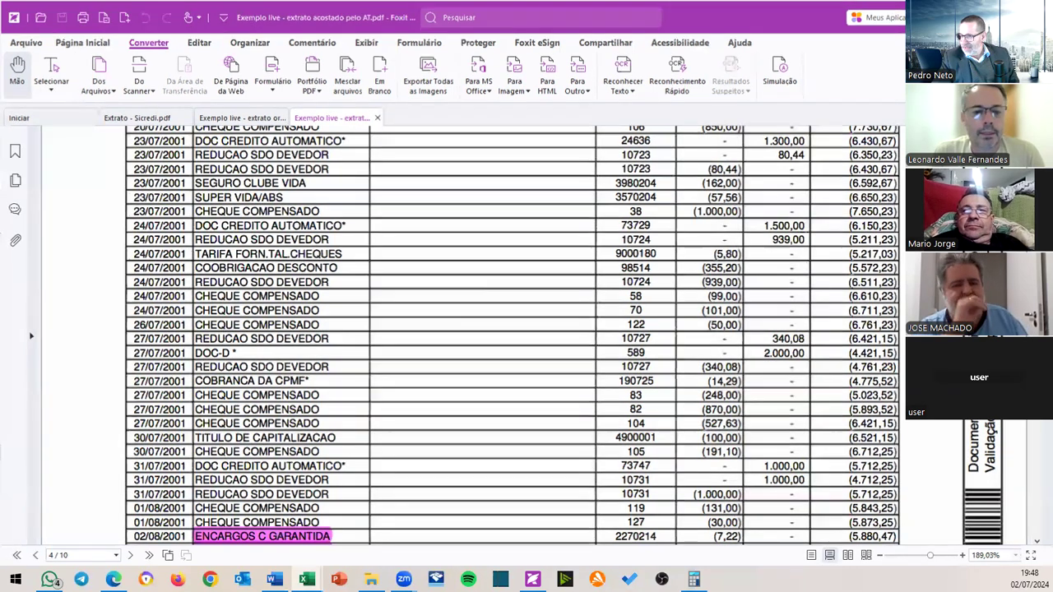
# Switch back to the Exercício 2 workbook in Excel and review the May 2004 cheque deposit blocks and releases on Taxas Praticadas.
pyautogui.hotkey('alt', 'Tab')
pyautogui.scroll(3, 597, 403)
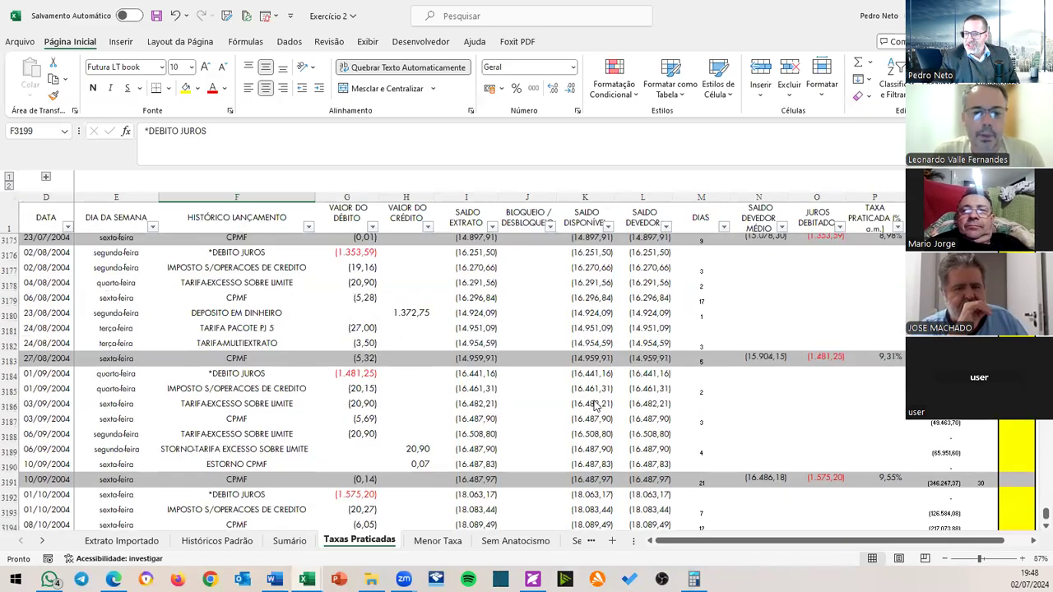
pyautogui.scroll(3, 409, 409)
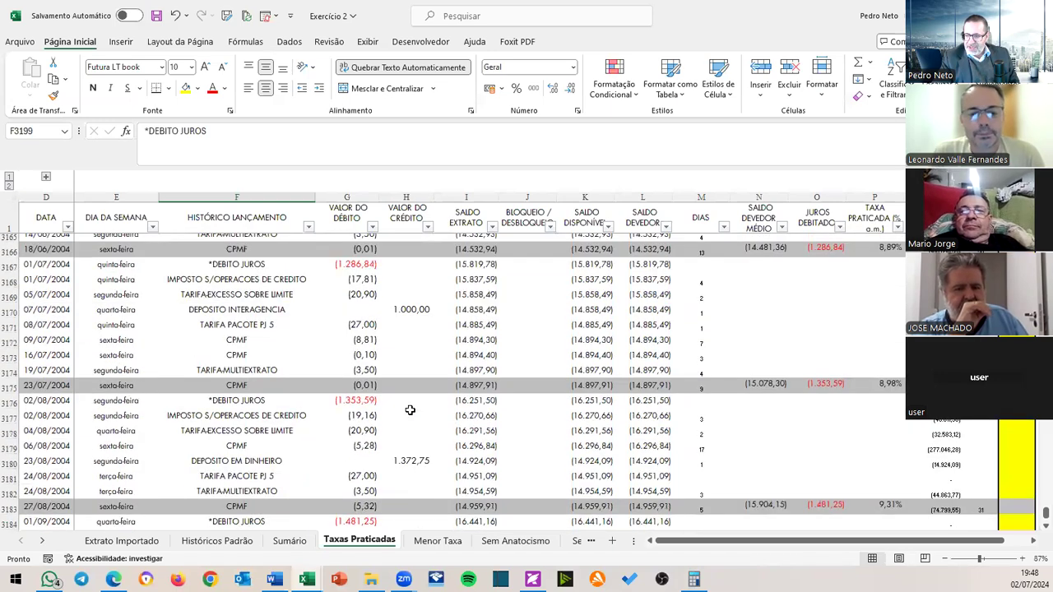
pyautogui.scroll(2, 508, 376)
pyautogui.scroll(2, 506, 370)
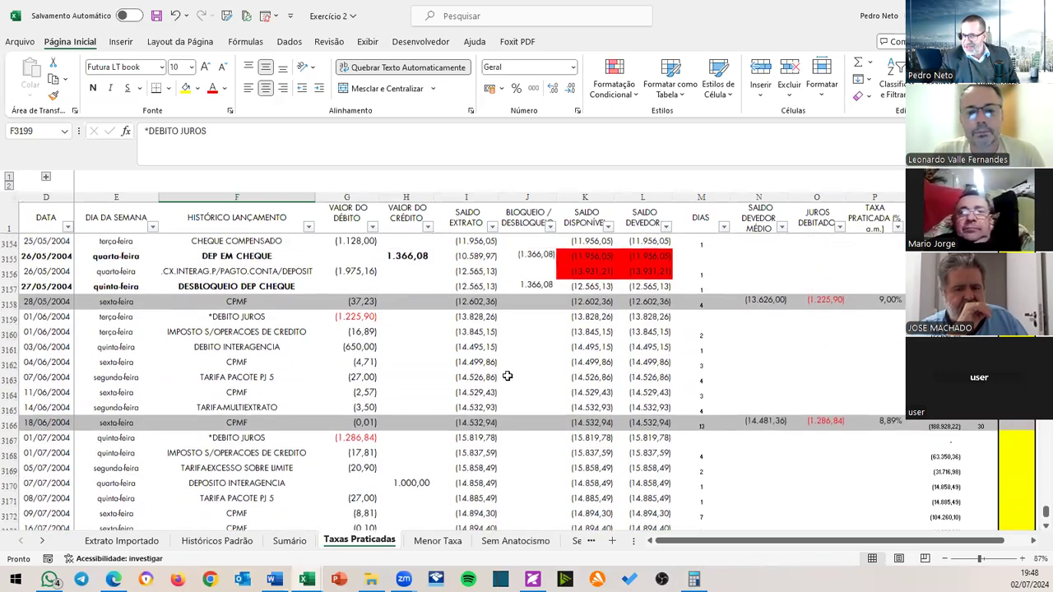
pyautogui.scroll(-2, 505, 376)
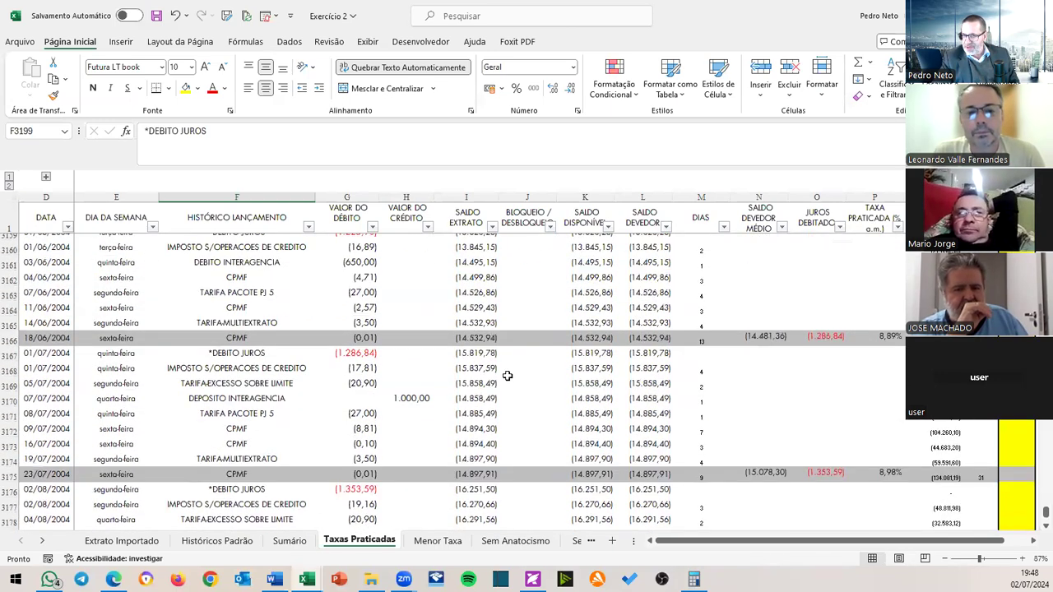
pyautogui.click(527, 247)
pyautogui.scroll(1, 517, 282)
pyautogui.scroll(4, 518, 282)
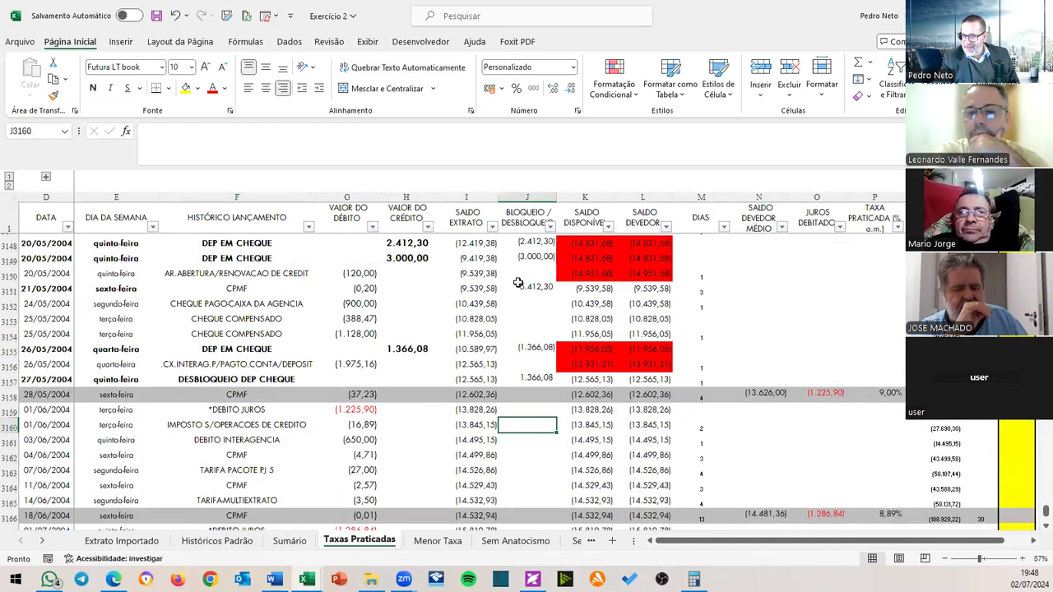
# Examine the debit balance formula in L3148 and review the earlier balances and cheque deposit blocks back to January 2004.
pyautogui.click(648, 245)
pyautogui.scroll(2, 647, 245)
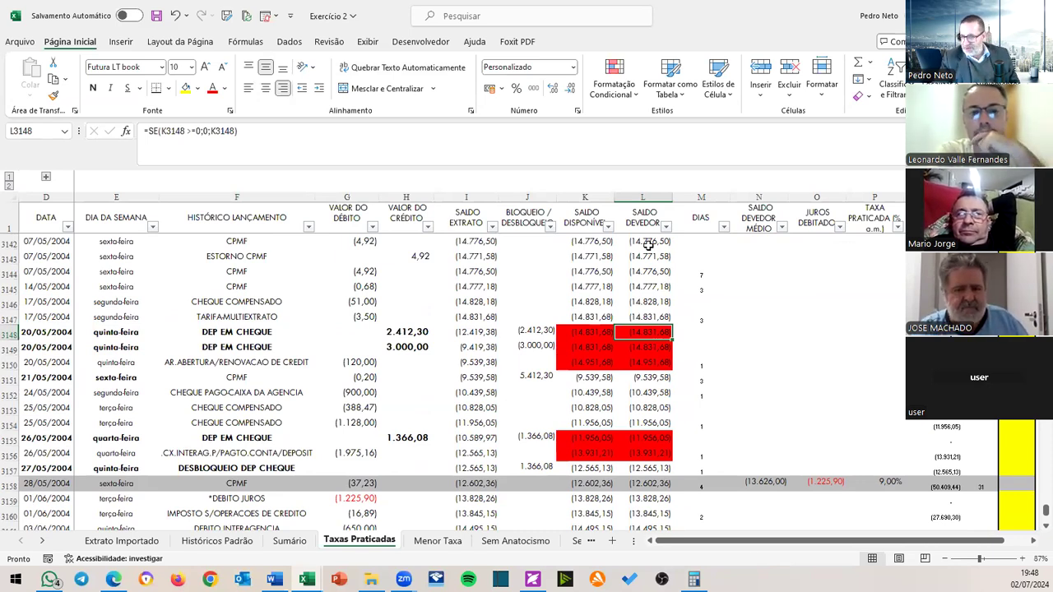
pyautogui.scroll(3, 637, 282)
pyautogui.scroll(10, 637, 282)
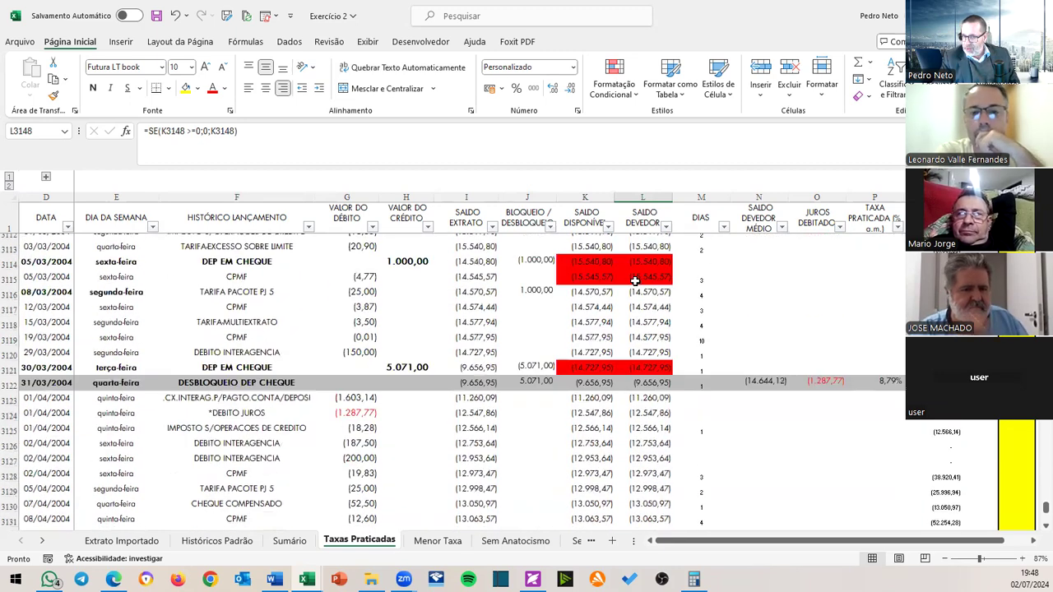
pyautogui.scroll(3, 658, 250)
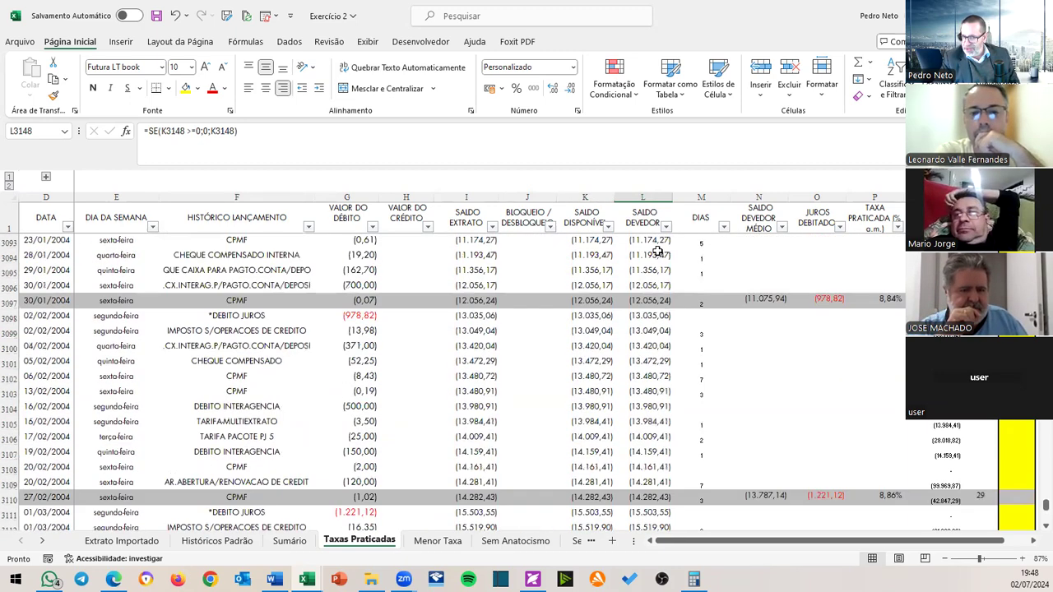
# Examine the SALDO DEVEDOR formula in L2 and the DIAS formulas in M2, M3 and M7.
pyautogui.click(654, 216)
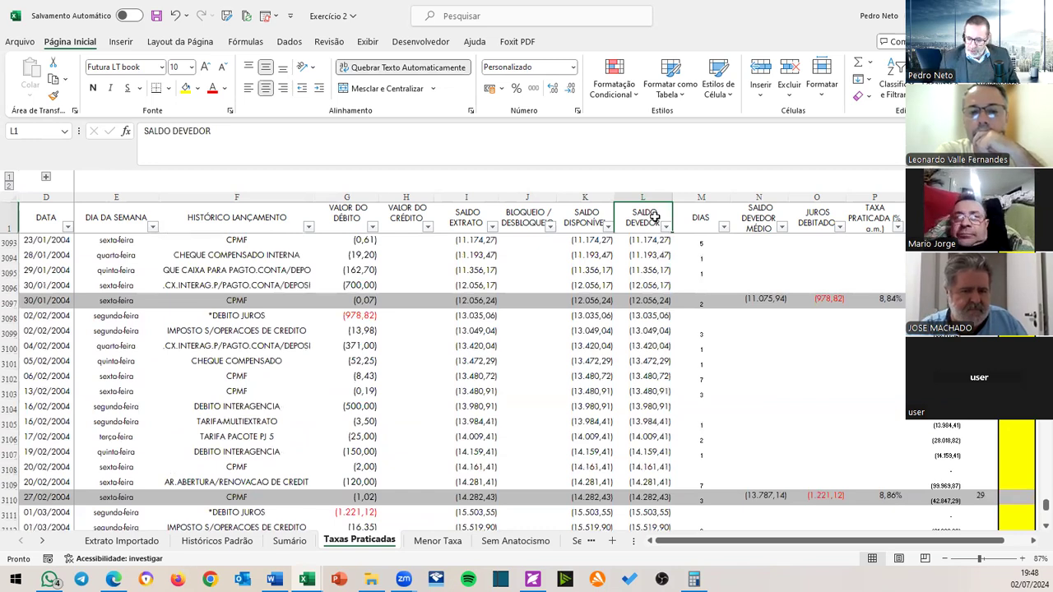
pyautogui.press('Down')
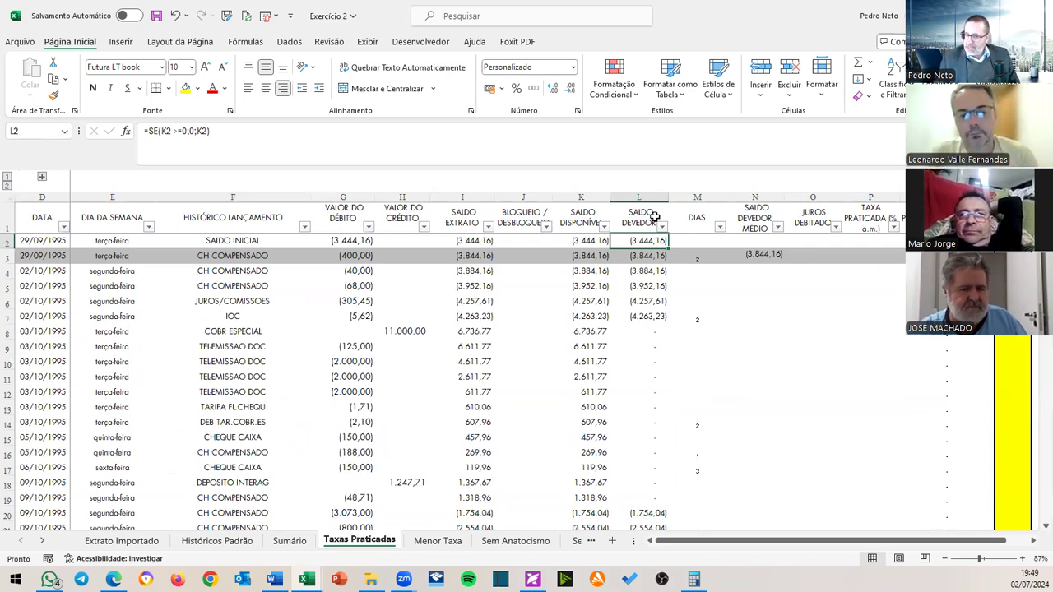
pyautogui.press('Right')
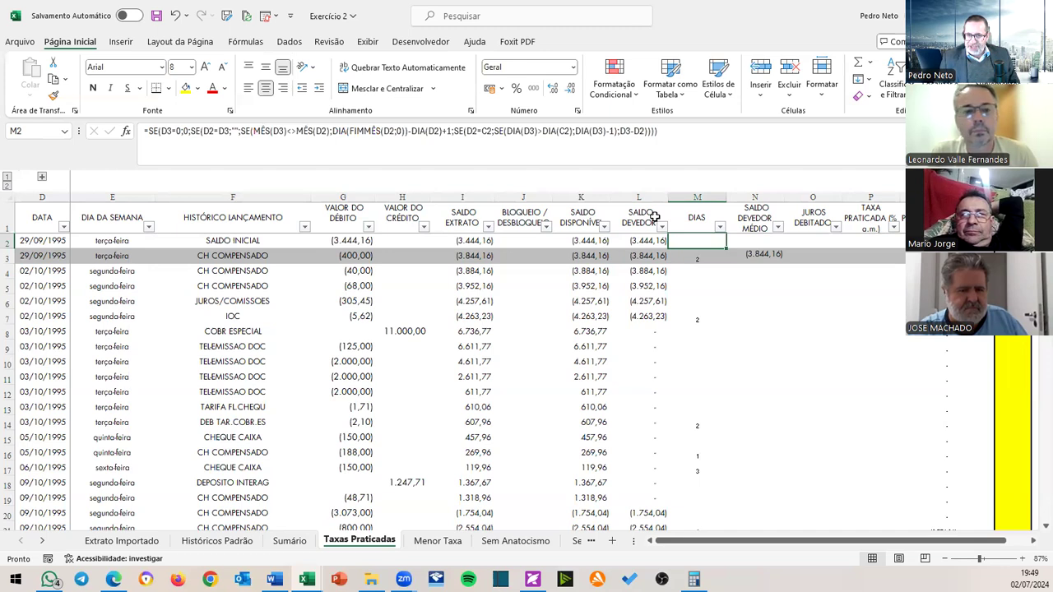
pyautogui.press('Down')
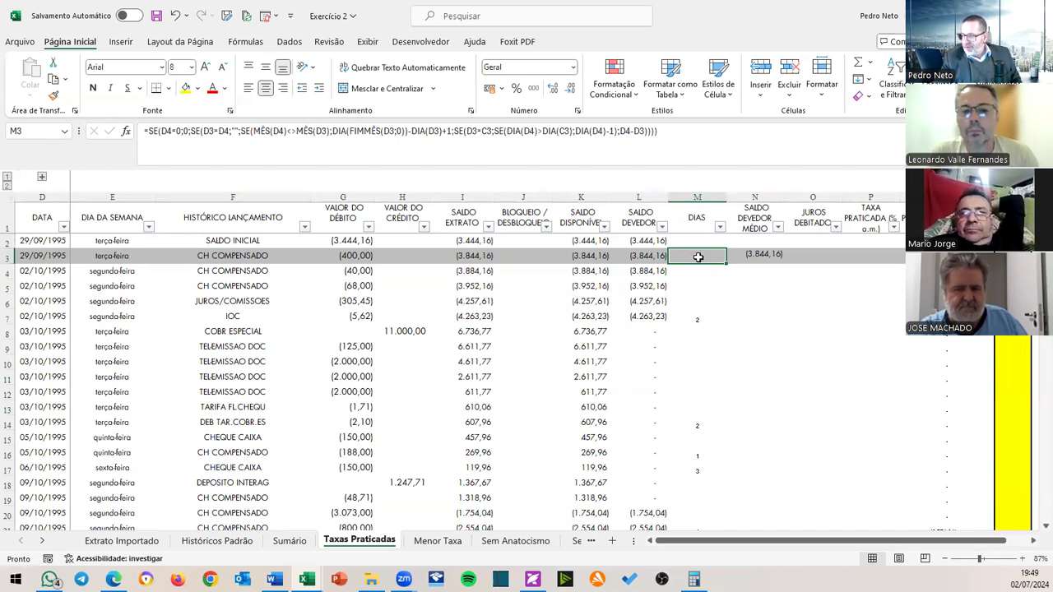
pyautogui.click(707, 320)
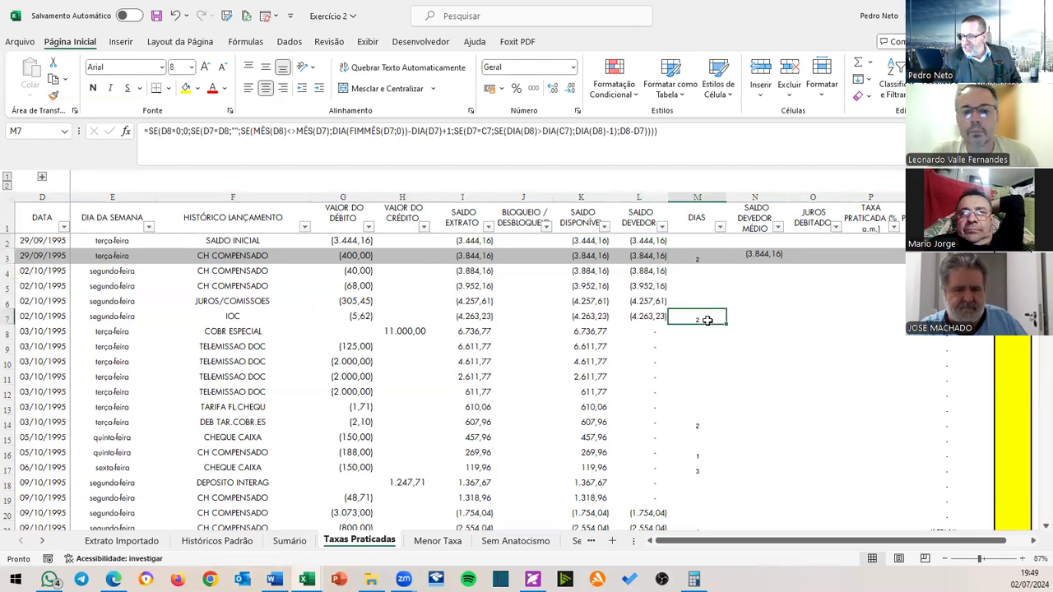
# Examine the SOMASE formula that adds up the days of October 1995 in R54.
pyautogui.scroll(-5, 706, 320)
pyautogui.scroll(-10, 707, 320)
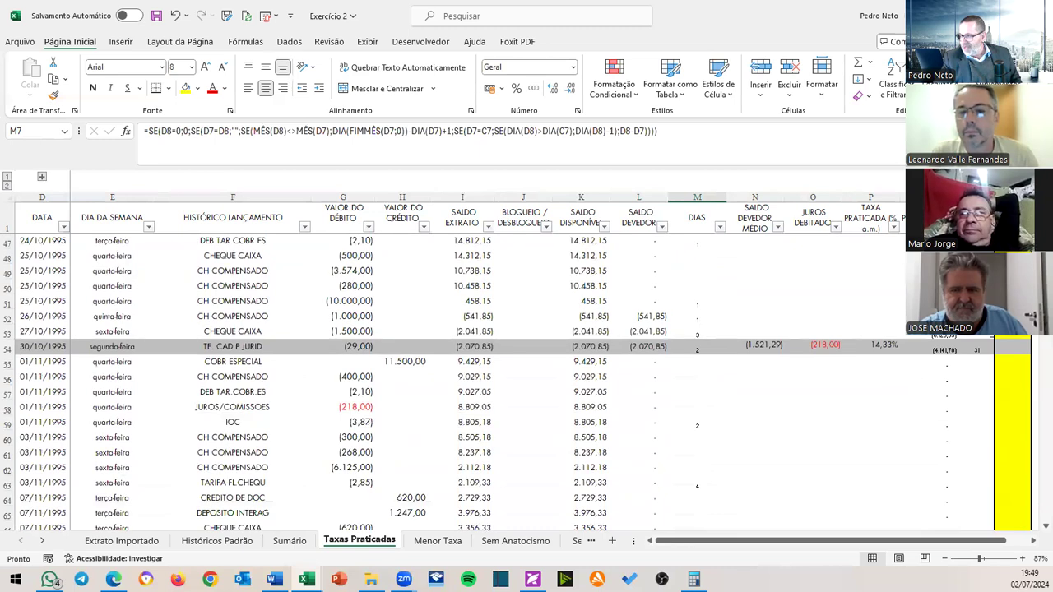
pyautogui.click(977, 349)
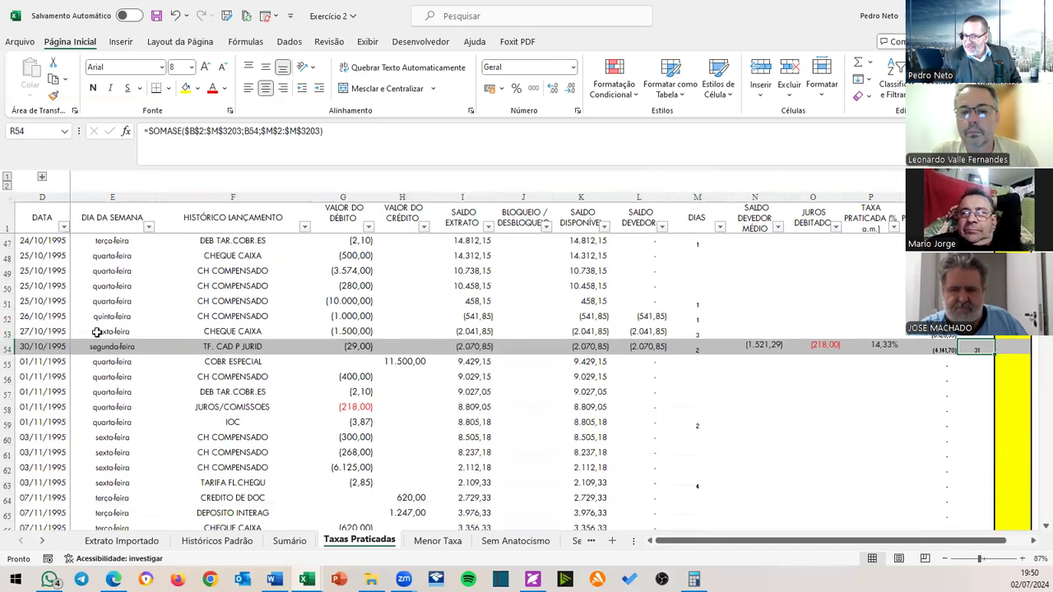
# Expand the grouped columns A to C and examine the MÊS DE REFERÊNCIA formulas in A49 and A3.
pyautogui.click(42, 177)
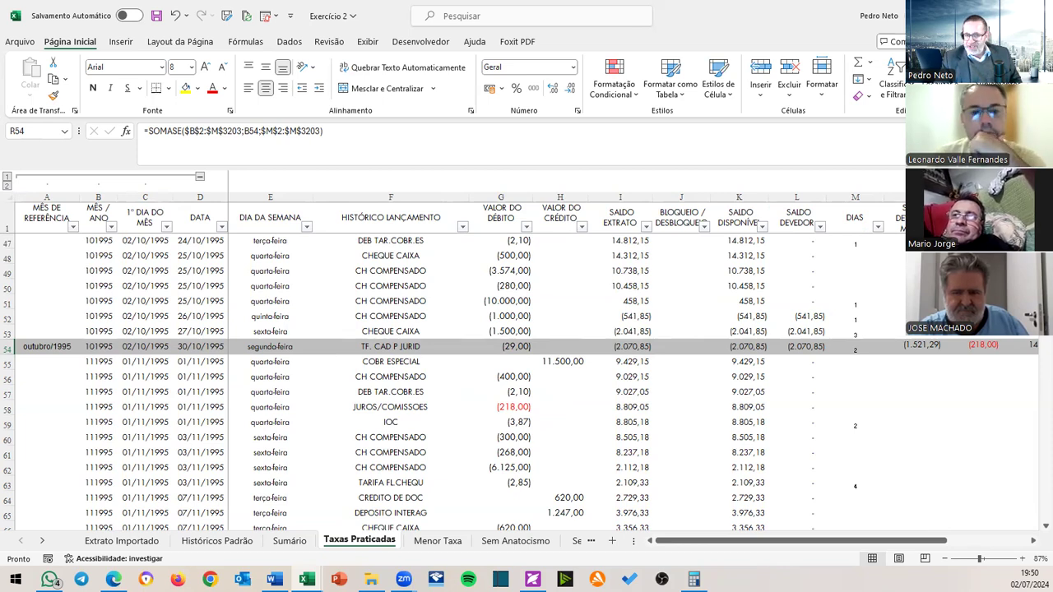
pyautogui.click(47, 271)
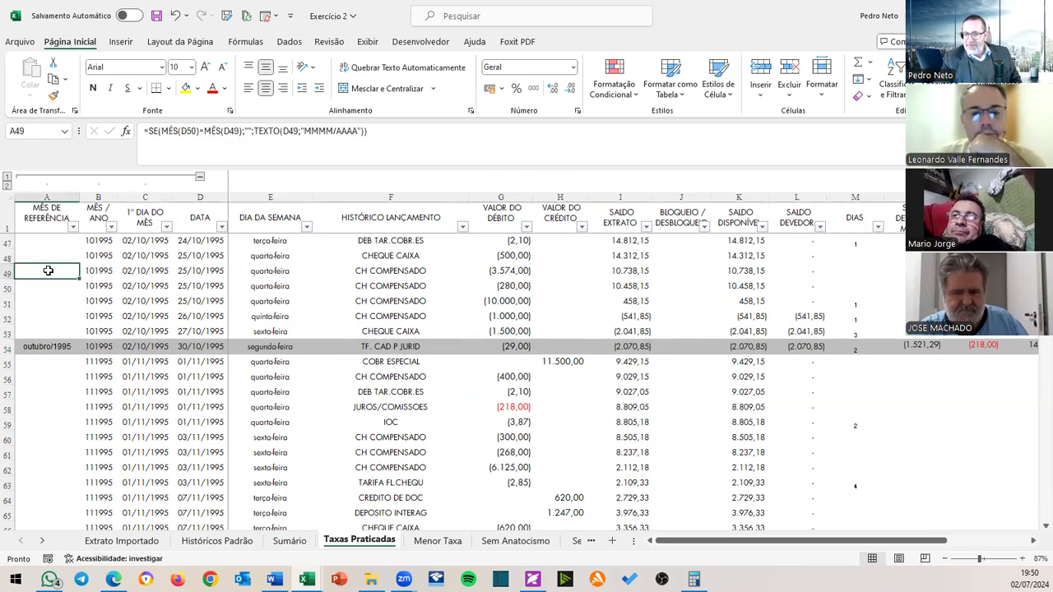
pyautogui.scroll(7, 45, 265)
pyautogui.click(47, 219)
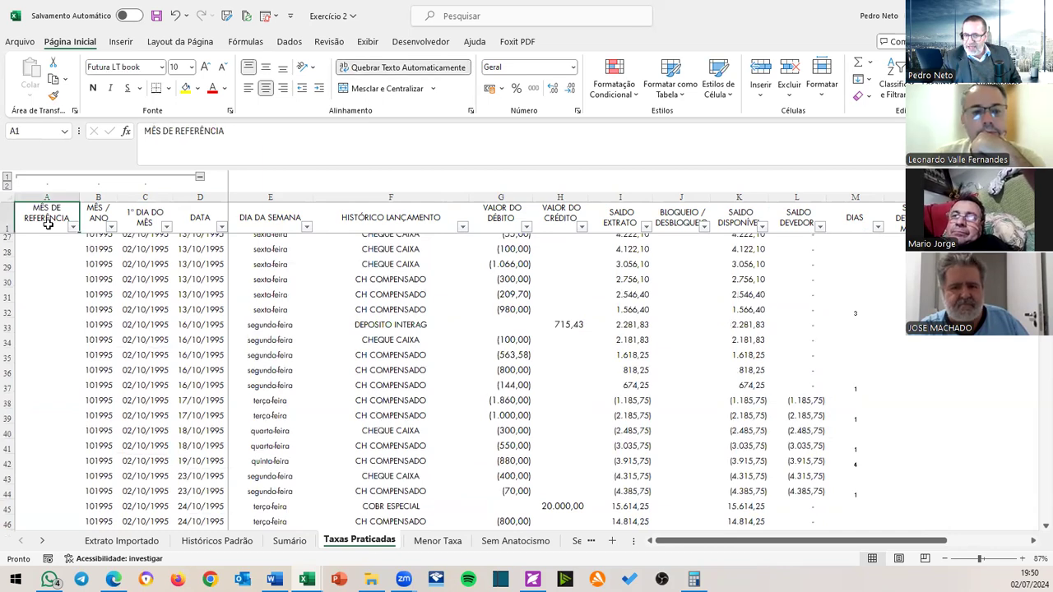
pyautogui.scroll(4, 60, 241)
pyautogui.scroll(5, 60, 241)
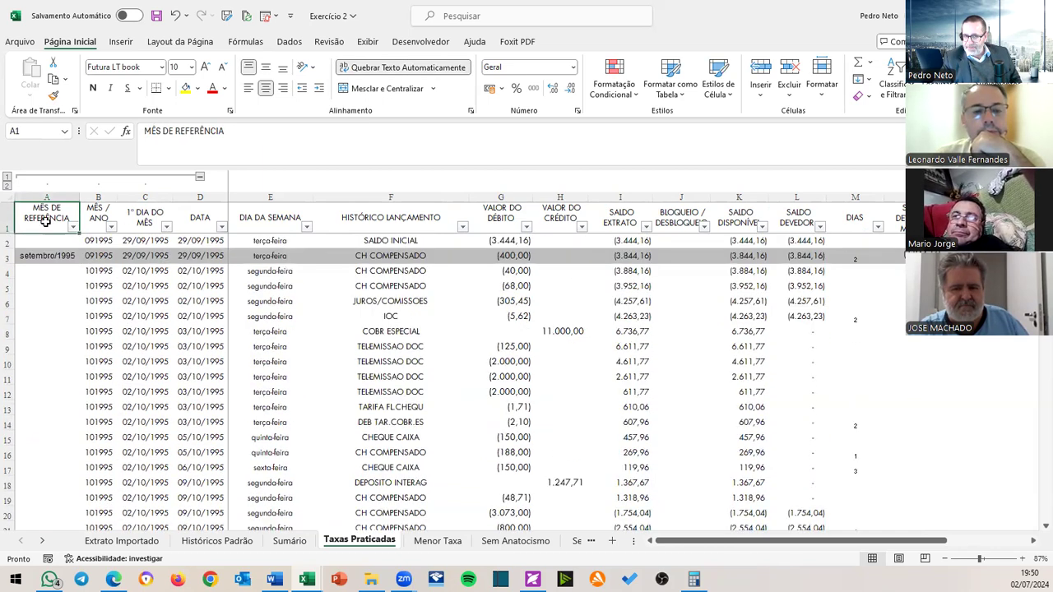
pyautogui.click(40, 256)
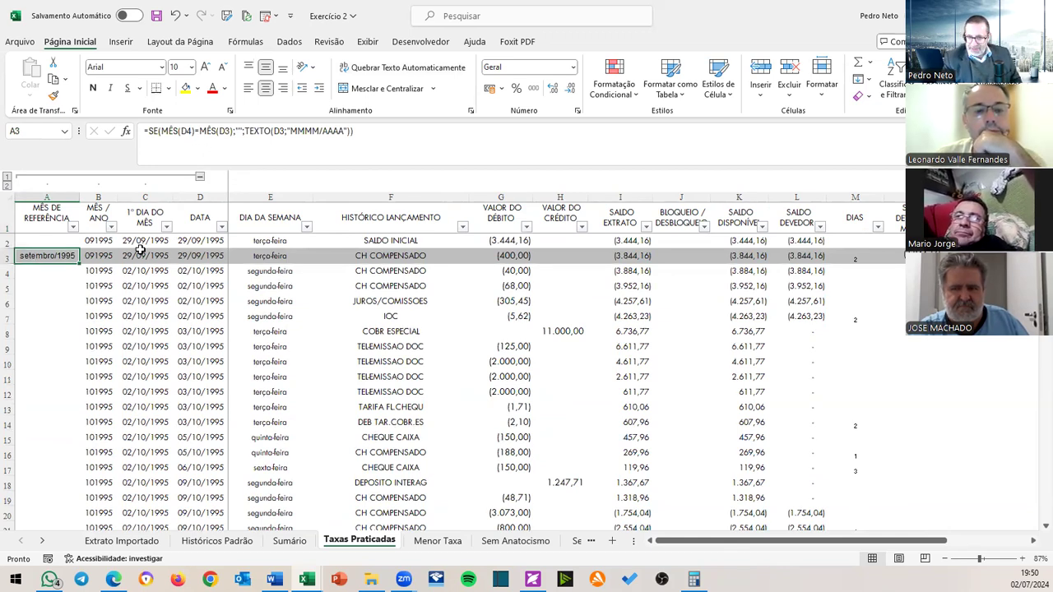
# Inspect the cell references inside A3's month formula, leave it as is, and check the October 1995 reference in row 54.
pyautogui.press('F2')
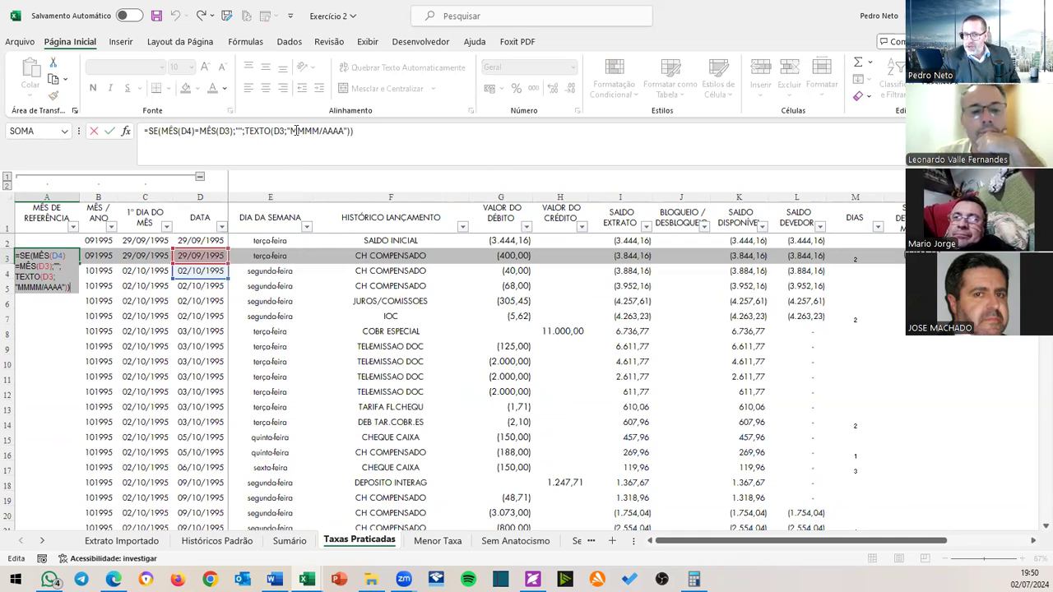
pyautogui.click(315, 331)
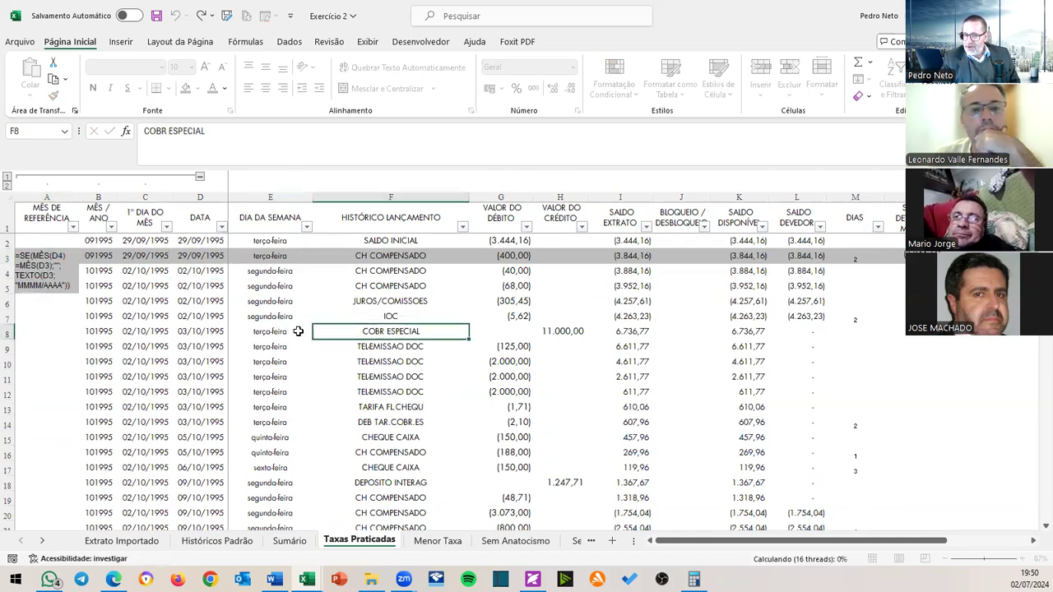
pyautogui.click(58, 252)
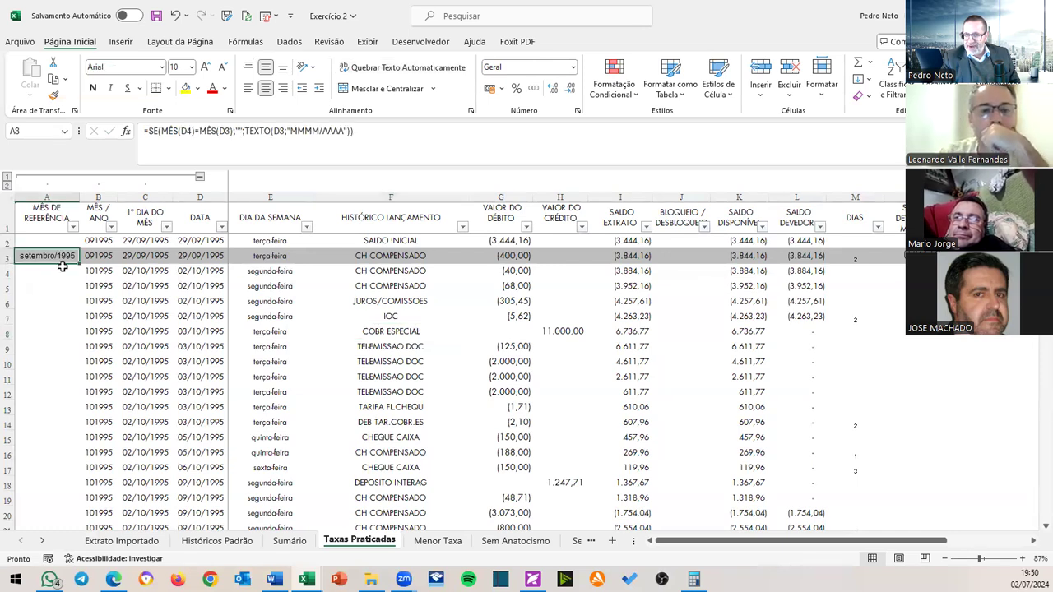
pyautogui.scroll(-15, 63, 267)
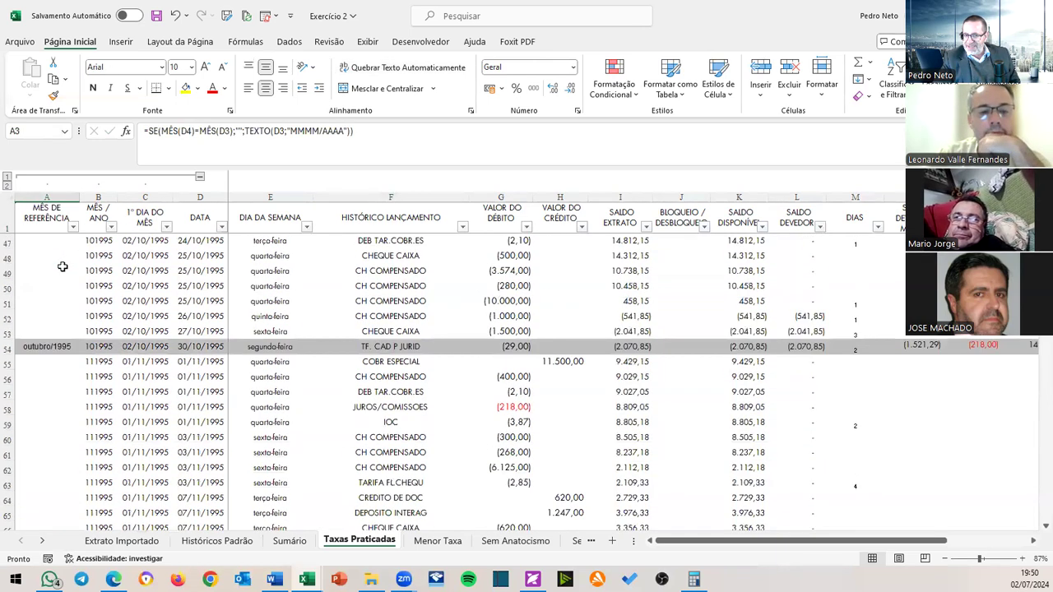
# Examine the MÊS DE REFERÊNCIA formula in A54 and the MÊS / ANO TEXTO formula in B2, leaving both as they are.
pyautogui.click(47, 348)
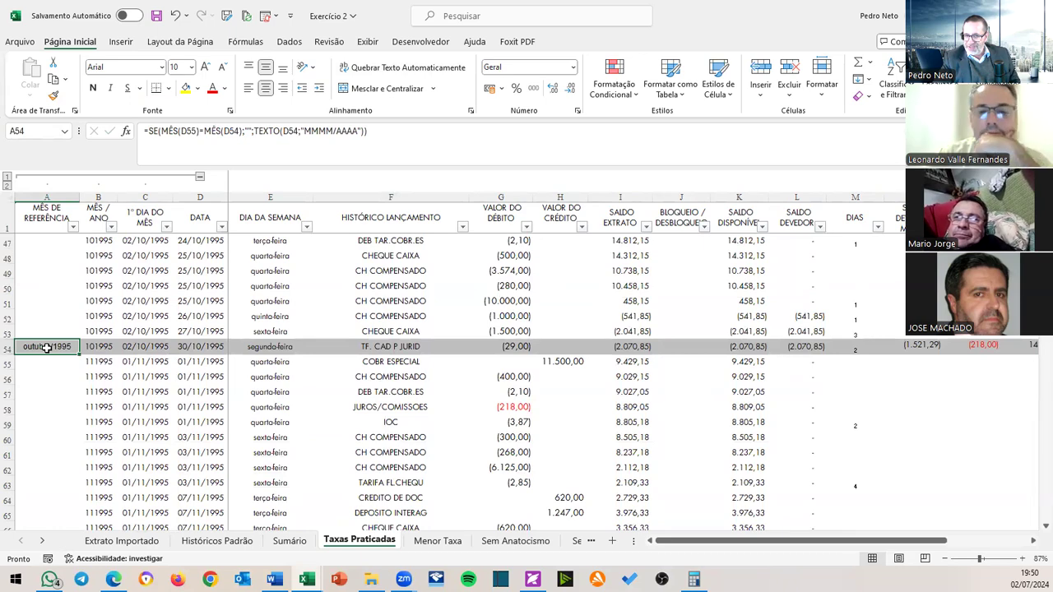
pyautogui.scroll(-19, 47, 348)
pyautogui.scroll(18, 47, 347)
pyautogui.scroll(16, 39, 336)
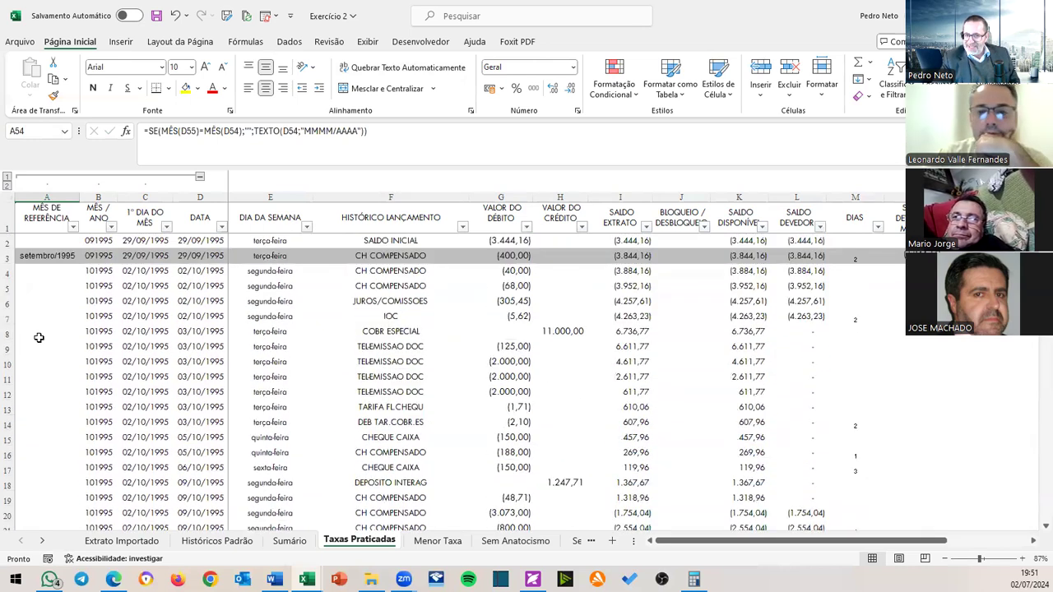
pyautogui.click(98, 238)
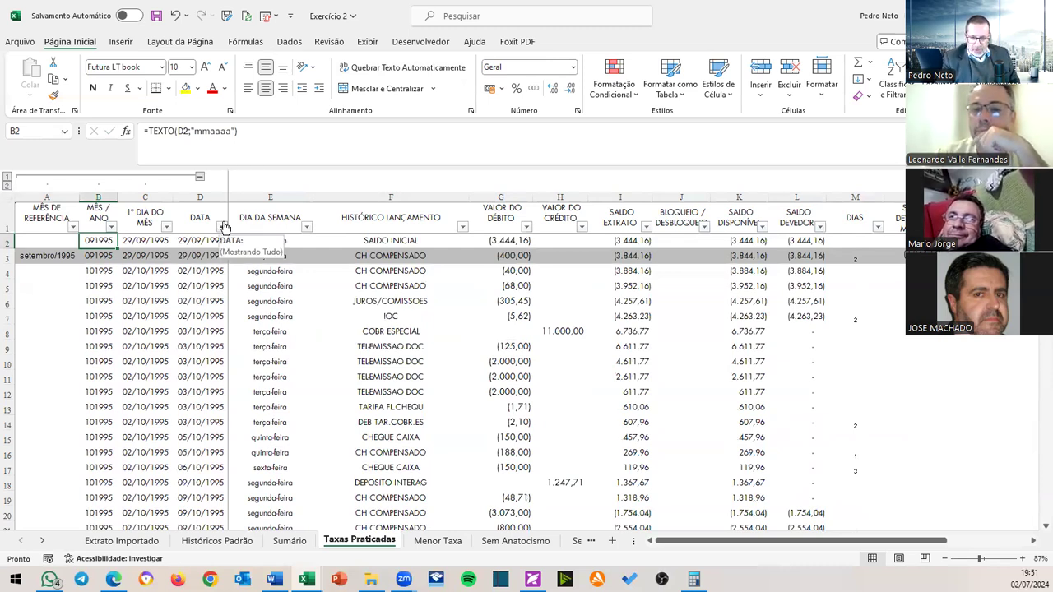
pyautogui.press('F2')
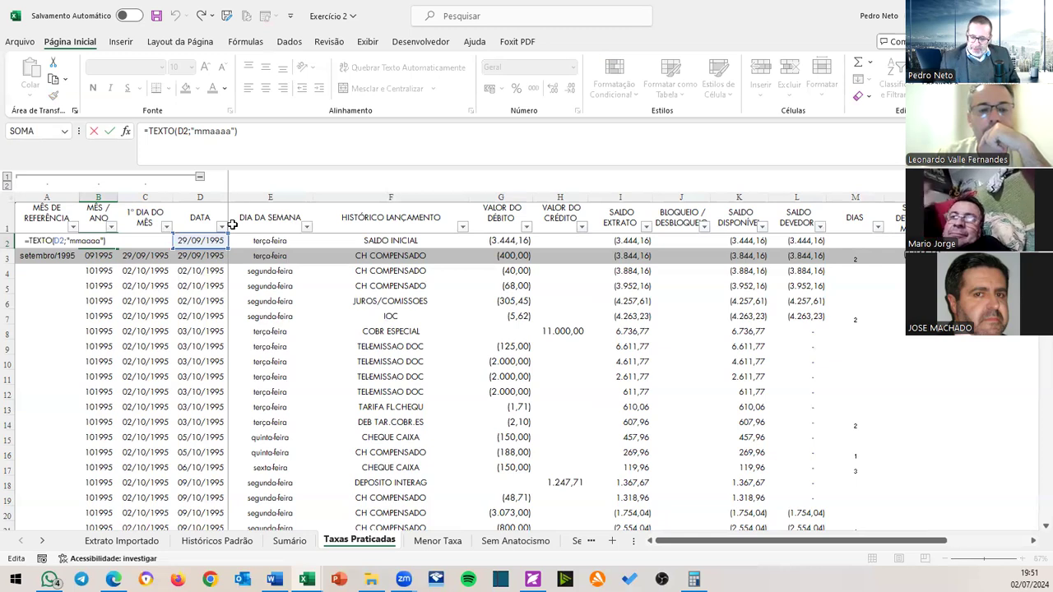
pyautogui.press('Return')
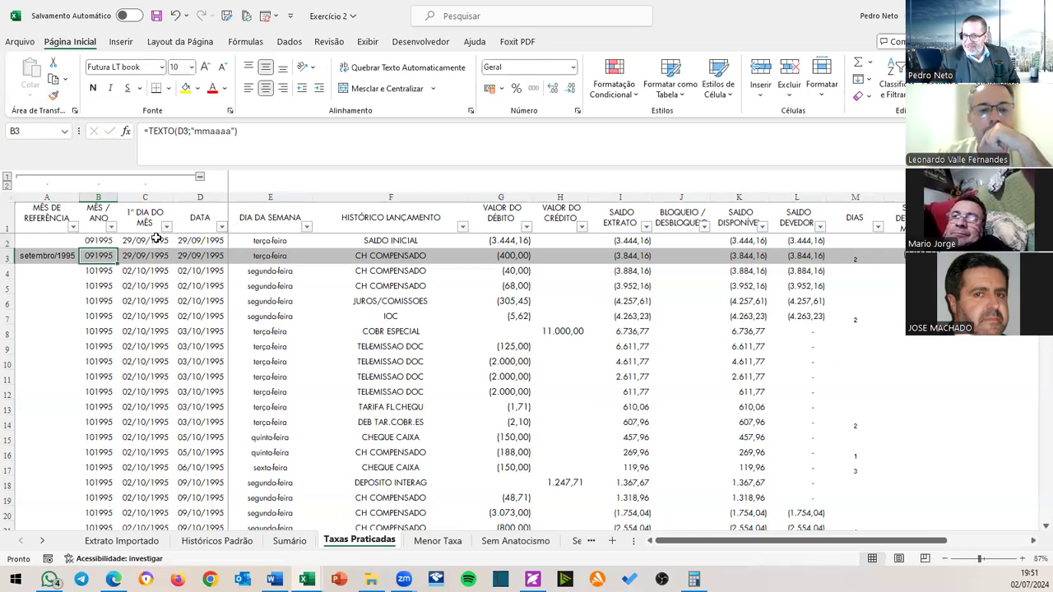
# Examine the MÍNIMOSES formula for the month's first day in C2, including its references to columns D and B.
pyautogui.click(159, 239)
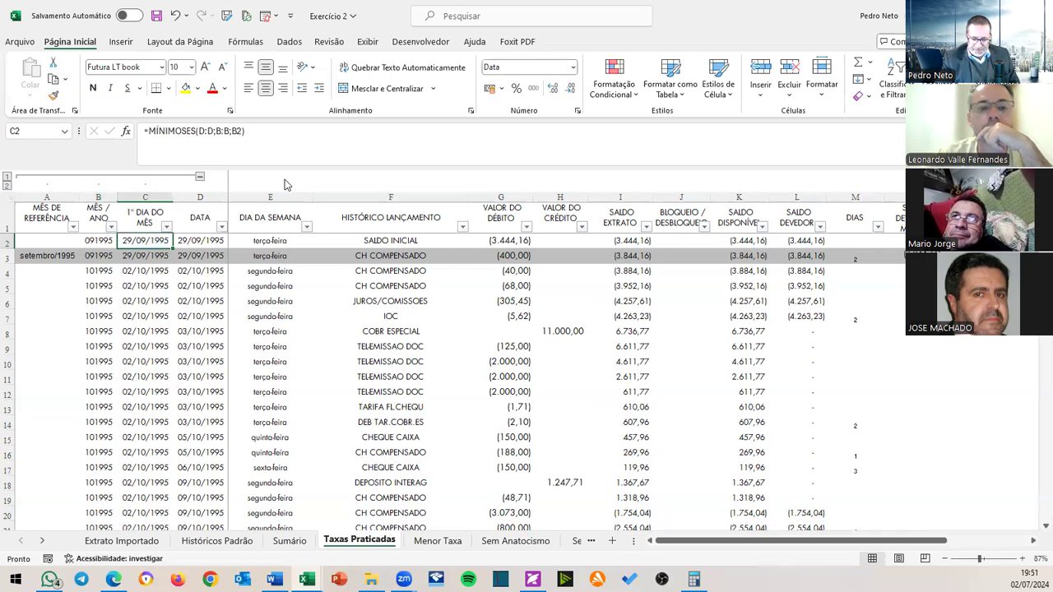
pyautogui.press('F2')
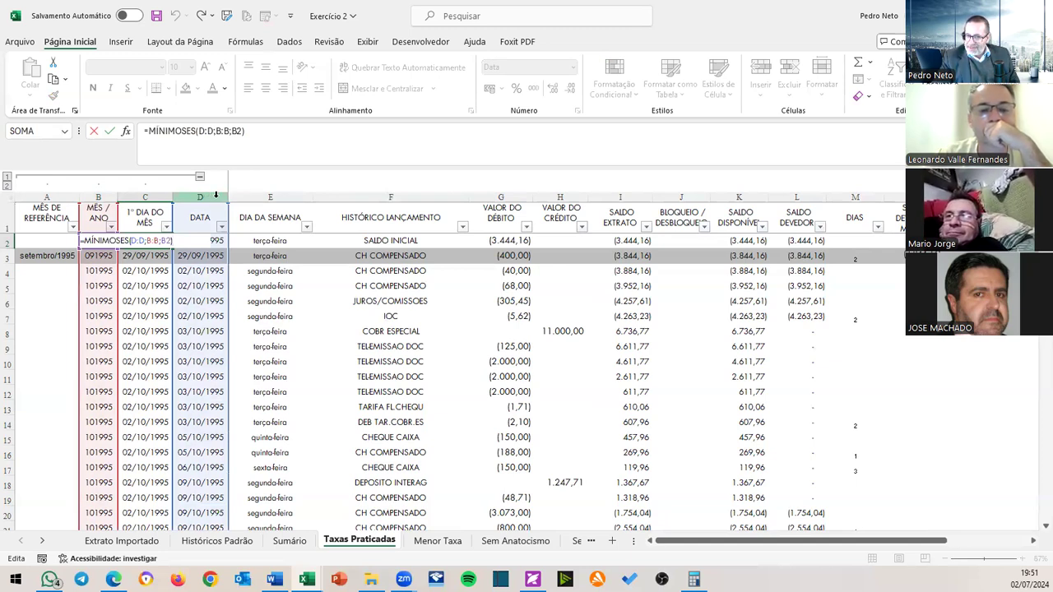
pyautogui.click(108, 199)
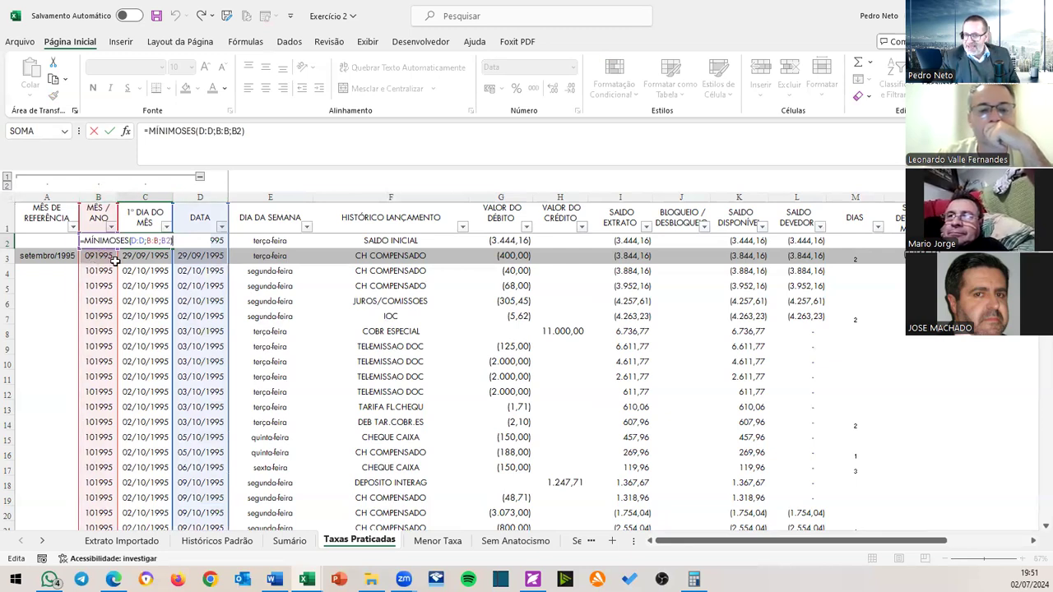
pyautogui.click(244, 270)
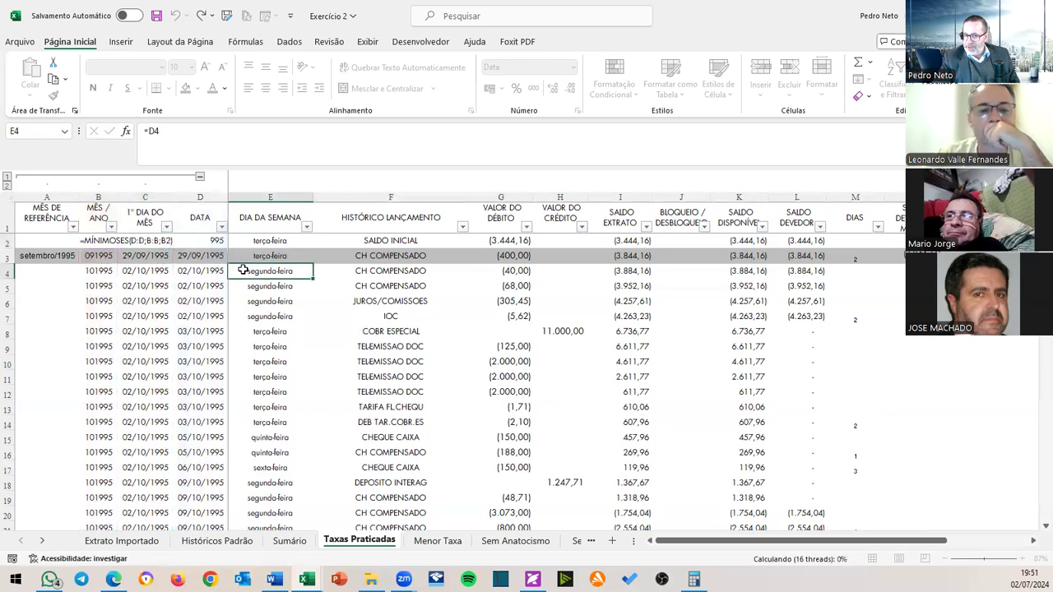
# Check the first entry dates of October 1995, November 1995 and January 1996 in D4, D55 and D177.
pyautogui.click(104, 270)
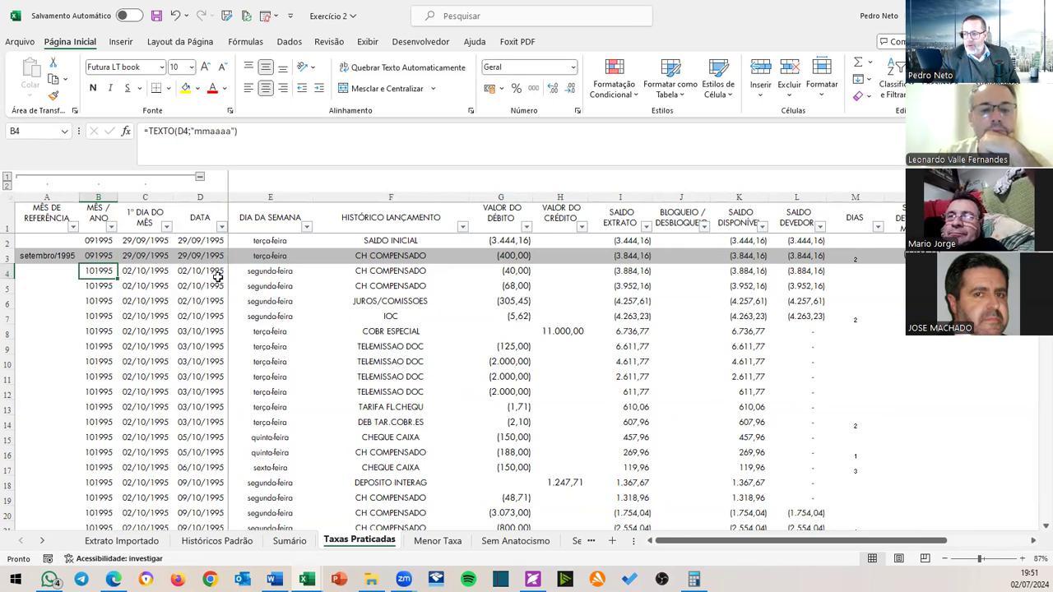
pyautogui.click(215, 273)
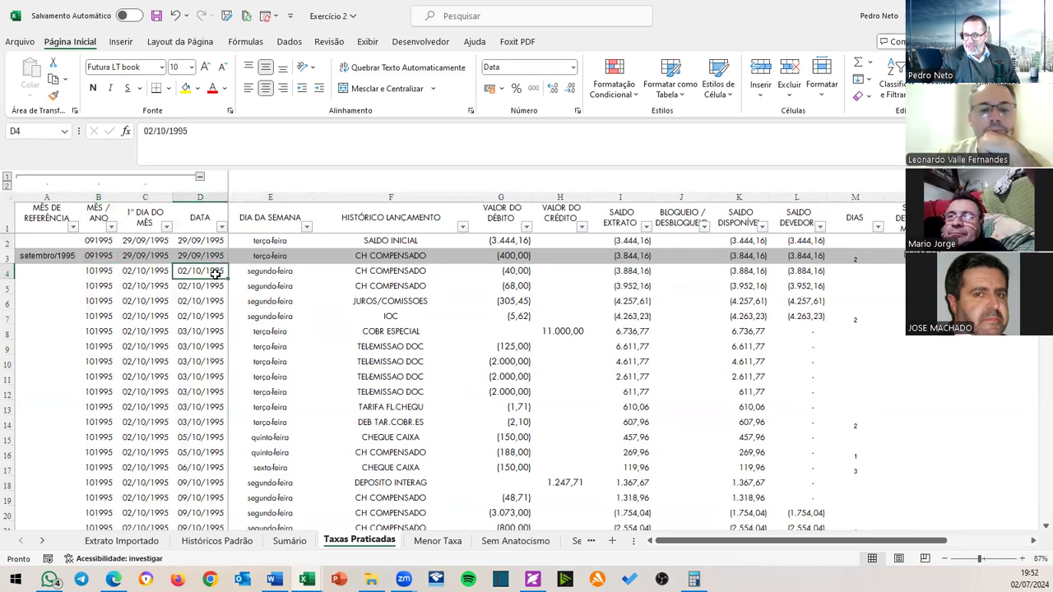
pyautogui.scroll(-17, 221, 274)
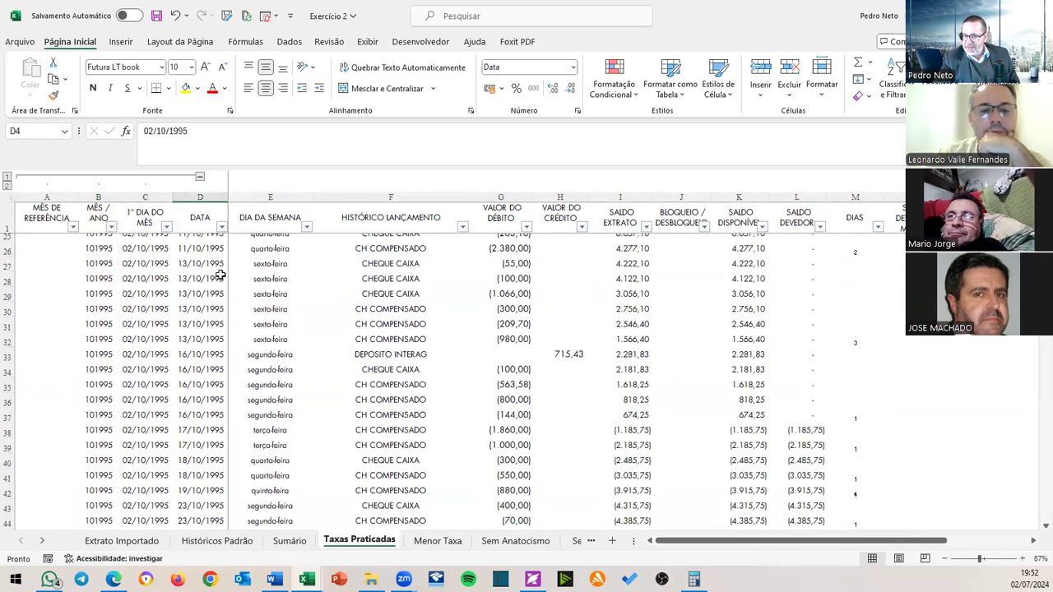
pyautogui.scroll(1, 221, 274)
pyautogui.click(209, 330)
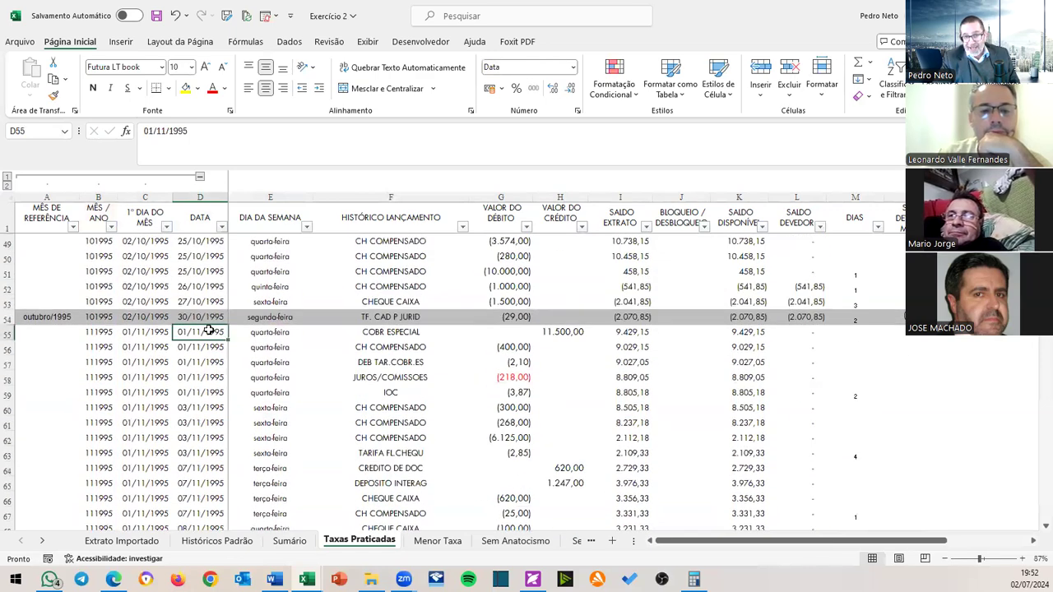
pyautogui.scroll(-17, 210, 329)
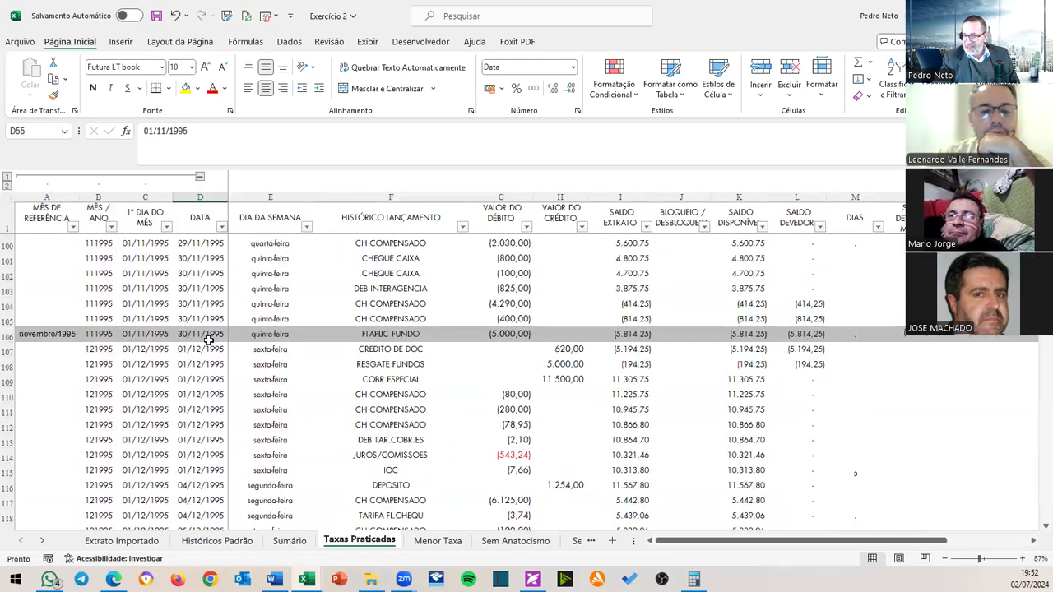
pyautogui.scroll(-17, 209, 336)
pyautogui.scroll(-7, 209, 335)
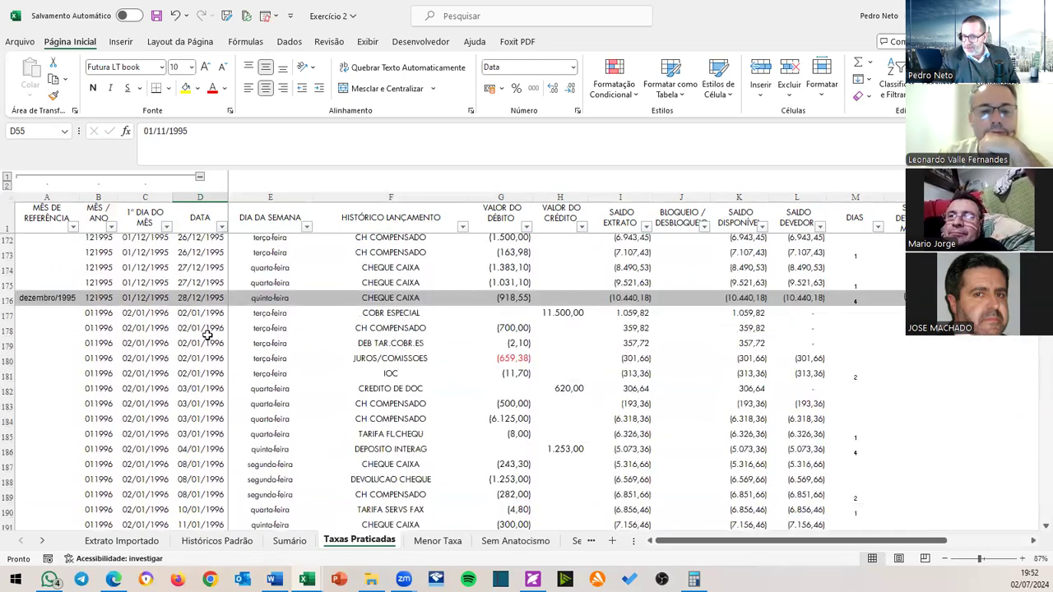
pyautogui.click(202, 313)
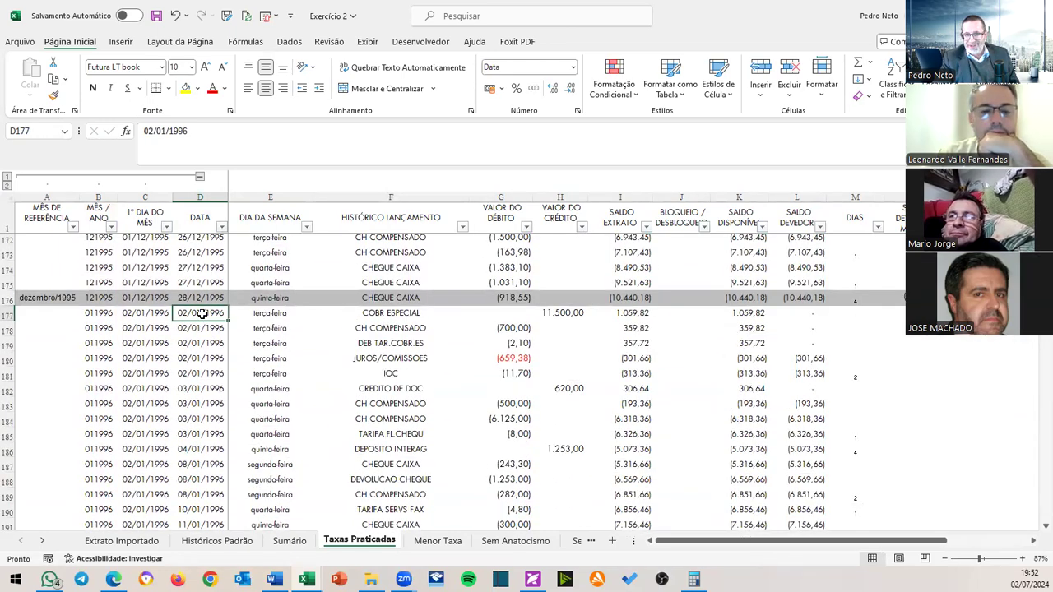
# Examine the December 1995 formulas for the average debit balance in N176 and the debited interest in O176.
pyautogui.scroll(15, 201, 313)
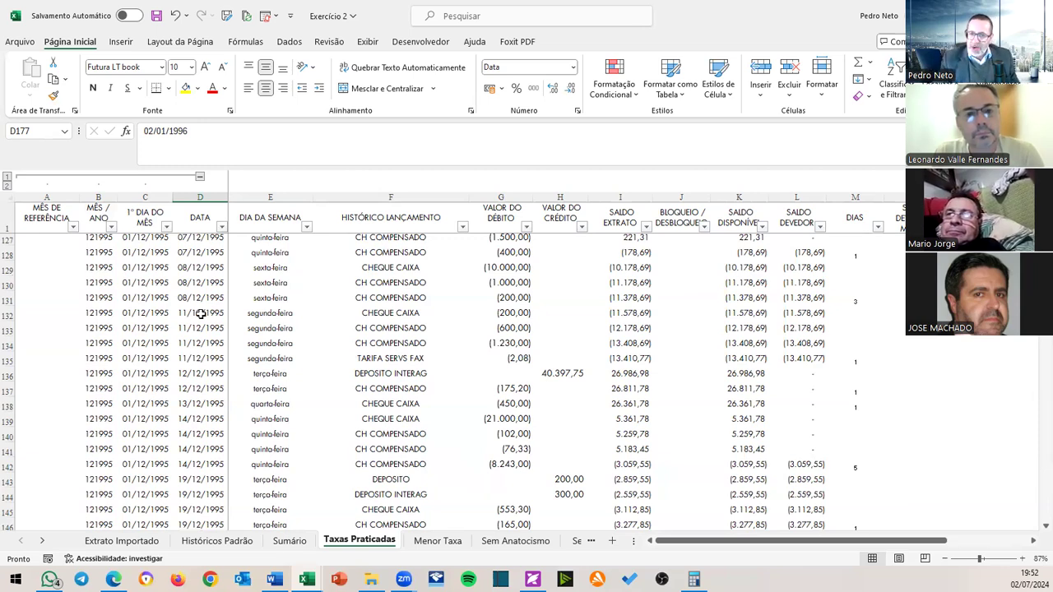
pyautogui.click(974, 298)
pyautogui.scroll(-14, 960, 341)
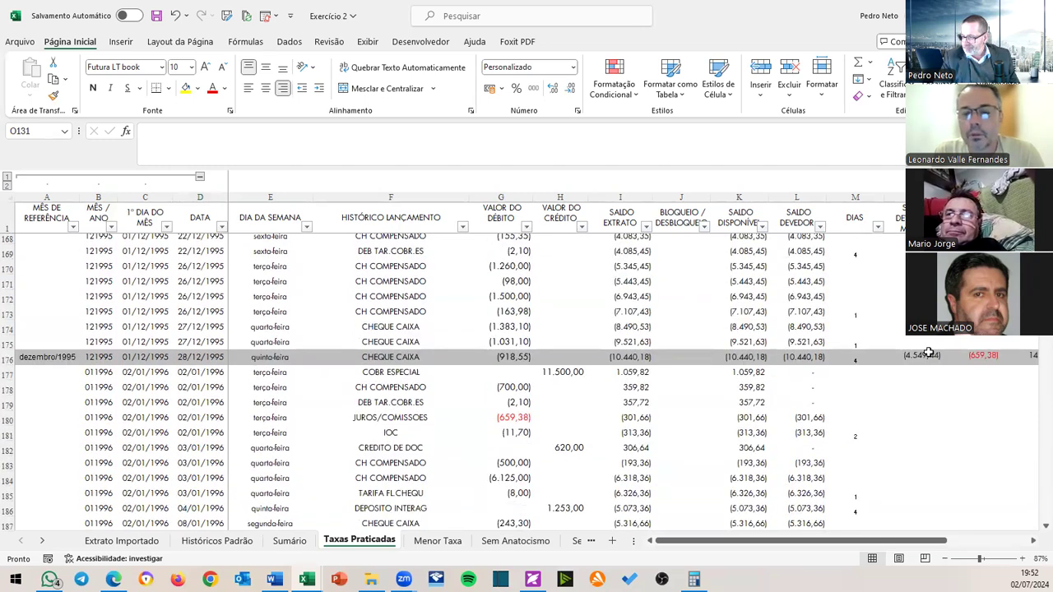
pyautogui.click(928, 355)
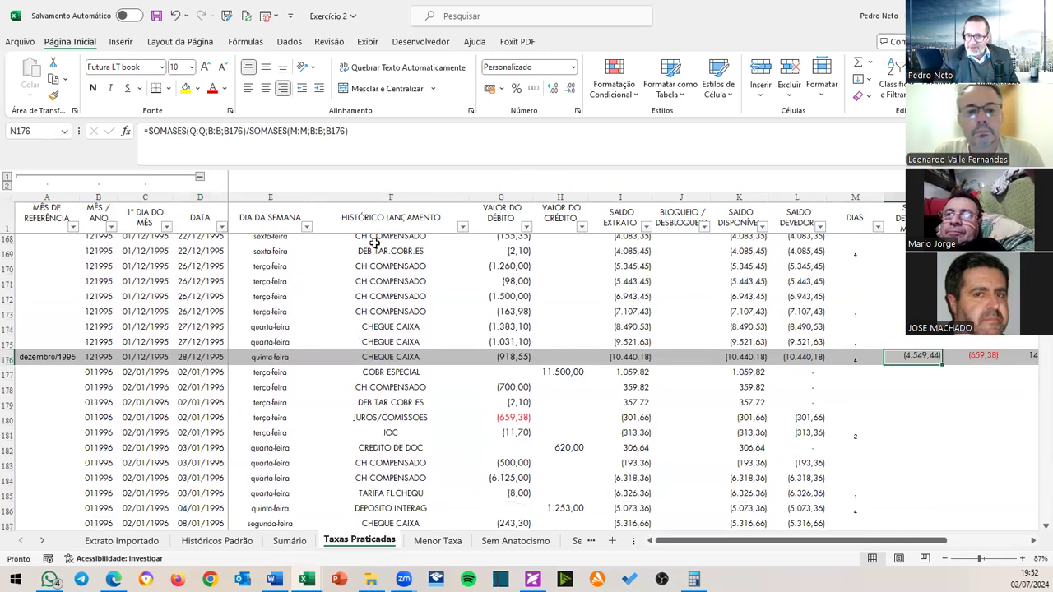
pyautogui.click(983, 355)
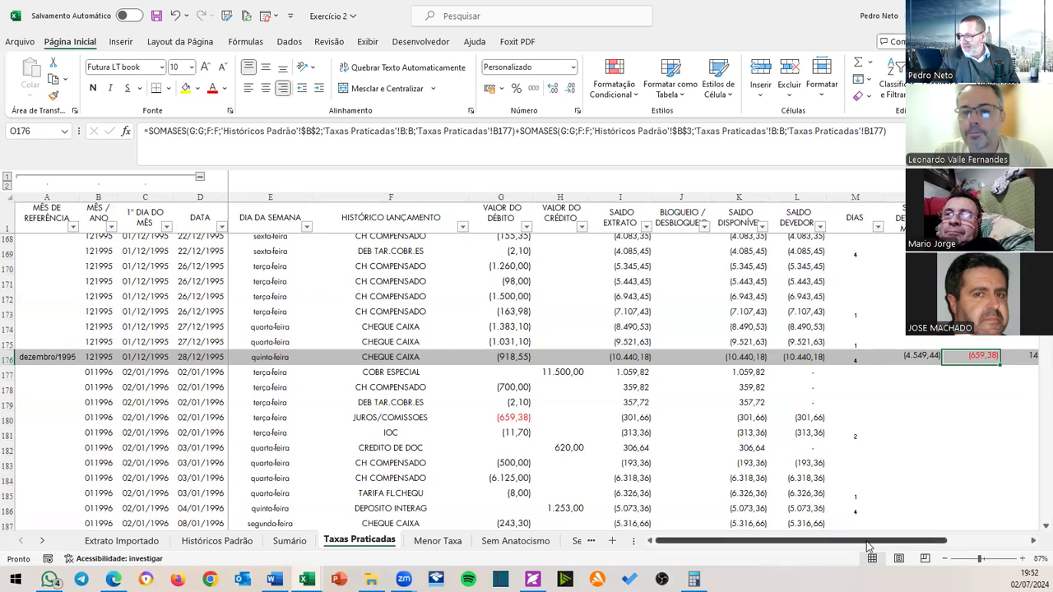
# Examine the PONDERAÇÃO VALORES formula in Q169, the TAXA PRATICADA formula in P176 and the average balance formula in N176.
pyautogui.moveTo(870, 543); pyautogui.dragTo(953, 540)
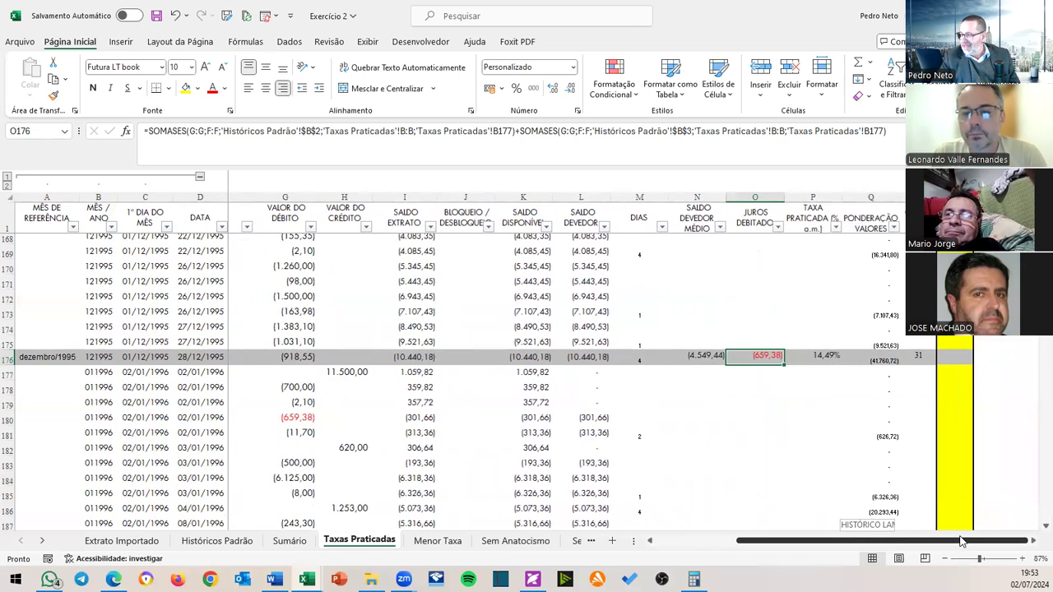
pyautogui.click(872, 199)
pyautogui.click(885, 255)
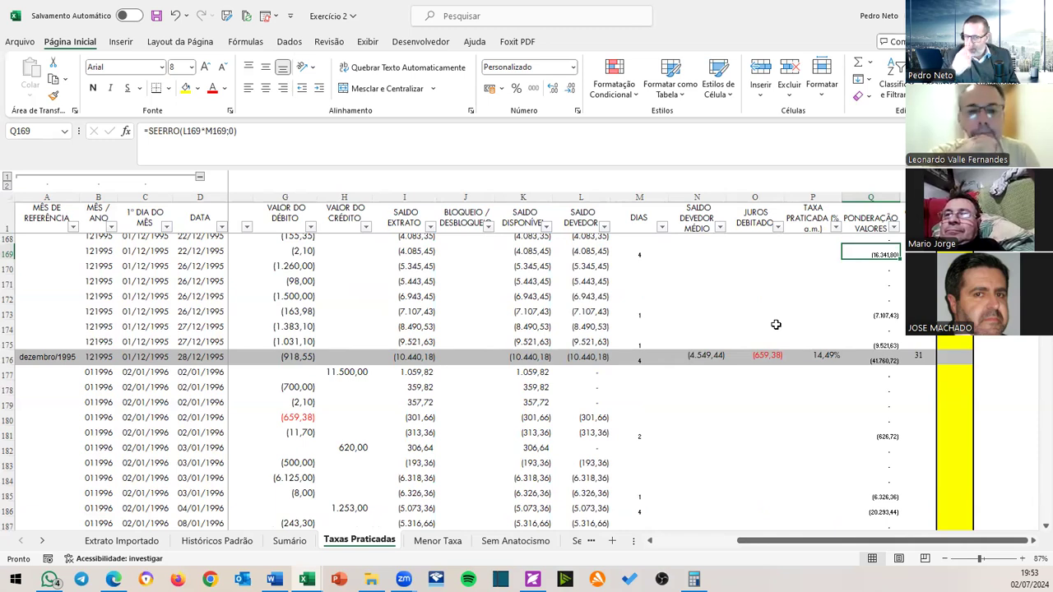
pyautogui.scroll(3, 833, 274)
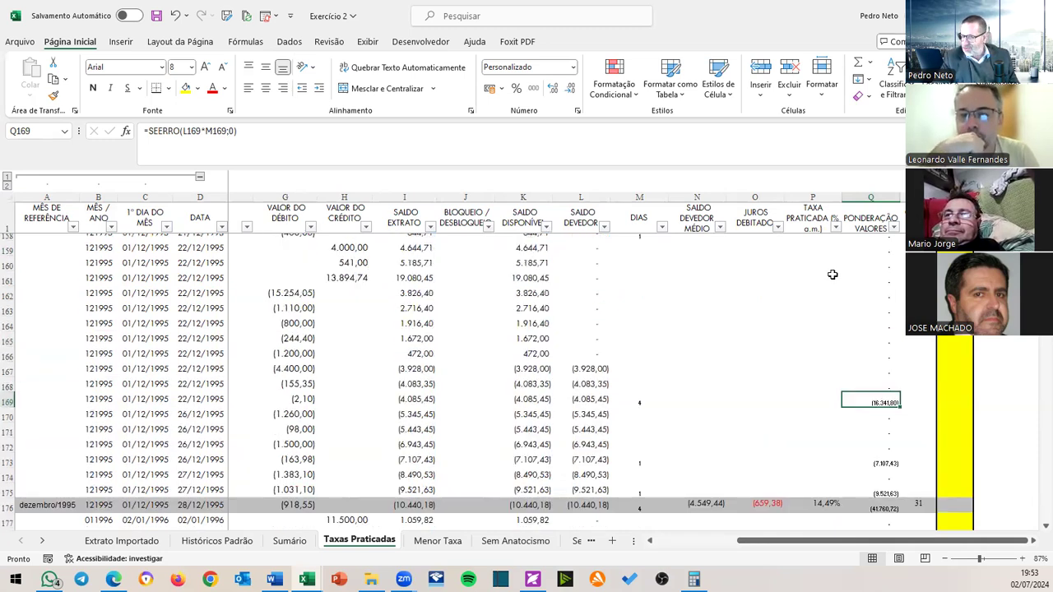
pyautogui.scroll(-2, 833, 275)
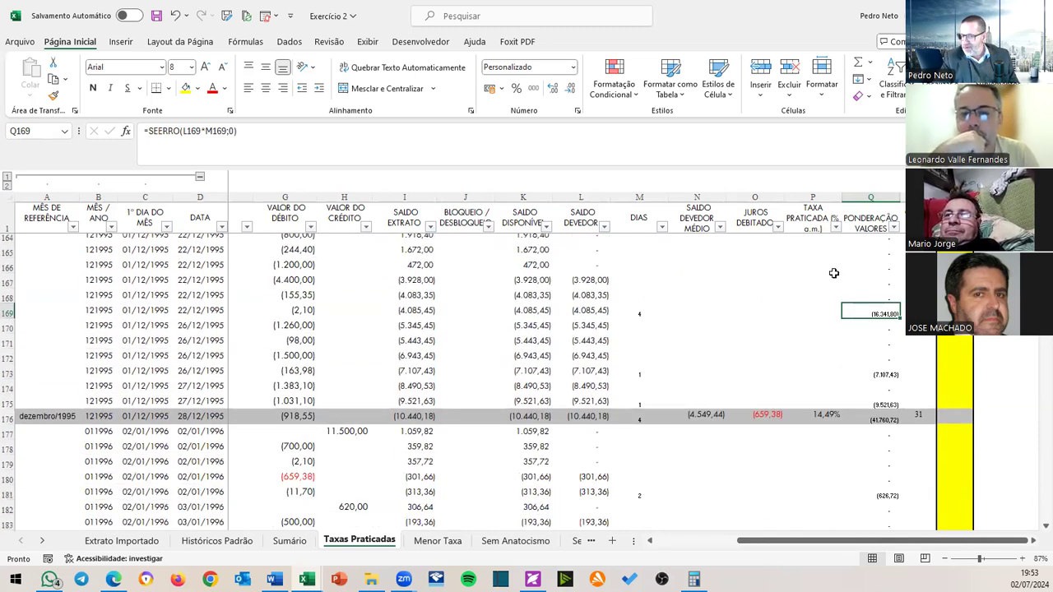
pyautogui.click(788, 411)
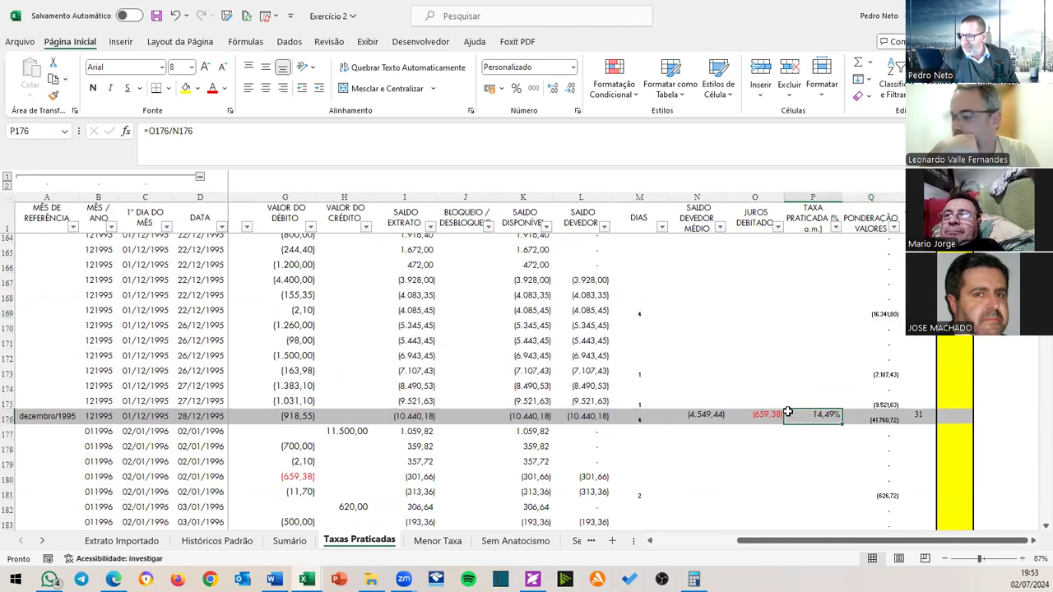
pyautogui.click(687, 417)
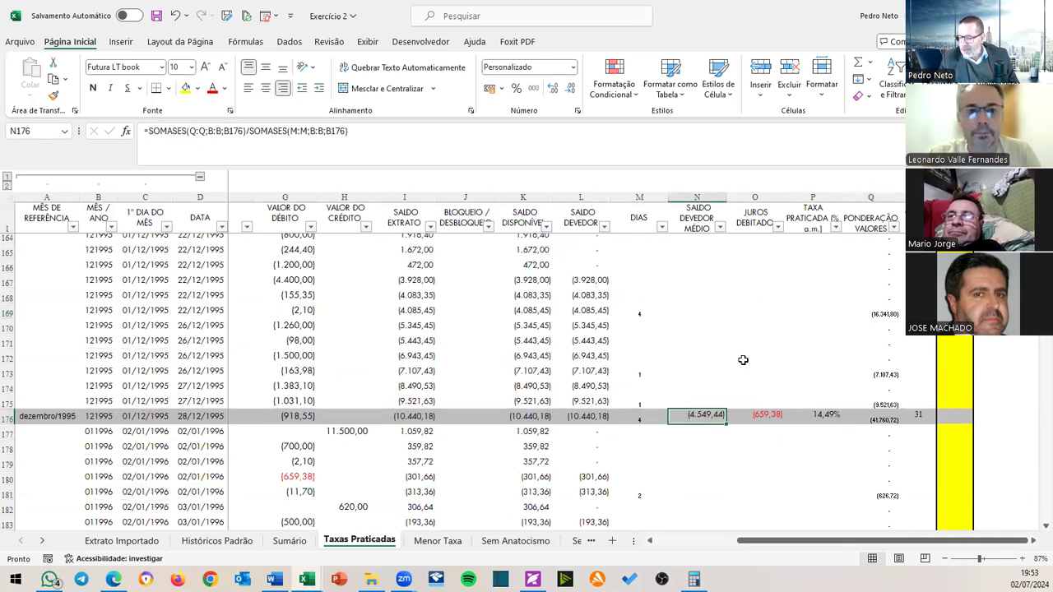
# Filter the JUROS DEBITADO column by the grey cell colour to show only the month-closing rows.
pyautogui.click(778, 228)
pyautogui.moveTo(696, 345)
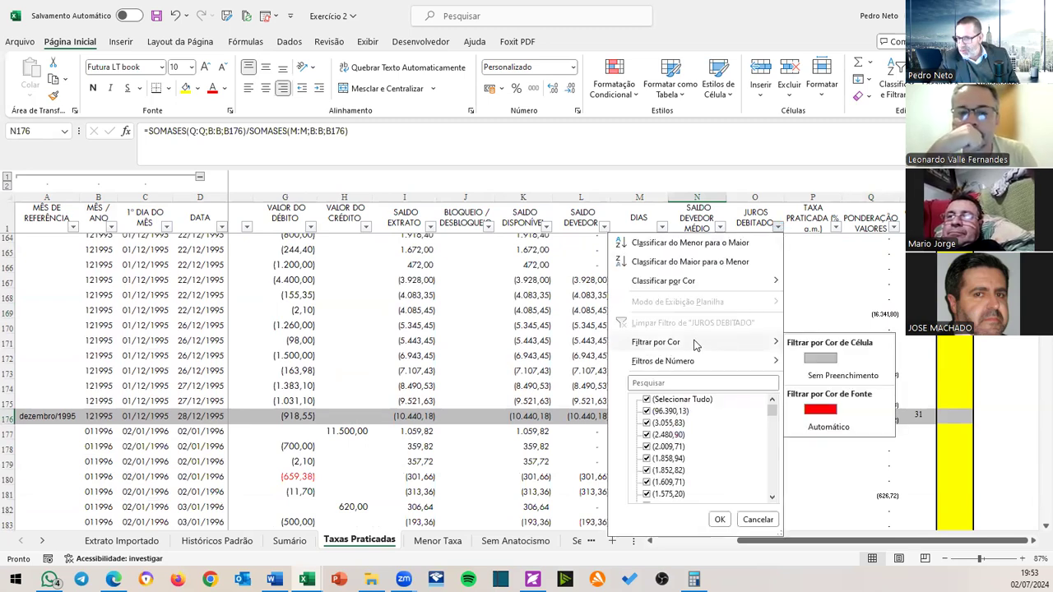
pyautogui.click(820, 358)
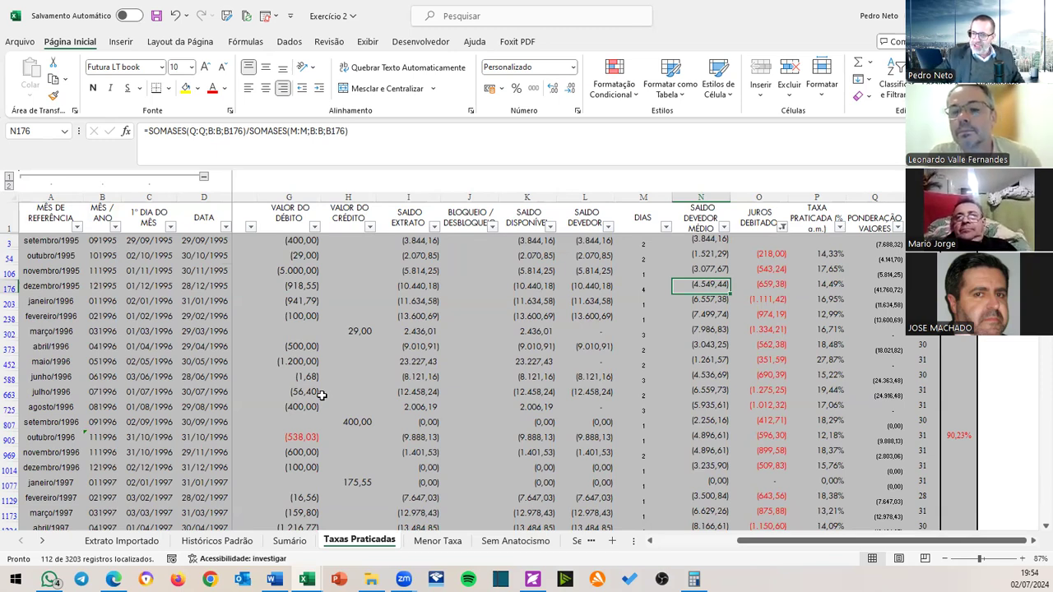
# Review the conditional formatting rules of the whole worksheet, including the grey =$A2<>"" rule, and close the rules manager without changes.
pyautogui.click(634, 94)
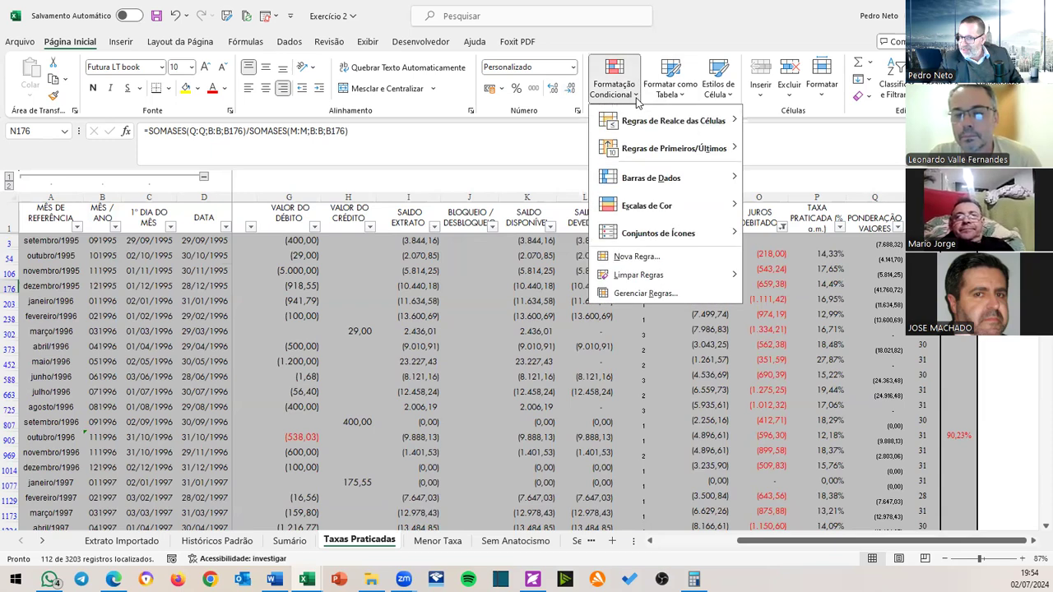
pyautogui.click(655, 299)
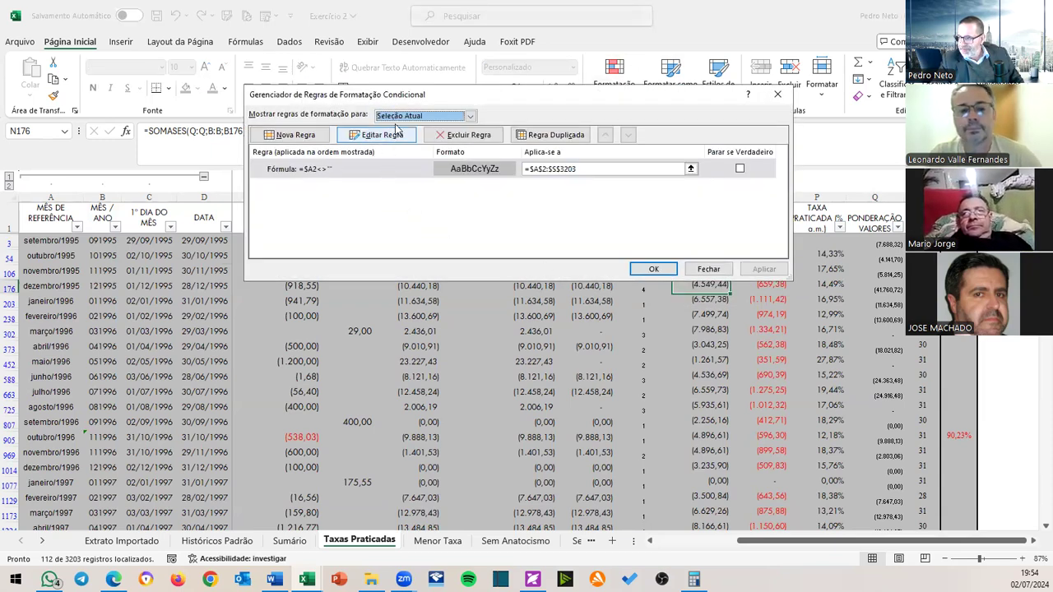
pyautogui.click(469, 116)
pyautogui.click(449, 137)
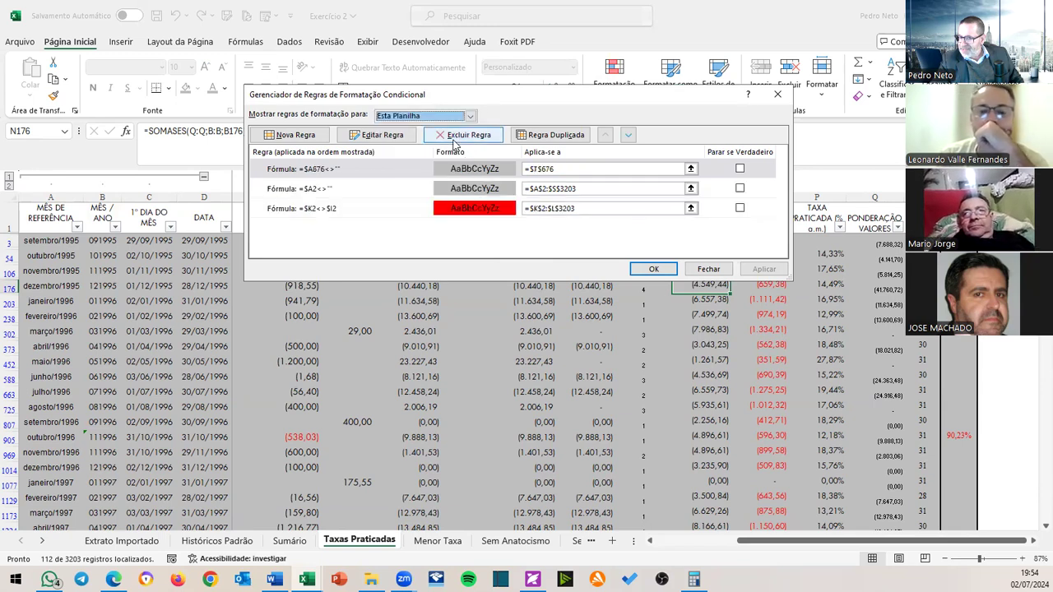
pyautogui.click(373, 190)
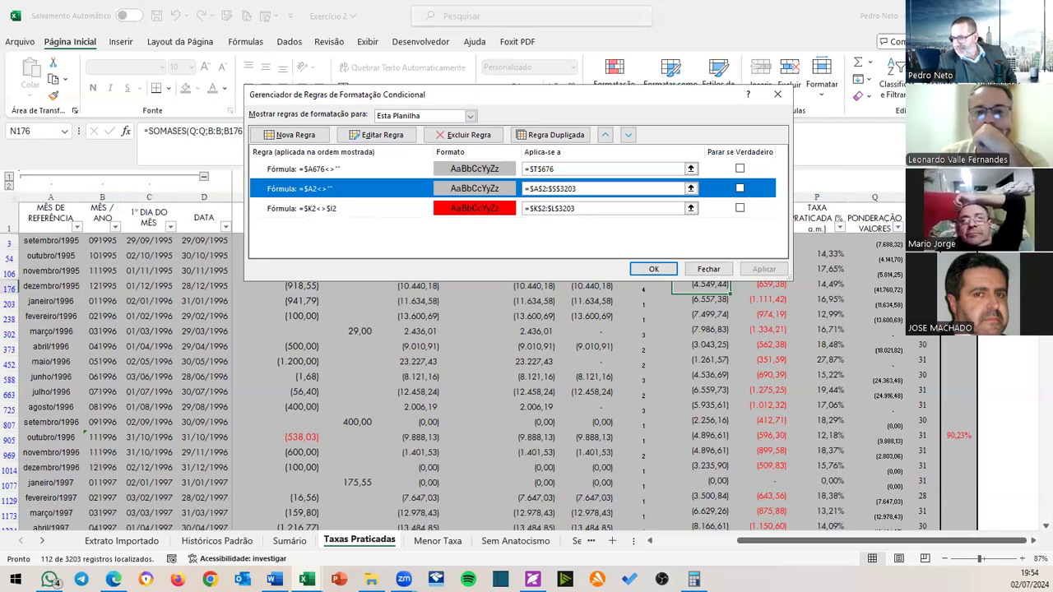
pyautogui.click(778, 95)
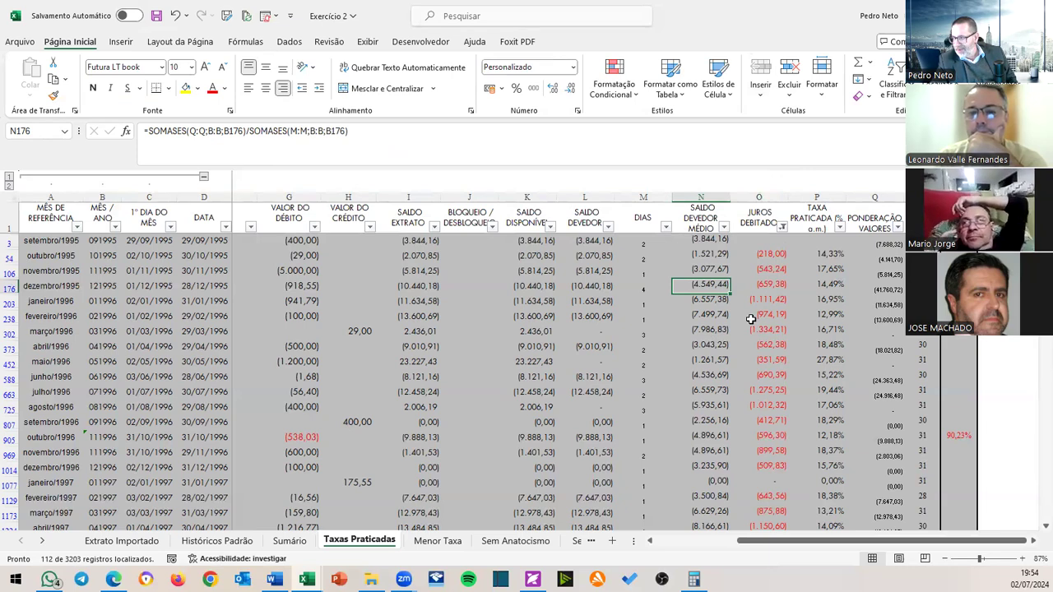
# Examine the SALDO DEVEDOR MÉDIO formulas for September and October 1995 in N3 and N54.
pyautogui.click(723, 236)
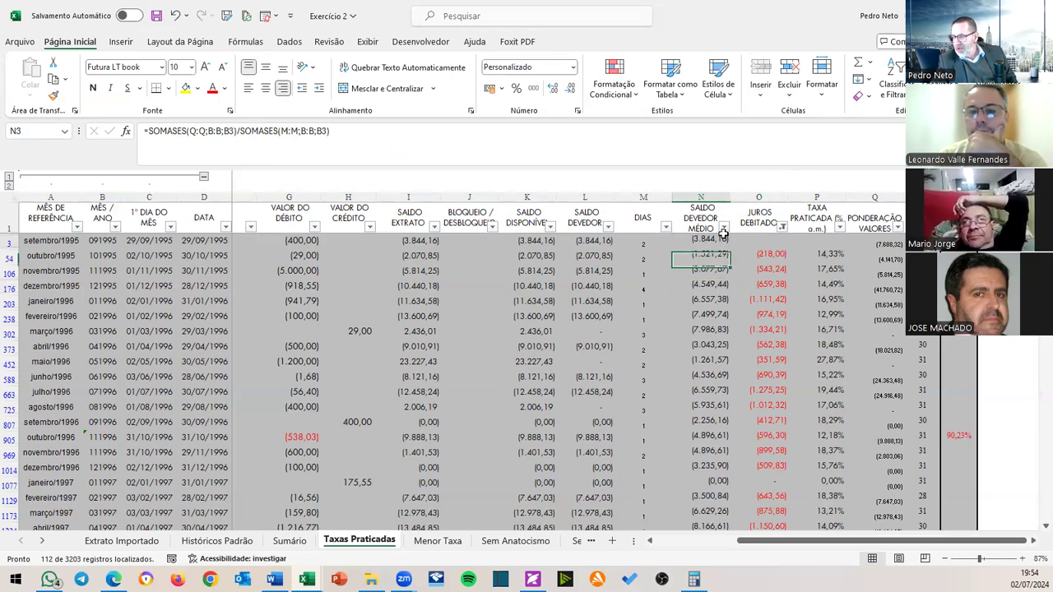
pyautogui.click(709, 256)
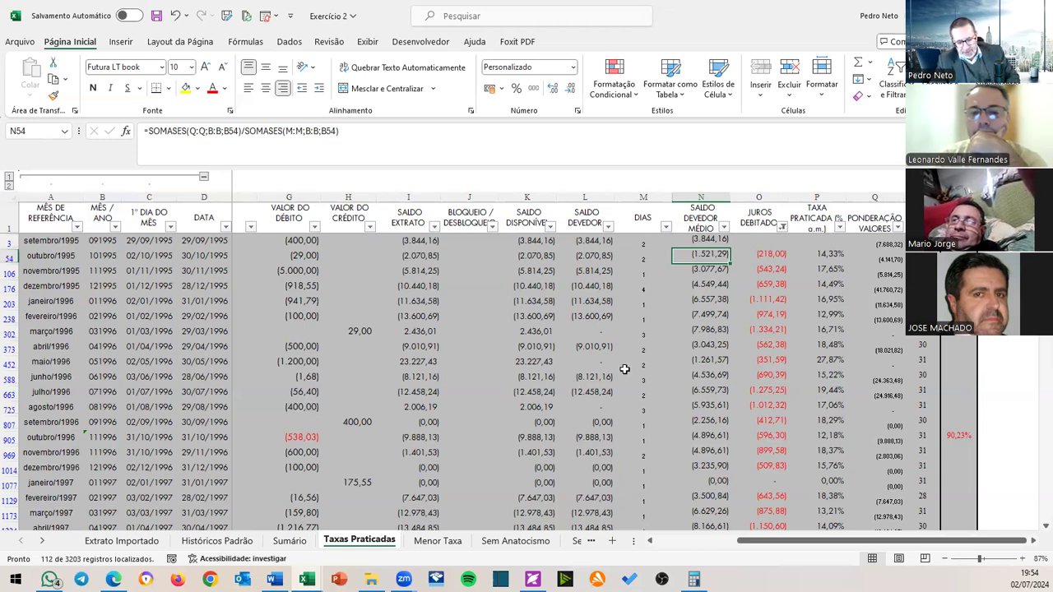
# Trace the ranges referenced by the October 1995 SALDO DEVEDOR MÉDIO formula in N54, leaving the formula as it is.
pyautogui.press('F2')
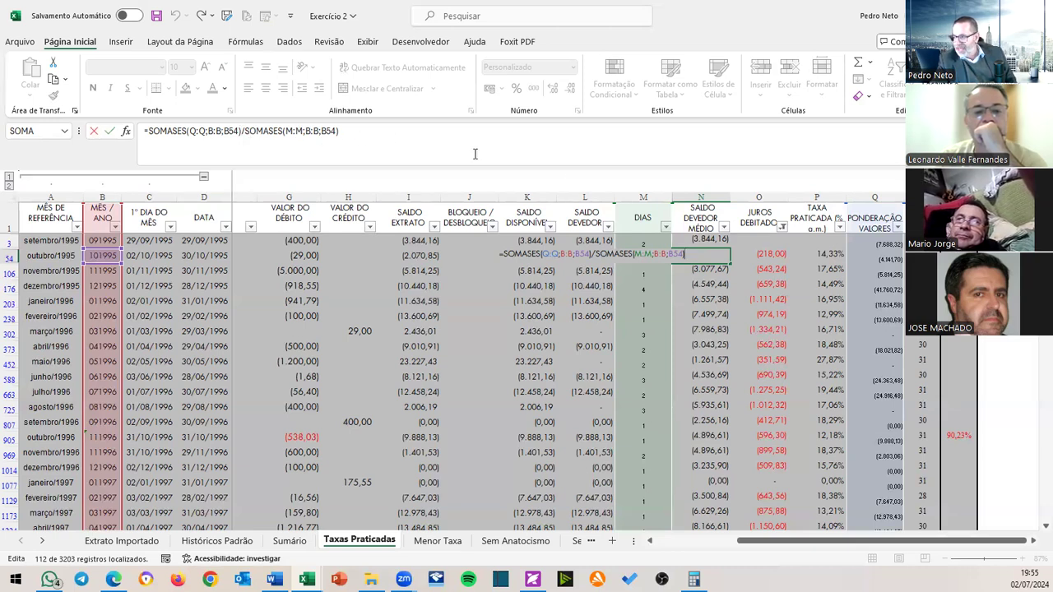
pyautogui.click(647, 190)
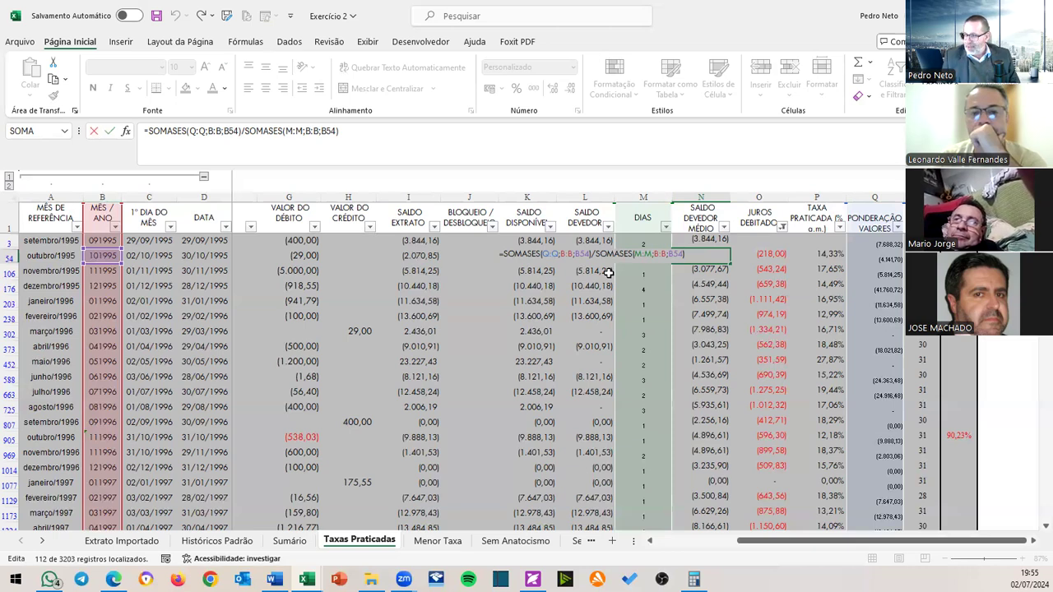
pyautogui.press('Return')
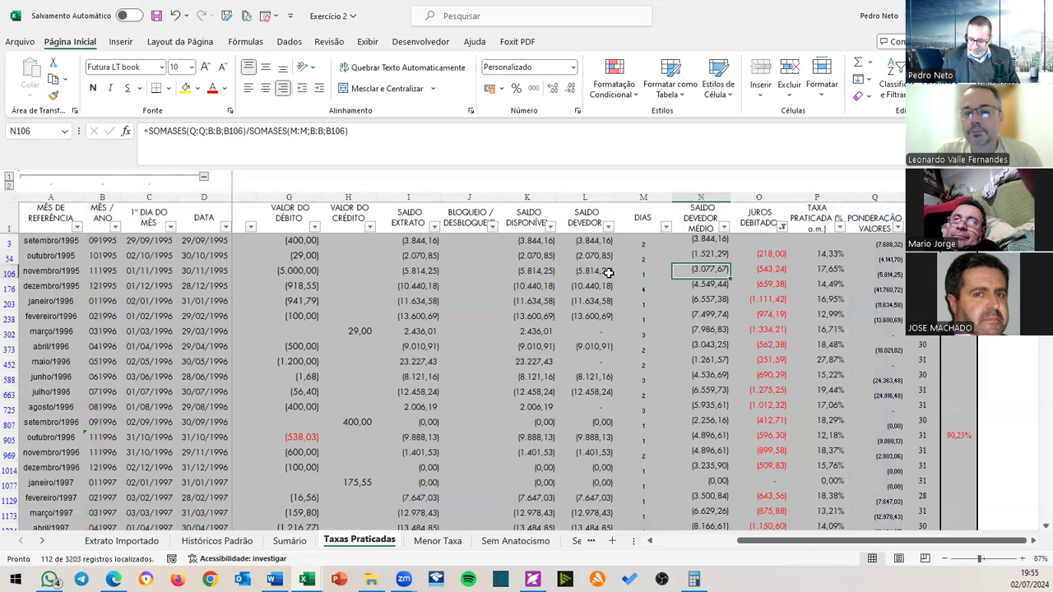
pyautogui.press('Up')
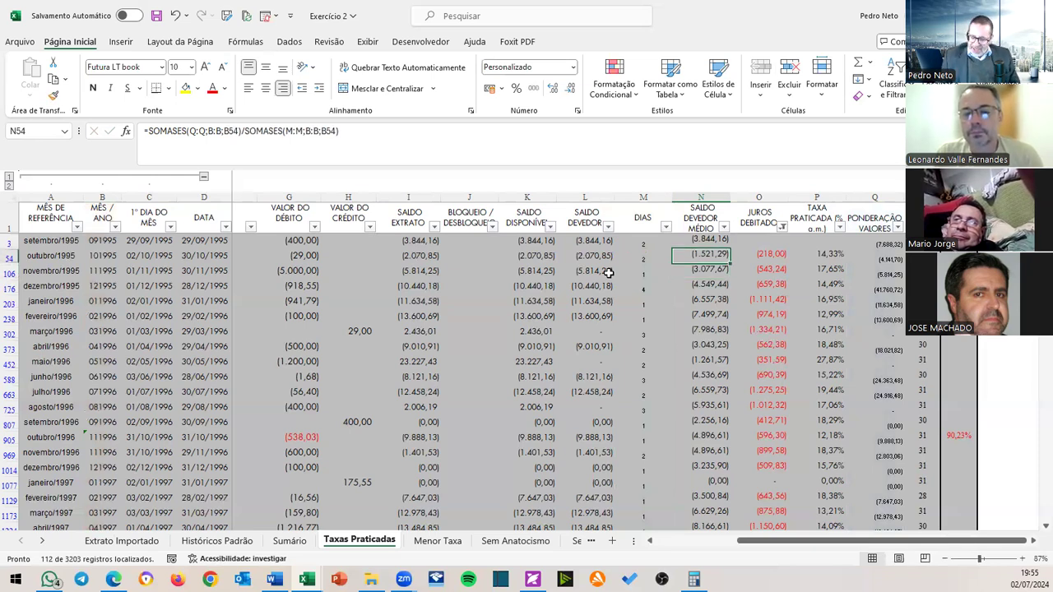
# Examine the JUROS DEBITADO formula in O54 and the interest descriptions it references in B2:B4 of the Históricos Padrão sheet.
pyautogui.press('Right')
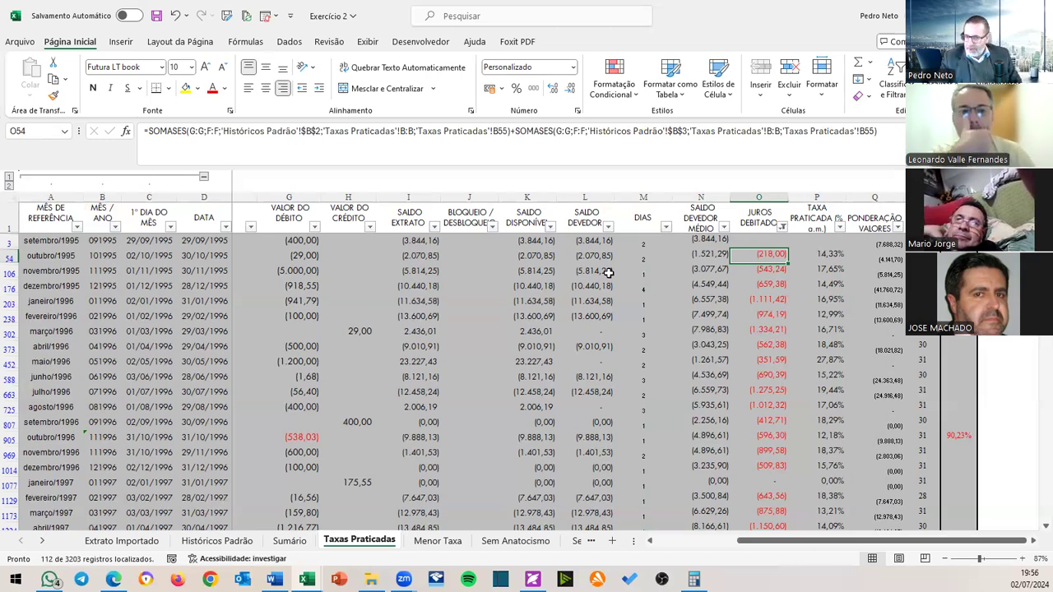
pyautogui.click(201, 541)
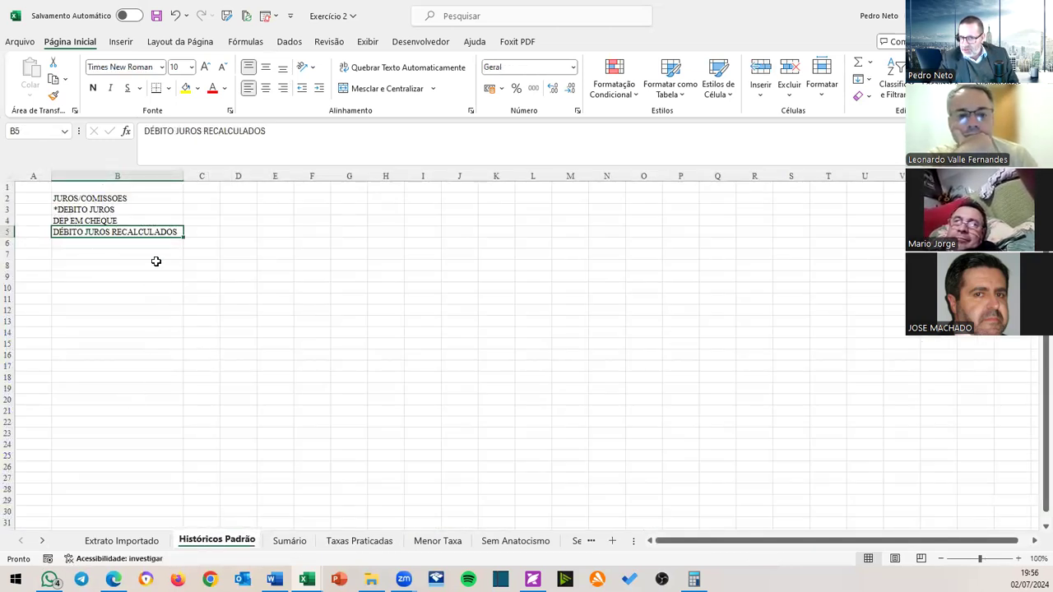
pyautogui.click(116, 208)
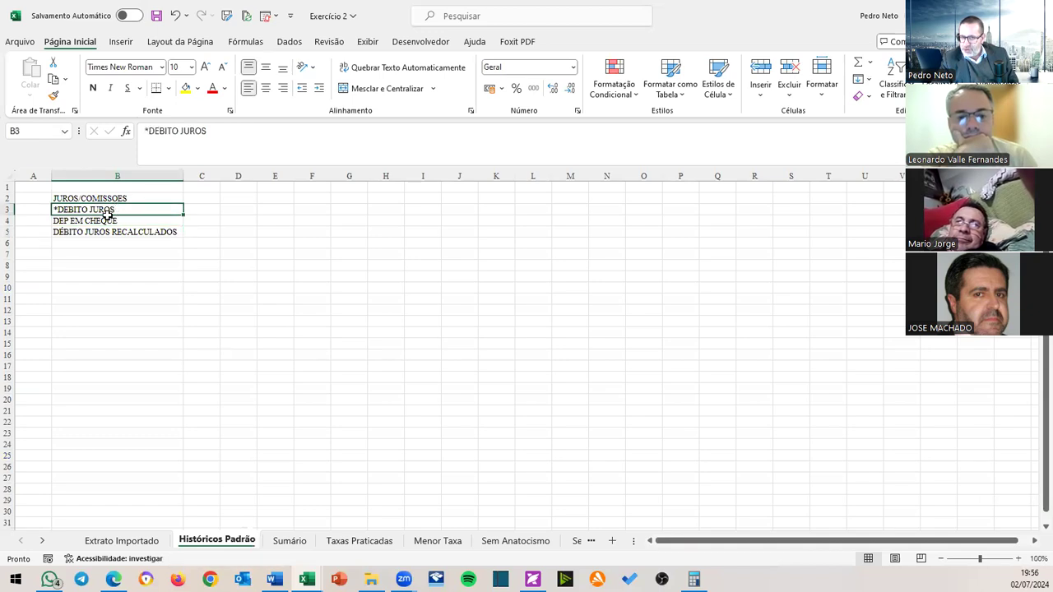
pyautogui.click(107, 218)
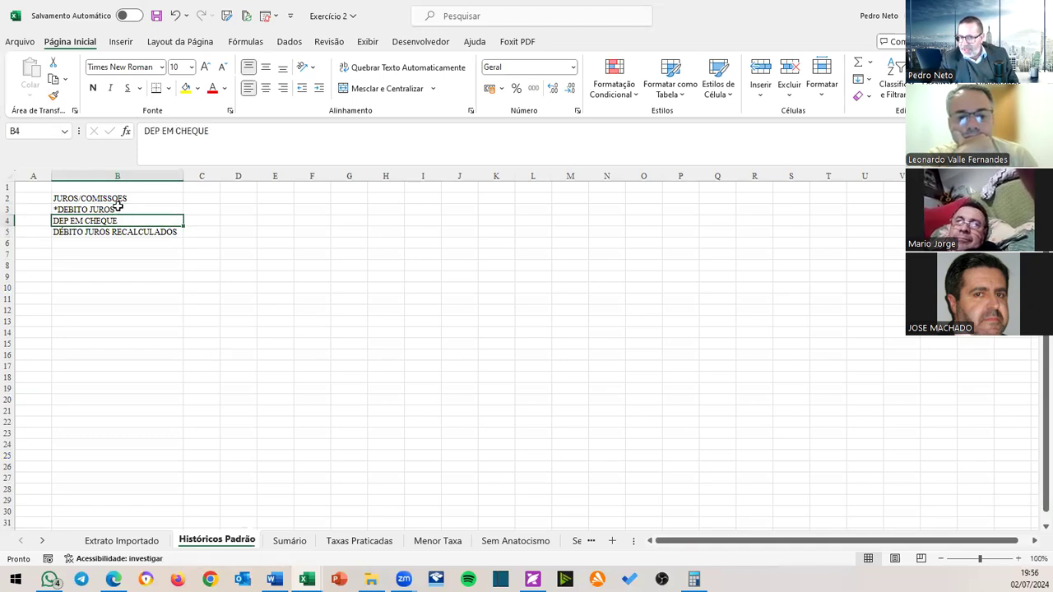
pyautogui.click(118, 198)
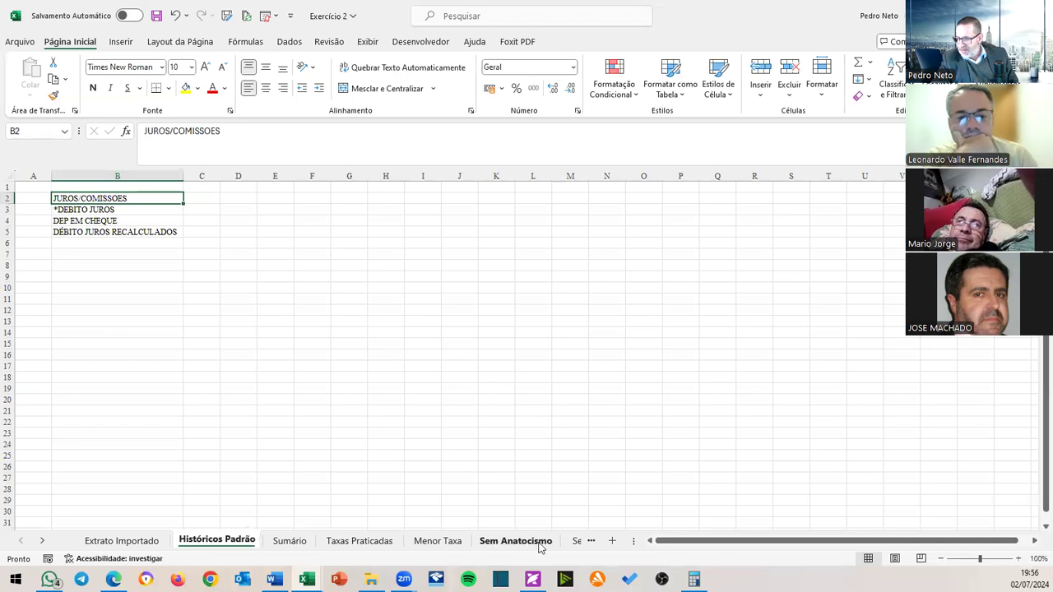
# Trace the sum range and the description and month criteria in the O54 JUROS DEBITADO formula on the Taxas Praticadas sheet.
pyautogui.click(370, 540)
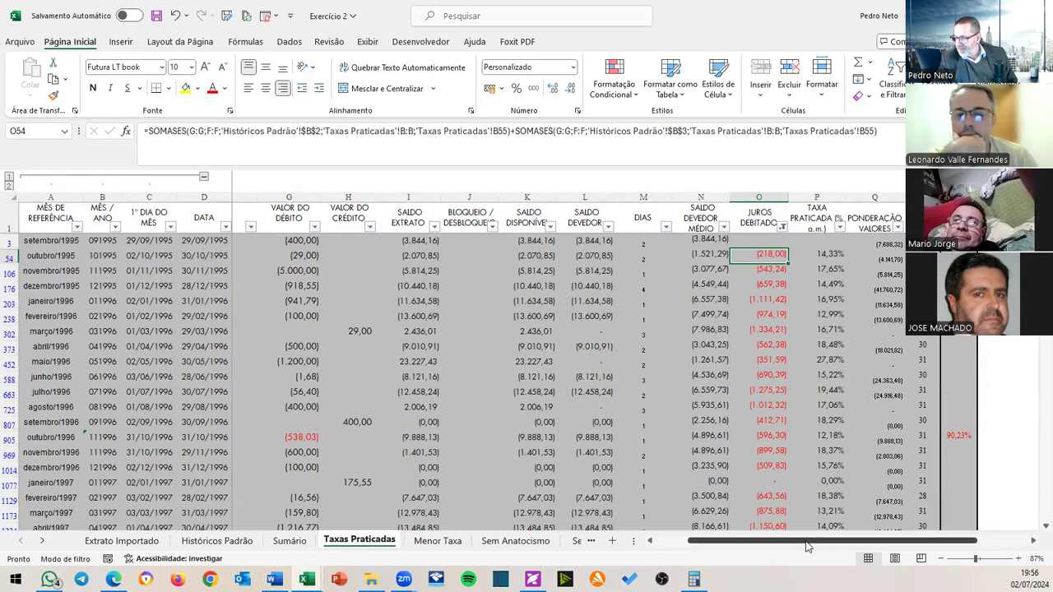
pyautogui.moveTo(811, 550); pyautogui.dragTo(779, 550)
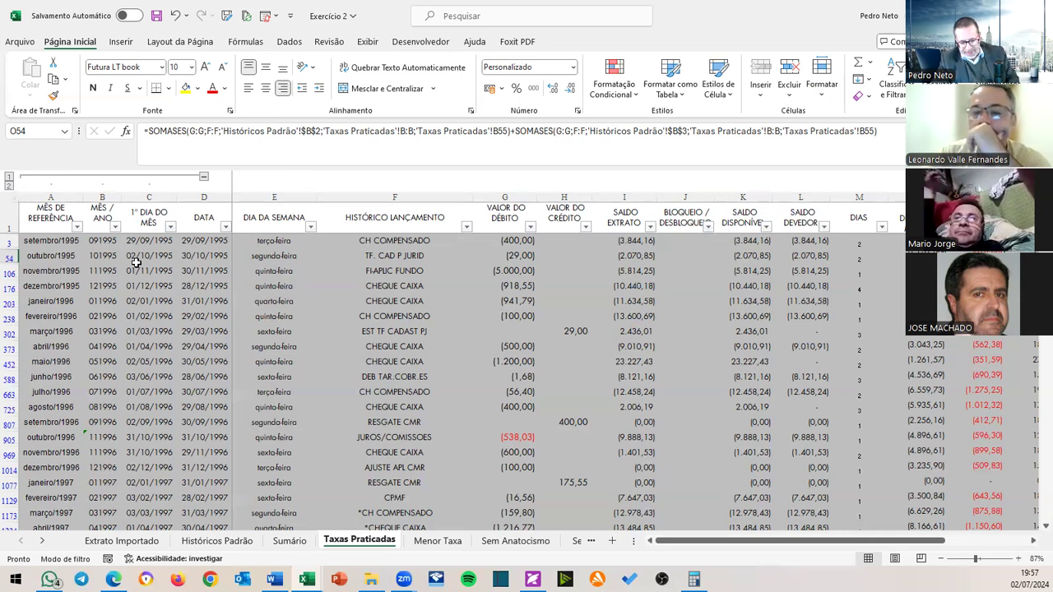
pyautogui.press('F2')
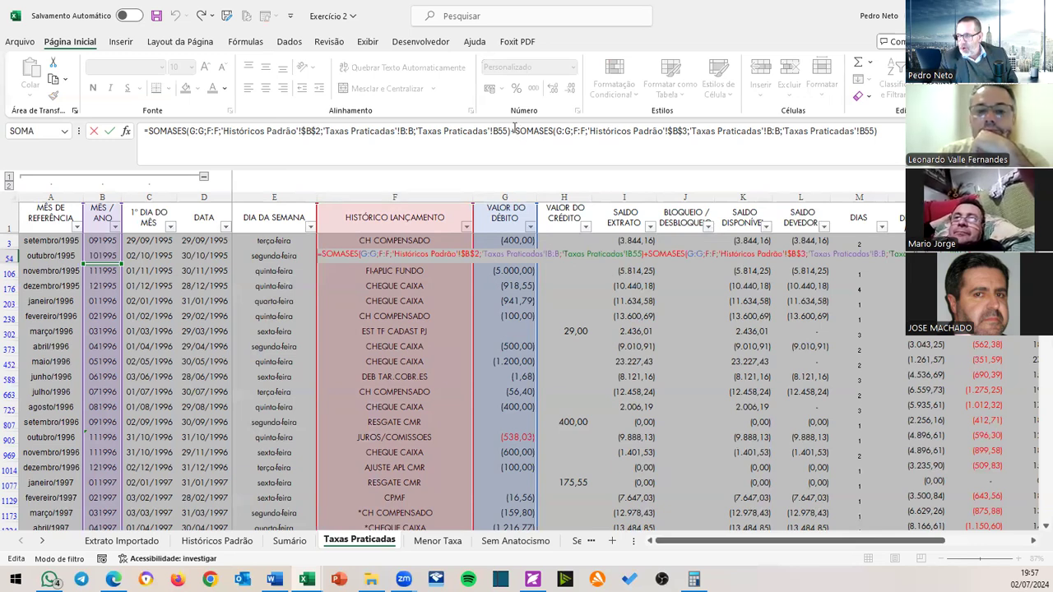
pyautogui.click(584, 131)
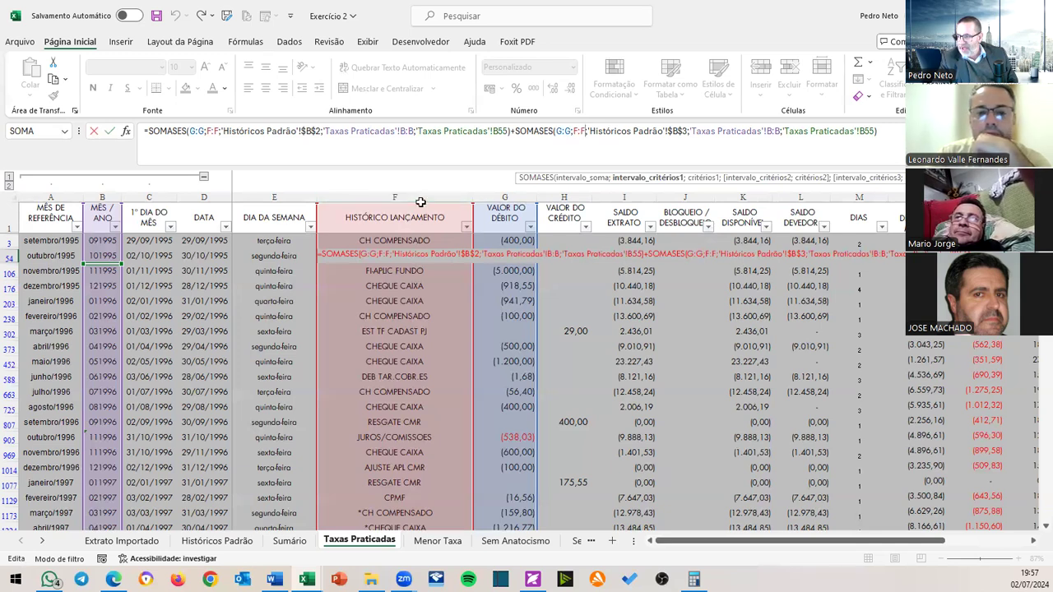
pyautogui.click(713, 130)
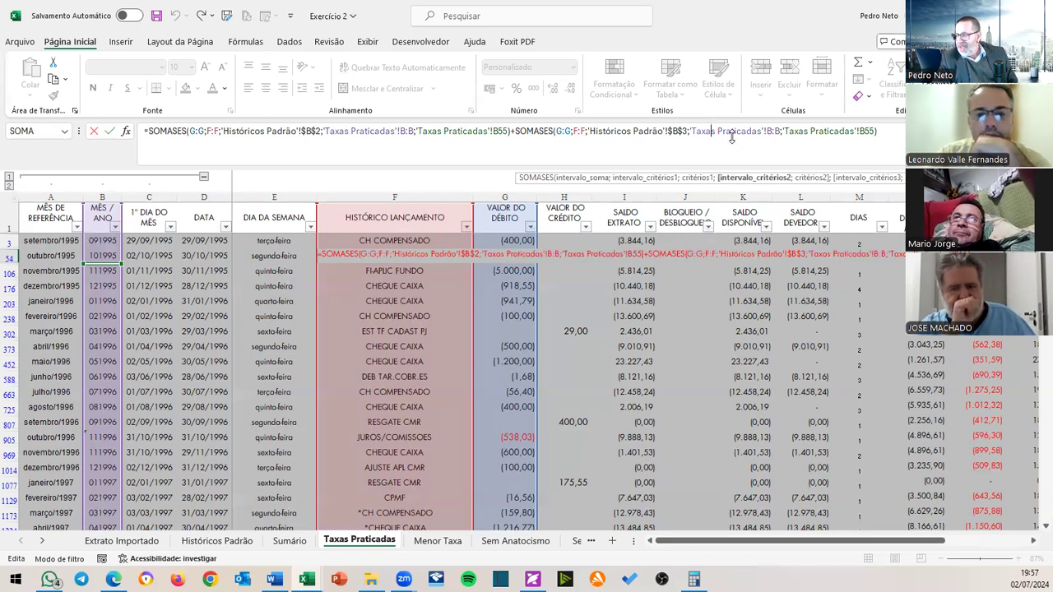
pyautogui.click(114, 198)
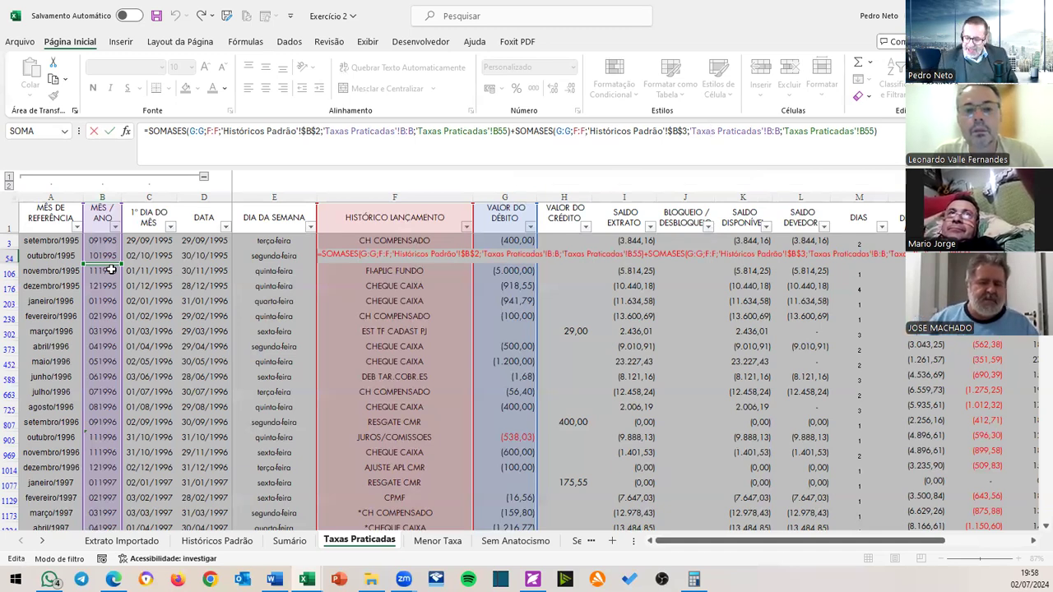
pyautogui.press('Return')
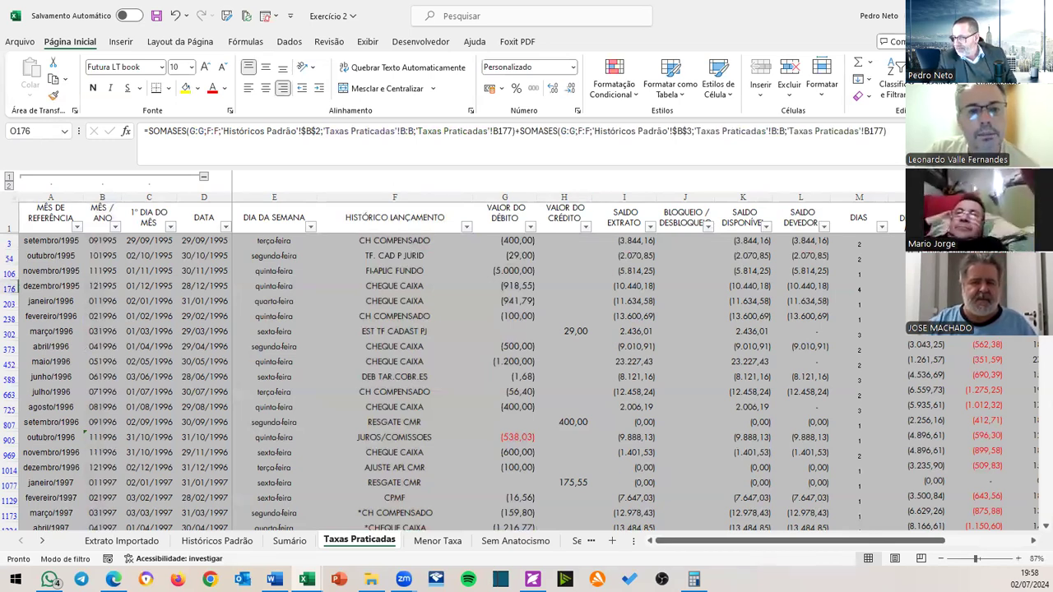
# Check the *DEBITO JUROS entry in B3 of Históricos Padrão and return to the Taxas Praticadas sheet.
pyautogui.click(212, 541)
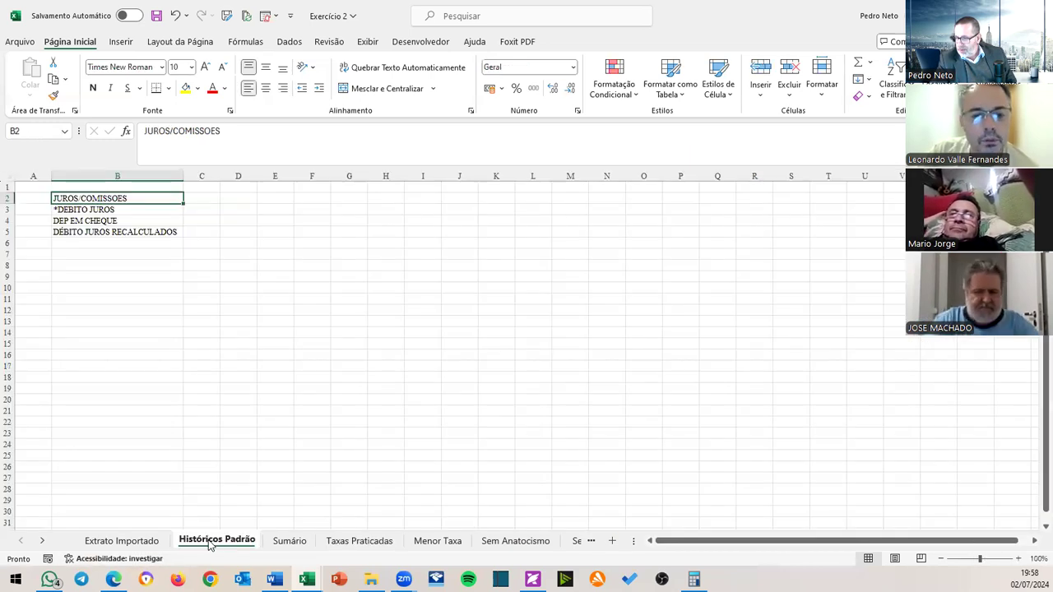
pyautogui.click(113, 210)
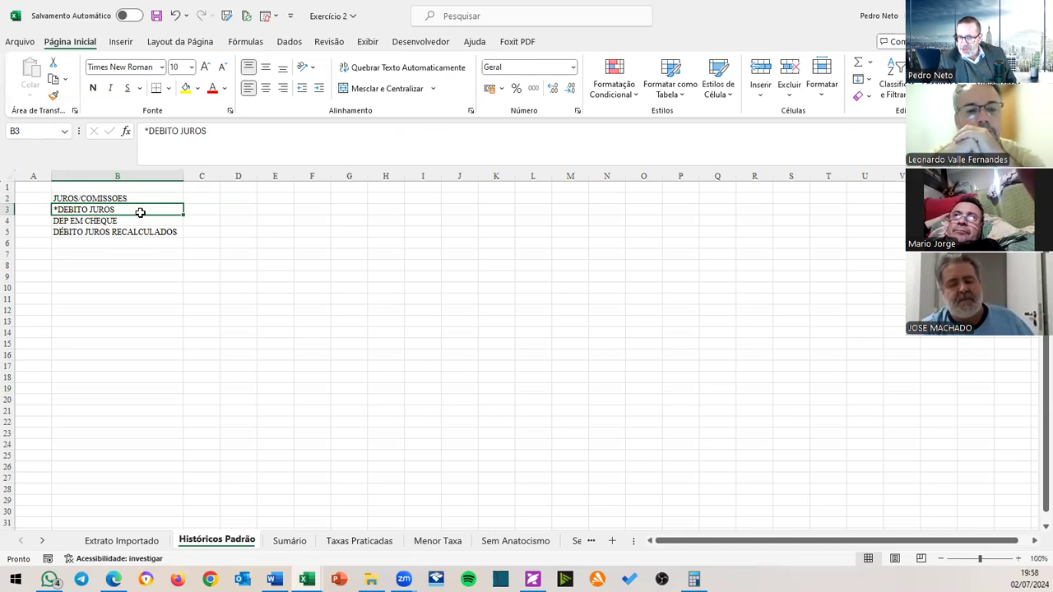
pyautogui.click(372, 540)
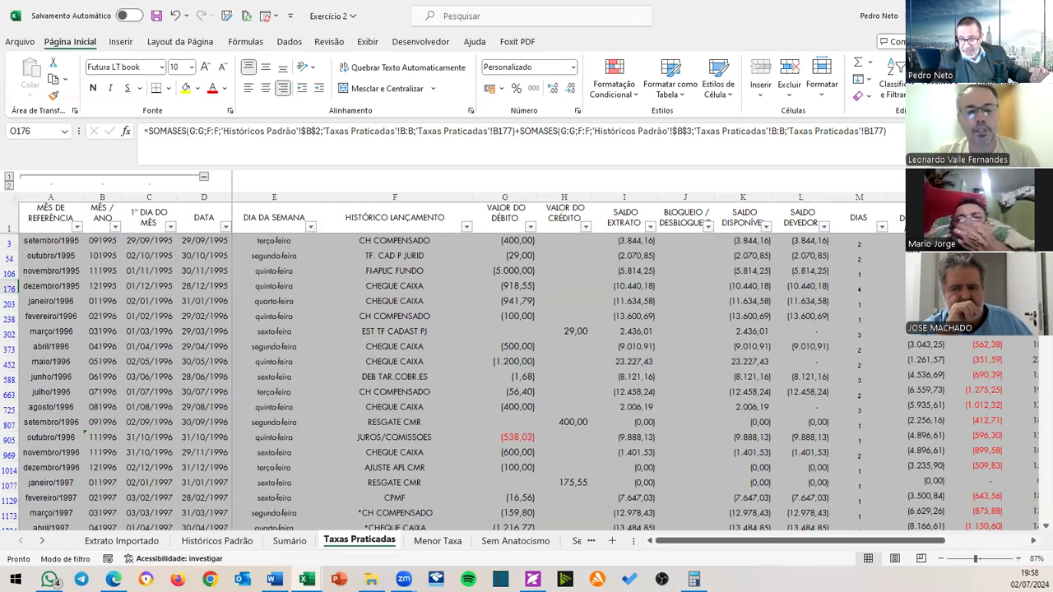
# Remove the colour filter from the JUROS DEBITADO column by selecting all its values.
pyautogui.hotkey('alt', 'Down')
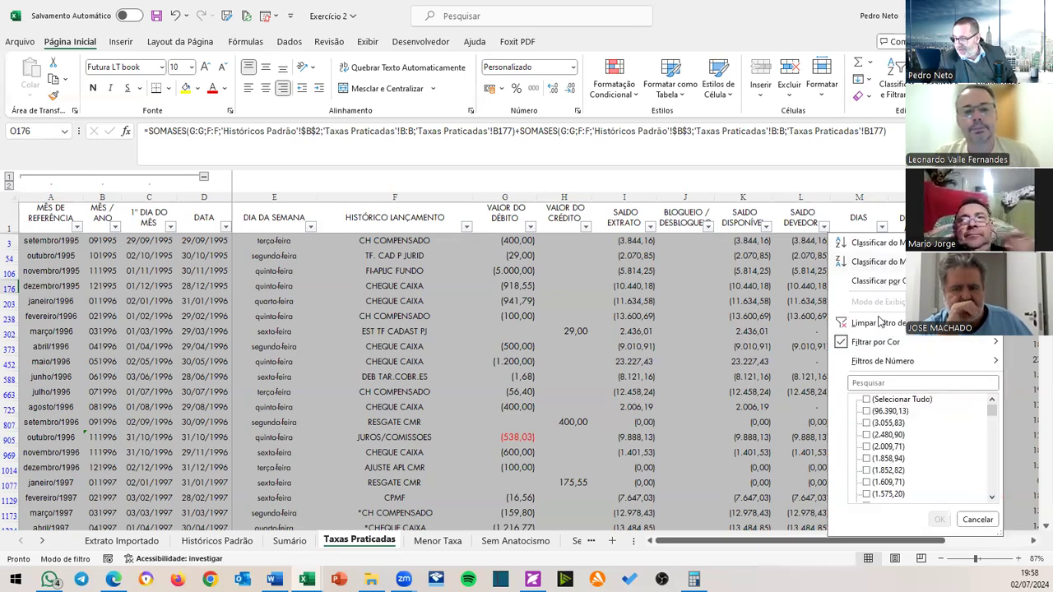
pyautogui.click(865, 399)
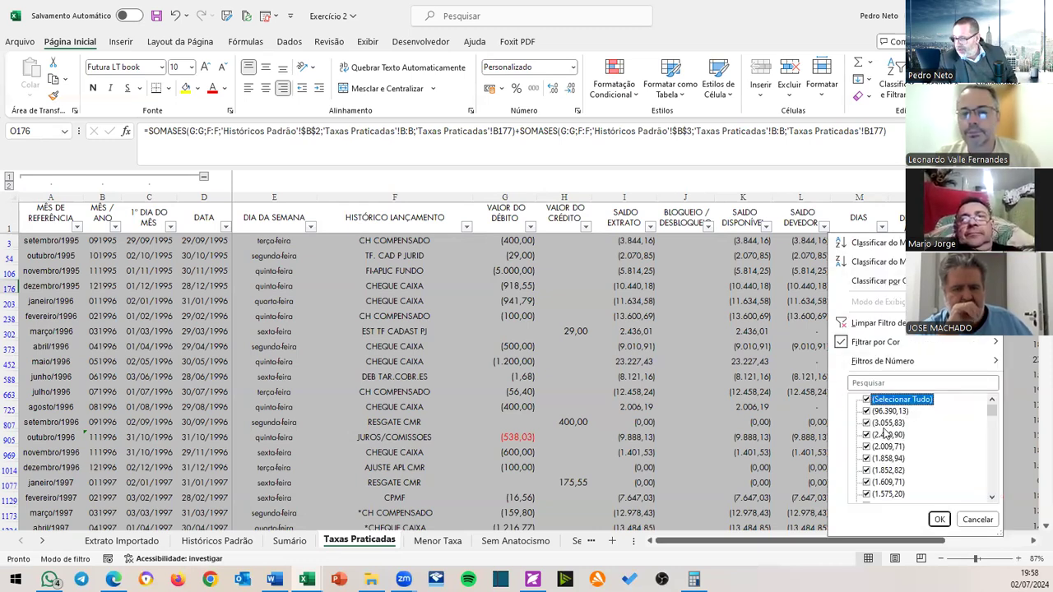
pyautogui.click(939, 519)
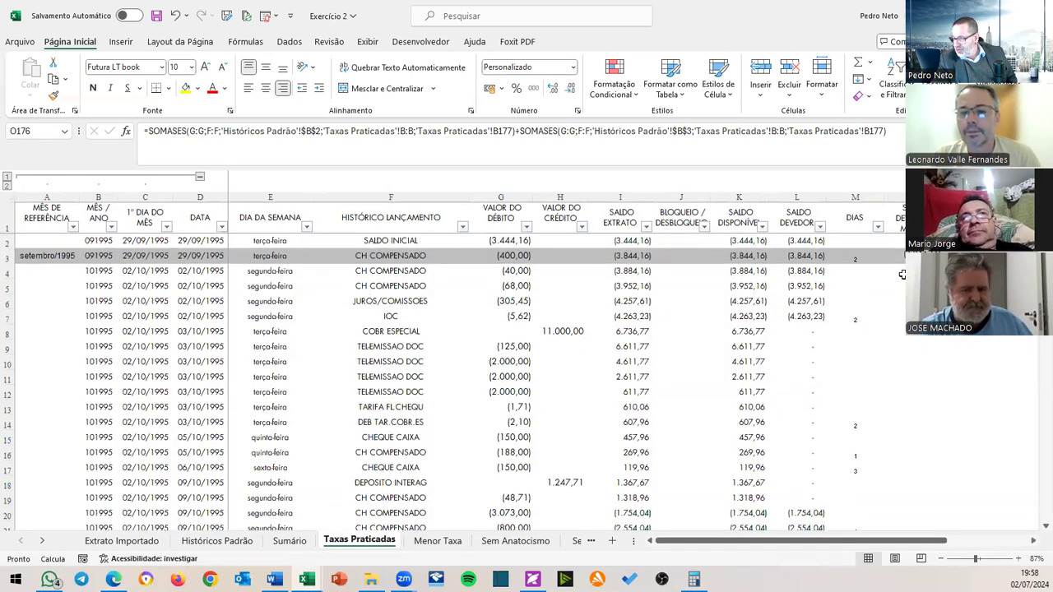
# Compare the October 1995 JUROS DEBITADO in O54 with the JUROS/COMISSOES debit entry in row 58.
pyautogui.click(946, 256)
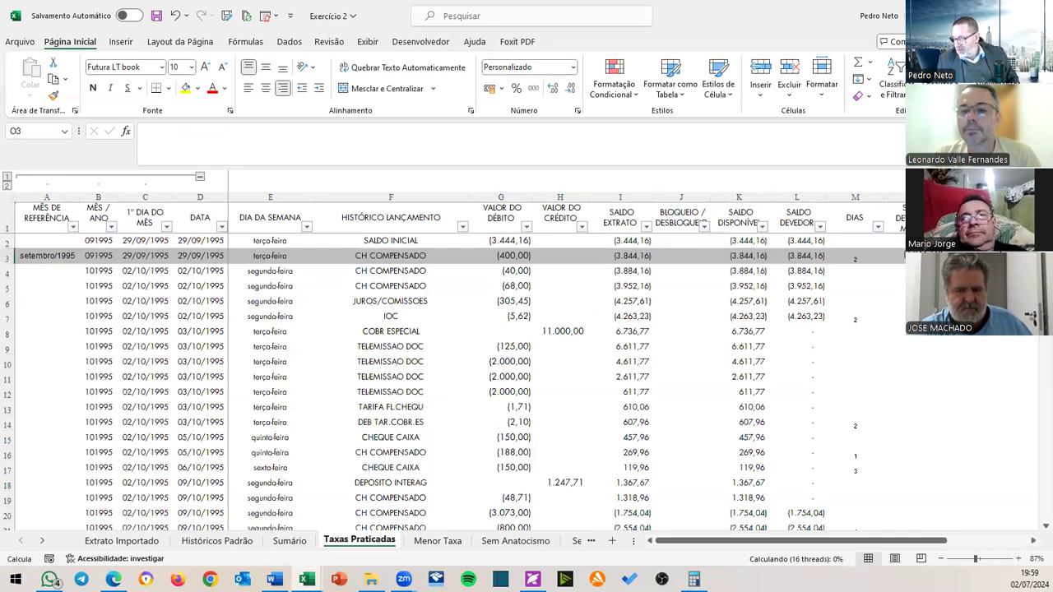
pyautogui.hotkey('ctrl', 'Down')
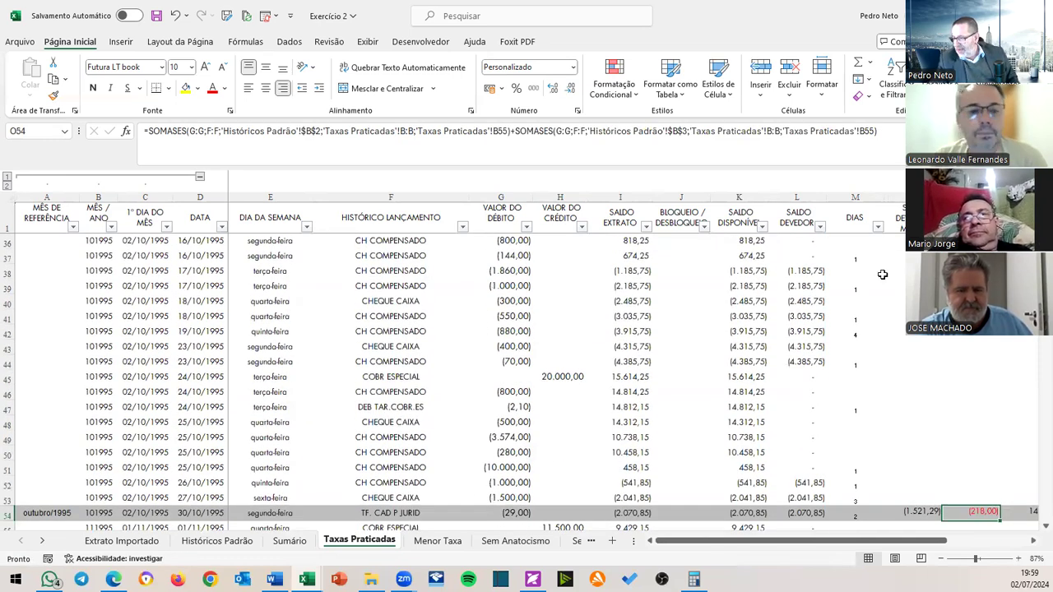
pyautogui.scroll(-3, 736, 369)
pyautogui.click(509, 425)
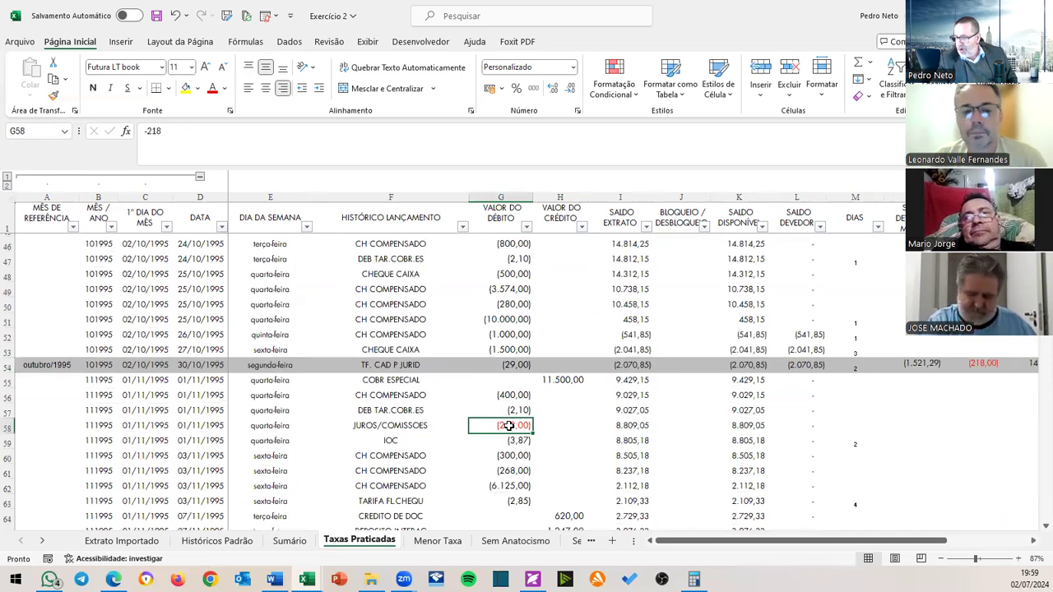
pyautogui.click(412, 425)
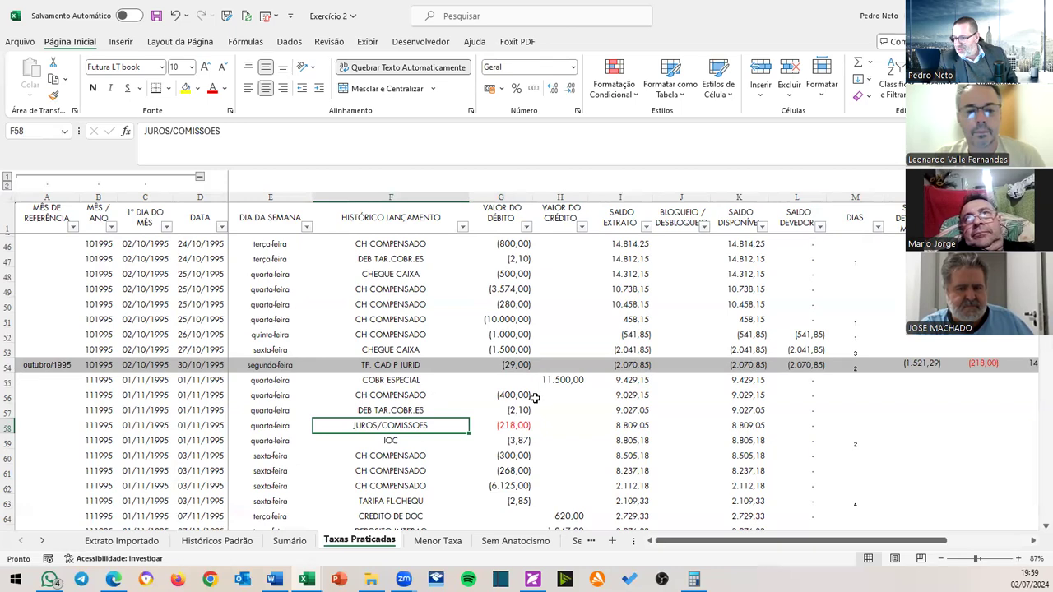
pyautogui.click(971, 365)
# Compare the November and December 1995 JUROS DEBITADO in O106 and O176 with the JUROS/COMISSOES debits in G114 and G180.
pyautogui.scroll(-3, 949, 398)
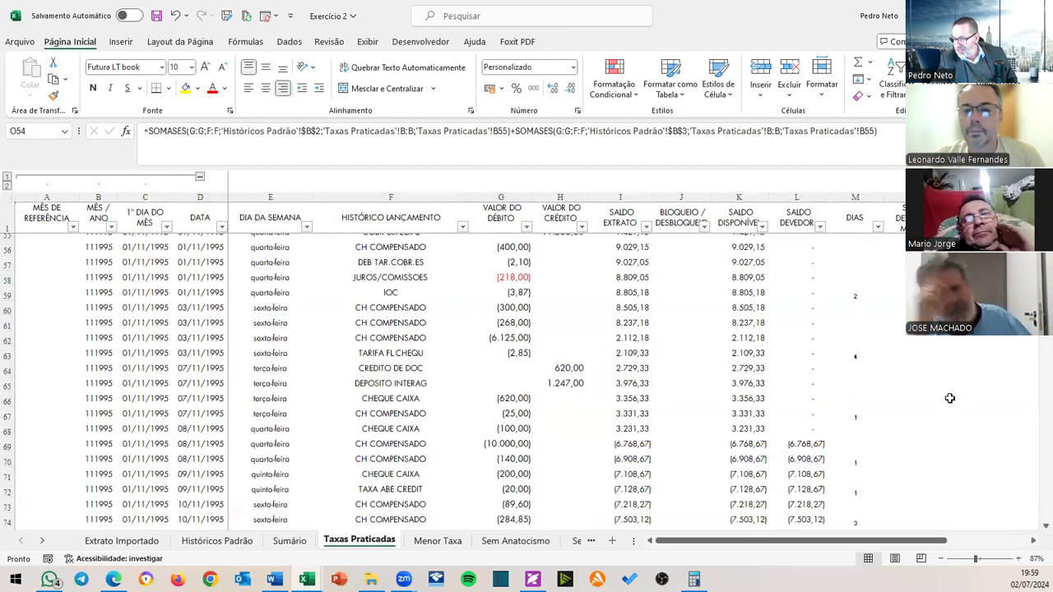
pyautogui.scroll(-14, 949, 398)
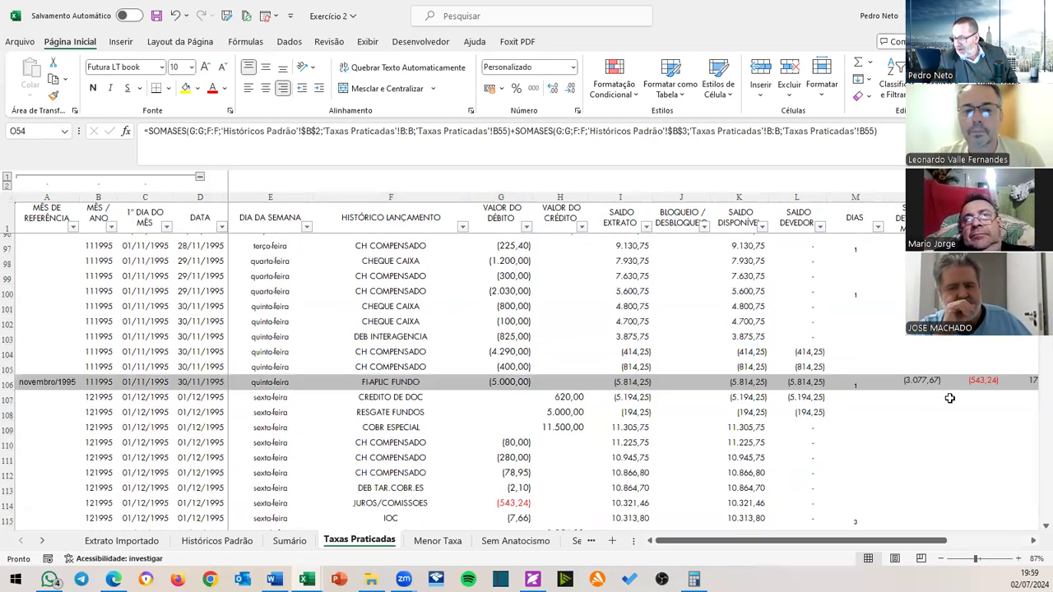
pyautogui.click(981, 379)
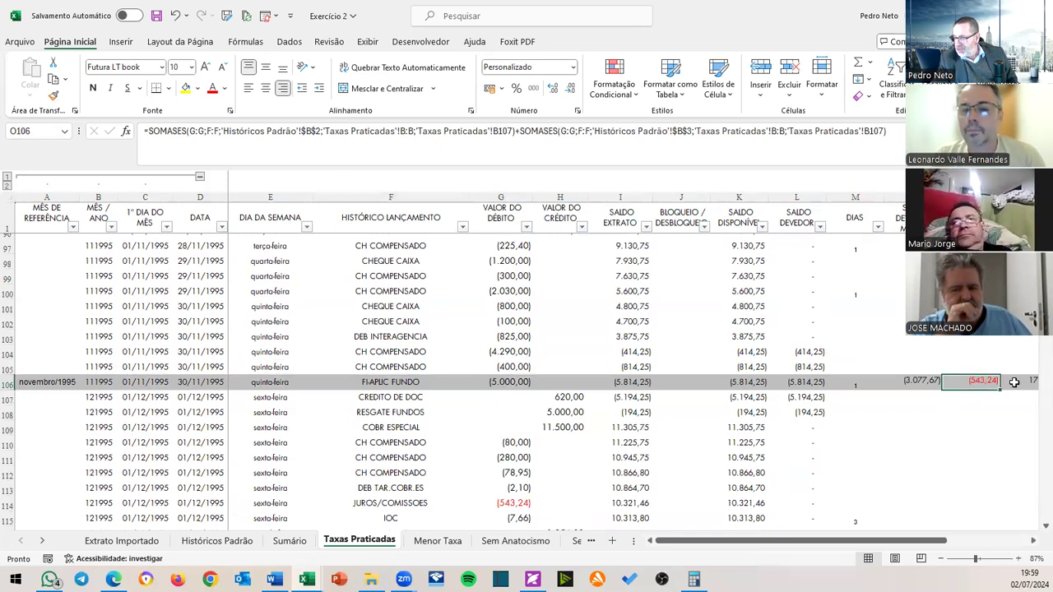
pyautogui.click(503, 501)
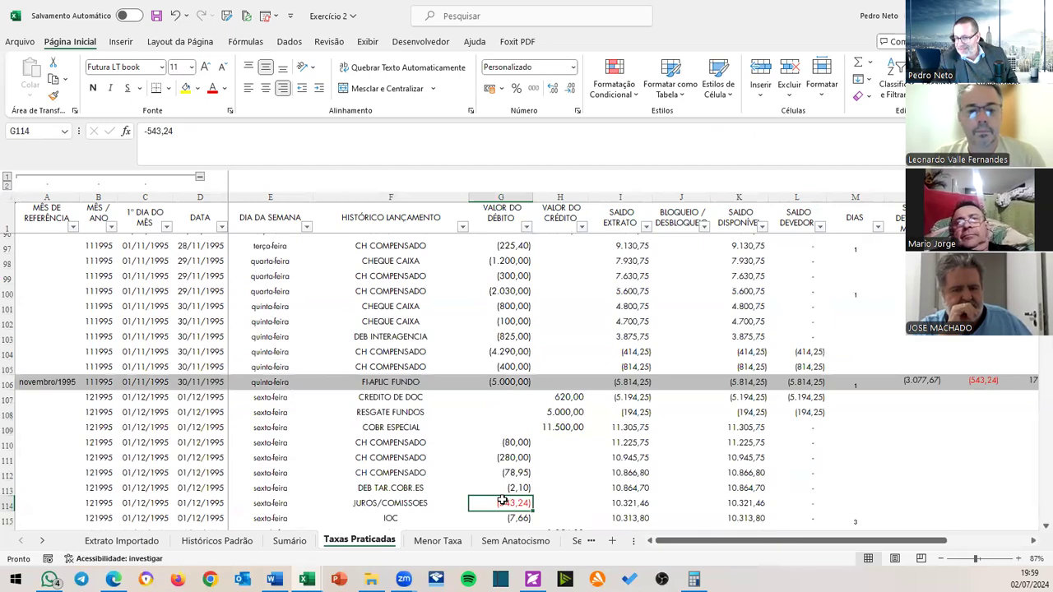
pyautogui.scroll(-20, 1020, 453)
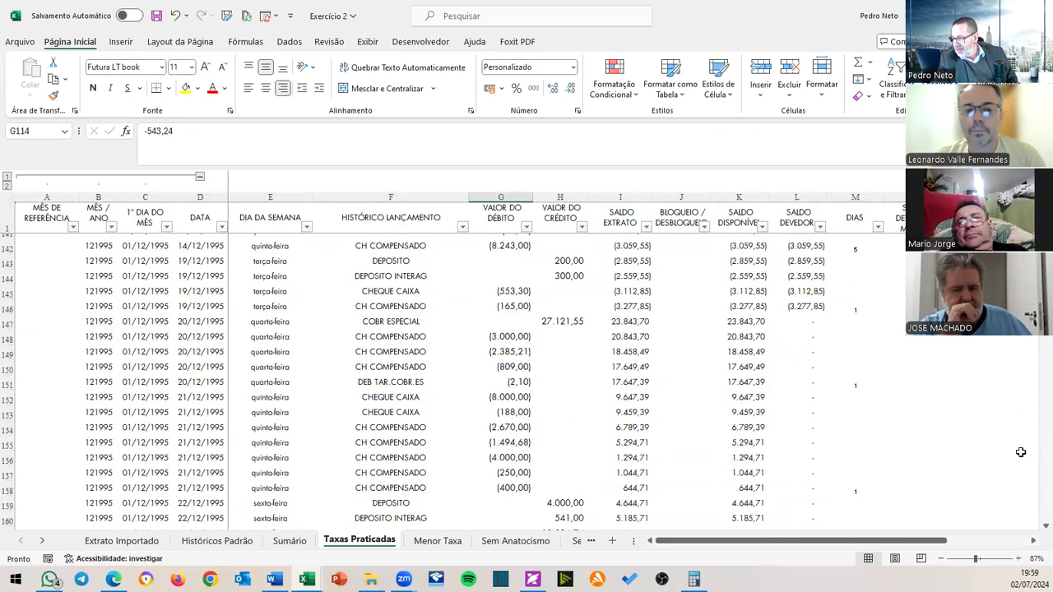
pyautogui.scroll(-1, 1020, 452)
pyautogui.click(985, 344)
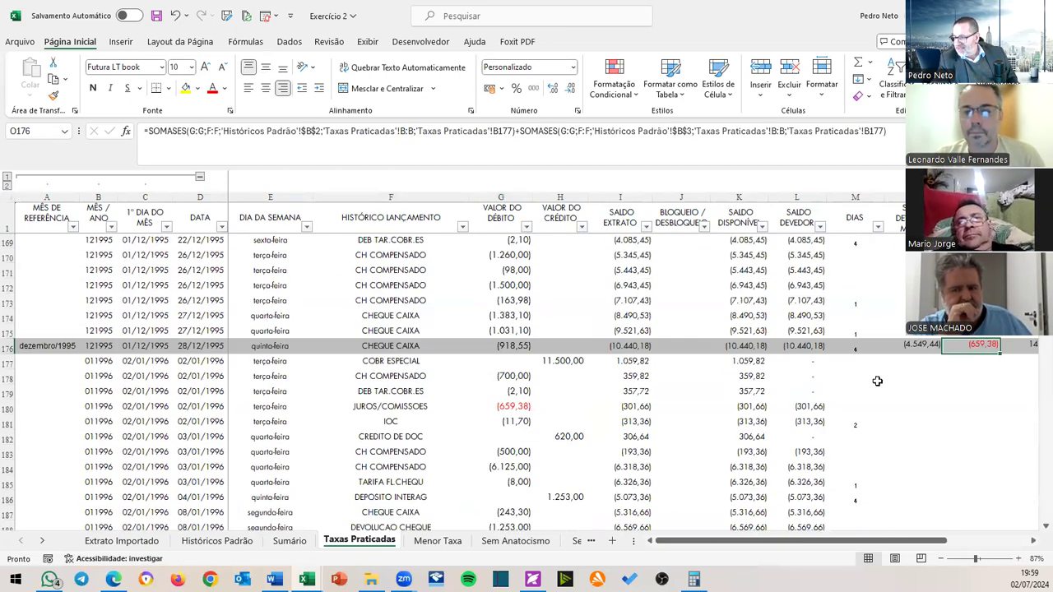
pyautogui.click(515, 409)
# Look through the Taxas Praticadas statement entries from January 1996 onwards to the November 1997 month-end row 1488.
pyautogui.scroll(-5, 626, 475)
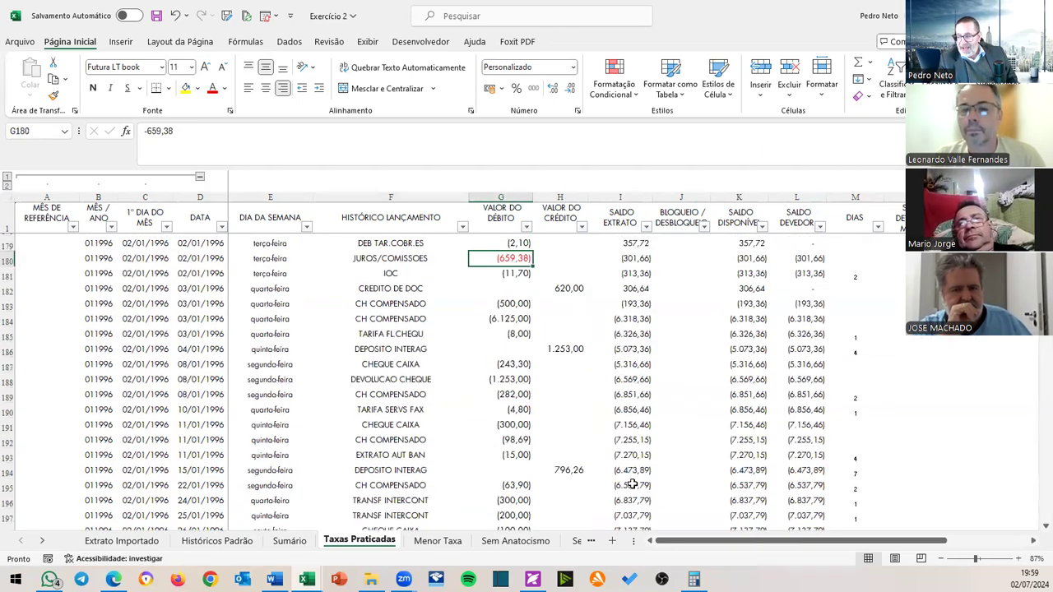
pyautogui.click(626, 474)
pyautogui.press('pagedown')
pyautogui.press('pagedown')
pyautogui.press('pagedown')
pyautogui.press('pagedown')
pyautogui.press('pagedown')
pyautogui.press('pagedown')
pyautogui.press('pagedown')
pyautogui.press('pagedown')
pyautogui.press('pagedown')
pyautogui.press('pagedown')
pyautogui.press('pagedown')
pyautogui.press('pagedown')
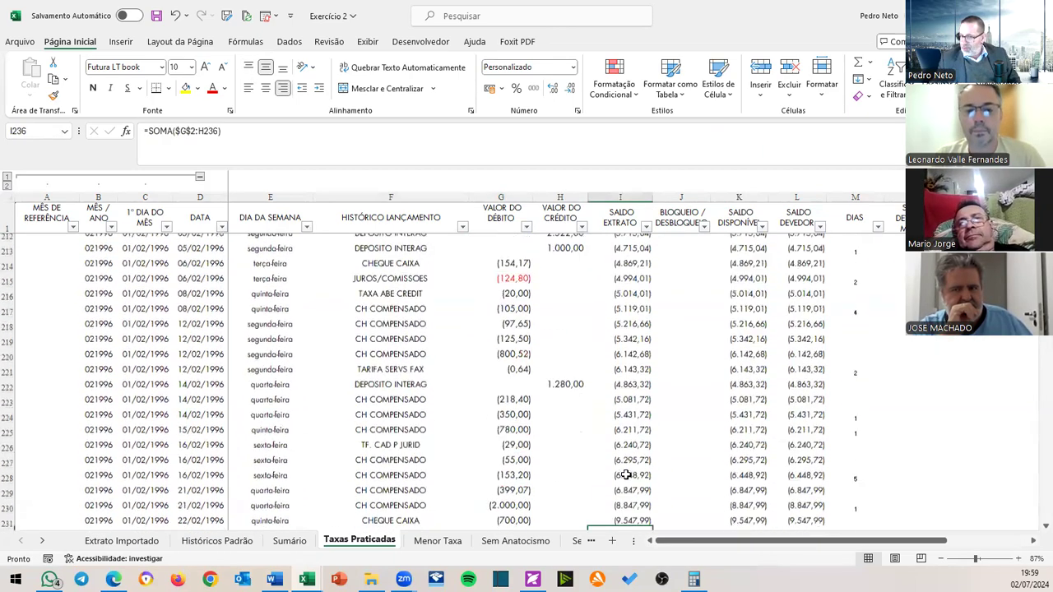
pyautogui.press('pagedown')
pyautogui.press('pagedown')
pyautogui.press('pagedown')
pyautogui.press('pagedown')
pyautogui.press('pagedown')
pyautogui.press('pagedown')
pyautogui.press('pagedown')
pyautogui.press('pagedown')
pyautogui.press('pagedown')
pyautogui.press('pagedown')
pyautogui.press('pagedown')
pyautogui.press('pagedown')
pyautogui.press('pagedown')
pyautogui.press('pagedown')
pyautogui.press('pagedown')
pyautogui.press('pagedown')
pyautogui.press('pagedown')
pyautogui.press('pagedown')
pyautogui.press('pagedown')
pyautogui.press('pagedown')
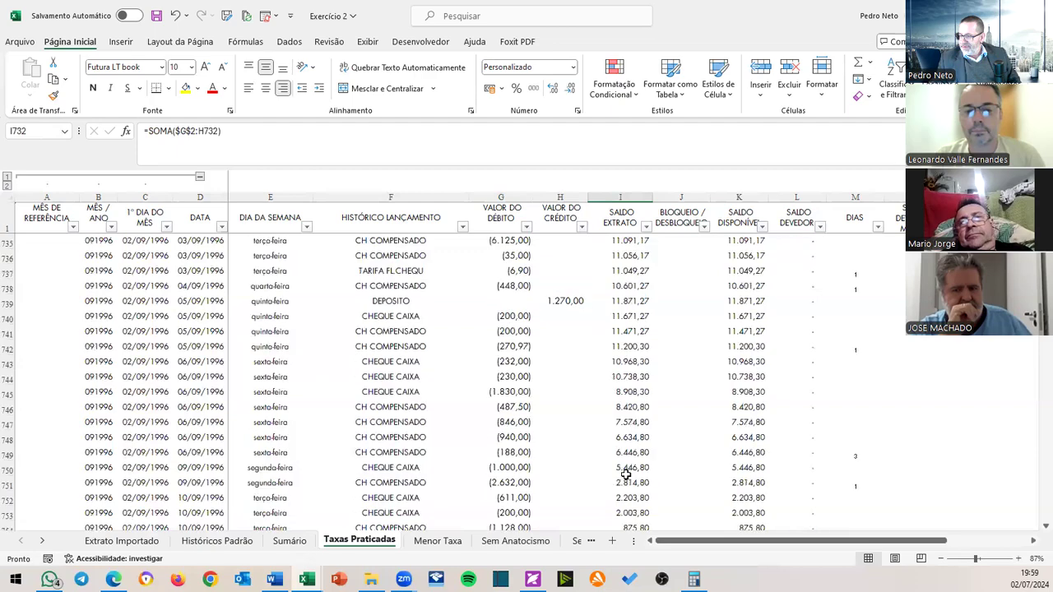
pyautogui.press('pageup')
pyautogui.press('pageup')
pyautogui.press('pageup')
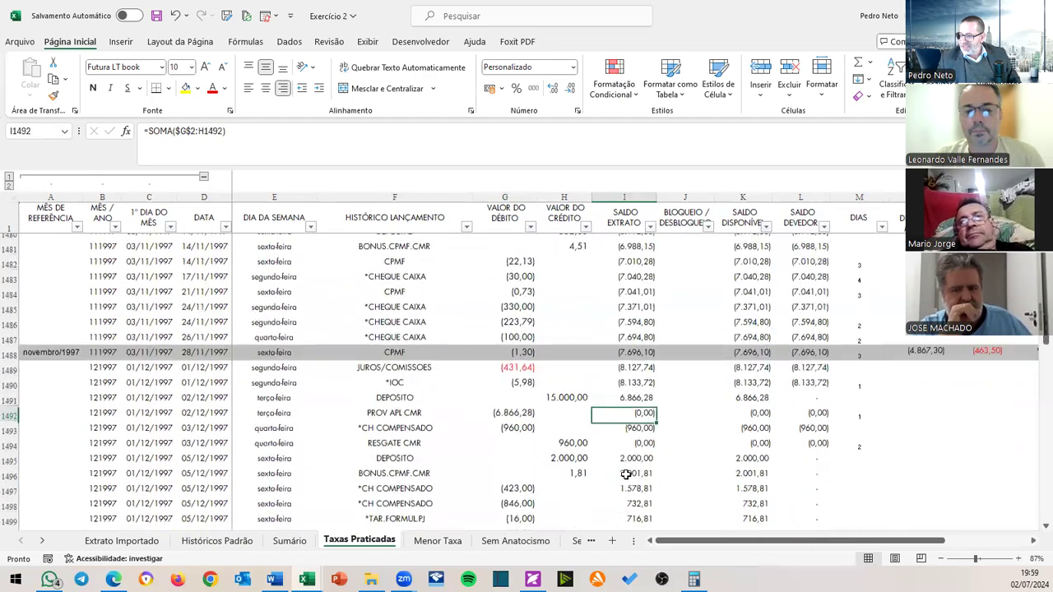
pyautogui.press('pagedown')
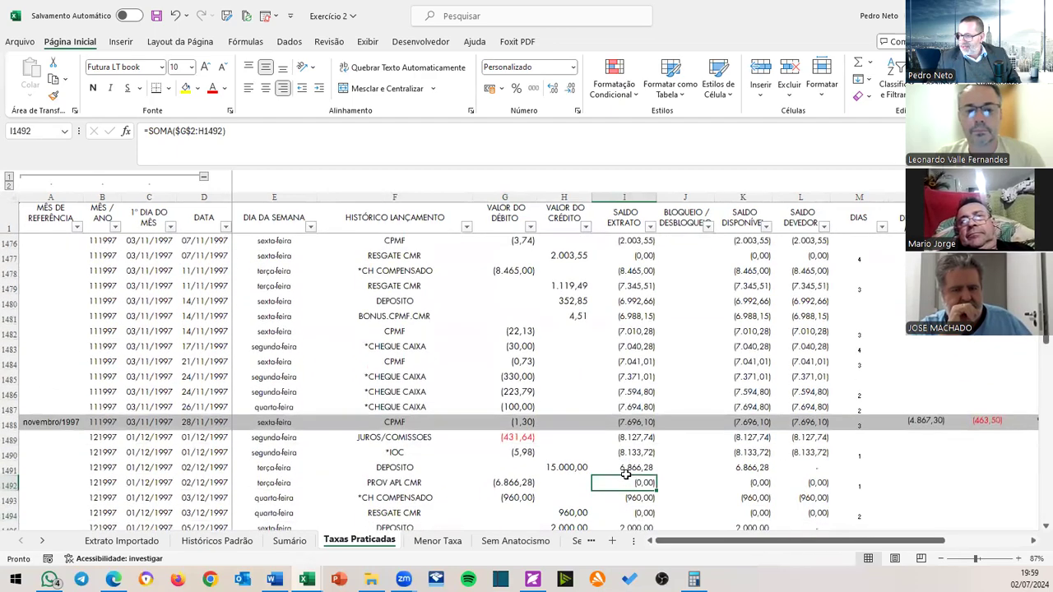
pyautogui.scroll(-3, 625, 475)
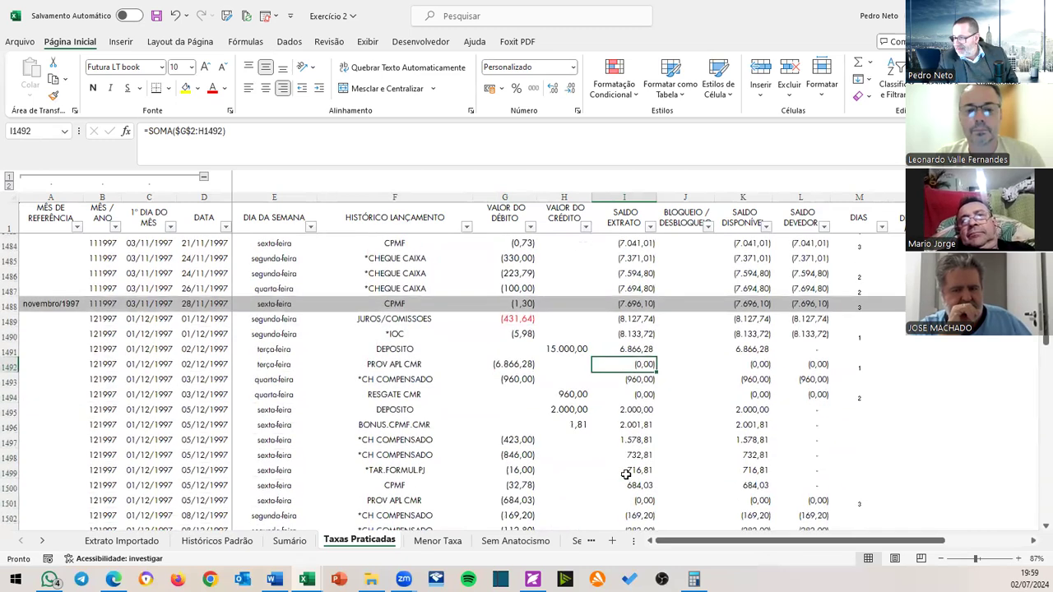
# Compare the November 1997 JUROS DEBITADO in O1488 with the December 1997 JUROS/COMISSOES debits in G1489 and G1525.
pyautogui.click(954, 304)
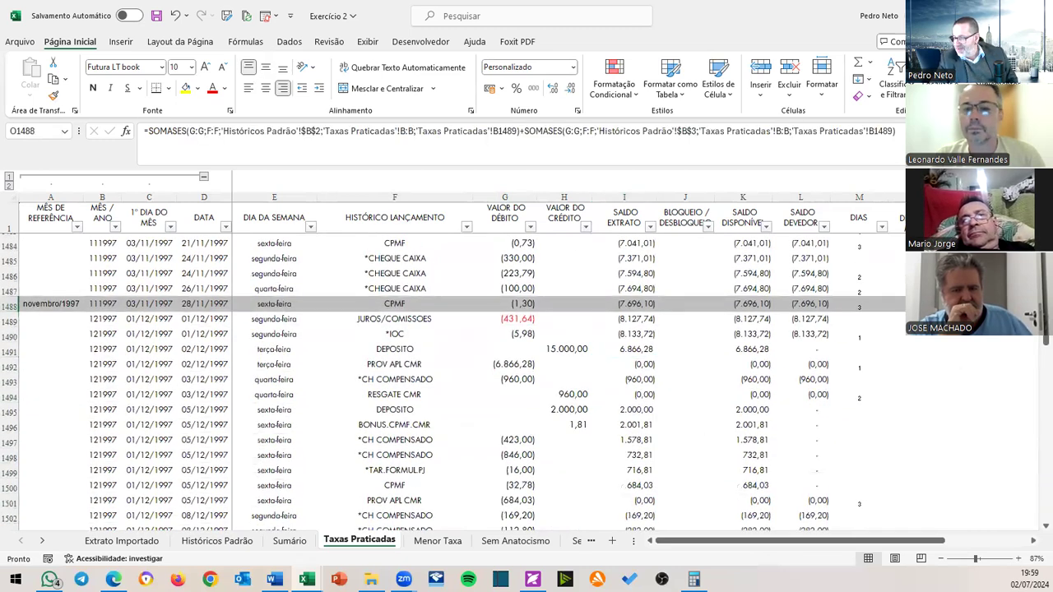
pyautogui.click(527, 323)
pyautogui.scroll(-4, 530, 410)
pyautogui.scroll(3, 531, 410)
pyautogui.scroll(-7, 531, 409)
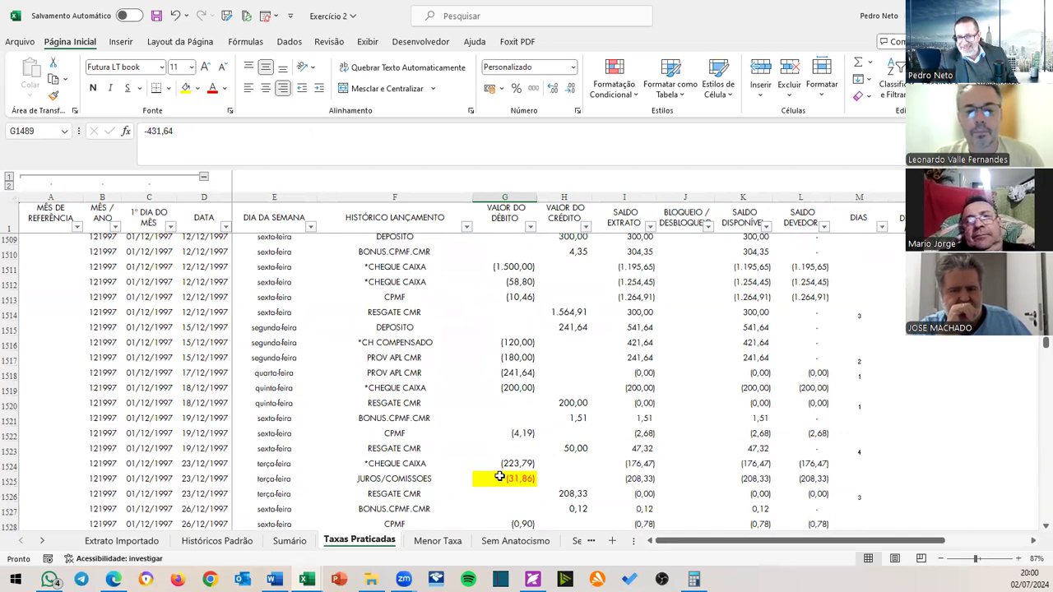
pyautogui.scroll(8, 623, 424)
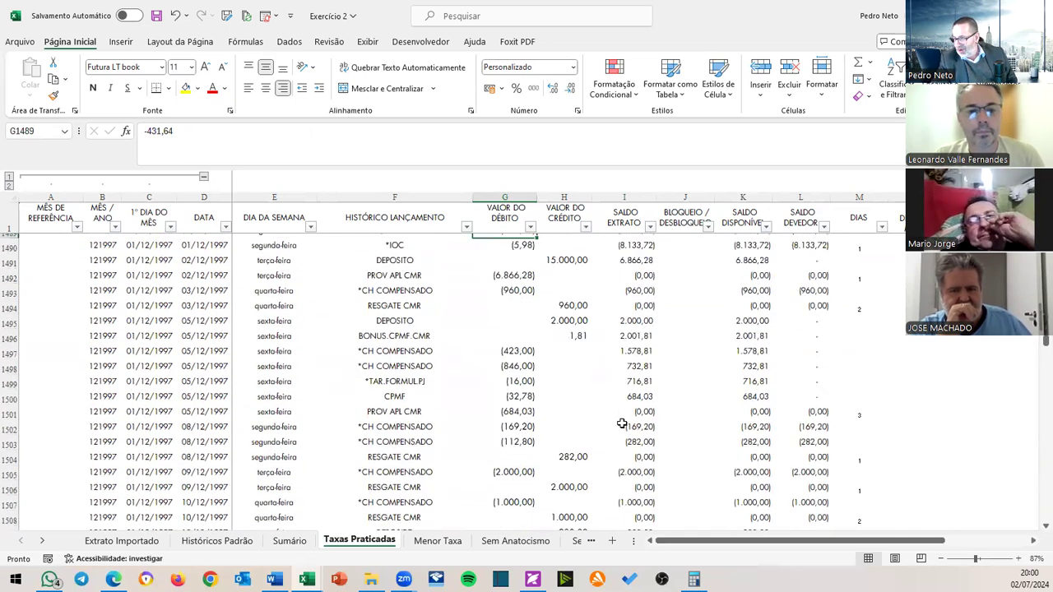
pyautogui.click(902, 260)
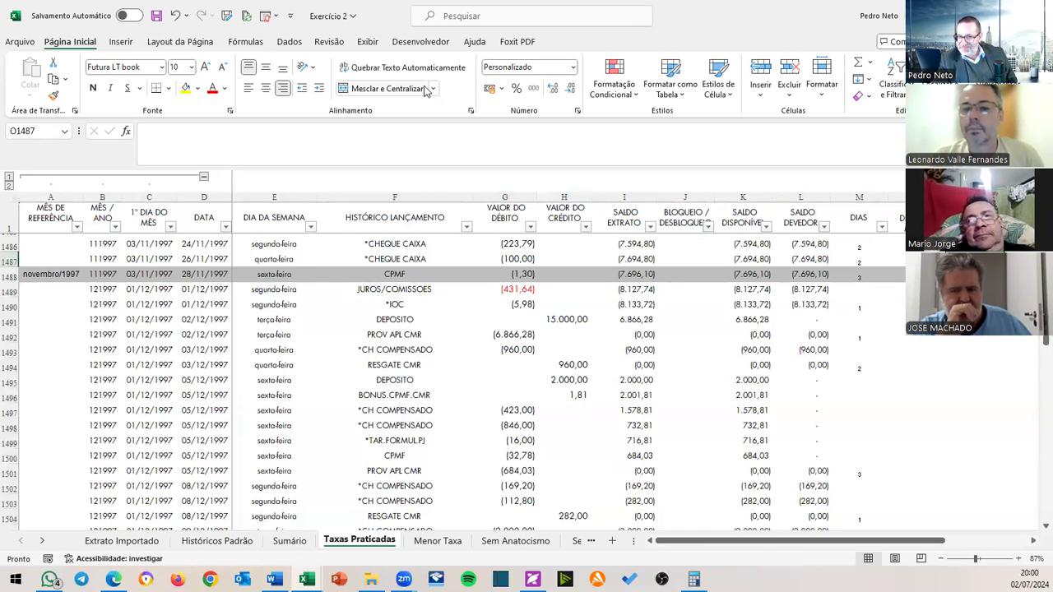
# Close the Exercício 2 workbook, saving its changes.
pyautogui.hotkey('alt', 'F4')
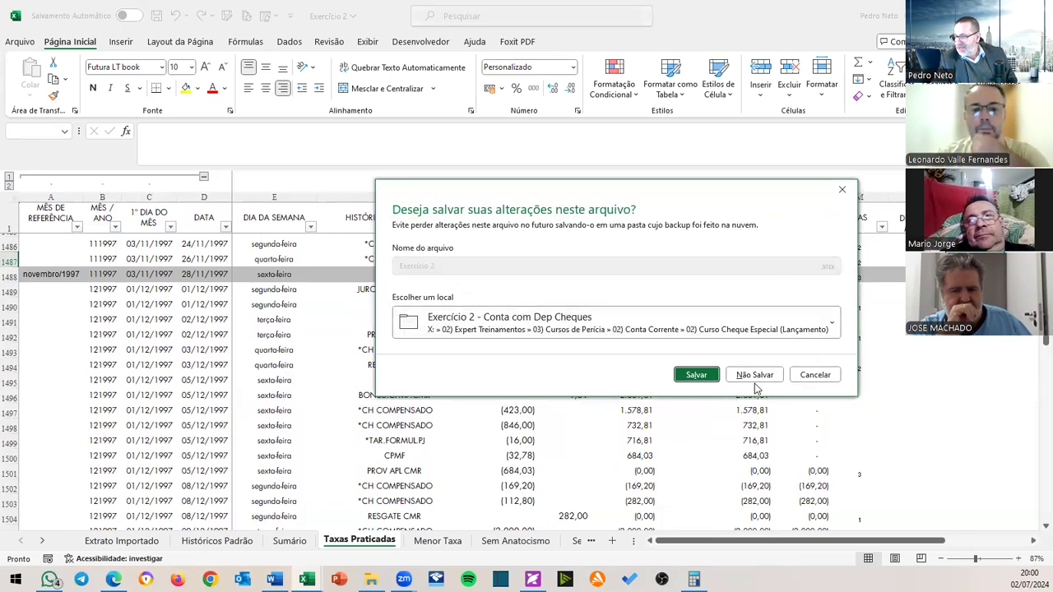
pyautogui.click(696, 376)
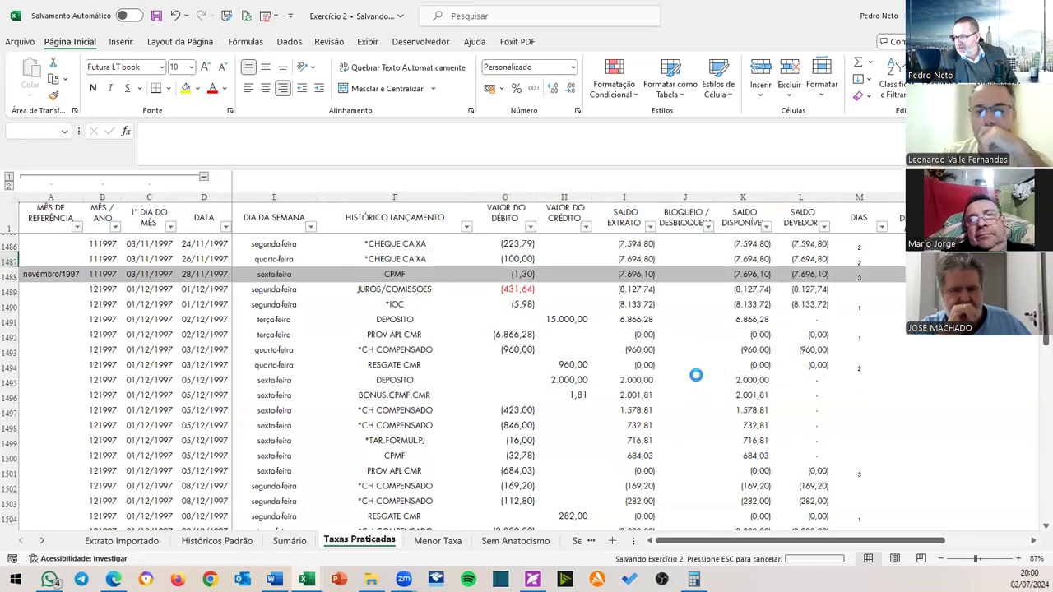